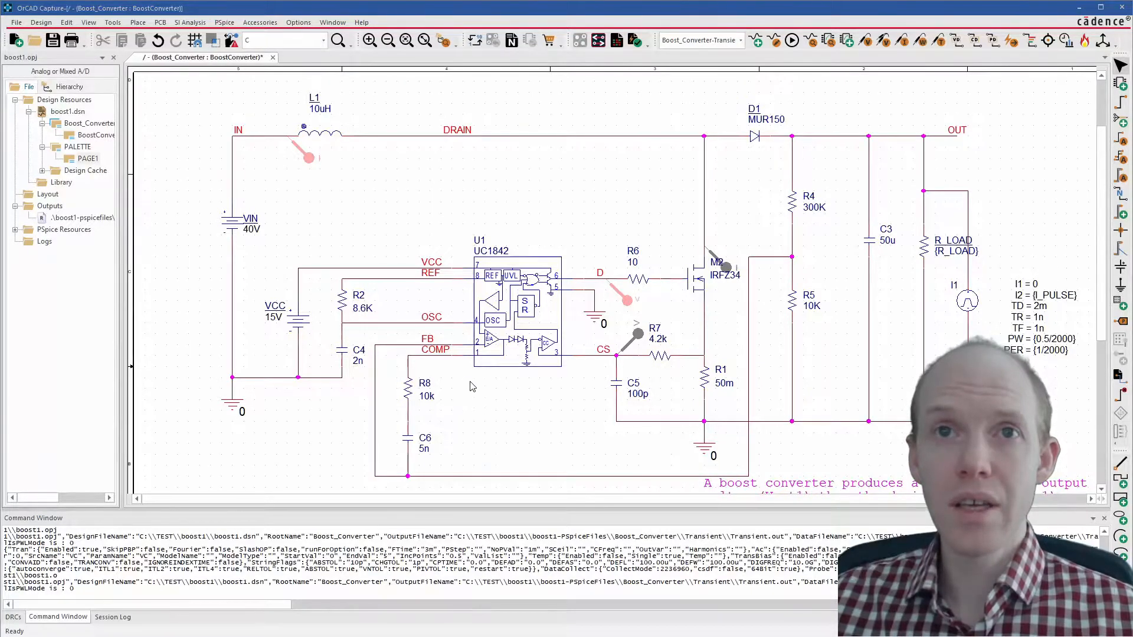
Examine the UC1842 controller's internal blocks, its FB and COMP connections, and the surrounding boost converter circuit.
{"action": "scroll", "coordinate": [472, 387], "scroll_direction": "up", "scroll_amount": 4}
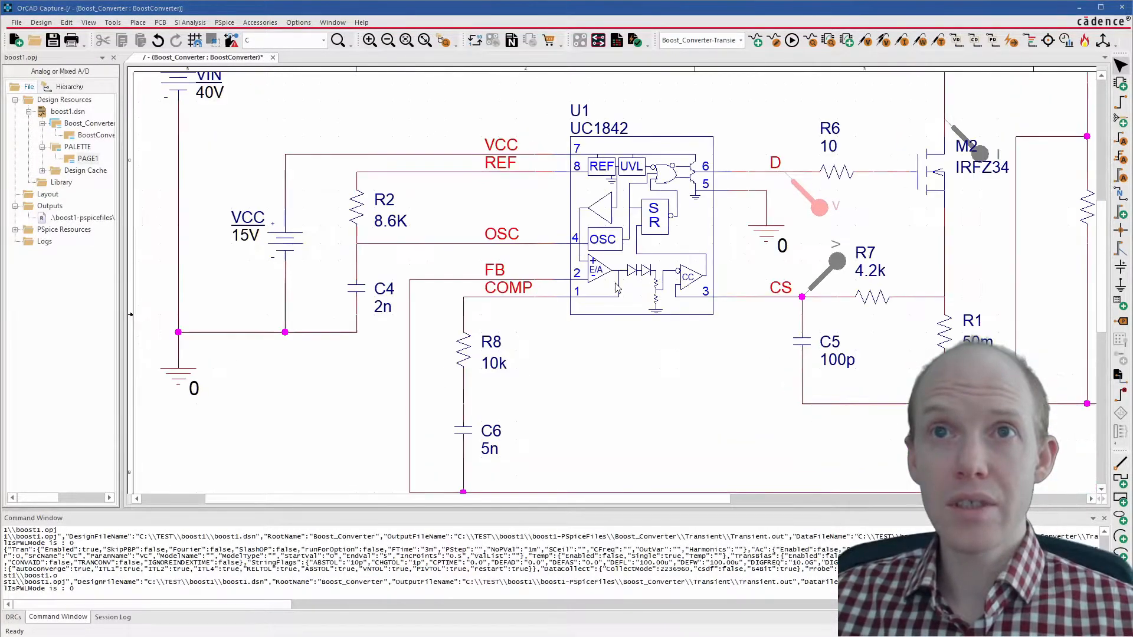
{"action": "scroll", "coordinate": [616, 287], "scroll_direction": "up", "scroll_amount": 4}
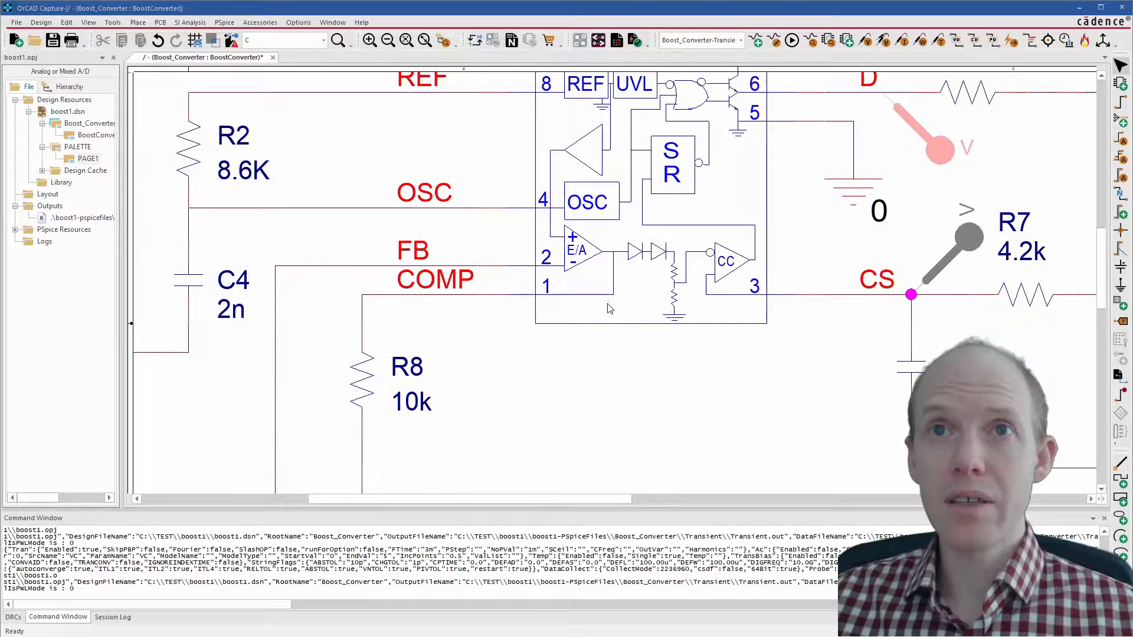
{"action": "scroll", "coordinate": [672, 236], "scroll_direction": "up", "scroll_amount": 3}
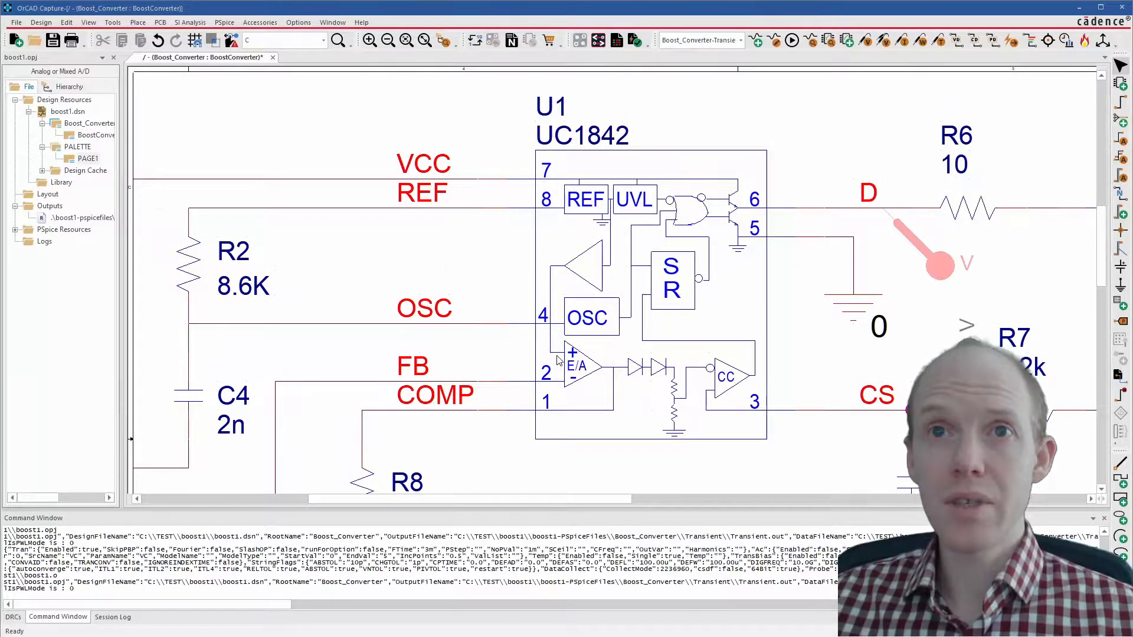
{"action": "left_click", "coordinate": [340, 381]}
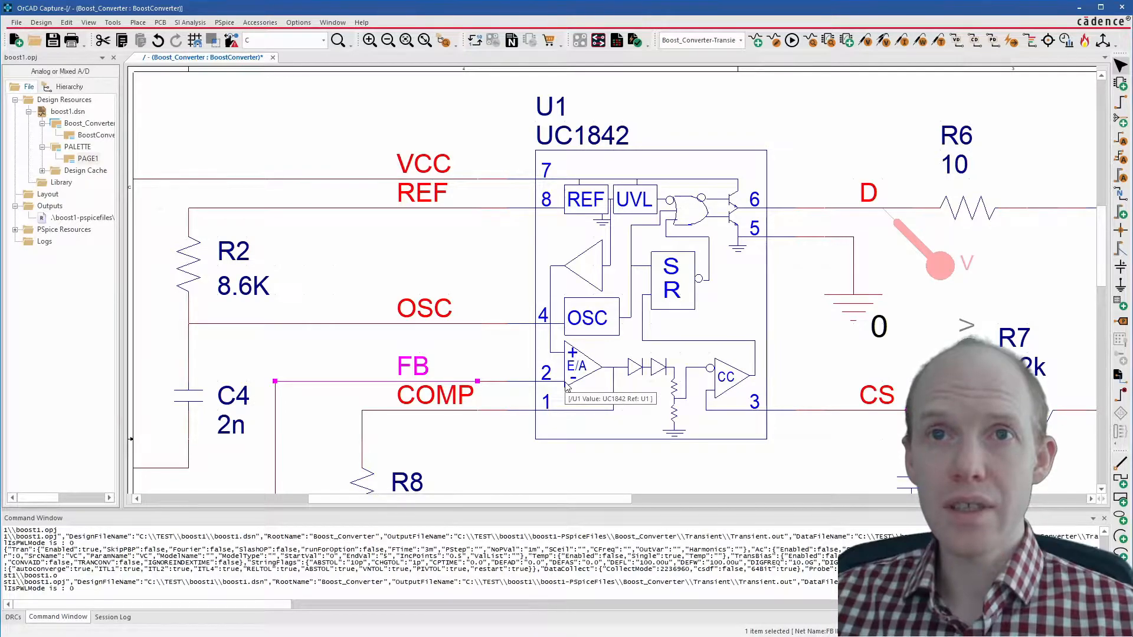
{"action": "scroll", "coordinate": [567, 385], "scroll_direction": "down", "scroll_amount": 3}
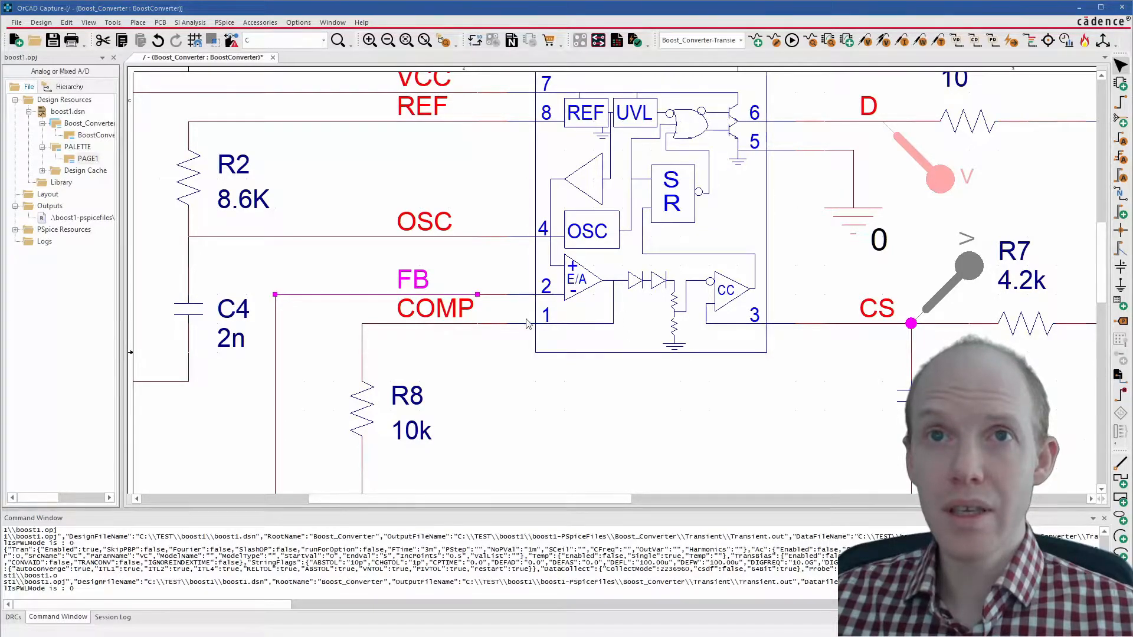
{"action": "scroll", "coordinate": [468, 376], "scroll_direction": "down", "scroll_amount": 1}
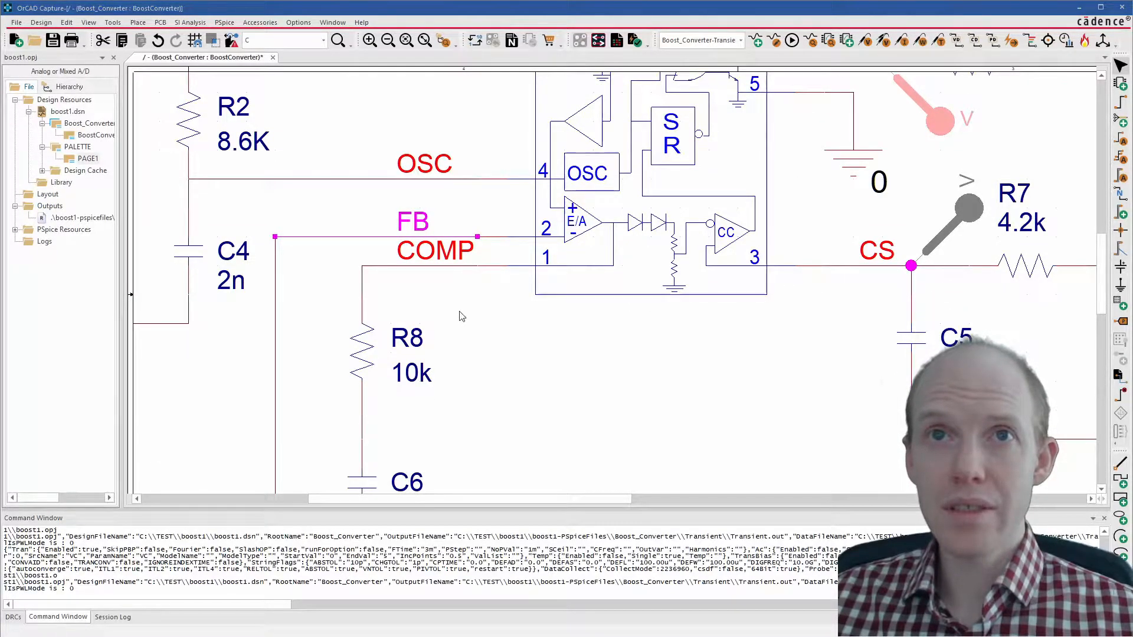
{"action": "scroll", "coordinate": [466, 273], "scroll_direction": "up", "scroll_amount": 2}
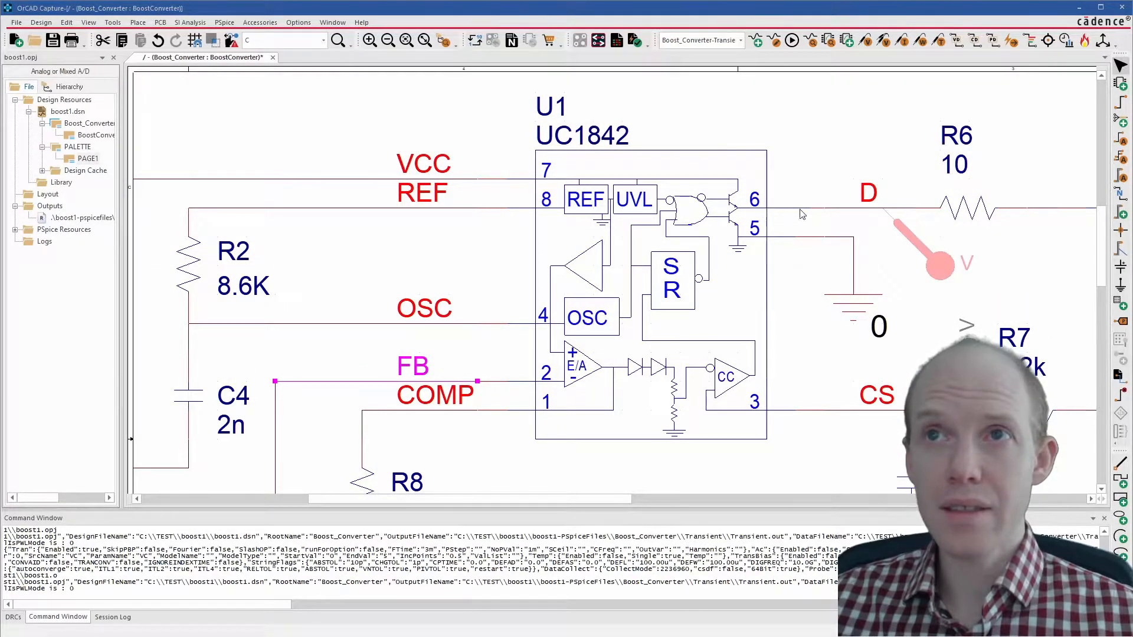
{"action": "scroll", "coordinate": [694, 363], "scroll_direction": "down", "scroll_amount": 4}
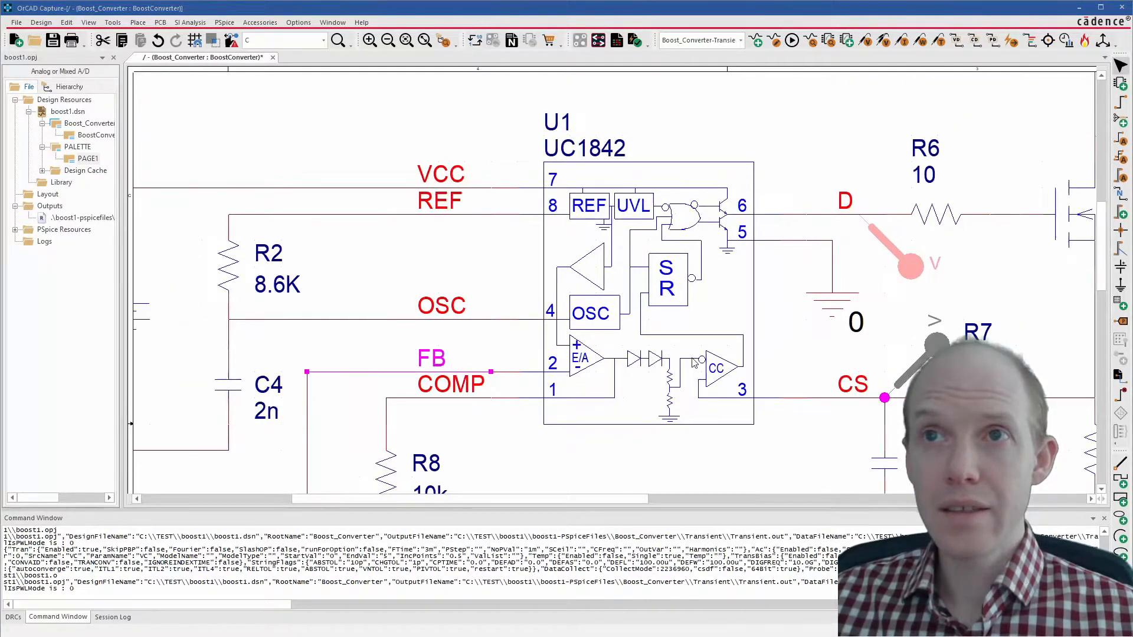
{"action": "scroll", "coordinate": [694, 363], "scroll_direction": "down", "scroll_amount": 1}
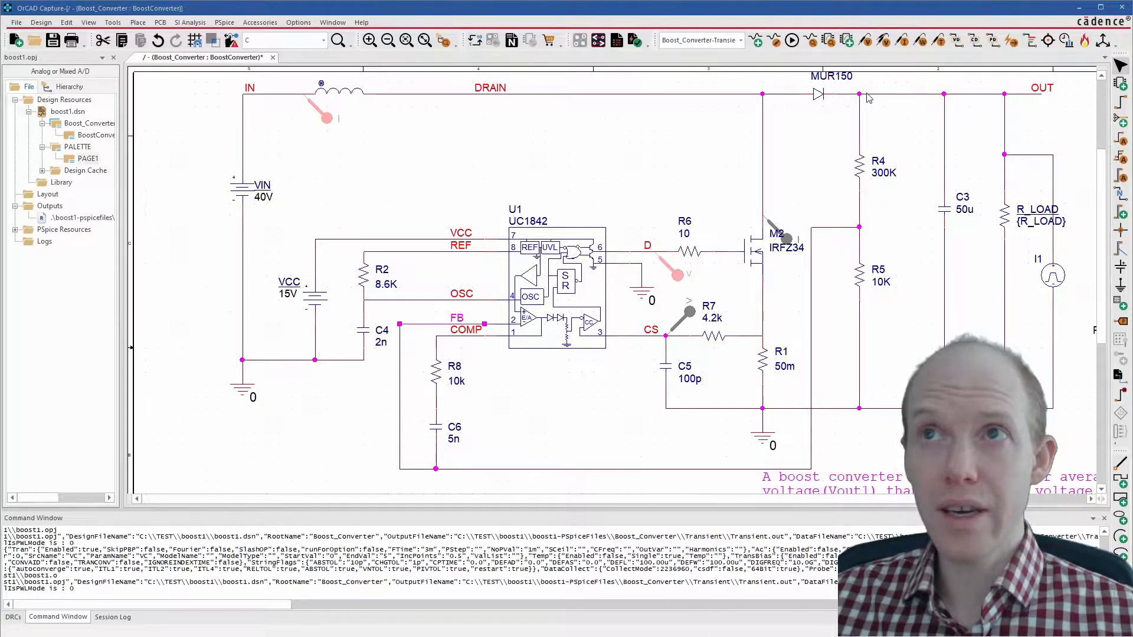
Copy the VCC voltage source and place the copy beside R8 and C6, below the UC1842.
{"action": "left_click", "coordinate": [318, 299]}
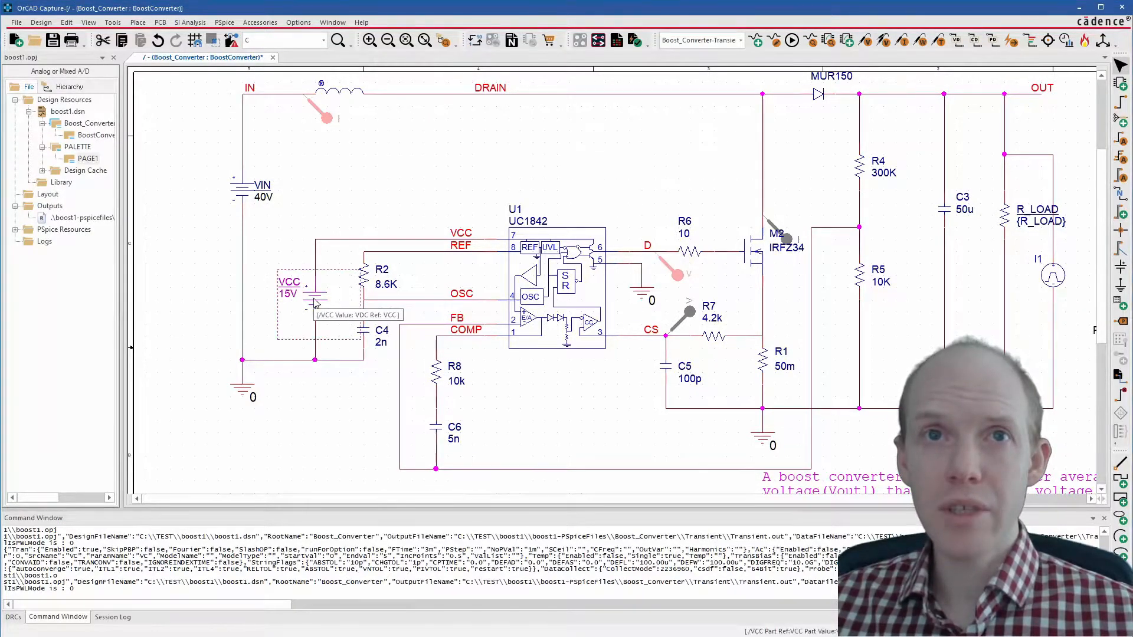
{"action": "key", "text": "ctrl+c"}
{"action": "key", "text": "ctrl+v"}
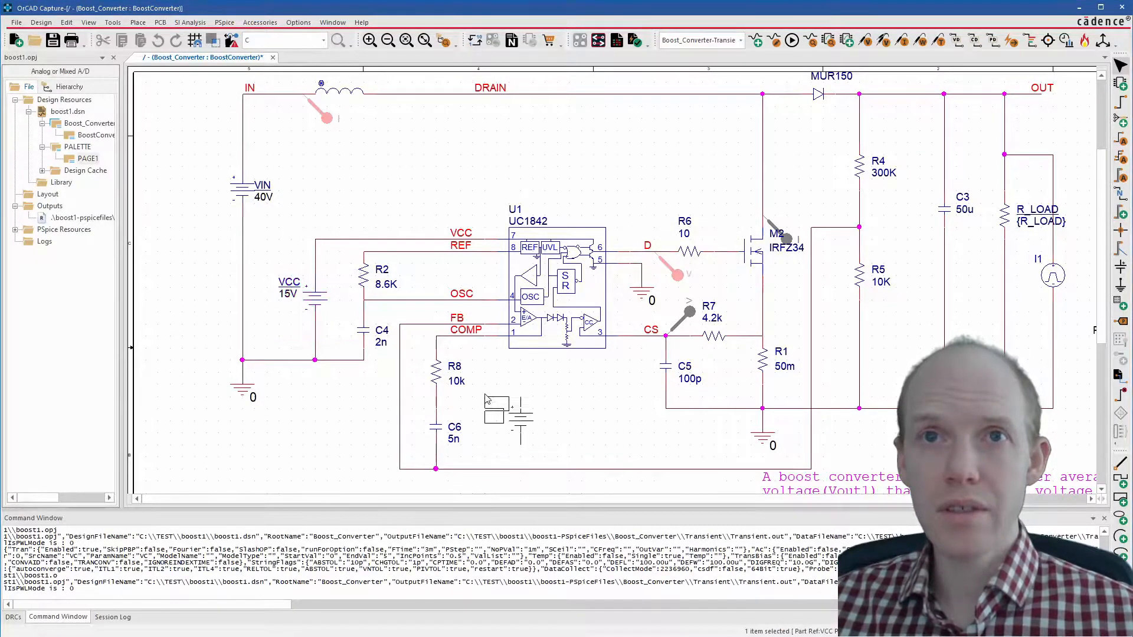
{"action": "left_click", "coordinate": [443, 394]}
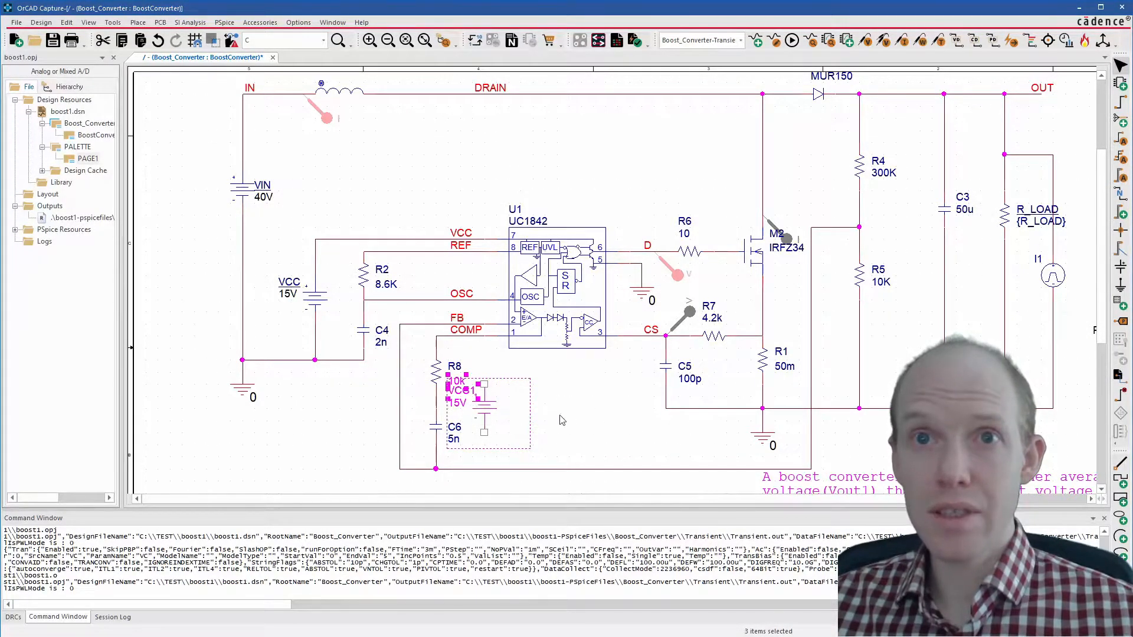
Mirror the copied source horizontally and wire its upper terminal to the COMP net and its lower terminal to the FB net.
{"action": "key", "text": "h"}
{"action": "key", "text": "w"}
{"action": "left_click", "coordinate": [483, 384]}
{"action": "left_click", "coordinate": [484, 336]}
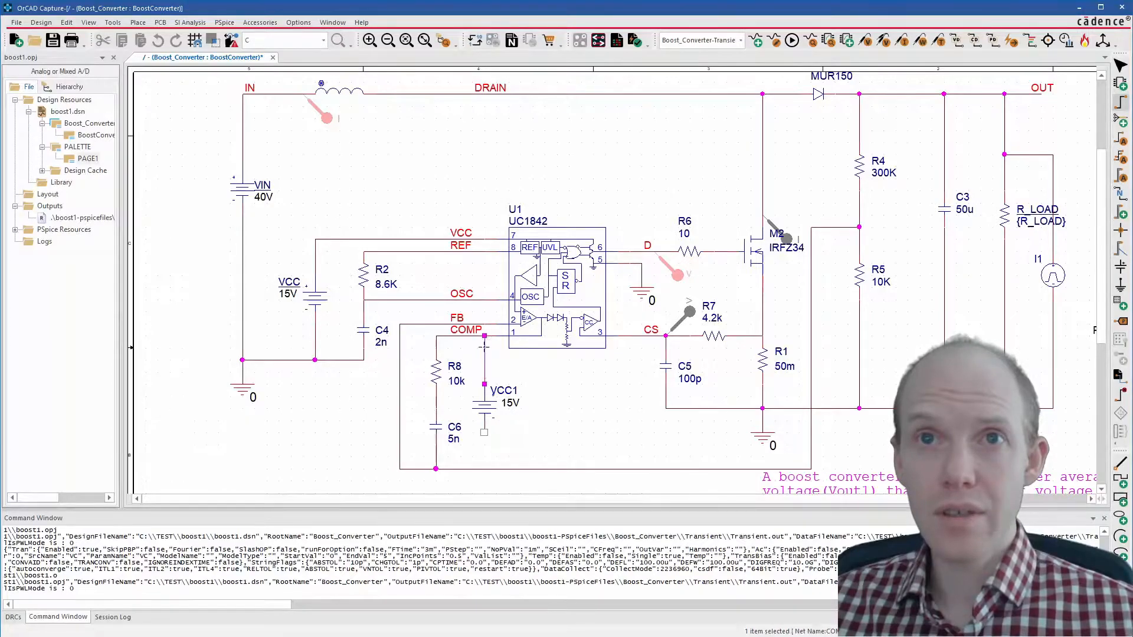
{"action": "left_click", "coordinate": [484, 432]}
{"action": "left_click", "coordinate": [485, 469]}
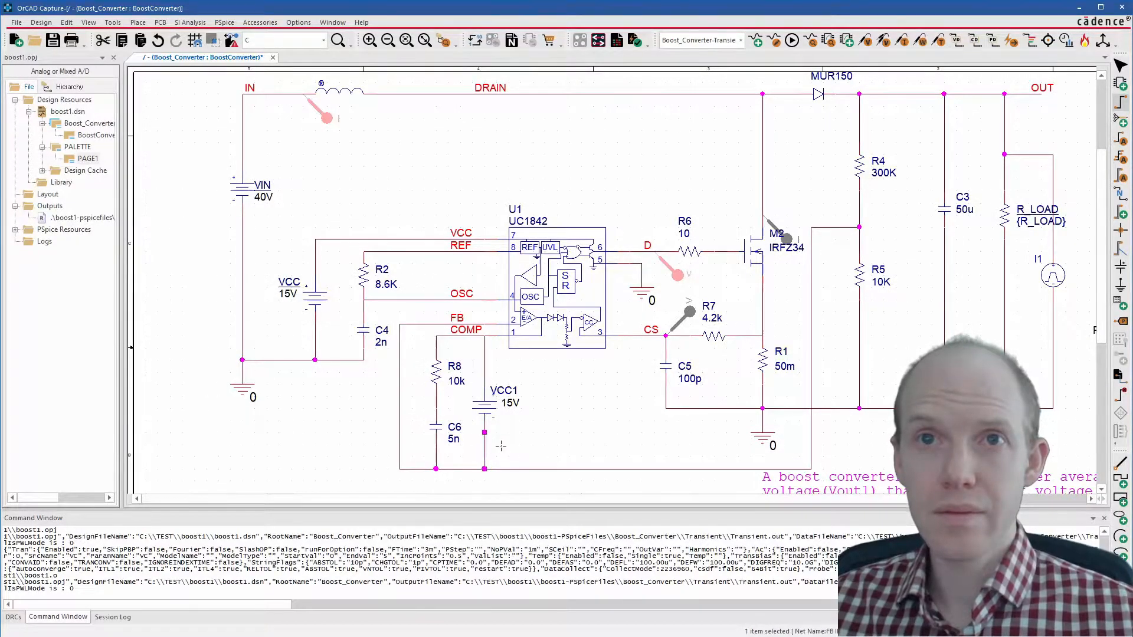
Rename the copied voltage source to VC and set its DC value to 4V.
{"action": "double_click", "coordinate": [501, 389]}
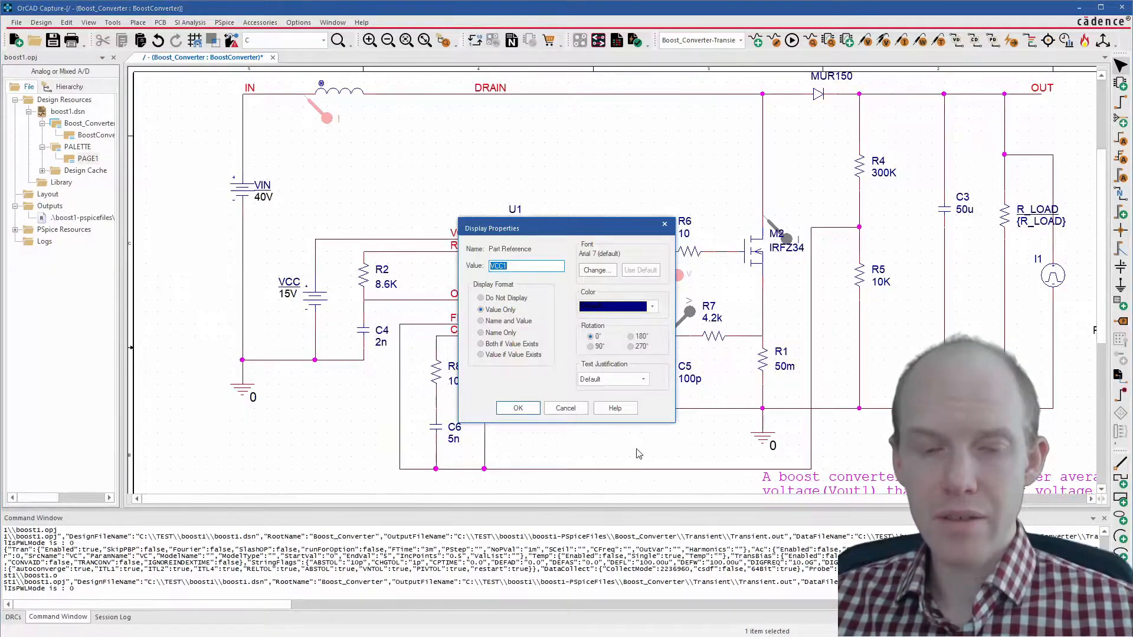
{"action": "left_click", "coordinate": [527, 409]}
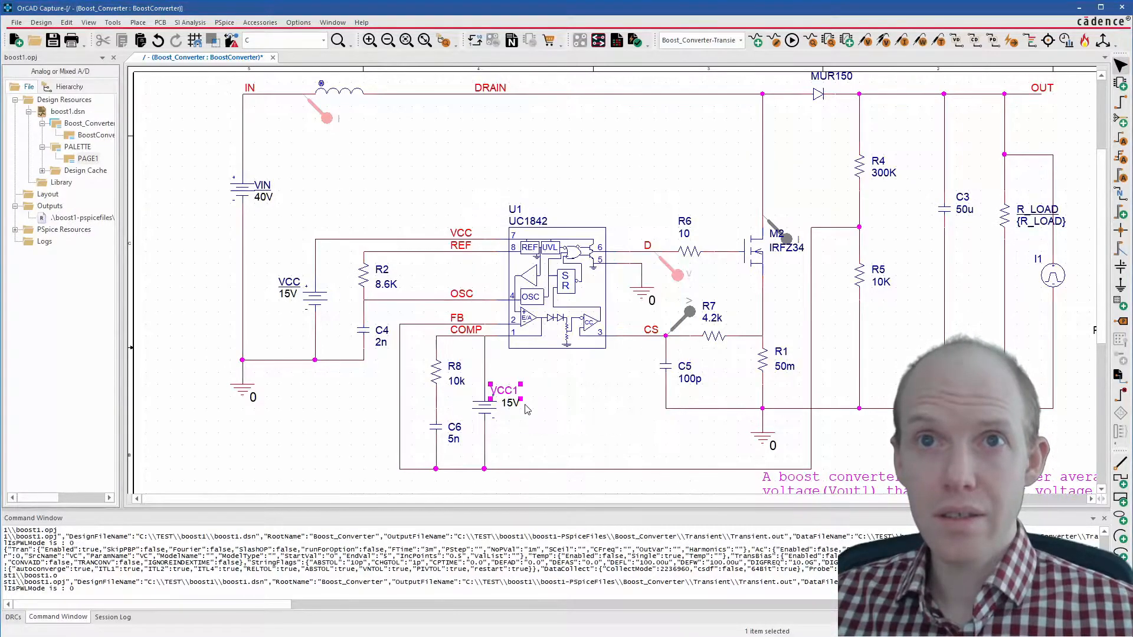
{"action": "left_click", "coordinate": [512, 405]}
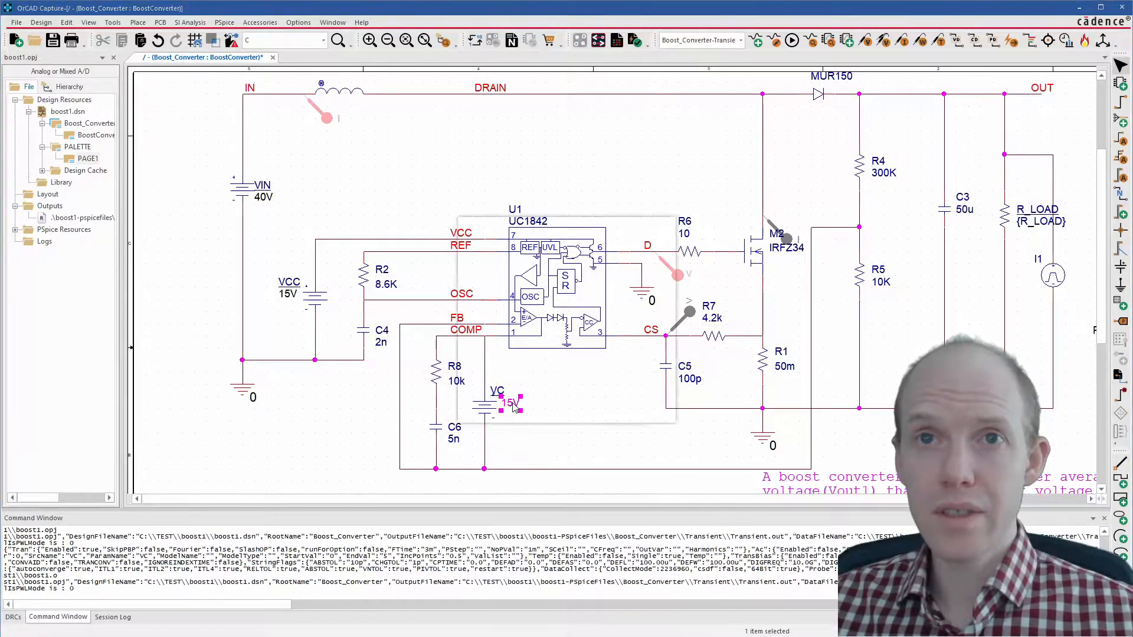
{"action": "double_click", "coordinate": [512, 406]}
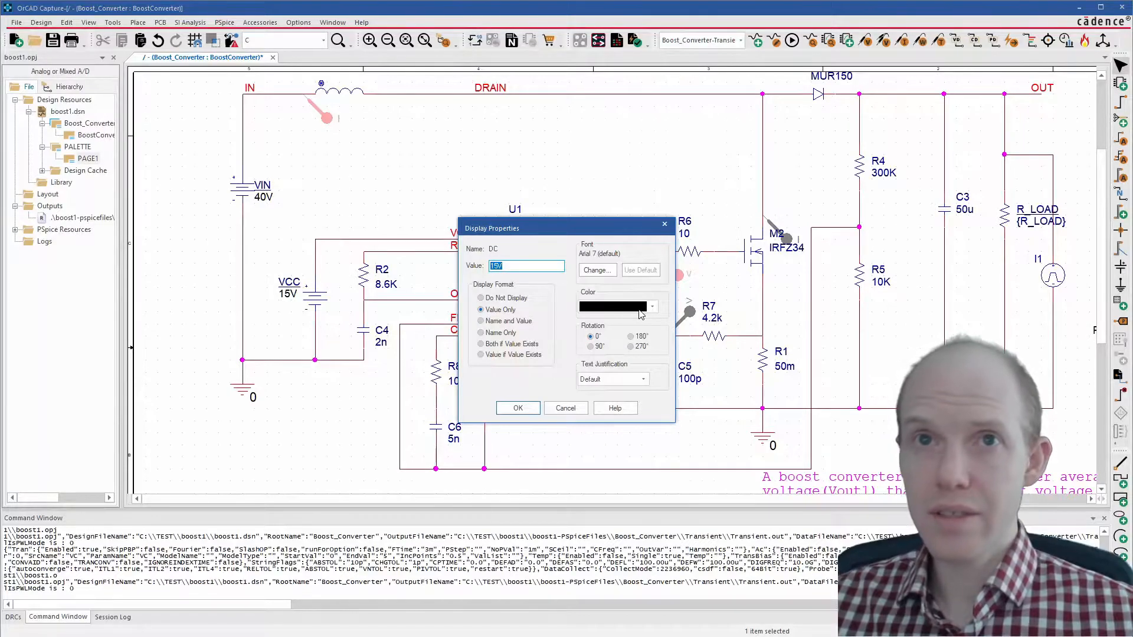
{"action": "left_click_drag", "start_coordinate": [580, 227], "coordinate": [695, 228]}
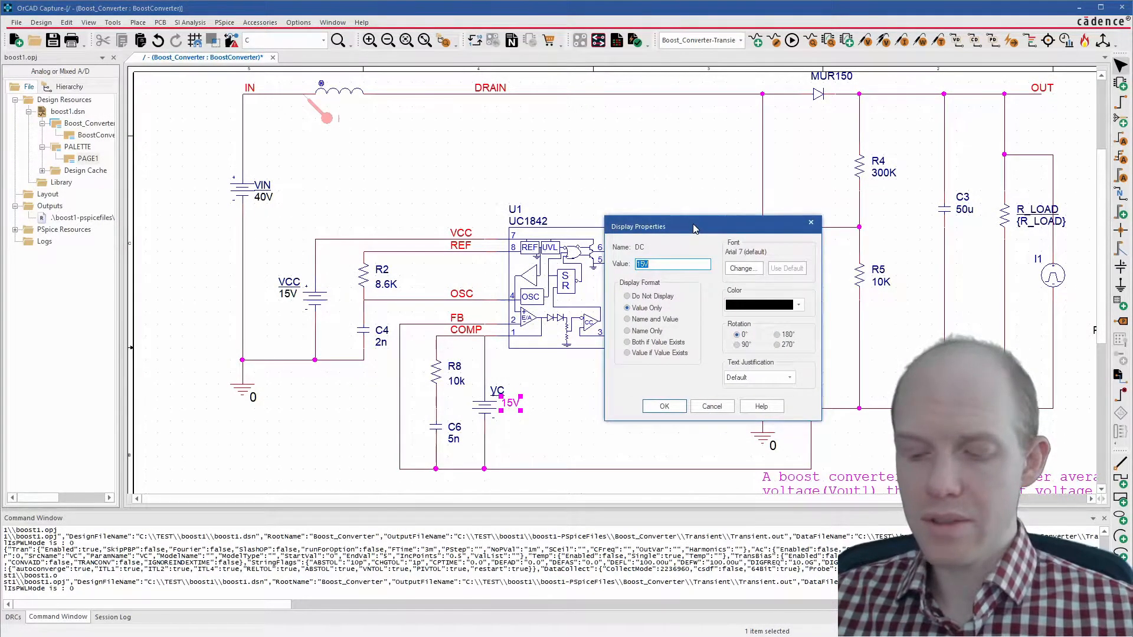
{"action": "type", "text": "4V"}
{"action": "key", "text": "Return"}
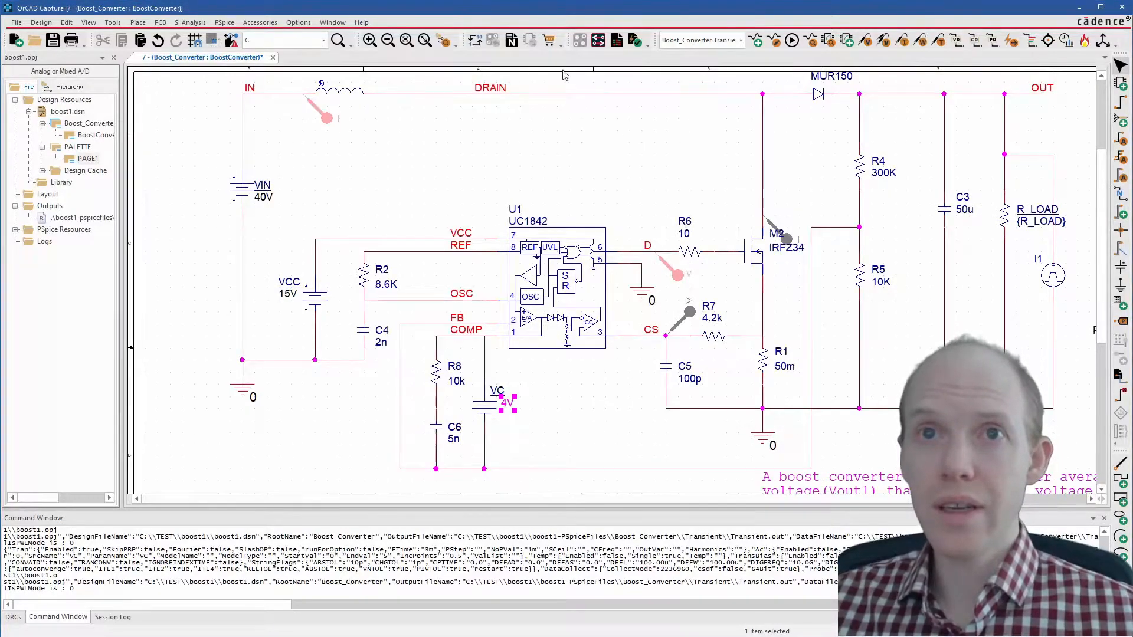
{"action": "mouse_move", "coordinate": [506, 406]}
{"action": "left_mouse_down"}
{"action": "mouse_move", "coordinate": [511, 419]}
{"action": "mouse_move", "coordinate": [505, 406]}
{"action": "left_mouse_up"}
{"action": "left_click", "coordinate": [647, 182]}
Enable a parametric sweep in the transient simulation profile with voltage source VC as the sweep variable.
{"action": "left_click", "coordinate": [774, 42]}
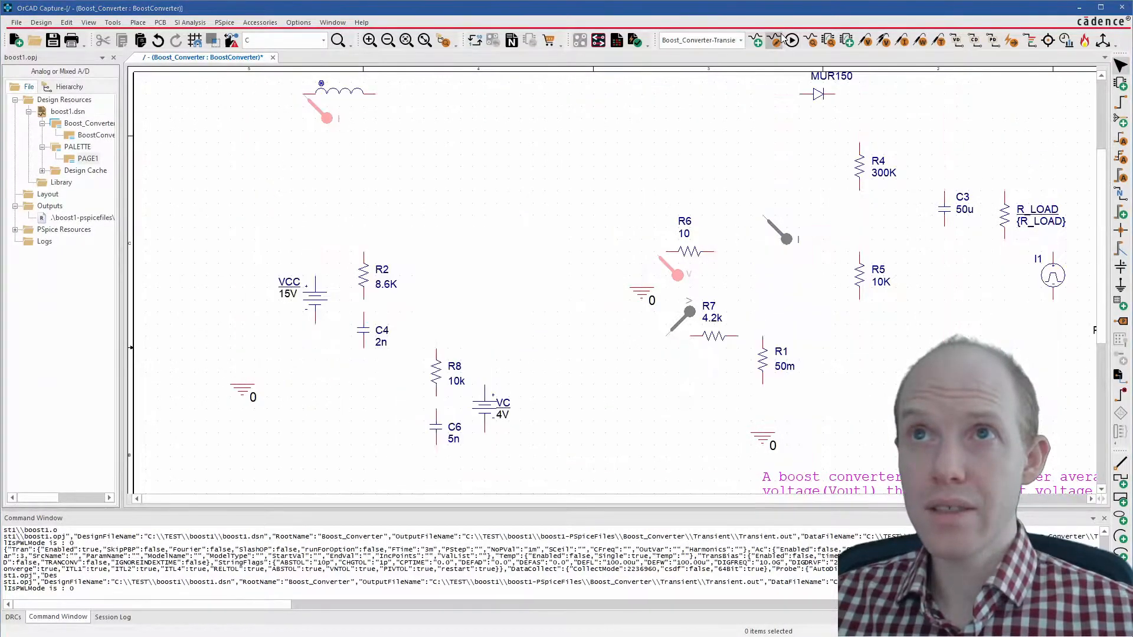
{"action": "mouse_move", "coordinate": [1074, 527]}
{"action": "left_mouse_down"}
{"action": "mouse_move", "coordinate": [448, 184]}
{"action": "mouse_move", "coordinate": [414, 155]}
{"action": "left_mouse_up"}
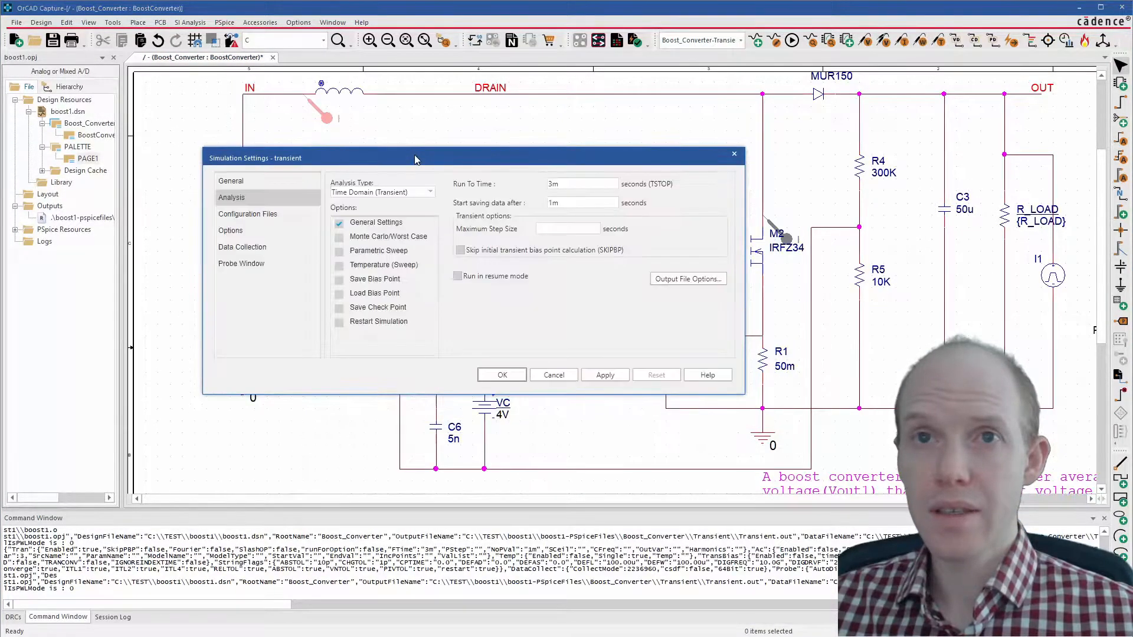
{"action": "left_click", "coordinate": [339, 253]}
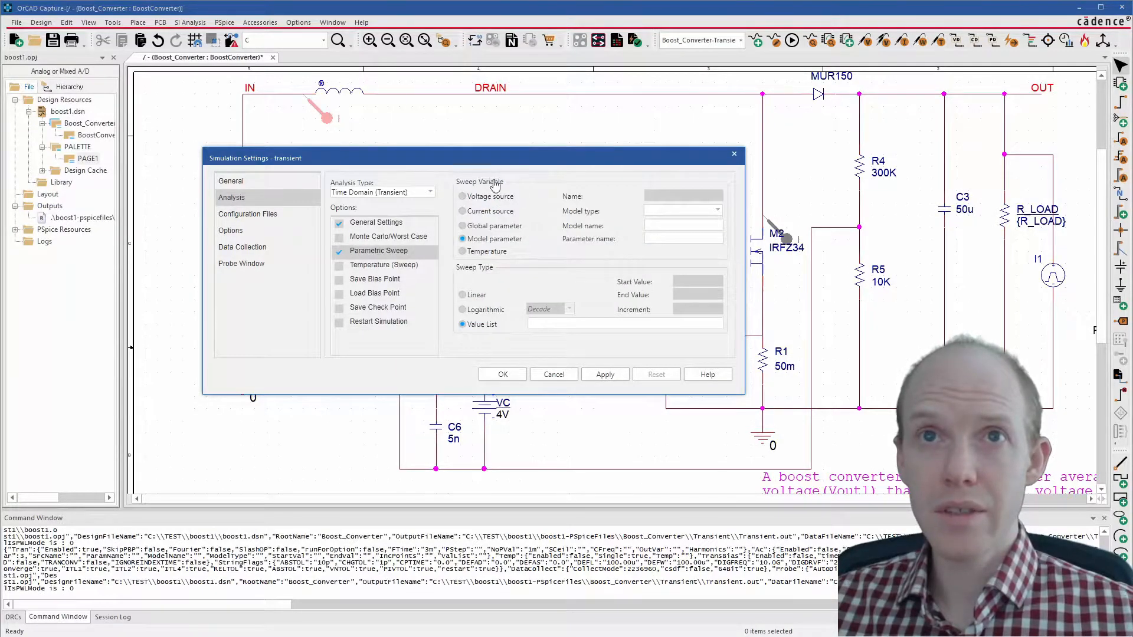
{"action": "left_click_drag", "start_coordinate": [503, 158], "coordinate": [484, 115]}
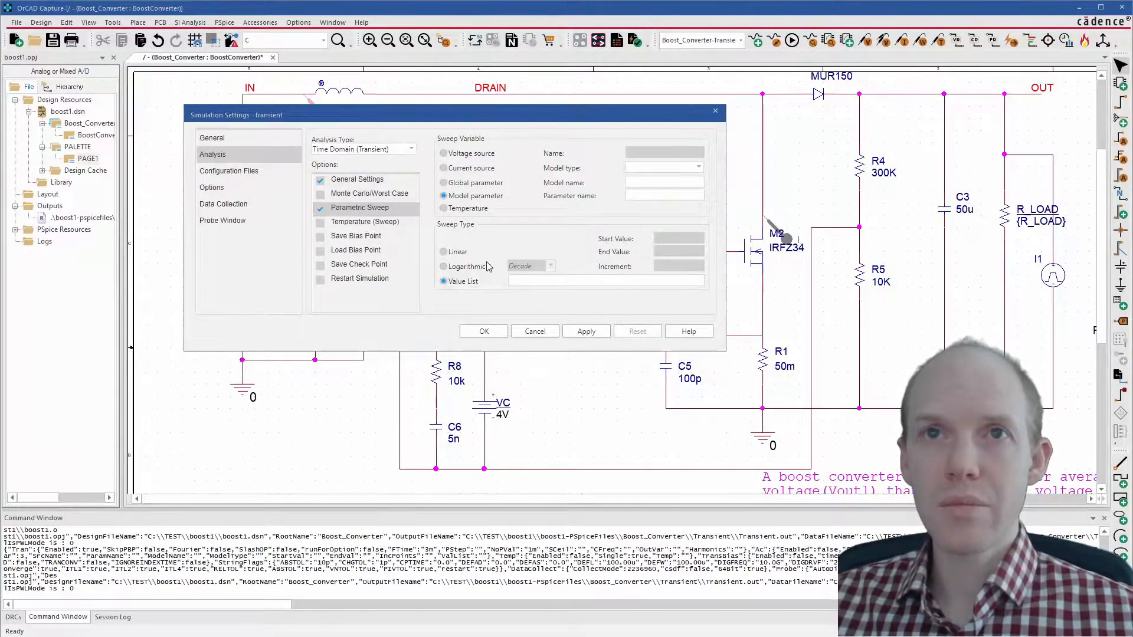
{"action": "left_click", "coordinate": [443, 153]}
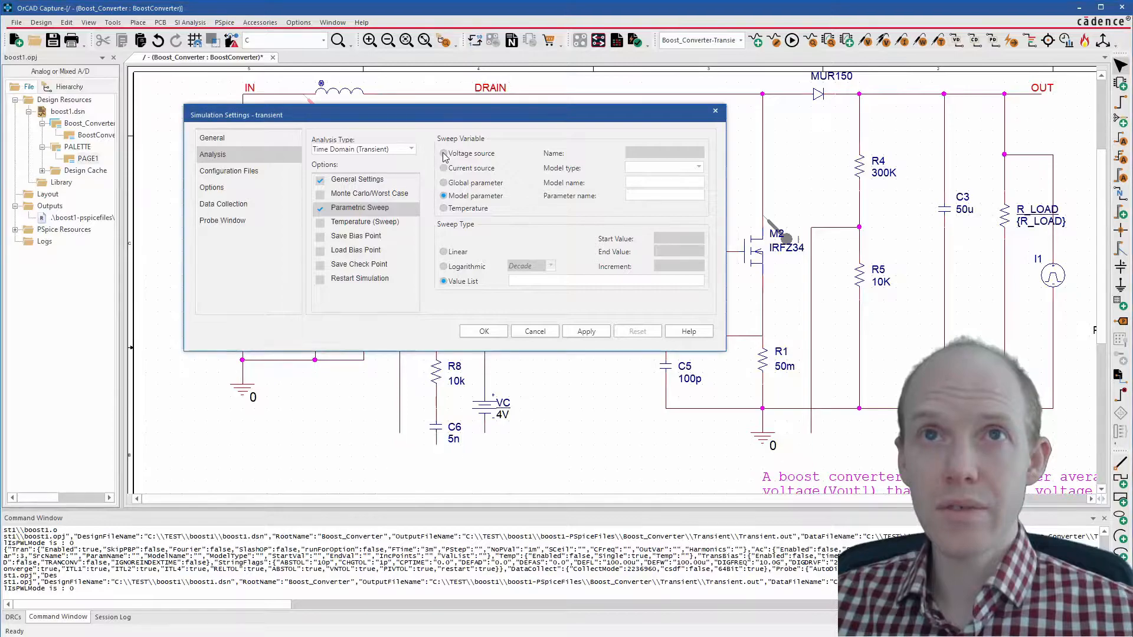
{"action": "type", "text": "C"}
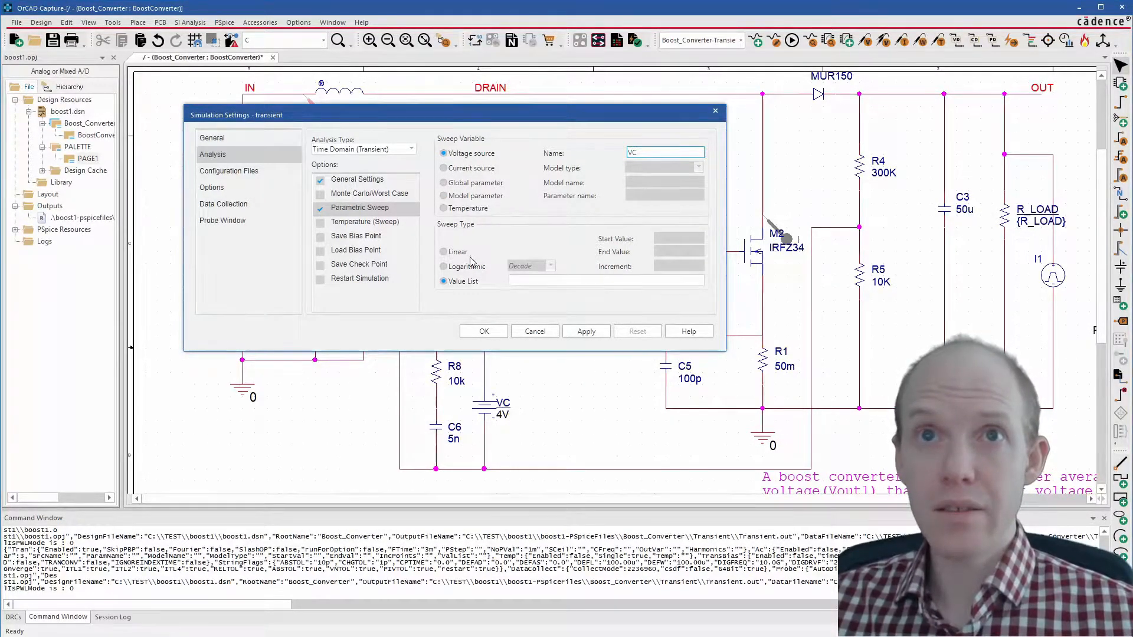
Define a linear sweep with start value 0, end value 5 and increment 0.5, and apply the settings.
{"action": "left_click", "coordinate": [446, 252]}
{"action": "left_click", "coordinate": [678, 238]}
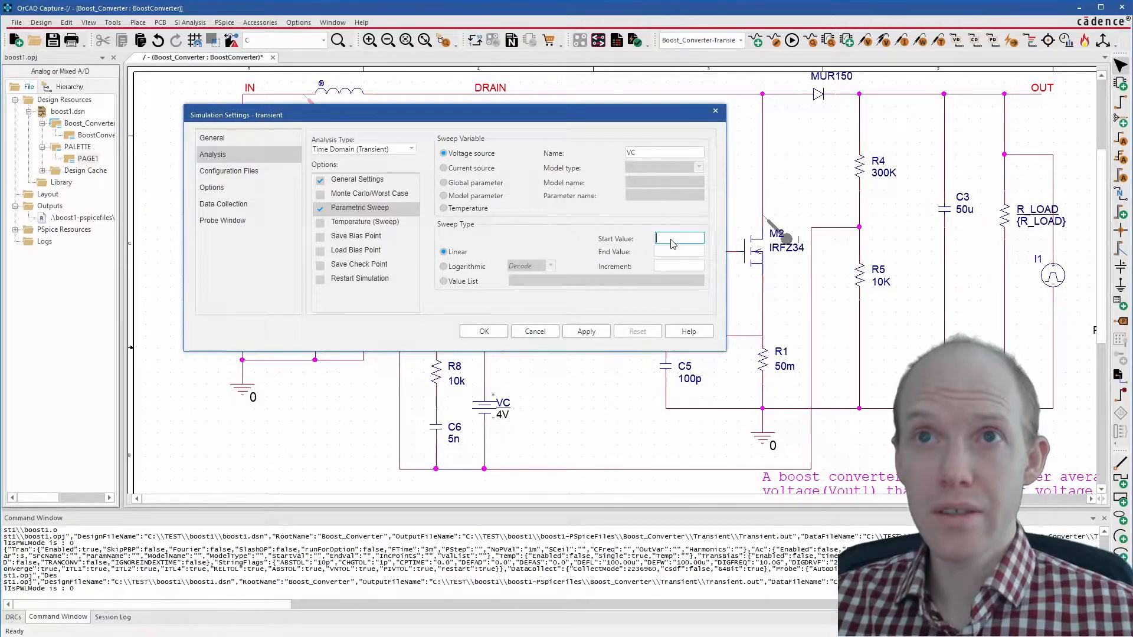
{"action": "left_click", "coordinate": [679, 252]}
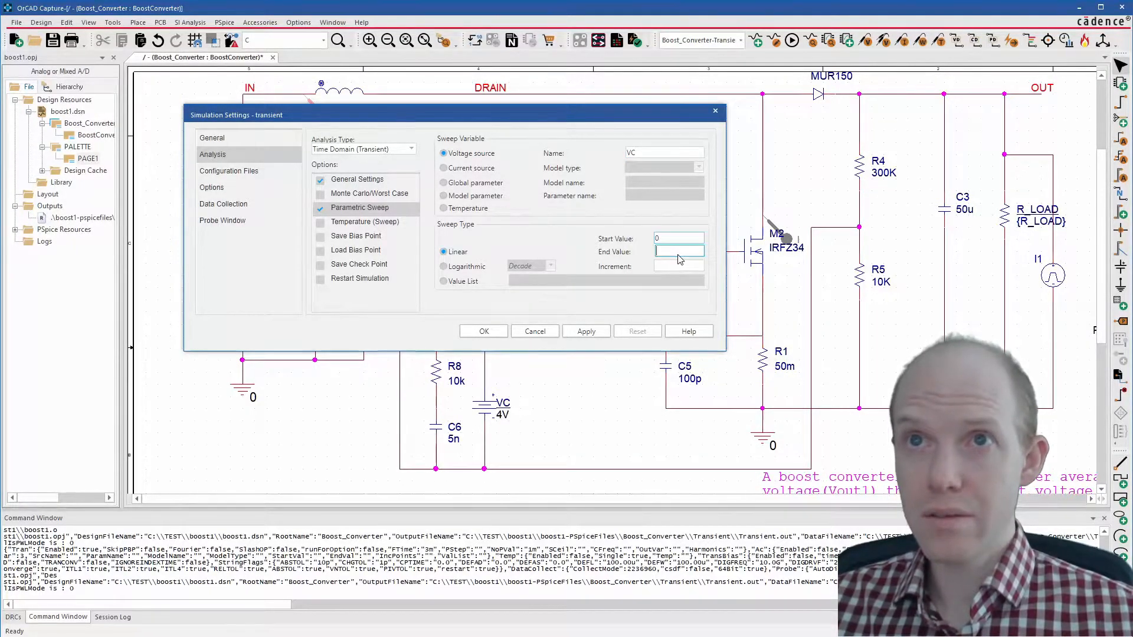
{"action": "left_click", "coordinate": [678, 266]}
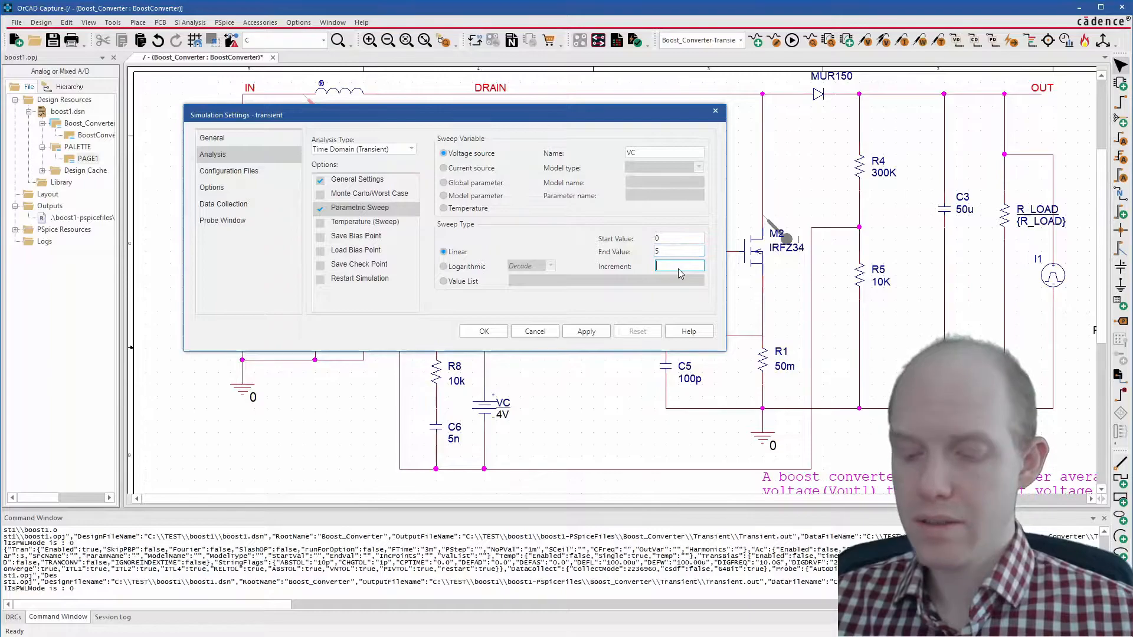
{"action": "left_click", "coordinate": [586, 331]}
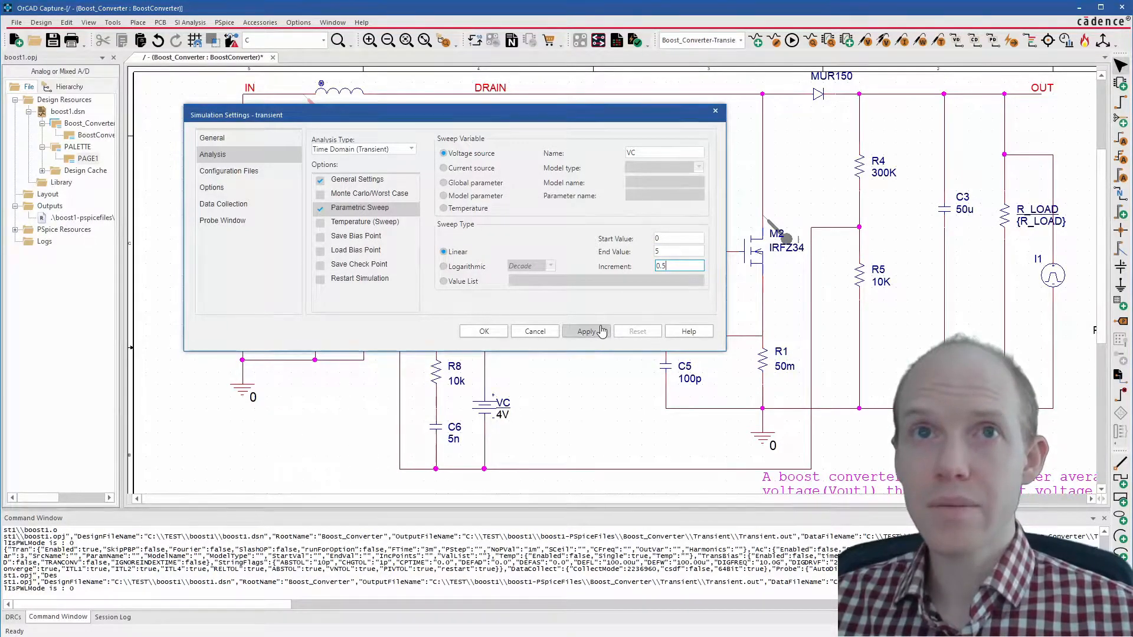
{"action": "left_click", "coordinate": [472, 334]}
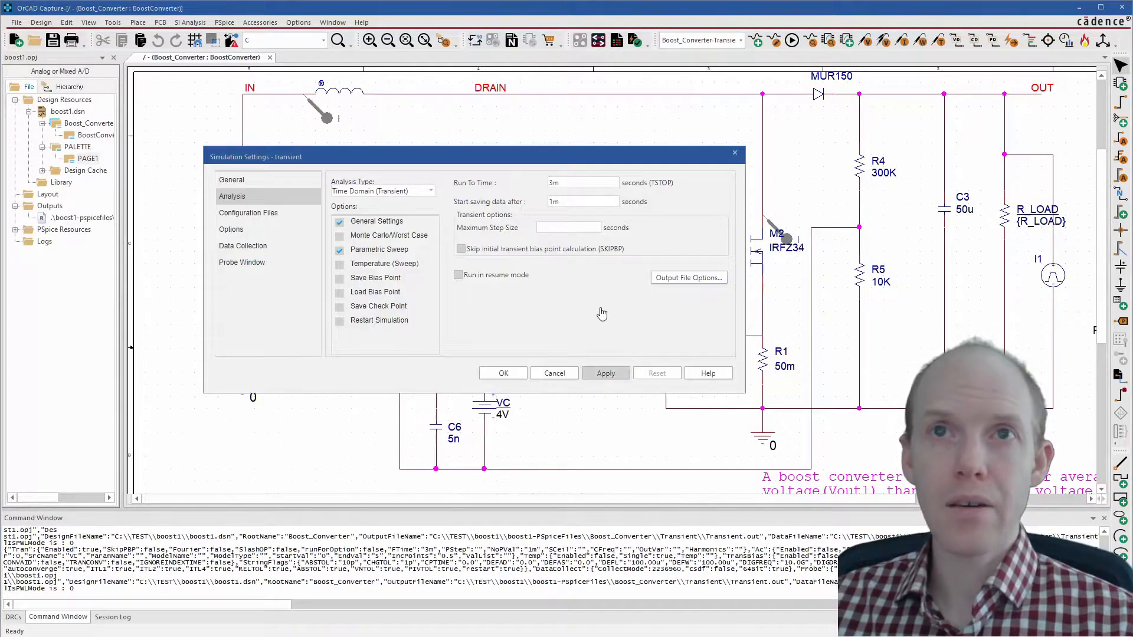
Set the transient analysis to start saving data after 2m and run the PSpice simulation.
{"action": "left_click", "coordinate": [556, 187]}
{"action": "left_click_drag", "start_coordinate": [563, 188], "coordinate": [546, 188]}
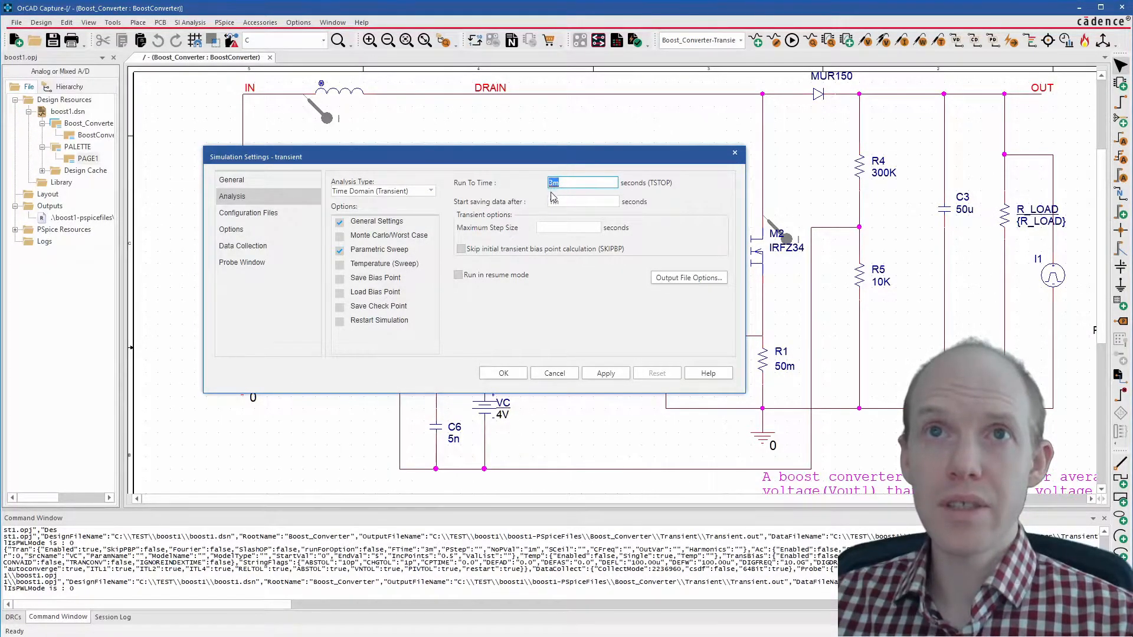
{"action": "key", "text": "Tab"}
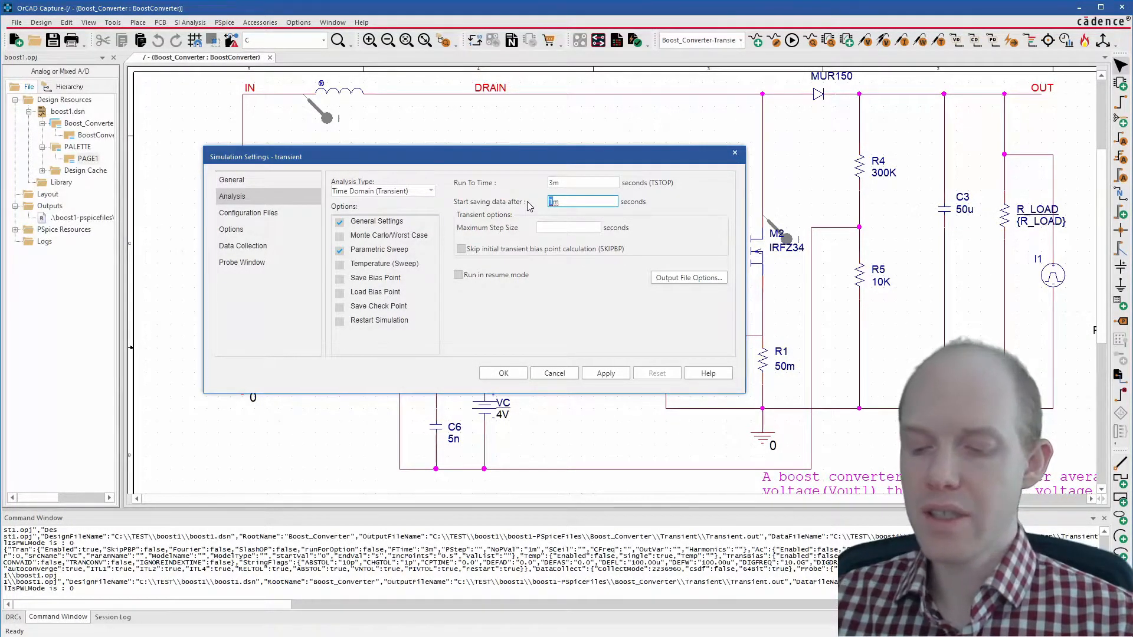
{"action": "type", "text": "2"}
{"action": "left_click", "coordinate": [506, 375]}
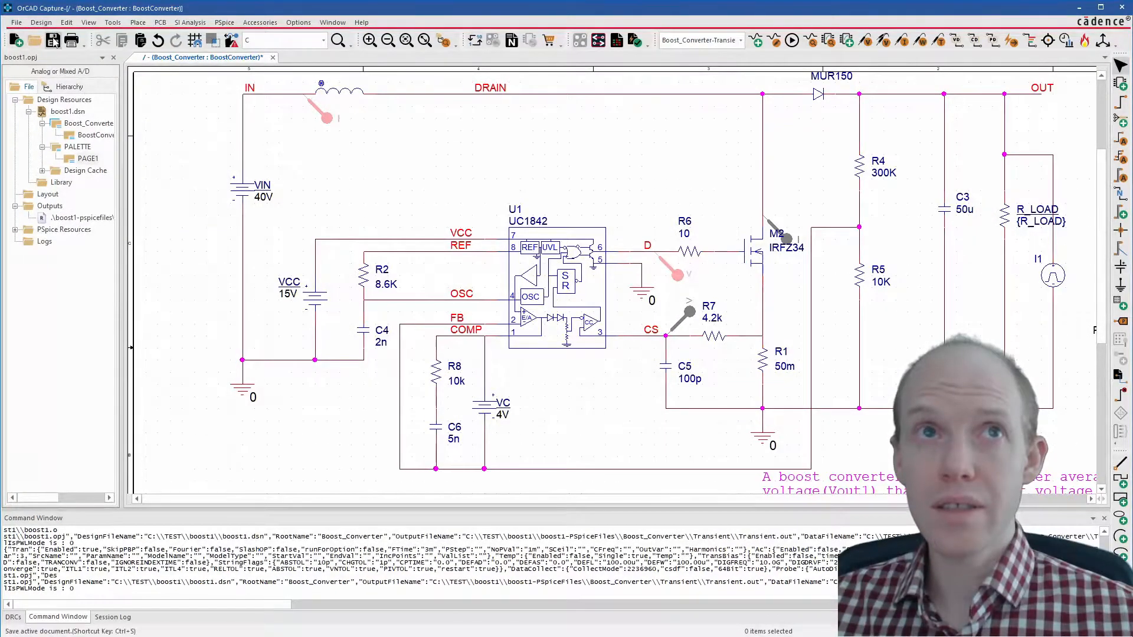
{"action": "left_click", "coordinate": [796, 43]}
{"action": "left_click_drag", "start_coordinate": [475, 12], "coordinate": [1132, 147]}
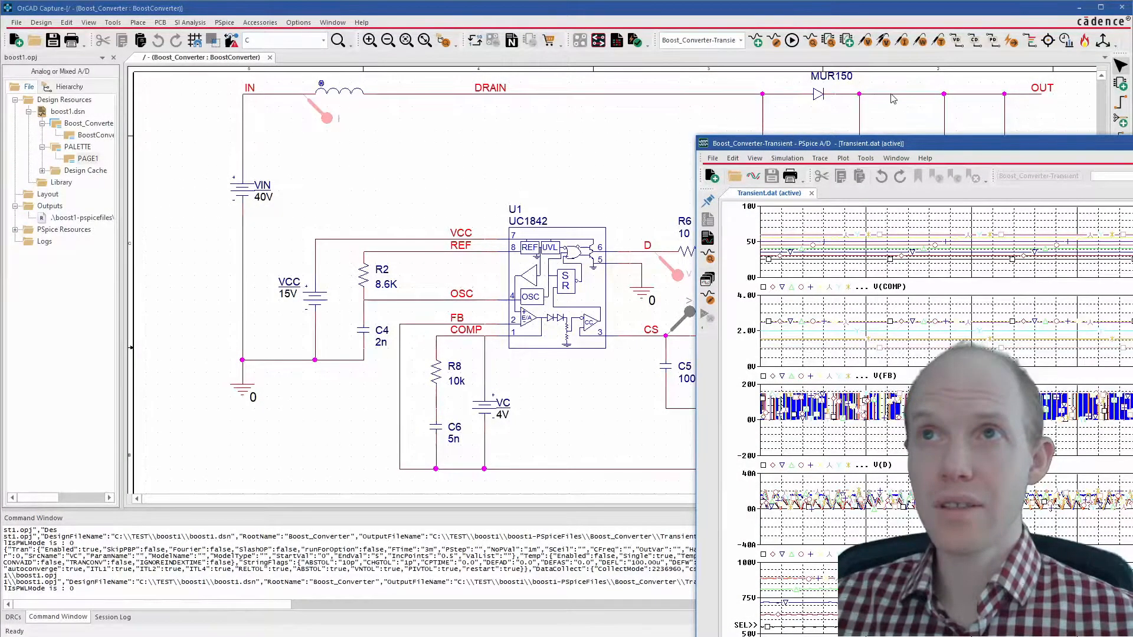
Move the simulation results window clear of the schematic and delete the V(FB) plot.
{"action": "left_click_drag", "start_coordinate": [941, 149], "coordinate": [853, 92]}
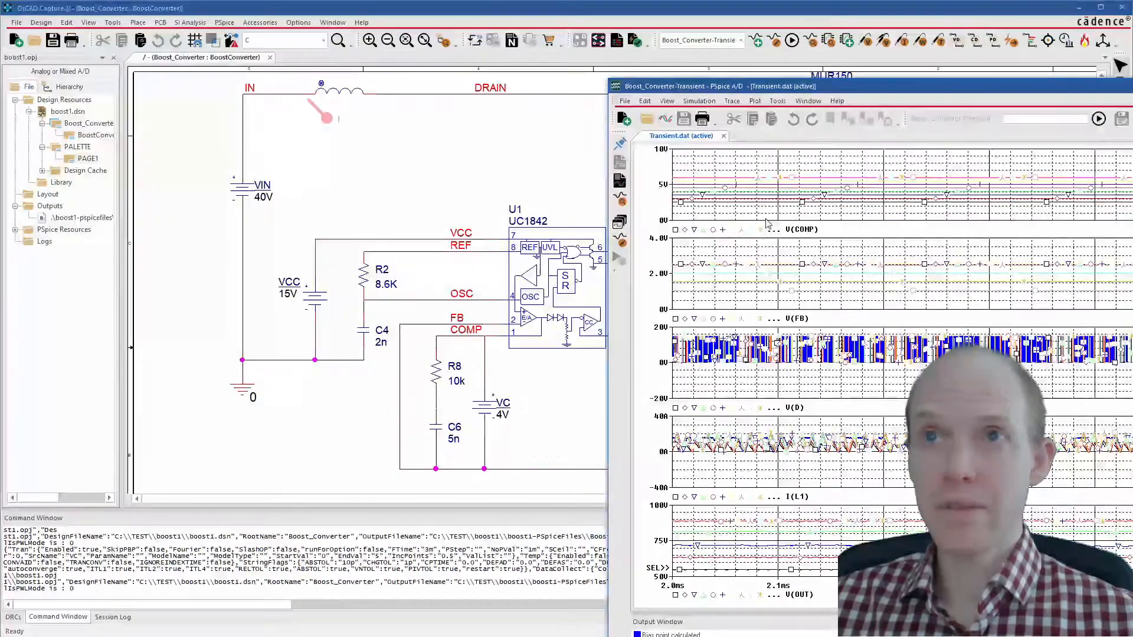
{"action": "left_click_drag", "start_coordinate": [780, 91], "coordinate": [956, 69]}
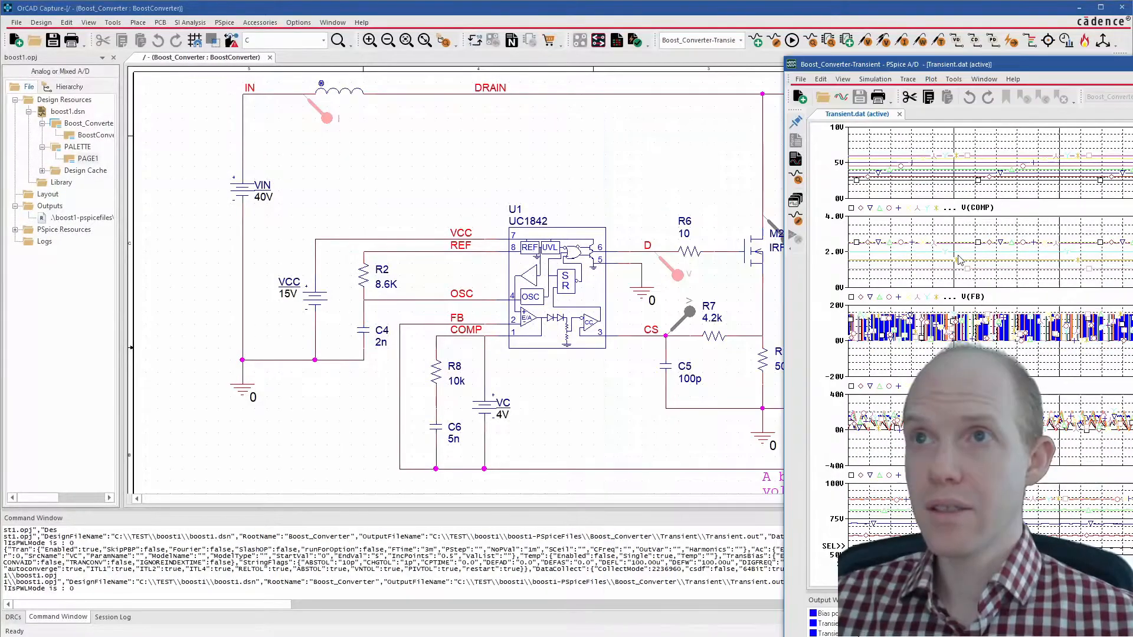
{"action": "left_click", "coordinate": [931, 79]}
{"action": "left_click", "coordinate": [961, 174]}
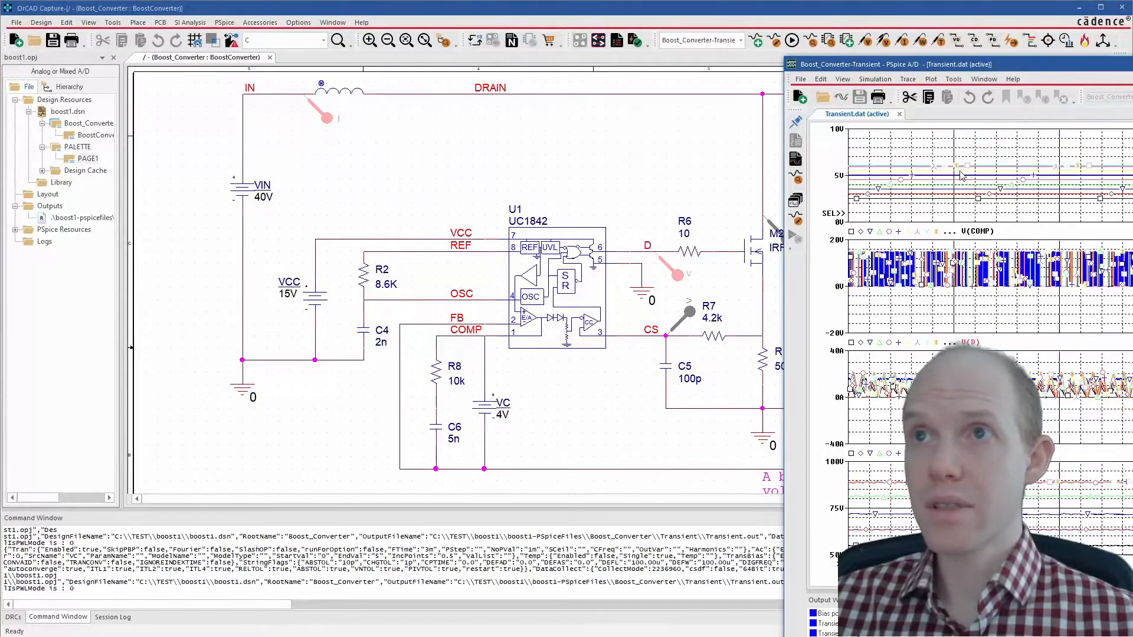
Replace the inductor current in its plot with the diode current by moving the inductor's current marker to diode MUR150.
{"action": "left_click", "coordinate": [843, 421]}
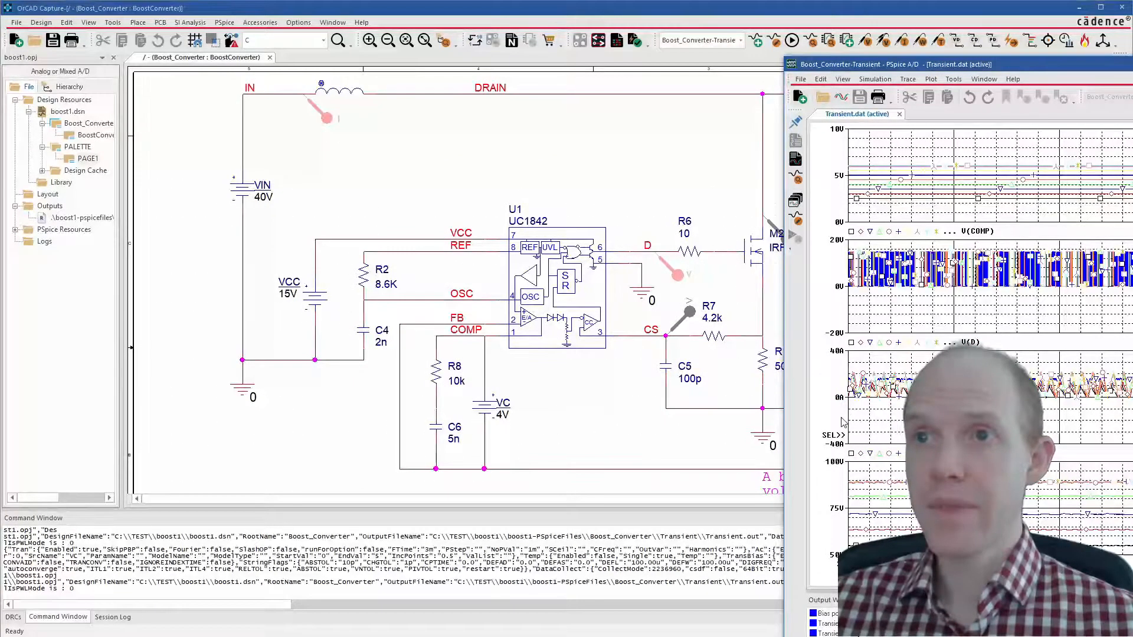
{"action": "left_click", "coordinate": [323, 122]}
{"action": "left_click_drag", "start_coordinate": [322, 122], "coordinate": [822, 114]}
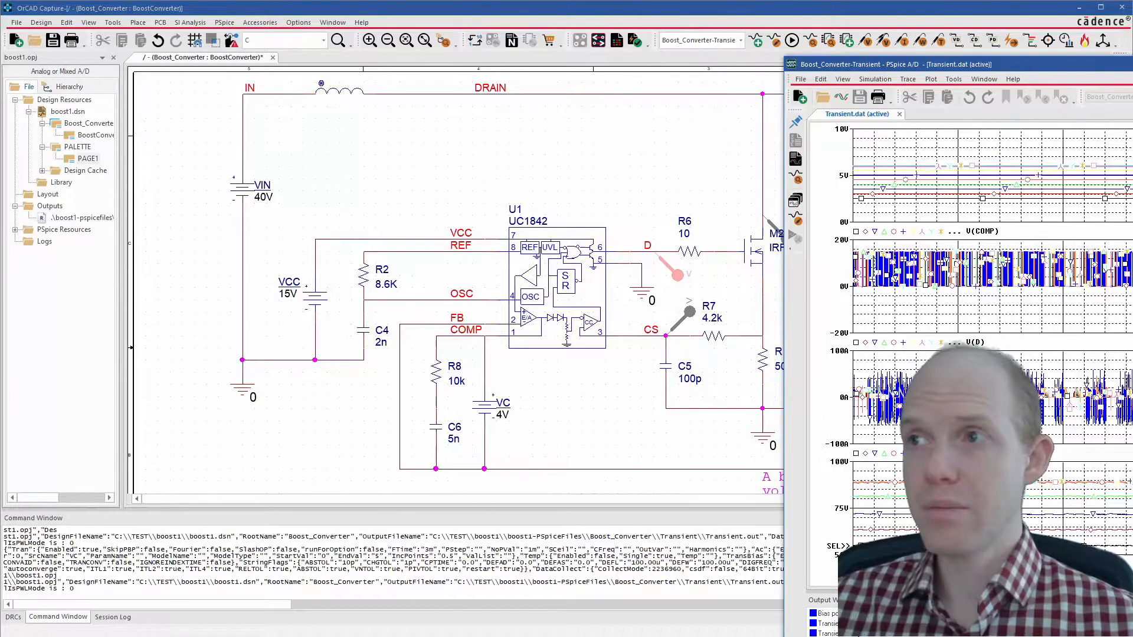
{"action": "left_click", "coordinate": [984, 79]}
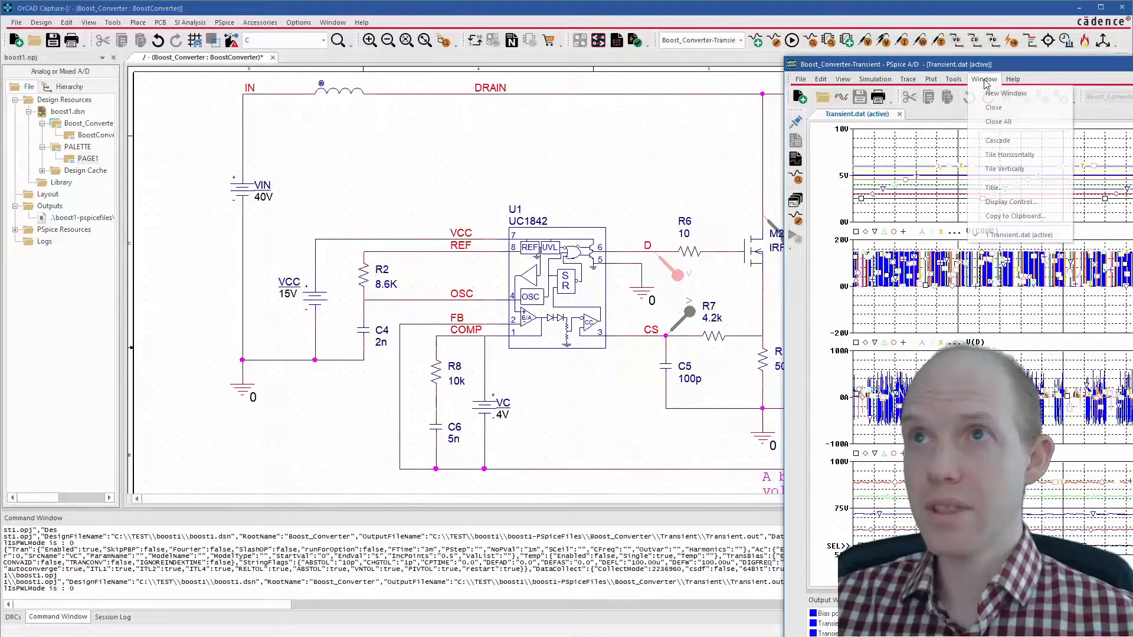
{"action": "left_click", "coordinate": [991, 139]}
{"action": "left_click", "coordinate": [201, 26]}
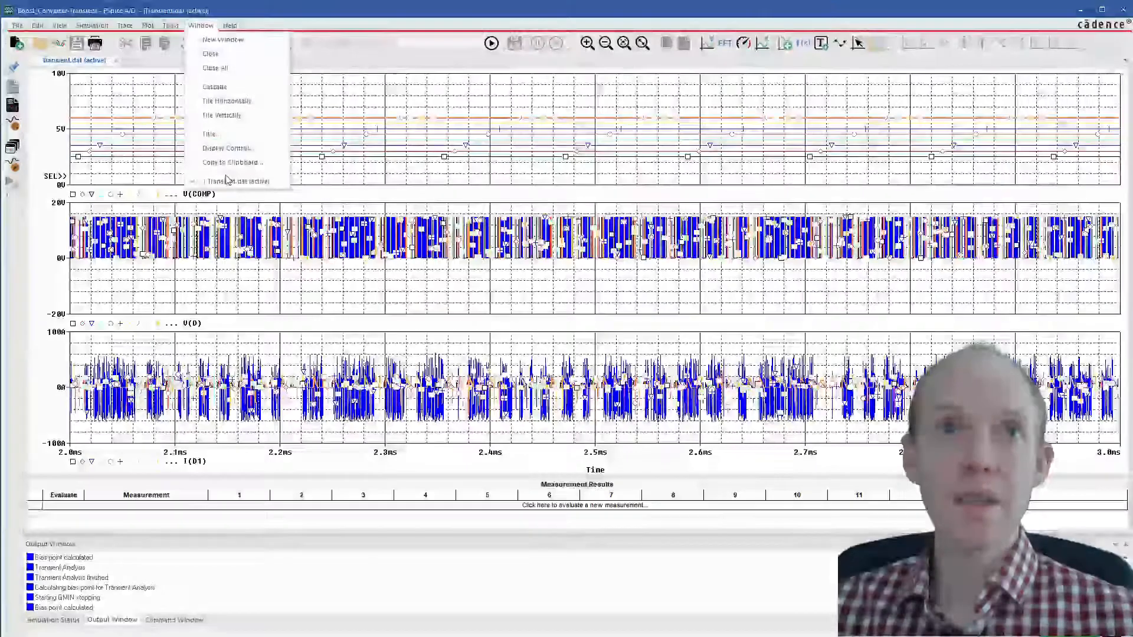
{"action": "left_click", "coordinate": [224, 155]}
{"action": "left_click", "coordinate": [488, 307]}
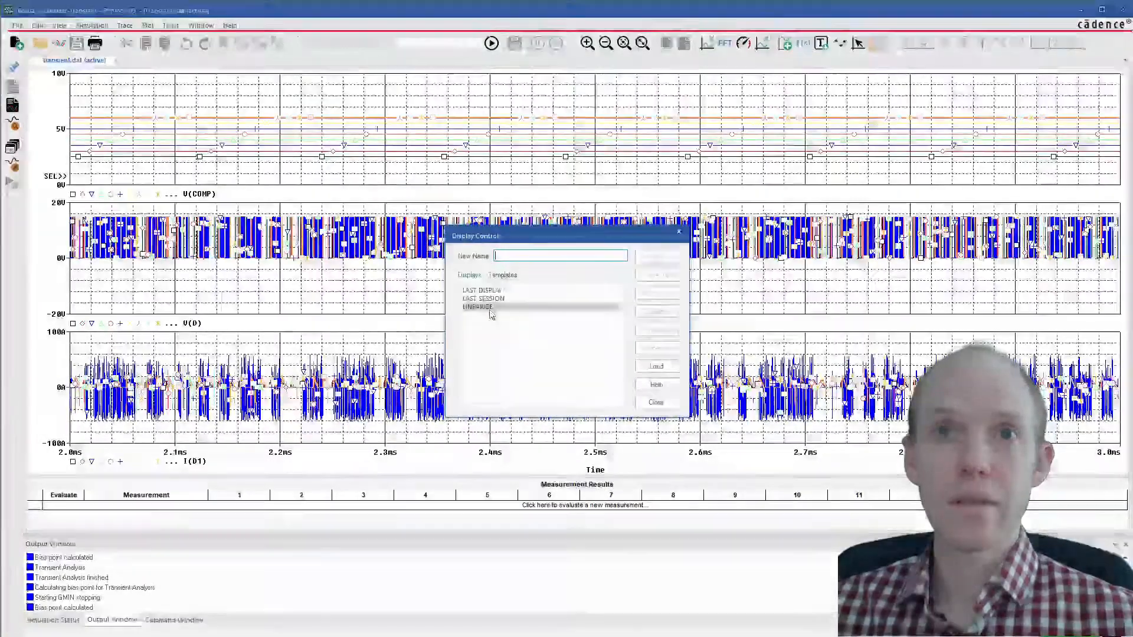
{"action": "left_click", "coordinate": [657, 256]}
{"action": "left_click", "coordinate": [604, 376]}
{"action": "left_click", "coordinate": [663, 404]}
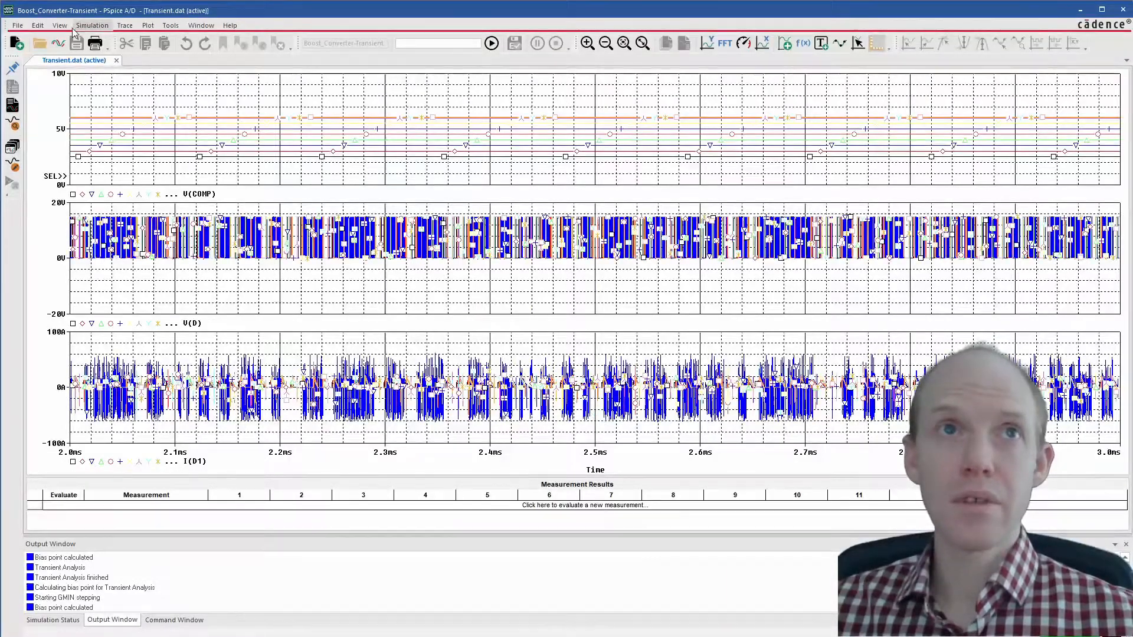
{"action": "left_click", "coordinate": [60, 26]}
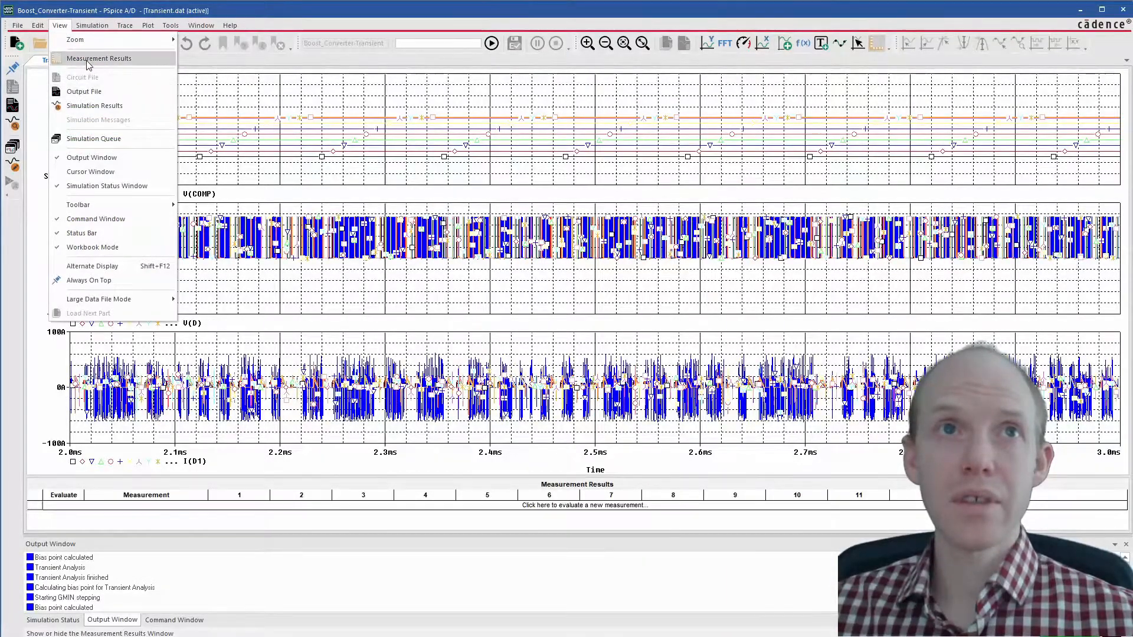
{"action": "left_click", "coordinate": [87, 64]}
{"action": "left_click", "coordinate": [60, 26]}
{"action": "left_click", "coordinate": [68, 59]}
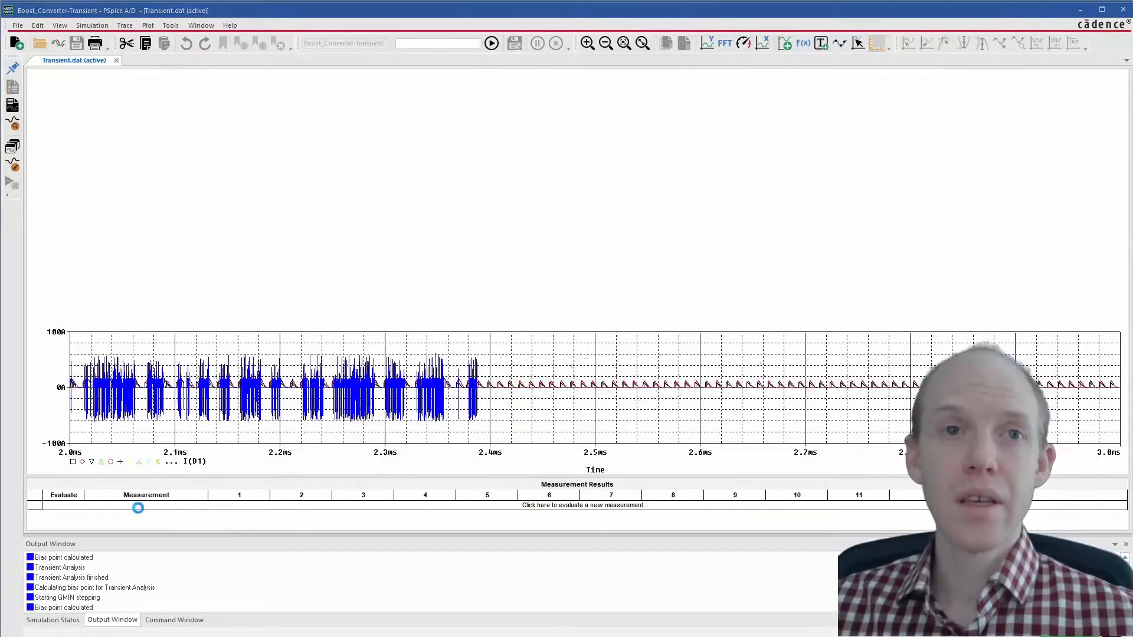
Add the measurement YatLastX(V(COMP)) to the measurement results.
{"action": "left_click", "coordinate": [207, 506]}
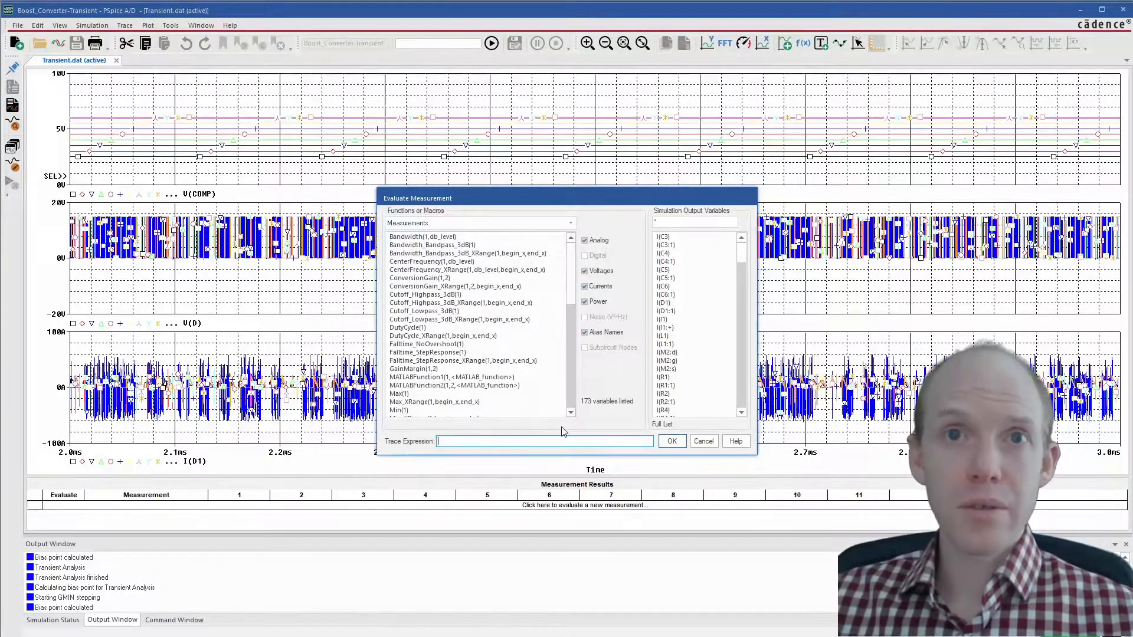
{"action": "type", "text": "YalLastX(V(COMP)"}
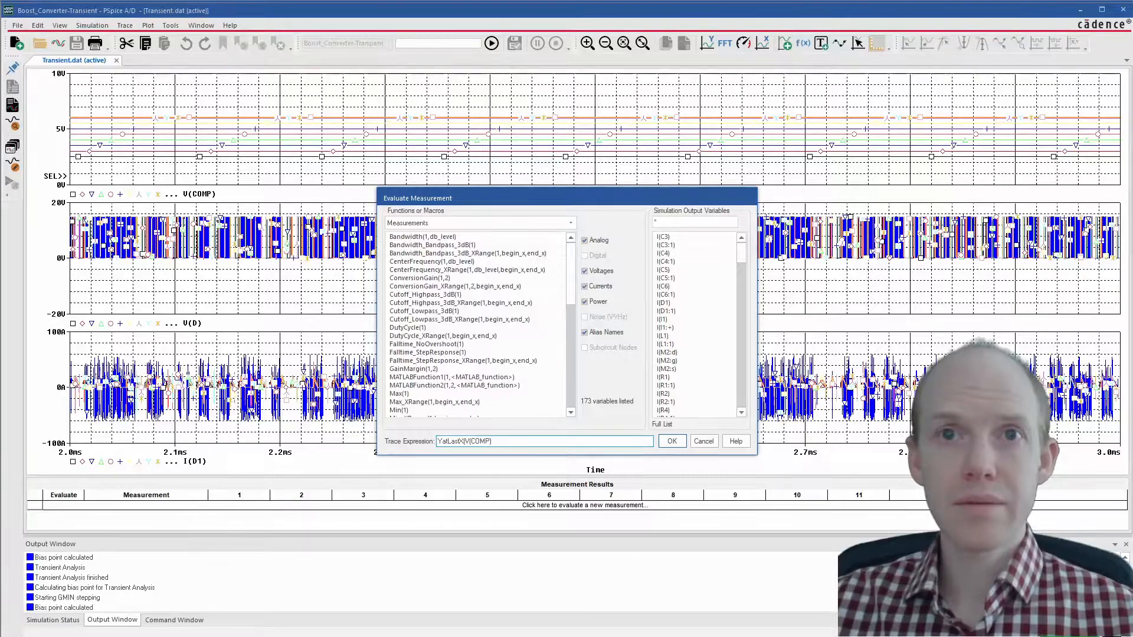
{"action": "type", "text": ")"}
{"action": "key", "text": "Return"}
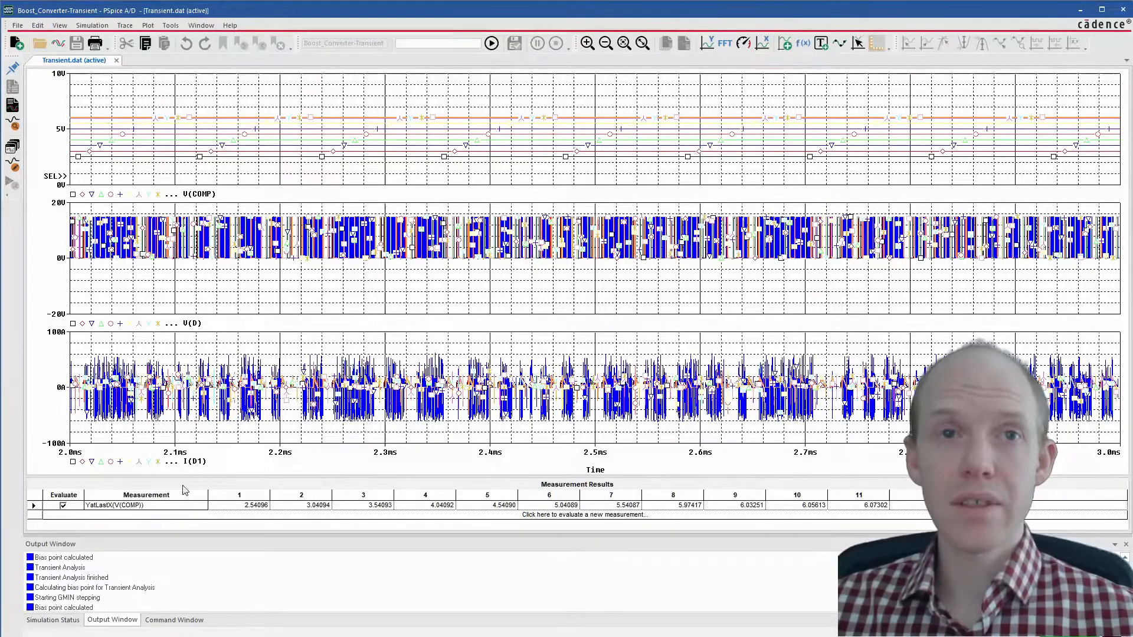
Add the measurement DutyCycle(V(D)) to the measurement results.
{"action": "left_click", "coordinate": [120, 517]}
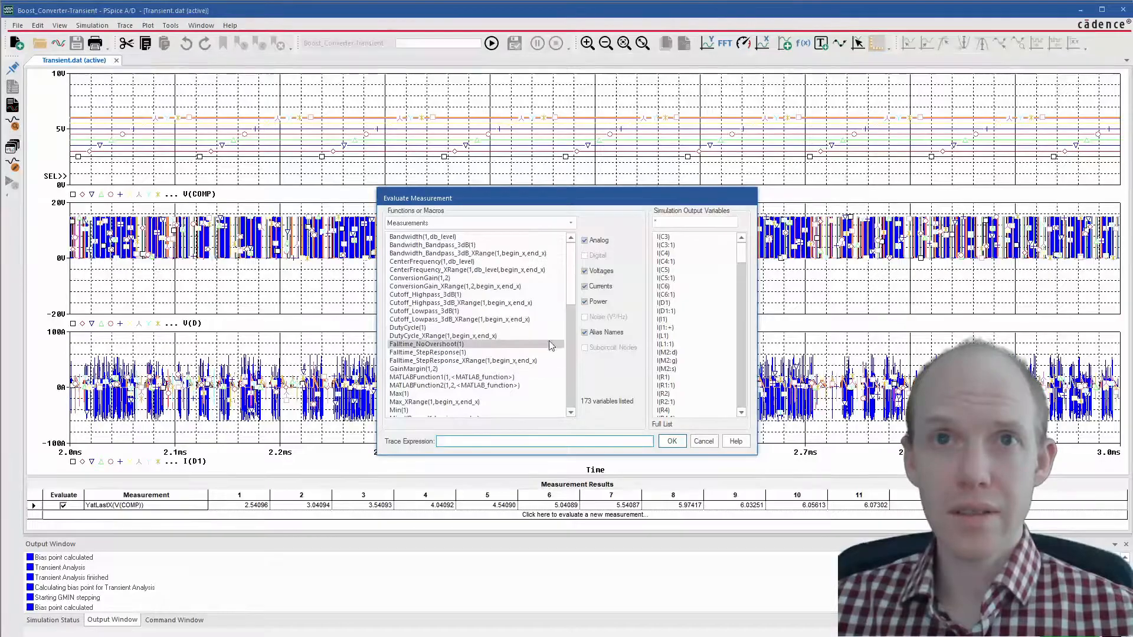
{"action": "double_click", "coordinate": [407, 327]}
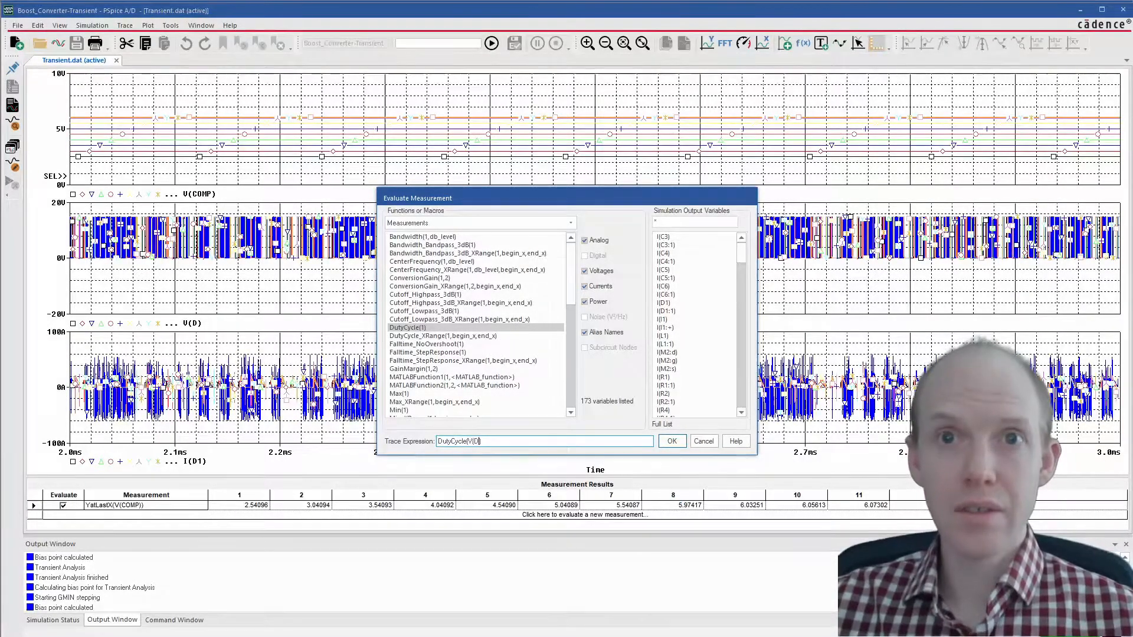
{"action": "key", "text": "Return"}
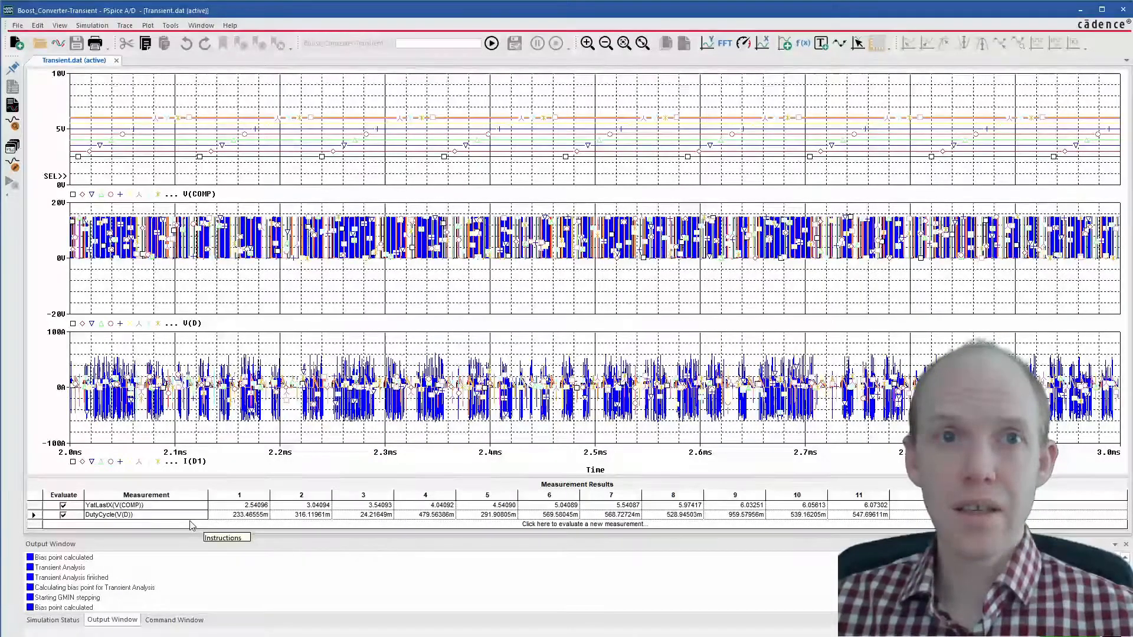
{"action": "left_click", "coordinate": [229, 524]}
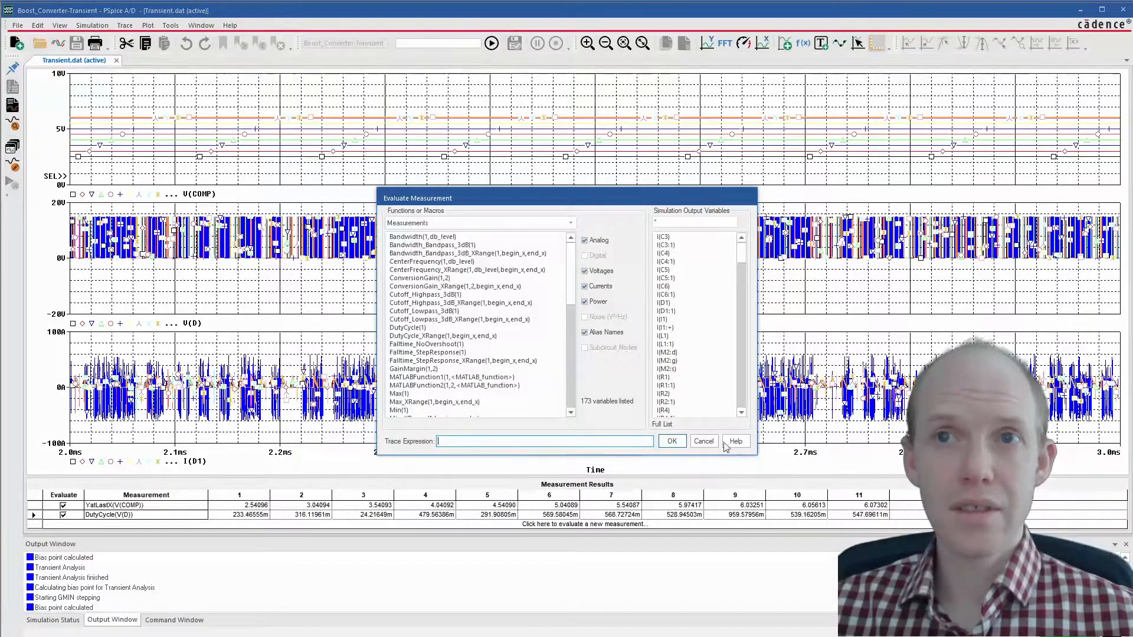
{"action": "left_click", "coordinate": [702, 441]}
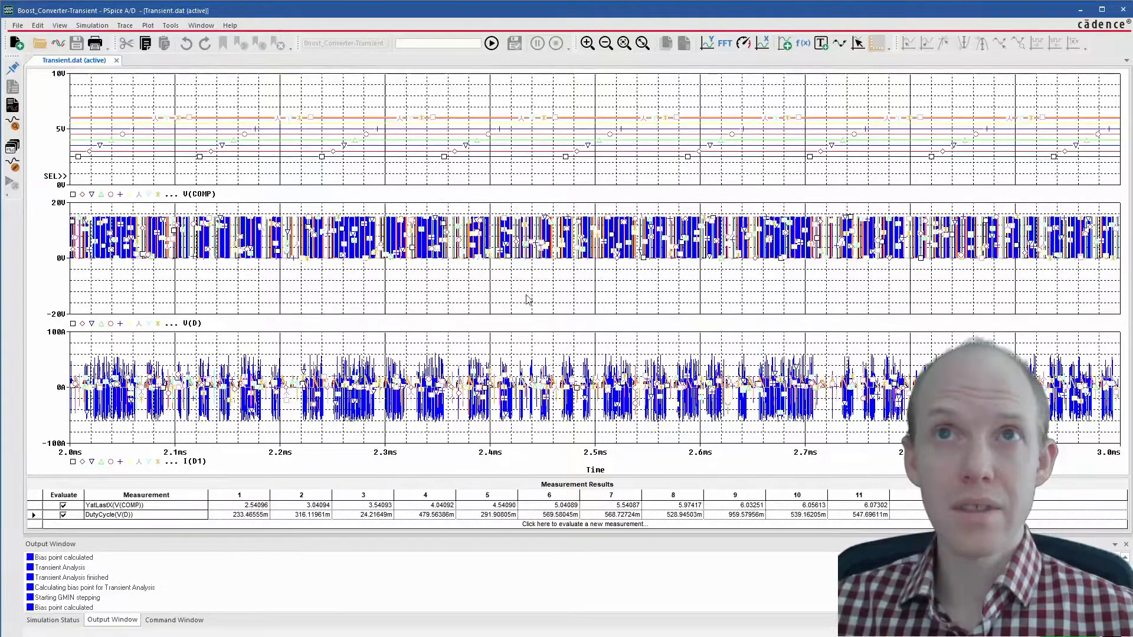
Add the running-average trace AVGX(I(D1),10u) to the diode current plot.
{"action": "left_click", "coordinate": [623, 43]}
{"action": "left_click_drag", "start_coordinate": [289, 360], "coordinate": [335, 412]}
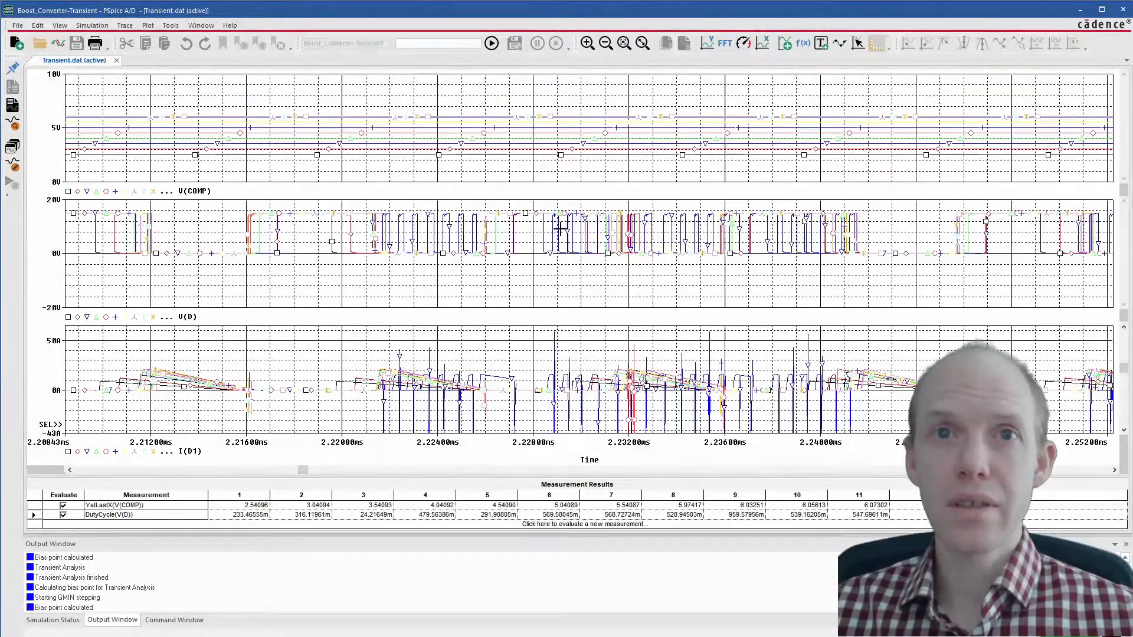
{"action": "left_click_drag", "start_coordinate": [328, 347], "coordinate": [518, 424]}
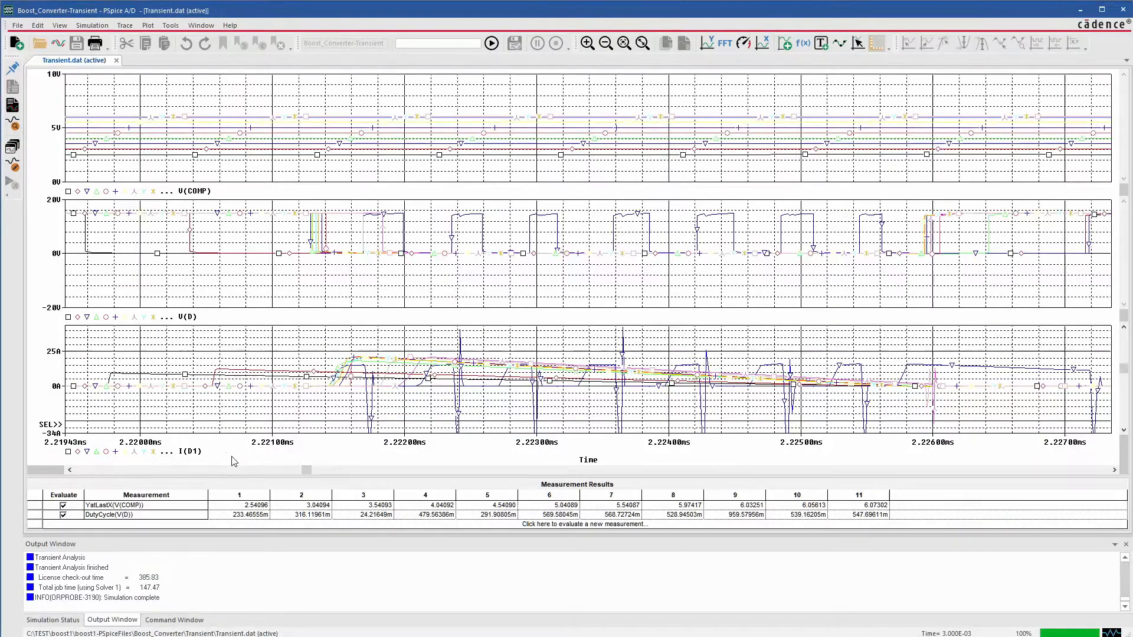
{"action": "key", "text": "Insert"}
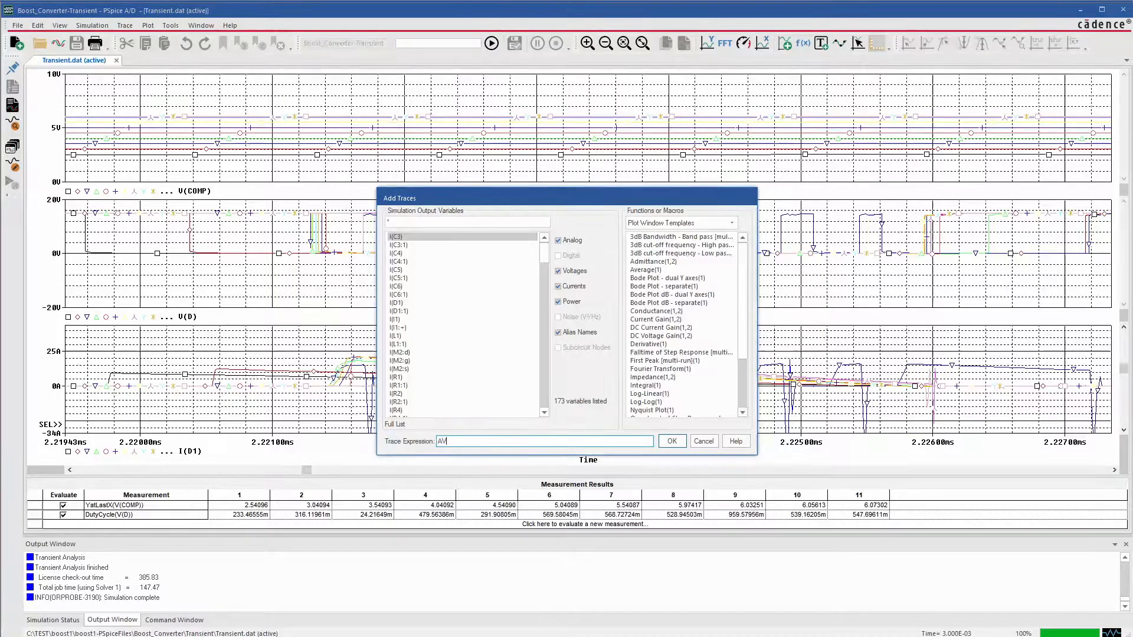
{"action": "type", "text": "G"}
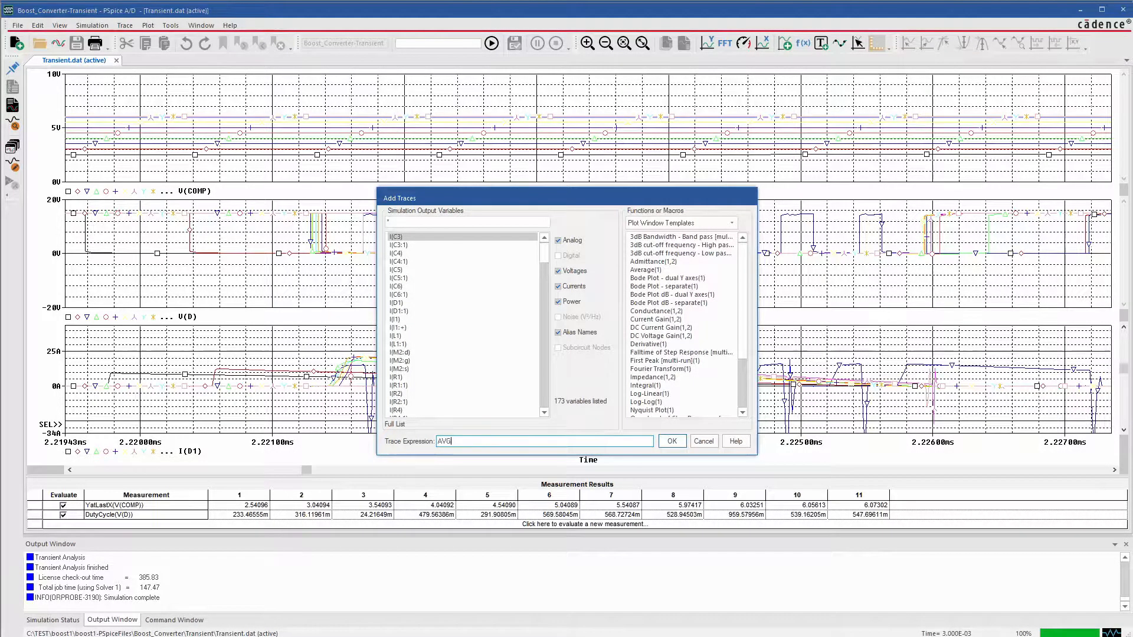
{"action": "type", "text": "X"}
{"action": "type", "text": "(V"}
{"action": "key", "text": "BackSpace"}
{"action": "type", "text": "I(D1),)"}
{"action": "key", "text": "Return"}
{"action": "left_click", "coordinate": [654, 349]}
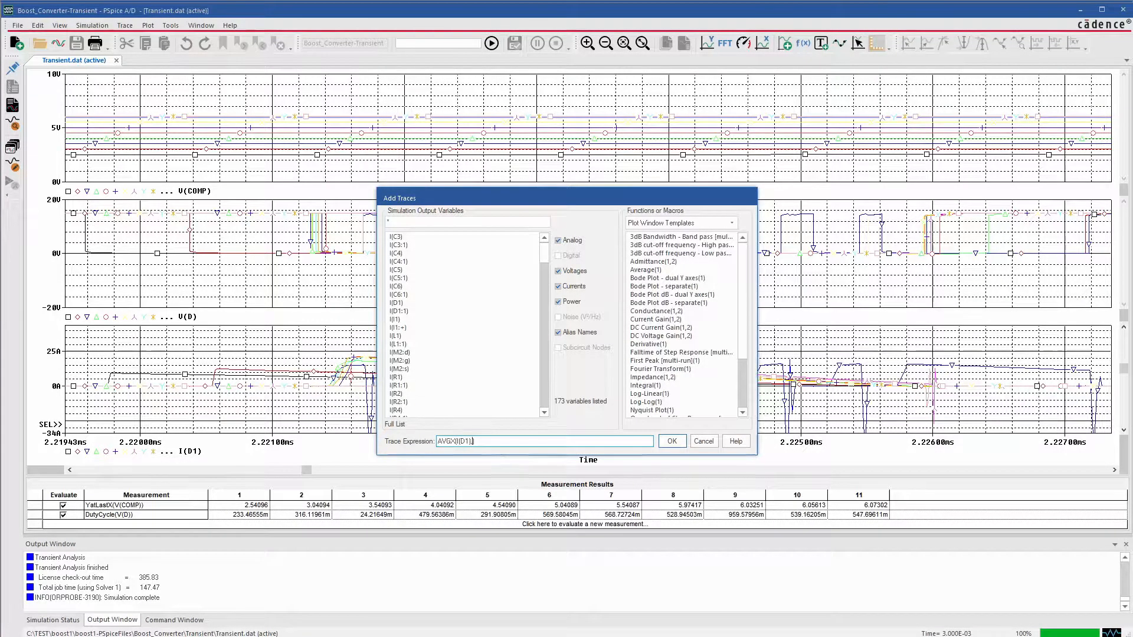
{"action": "type", "text": "10)"}
{"action": "left_click", "coordinate": [671, 441]}
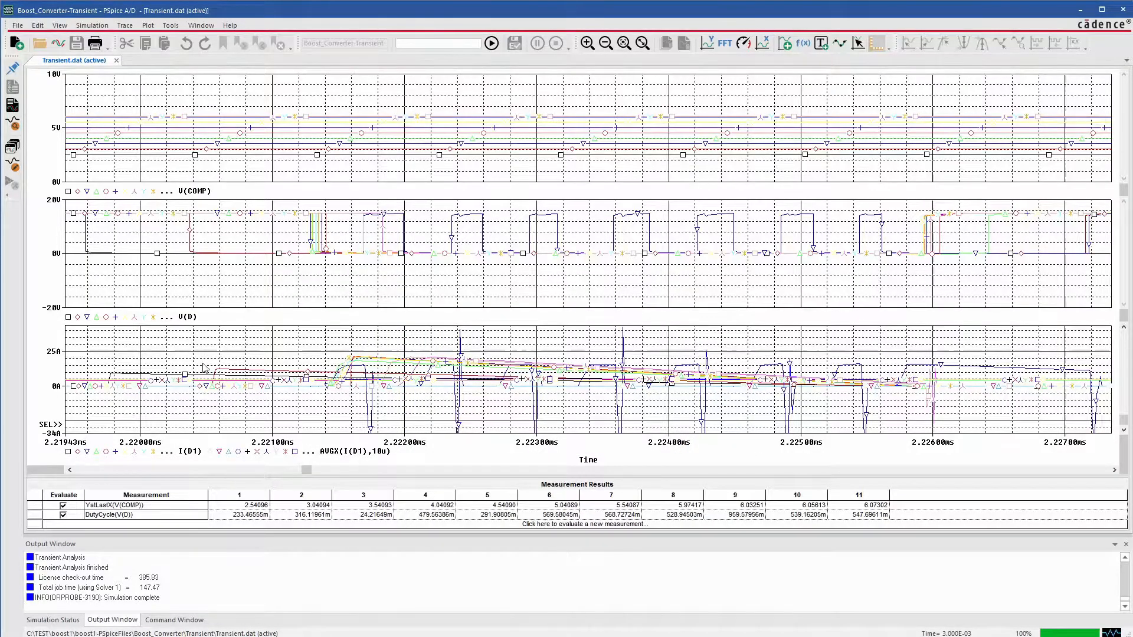
Delete the I(D1) trace so that only the averaged diode current is left in its plot.
{"action": "left_click", "coordinate": [192, 453]}
{"action": "key", "text": "Delete"}
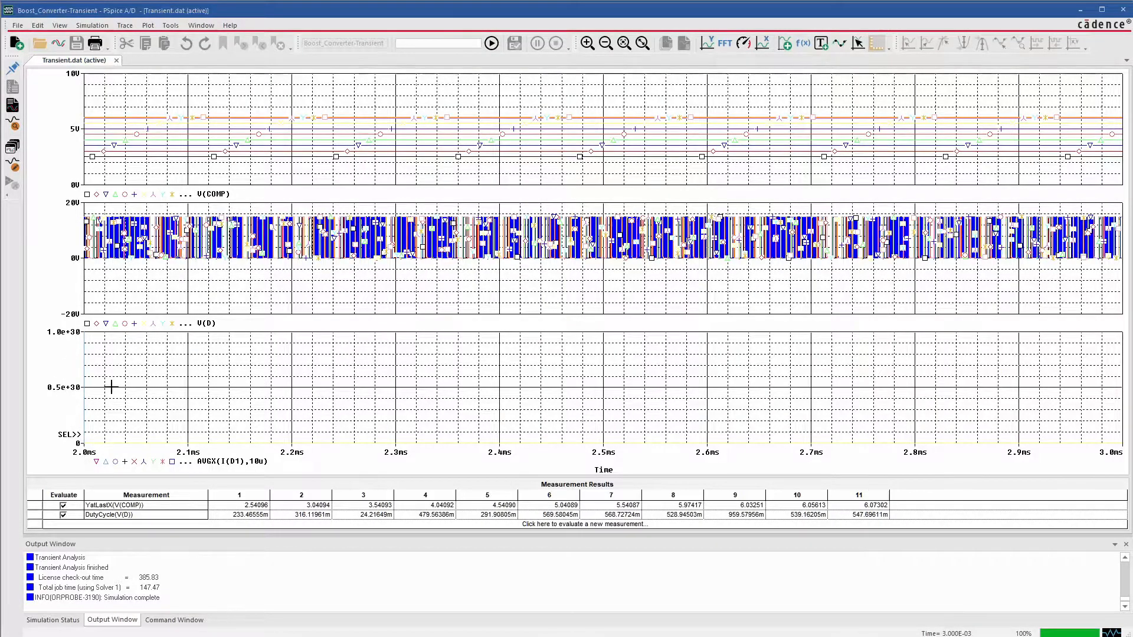
{"action": "left_click", "coordinate": [106, 438]}
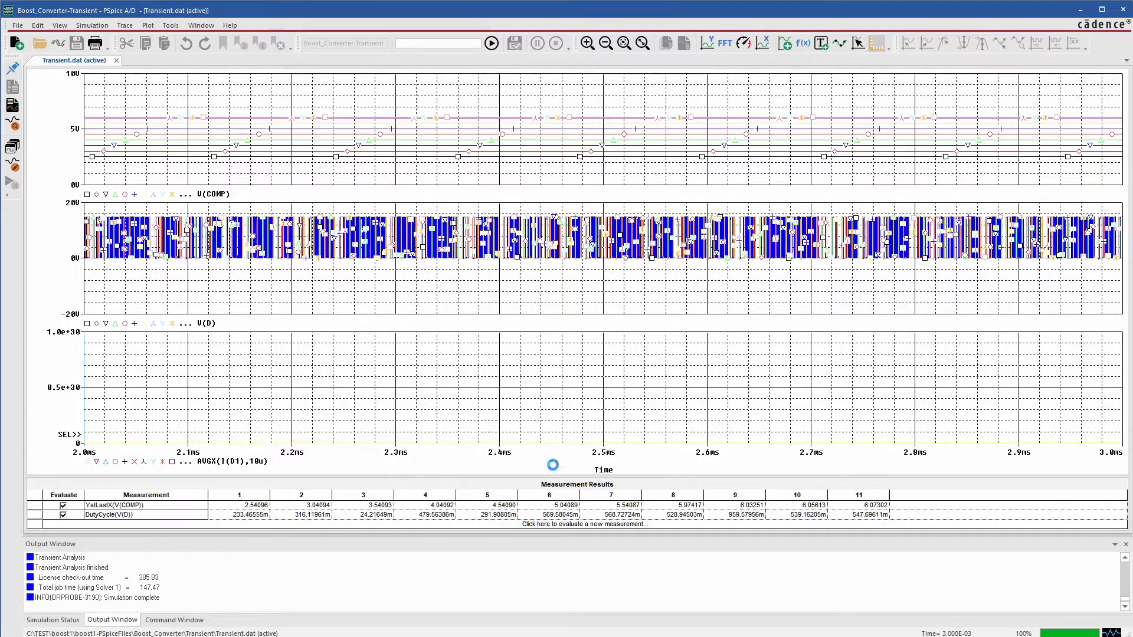
Set the averaged current plot's Y axis to a user-defined range of 0 to 5.
{"action": "double_click", "coordinate": [58, 396]}
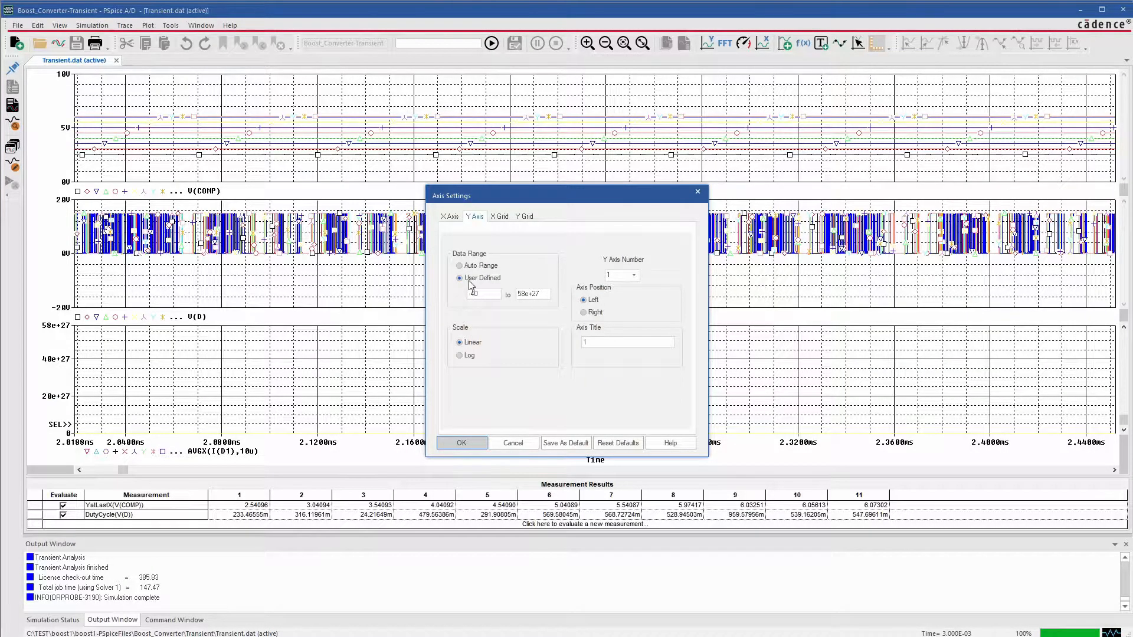
{"action": "double_click", "coordinate": [488, 294]}
{"action": "type", "text": "0"}
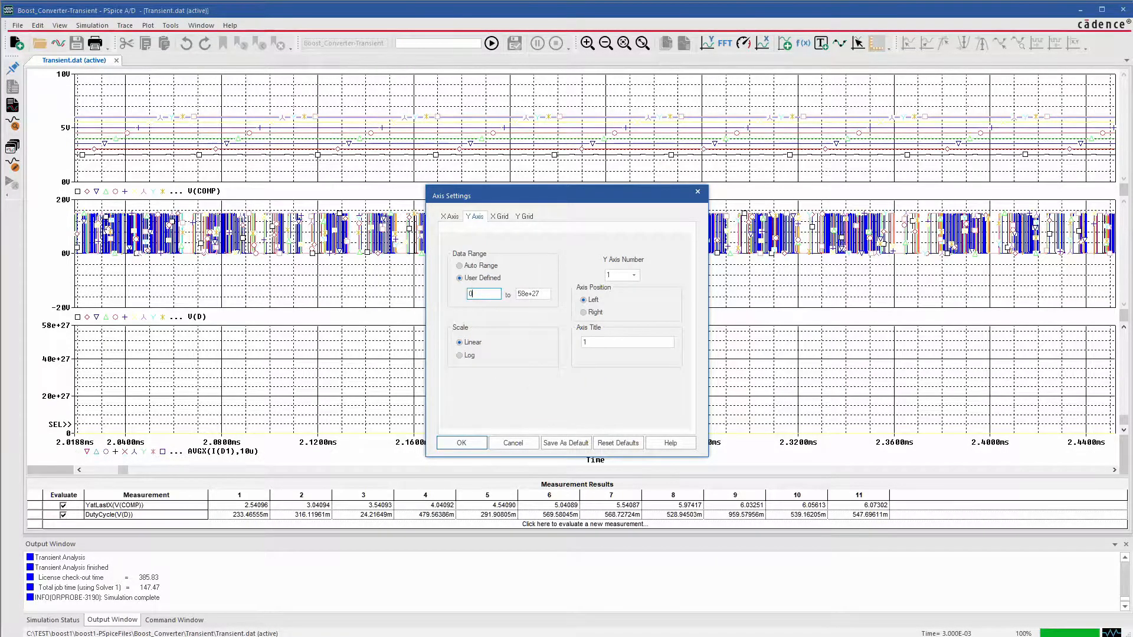
{"action": "key", "text": "Tab"}
{"action": "type", "text": "5"}
{"action": "left_click", "coordinate": [463, 442]}
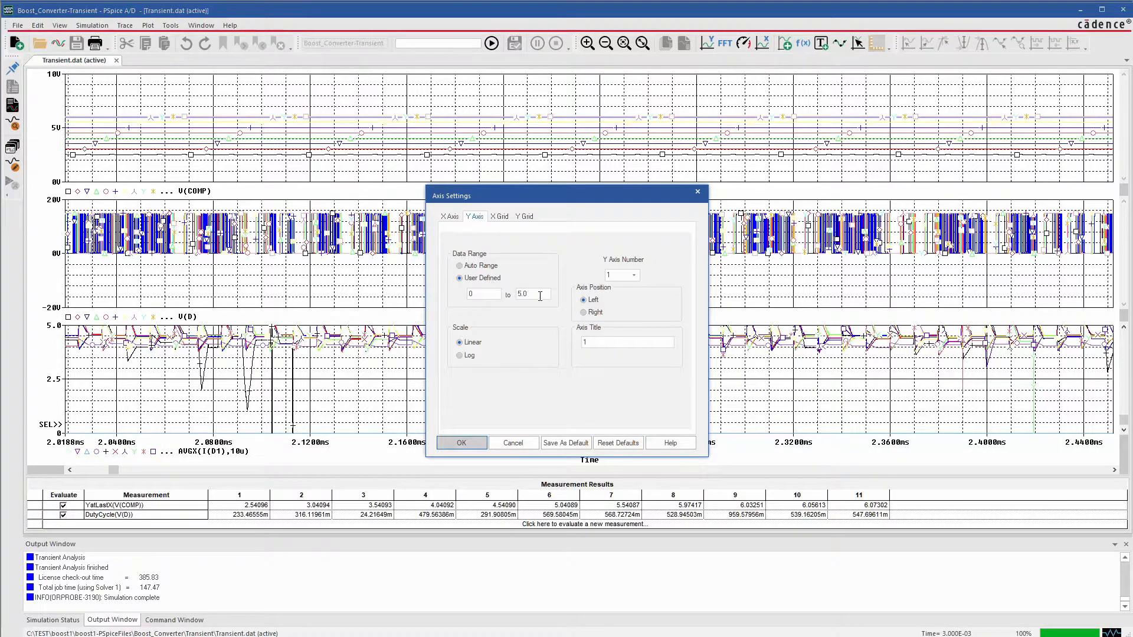
Set the upper limit of the averaged current plot's Y axis to 10.
{"action": "left_click_drag", "start_coordinate": [538, 294], "coordinate": [502, 296]}
{"action": "type", "text": "10"}
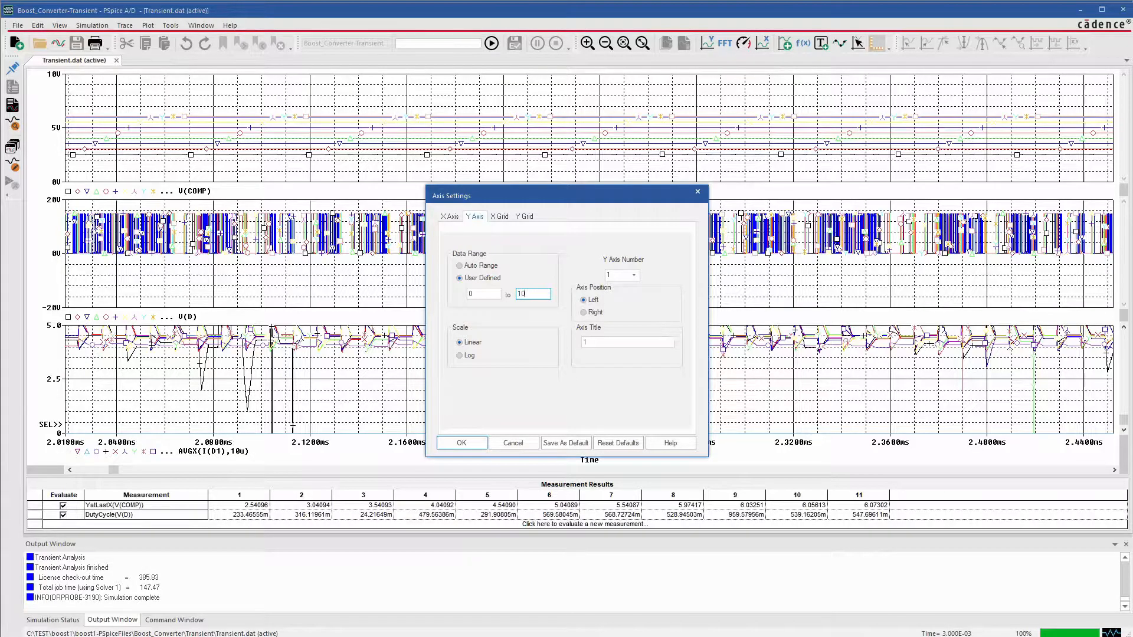
{"action": "left_click", "coordinate": [478, 444]}
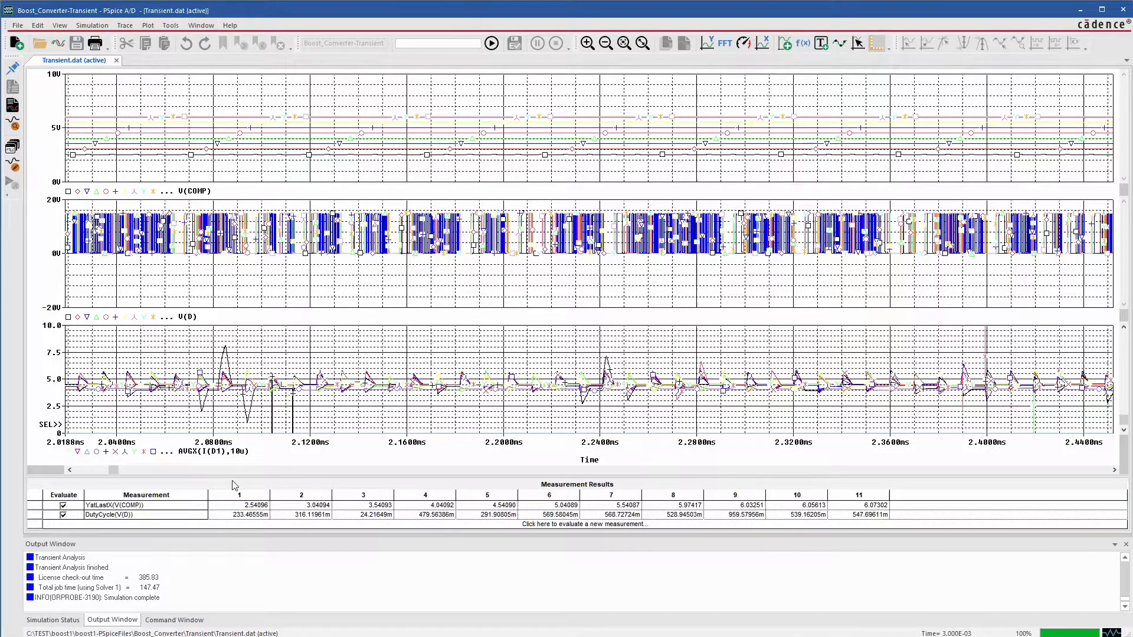
Modify the averaged diode current trace to AVGX(I(D1),100u).
{"action": "double_click", "coordinate": [233, 451]}
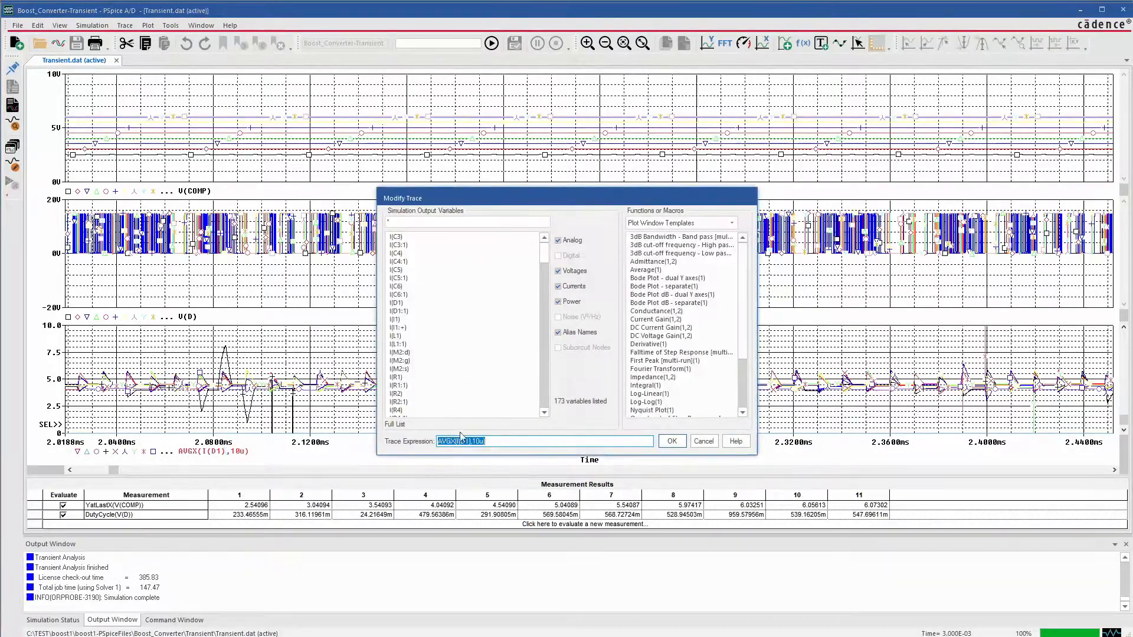
{"action": "left_click", "coordinate": [479, 441]}
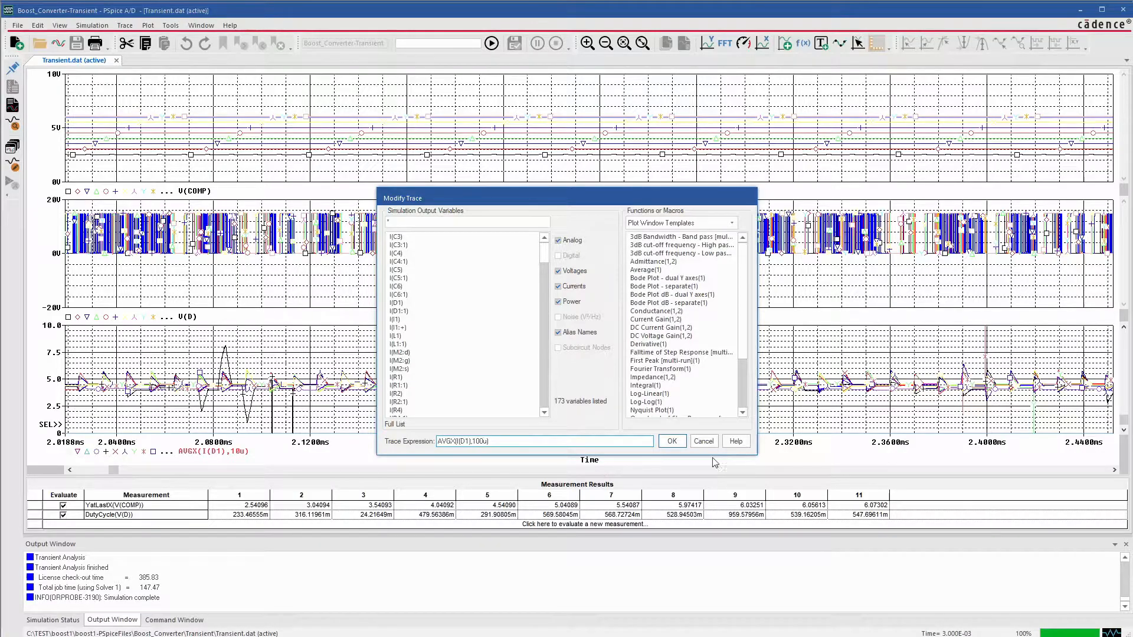
{"action": "left_click", "coordinate": [672, 442]}
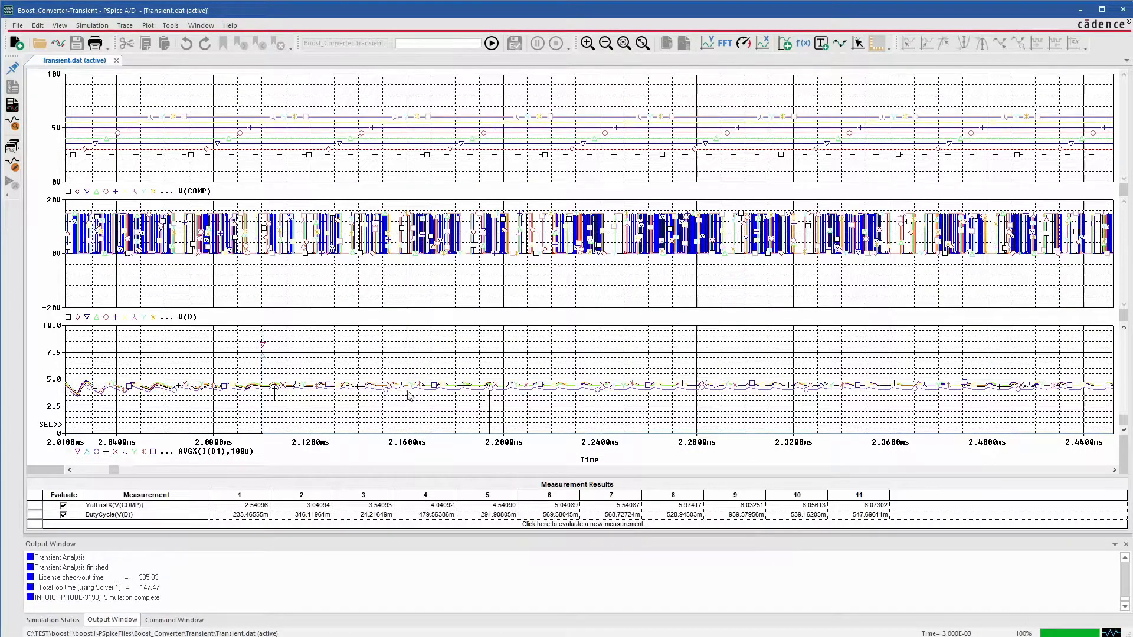
Change the averaged diode current trace to AVGX(I(D1),1000u).
{"action": "double_click", "coordinate": [239, 452]}
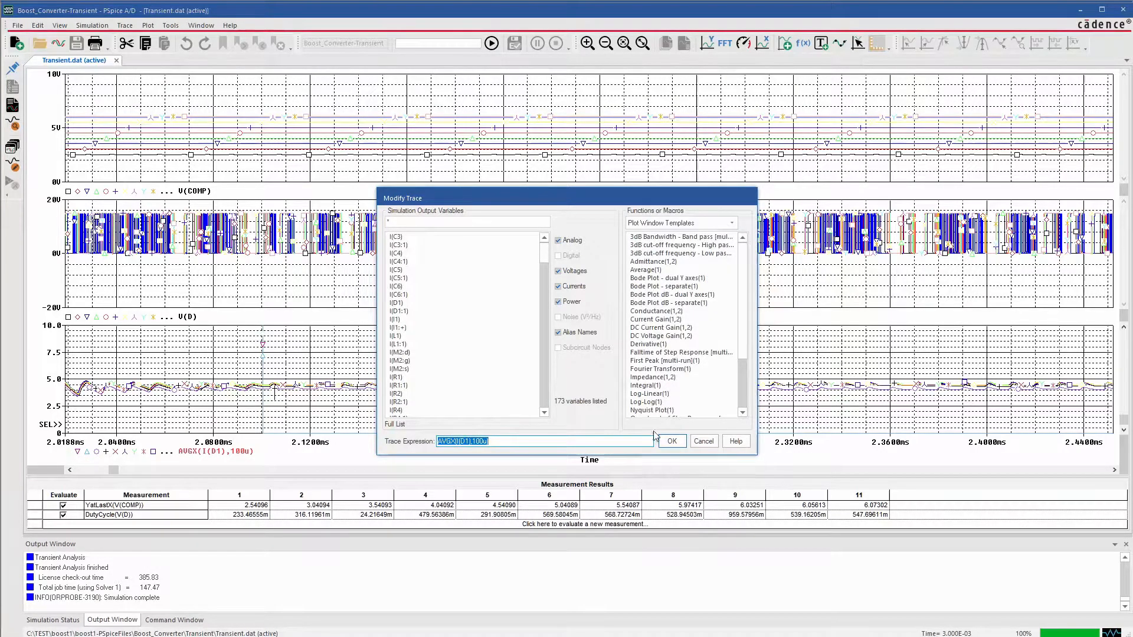
{"action": "left_click", "coordinate": [484, 442]}
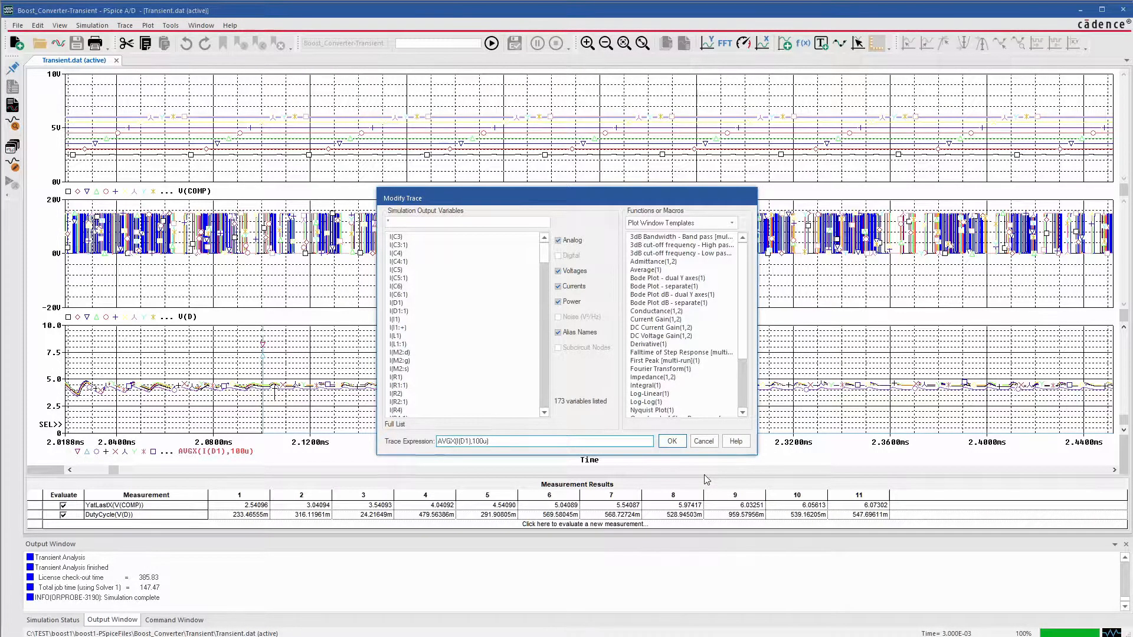
{"action": "left_click", "coordinate": [671, 442]}
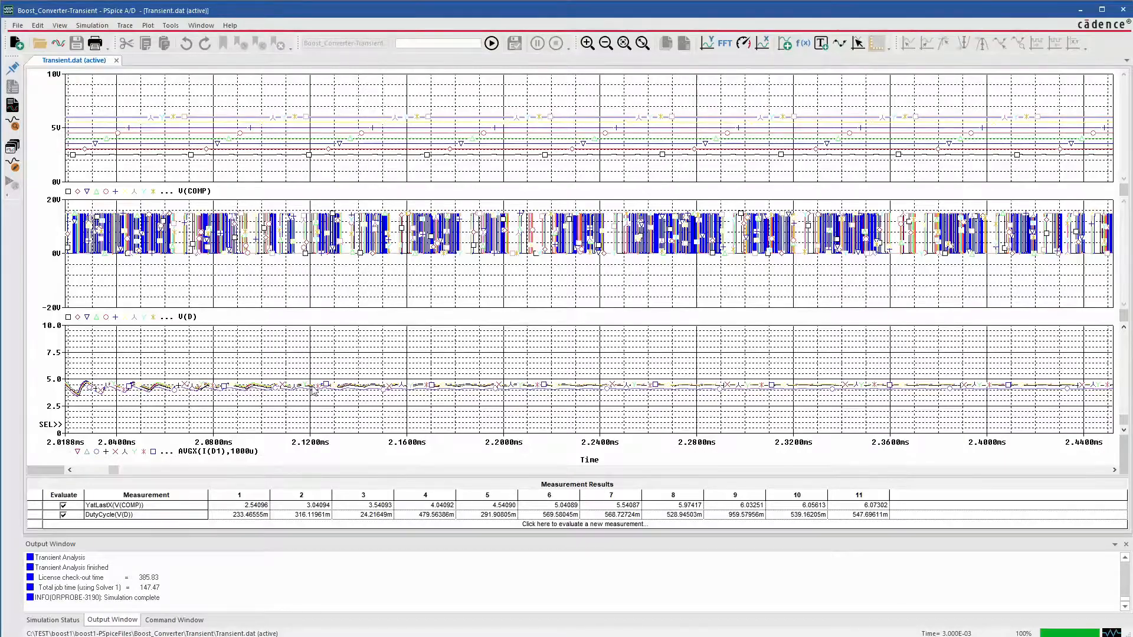
Add the measurement YatLastX(AVGX(I(D1),1000u)) to the measurement results, reusing the expression of the averaged current trace.
{"action": "double_click", "coordinate": [236, 452]}
{"action": "key", "text": "ctrl+c"}
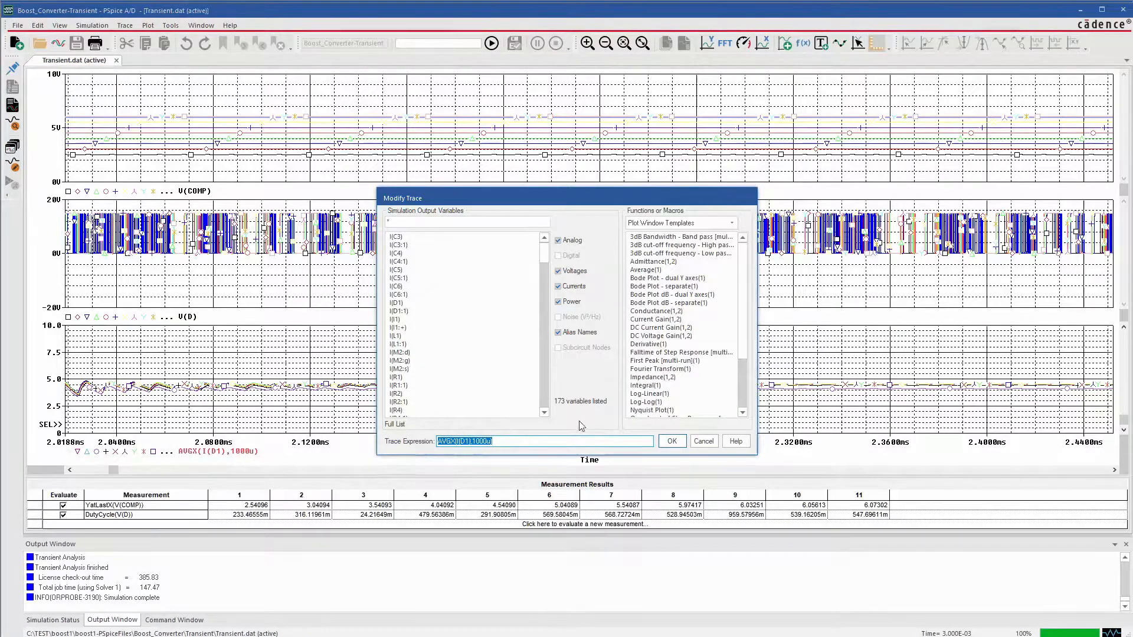
{"action": "left_click", "coordinate": [697, 441]}
{"action": "left_click", "coordinate": [157, 525]}
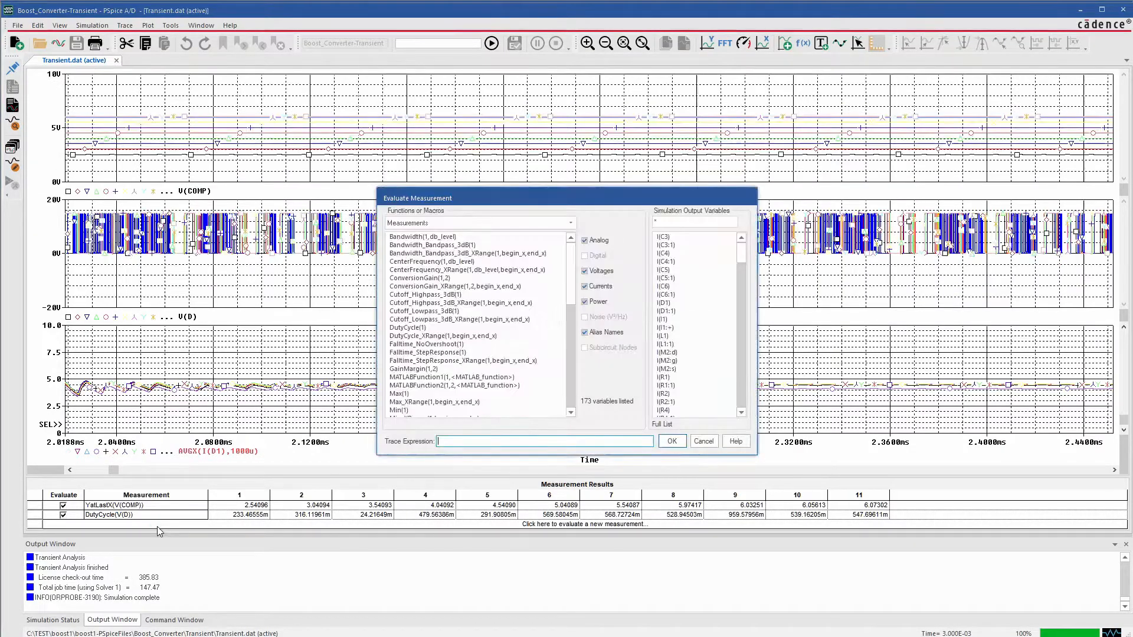
{"action": "type", "text": "YatLastX"}
{"action": "key", "text": "ctrl+v"}
{"action": "type", "text": ")"}
{"action": "key", "text": "Return"}
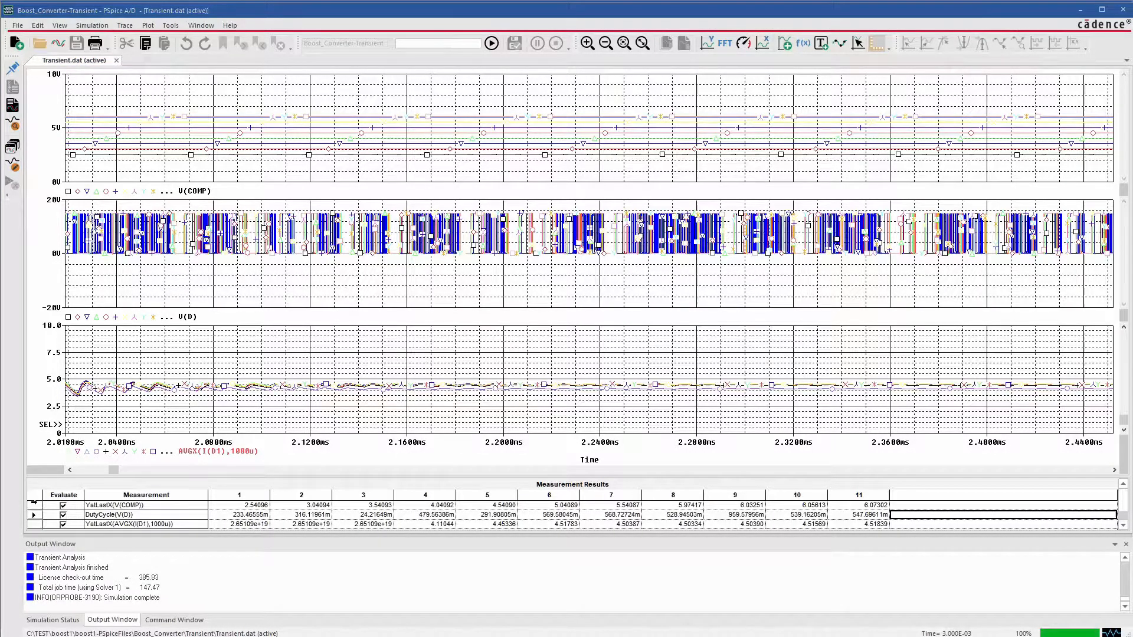
Copy all three measurement rows with their 11 run values and paste them into Excel at cell A1.
{"action": "left_click_drag", "start_coordinate": [116, 506], "coordinate": [878, 531]}
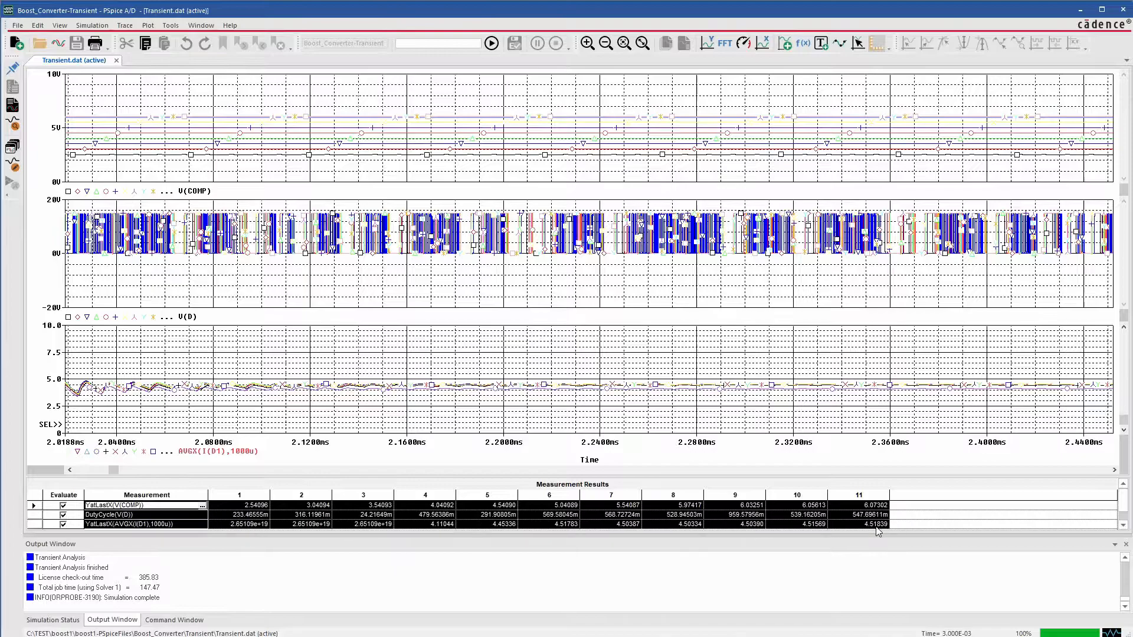
{"action": "left_click_drag", "start_coordinate": [773, 636], "coordinate": [714, 57]}
{"action": "key", "text": "ctrl+v"}
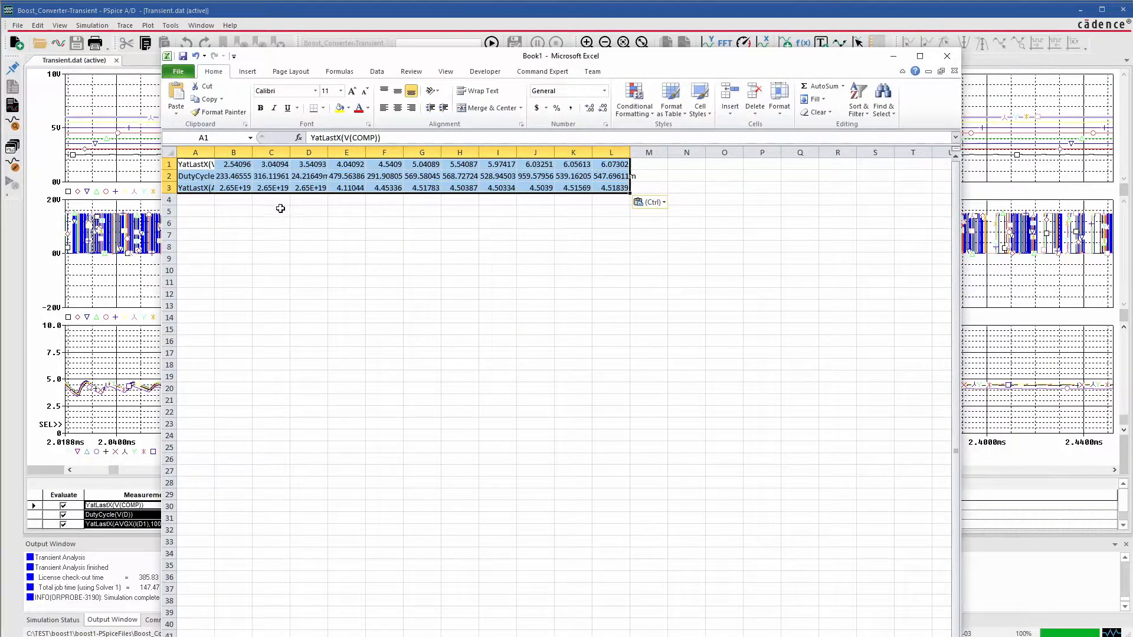
Transpose the pasted measurement results into columns starting at cell A7 and clear the original rows 1 to 3.
{"action": "key", "text": "ctrl+c"}
{"action": "left_click", "coordinate": [210, 234]}
{"action": "right_click", "coordinate": [210, 235]}
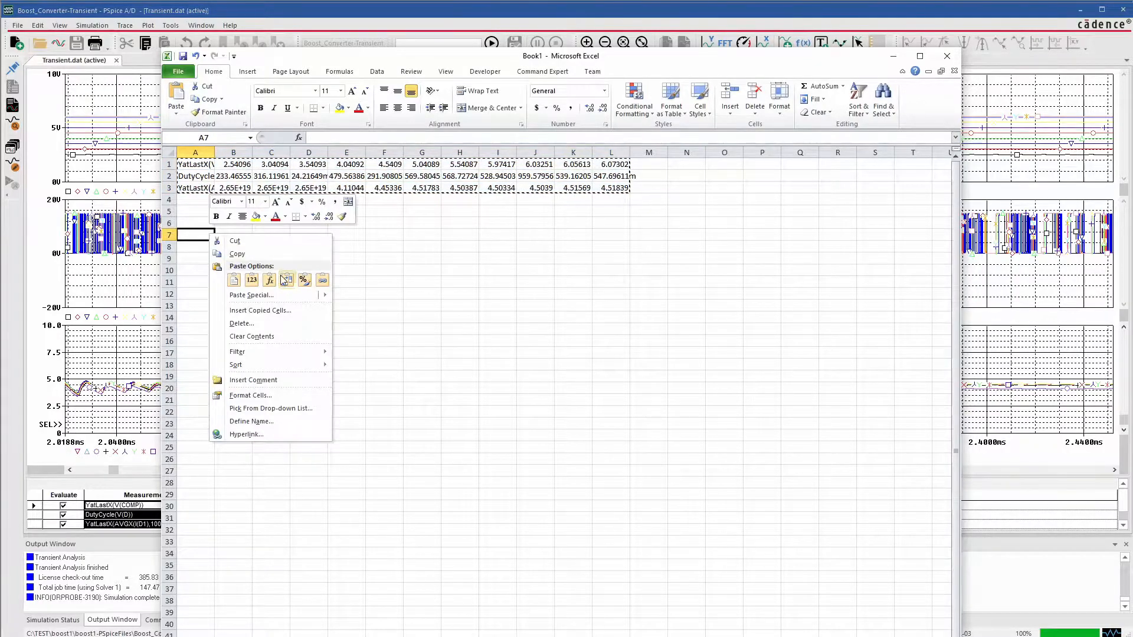
{"action": "left_click", "coordinate": [287, 282]}
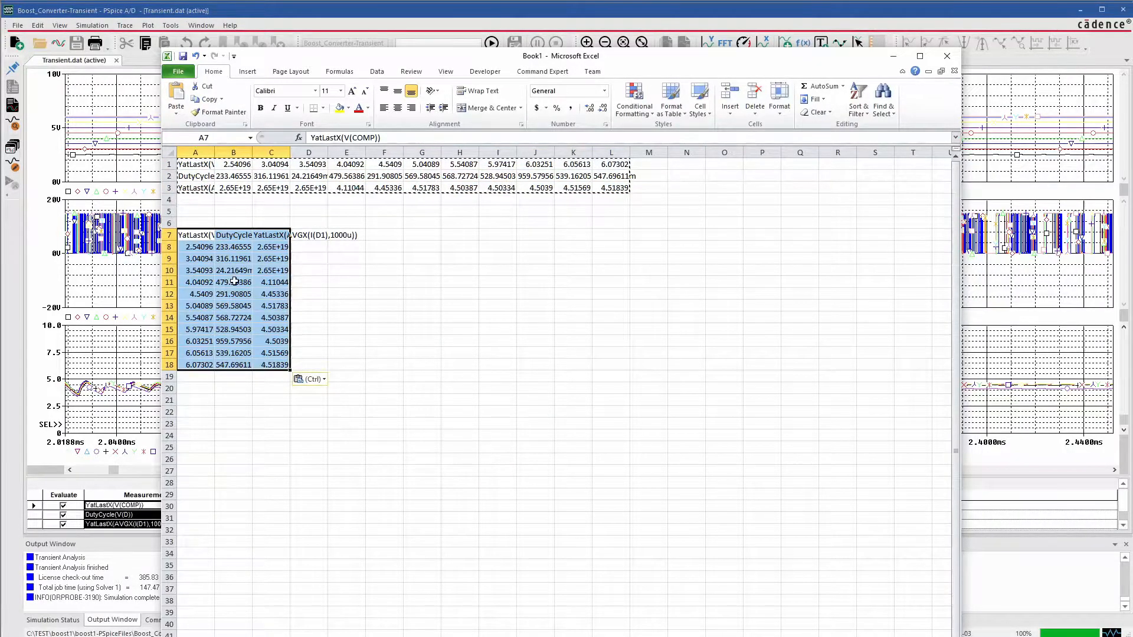
{"action": "left_click_drag", "start_coordinate": [169, 165], "coordinate": [169, 187]}
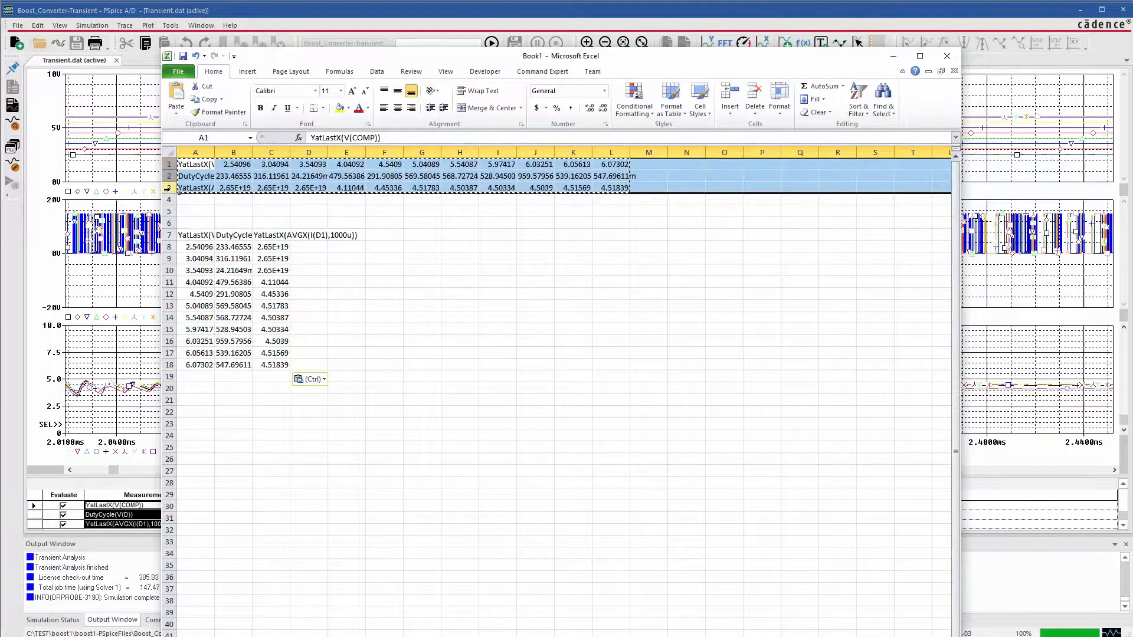
{"action": "key", "text": "Delete"}
Insert a column before the results, head it VC in A7 and fill it from 0 to 5 in steps of 0.5.
{"action": "right_click", "coordinate": [194, 152]}
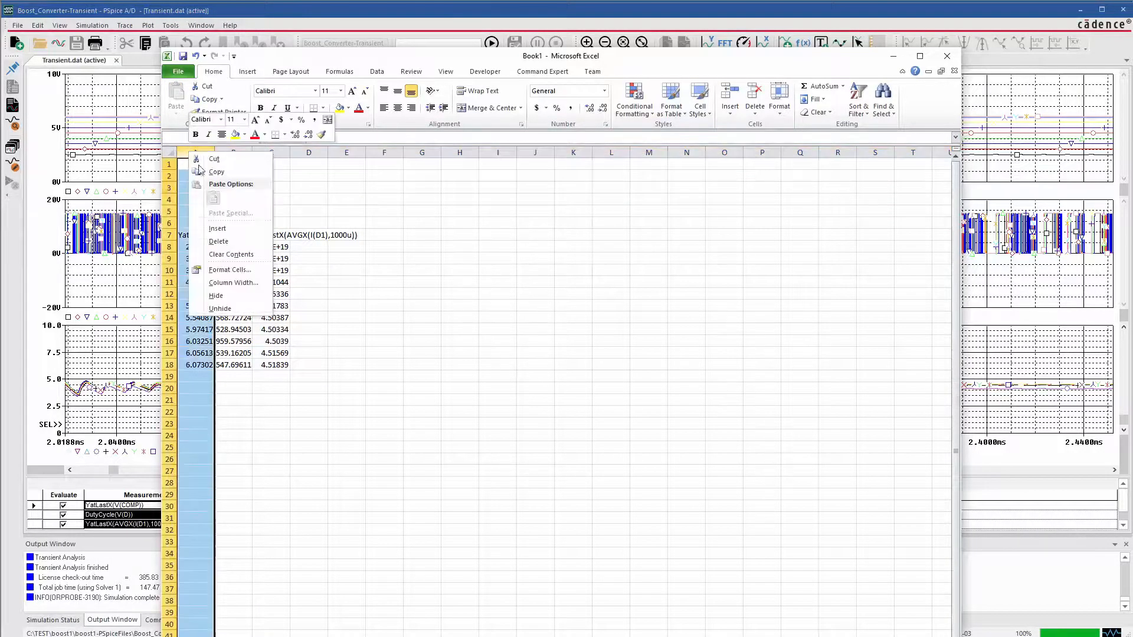
{"action": "left_click", "coordinate": [222, 222]}
{"action": "left_click", "coordinate": [198, 232]}
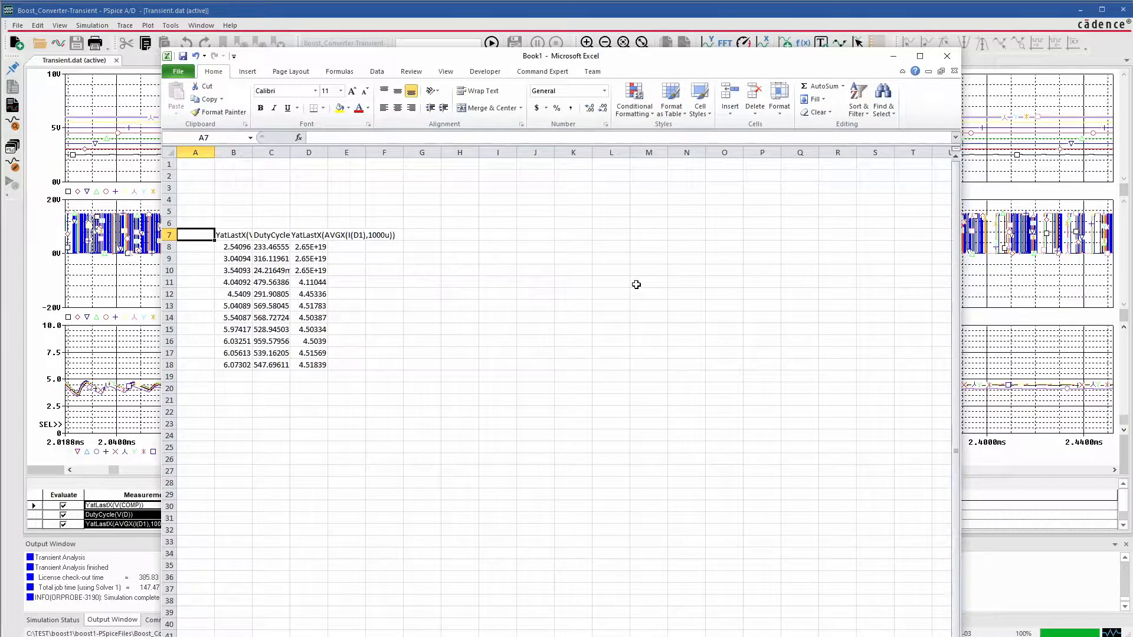
{"action": "type", "text": "VC"}
{"action": "key", "text": "Return"}
{"action": "type", "text": "0"}
{"action": "key", "text": "Return"}
{"action": "type", "text": "0.5"}
{"action": "key", "text": "Return"}
{"action": "type", "text": "1"}
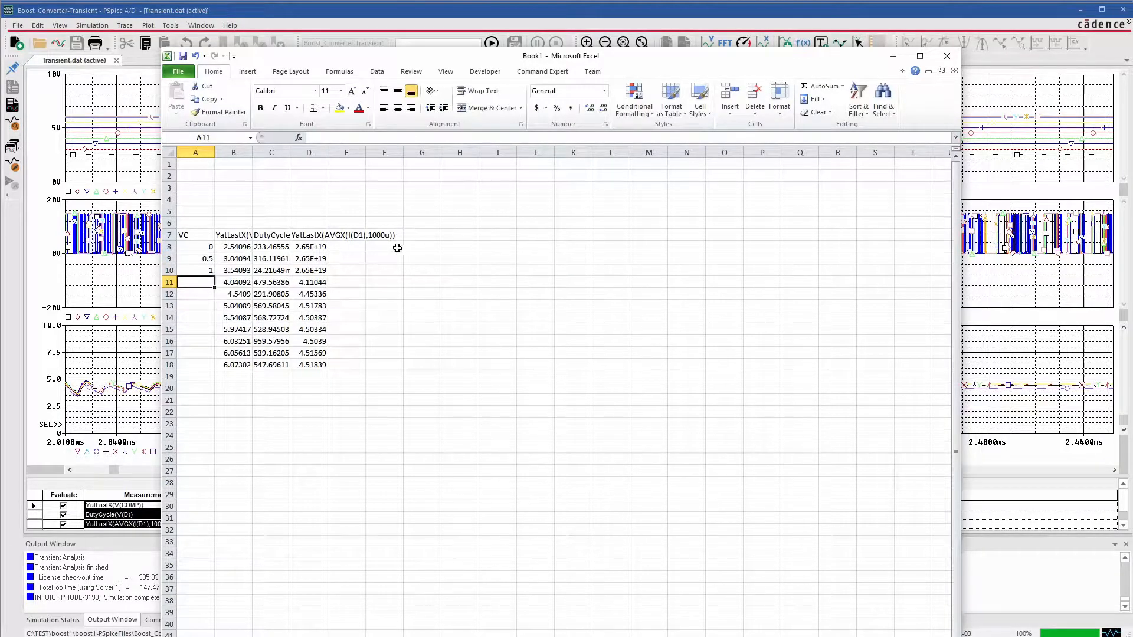
{"action": "left_click_drag", "start_coordinate": [207, 258], "coordinate": [213, 369]}
{"action": "left_click", "coordinate": [348, 447]}
Center the VC column's cells and autofit the widths of columns B to D.
{"action": "left_click_drag", "start_coordinate": [184, 234], "coordinate": [191, 364]}
{"action": "left_click", "coordinate": [398, 108]}
{"action": "left_click_drag", "start_coordinate": [233, 153], "coordinate": [310, 152]}
{"action": "double_click", "coordinate": [252, 153]}
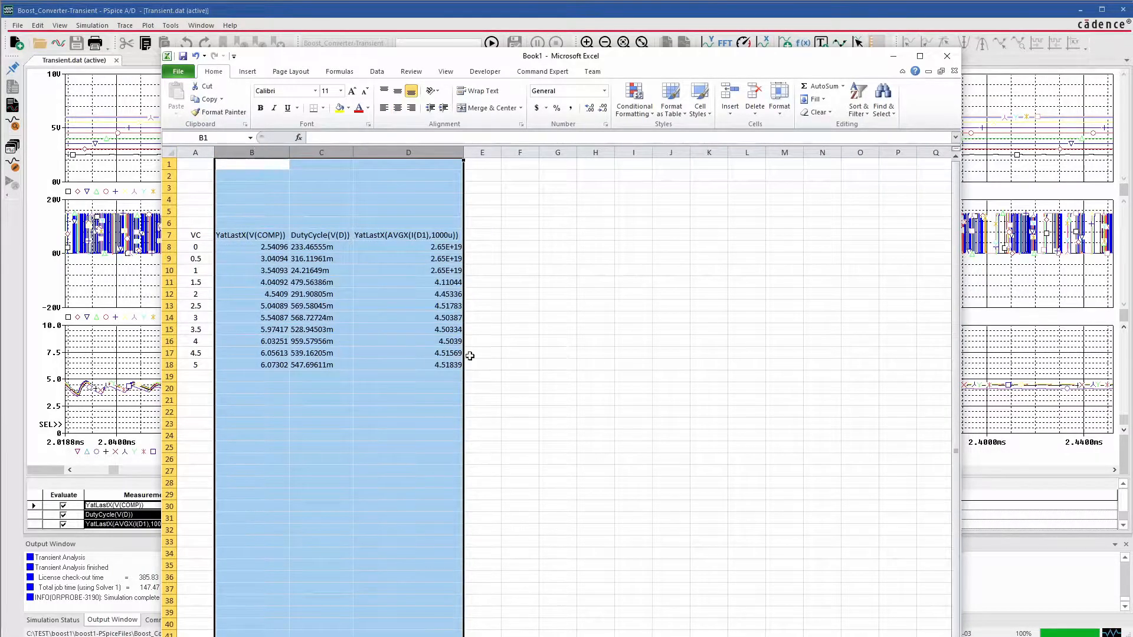
Enter the row 6 headings Control Voltage, Duty Cycle and Ouput Current in B6 to D6, and select the VC and control voltage values.
{"action": "left_click", "coordinate": [313, 209]}
{"action": "left_click", "coordinate": [310, 228]}
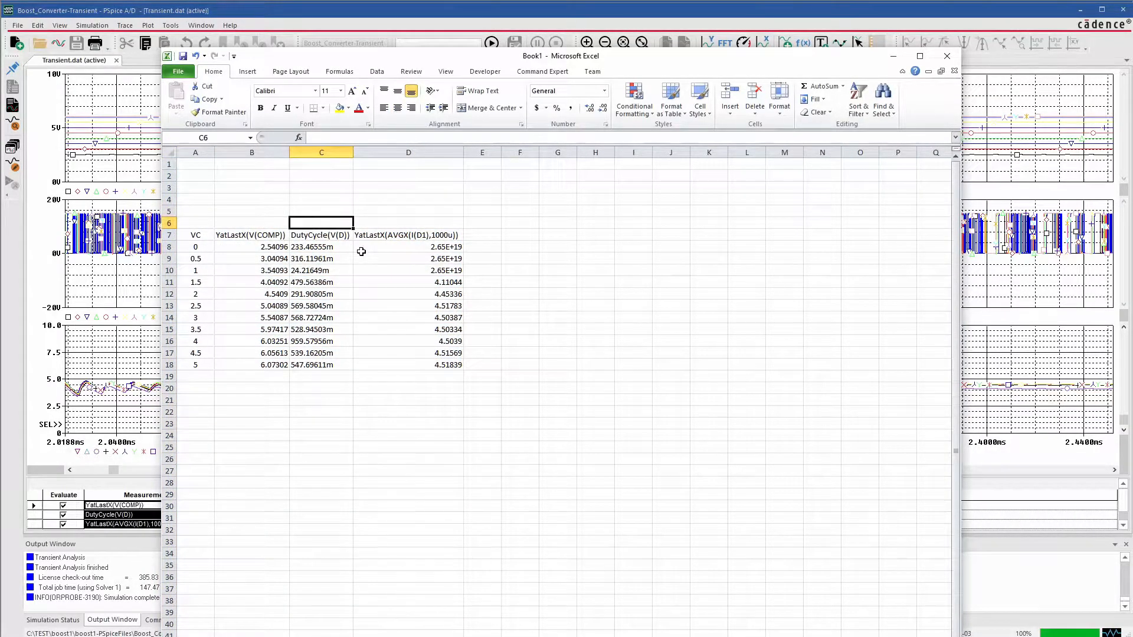
{"action": "type", "text": "Duty Cycle"}
{"action": "key", "text": "Tab"}
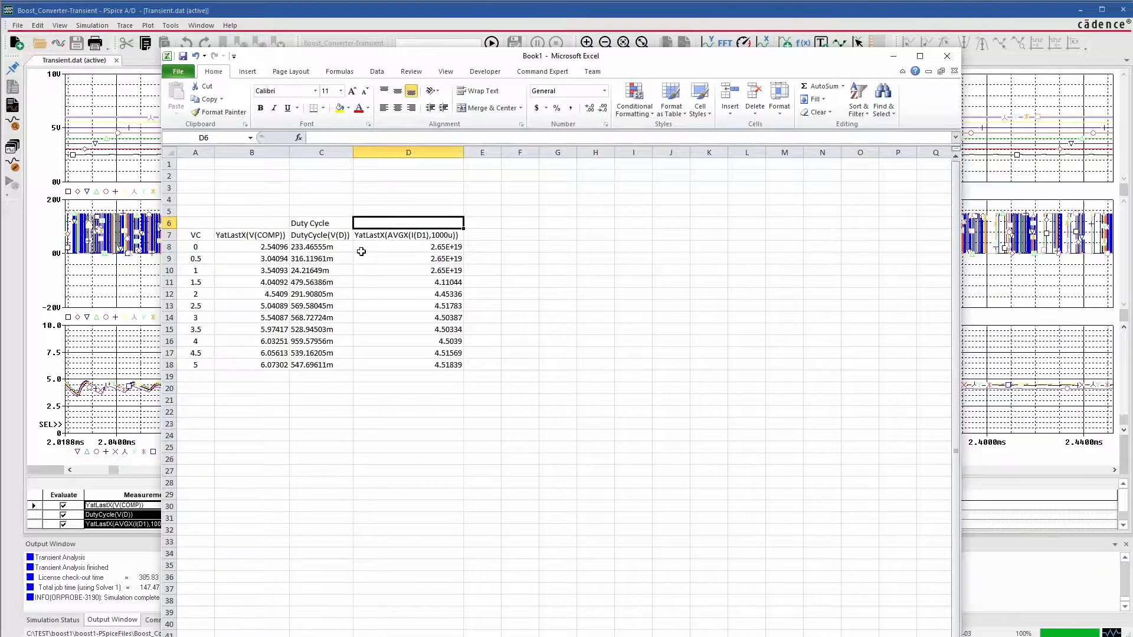
{"action": "type", "text": "Ouptu"}
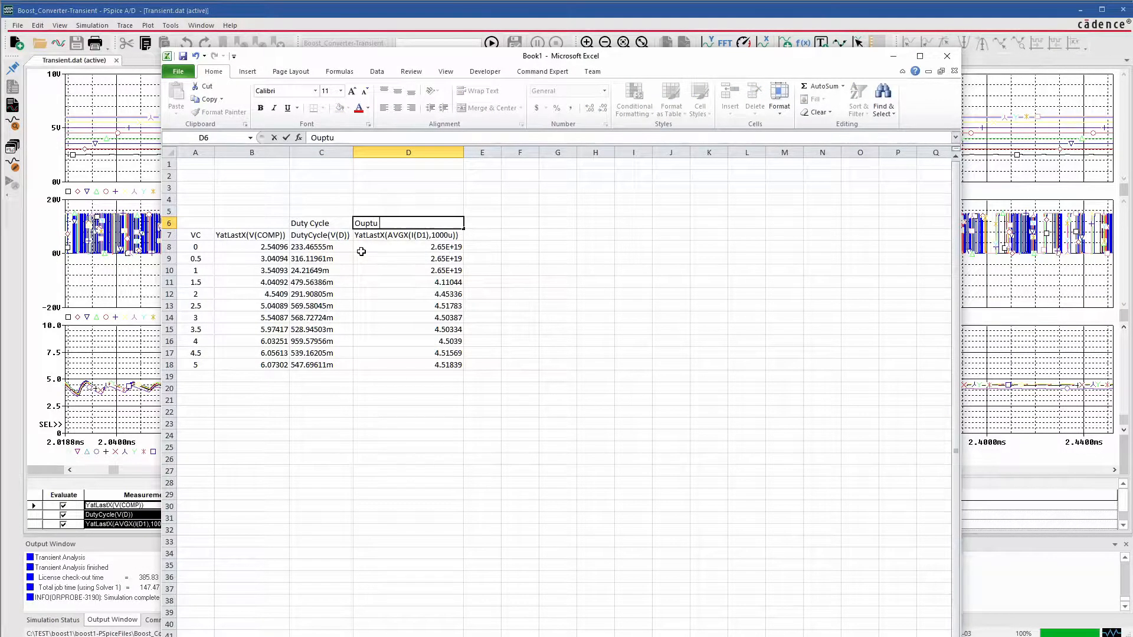
{"action": "key", "text": "BackSpace"}
{"action": "key", "text": "BackSpace"}
{"action": "type", "text": "ut Current"}
{"action": "left_click", "coordinate": [259, 223]}
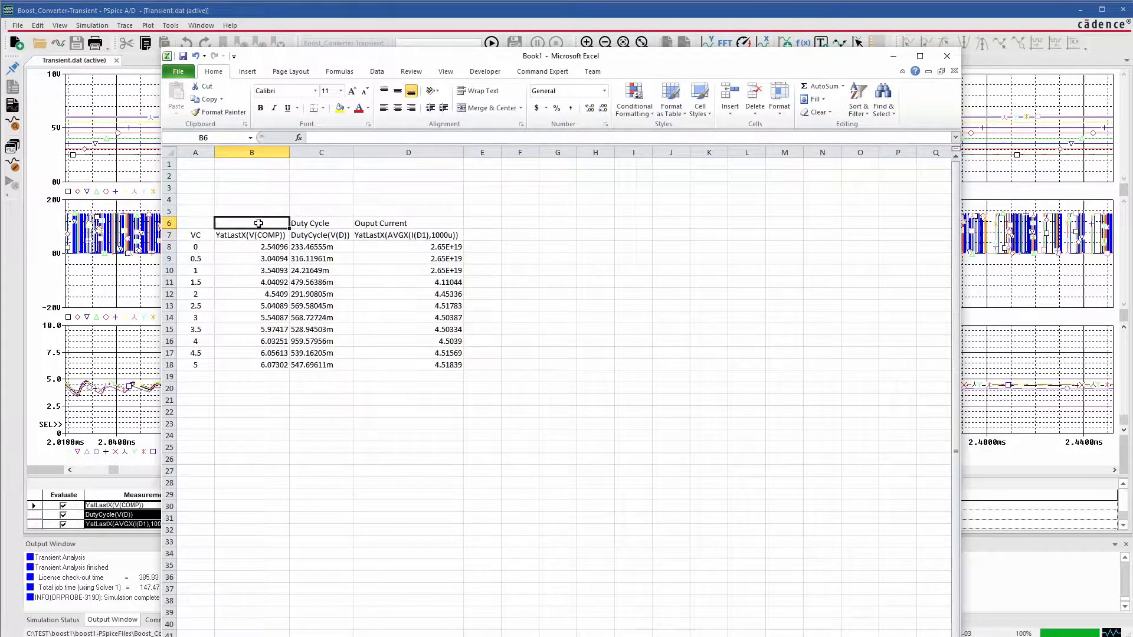
{"action": "type", "text": "Control Volt"}
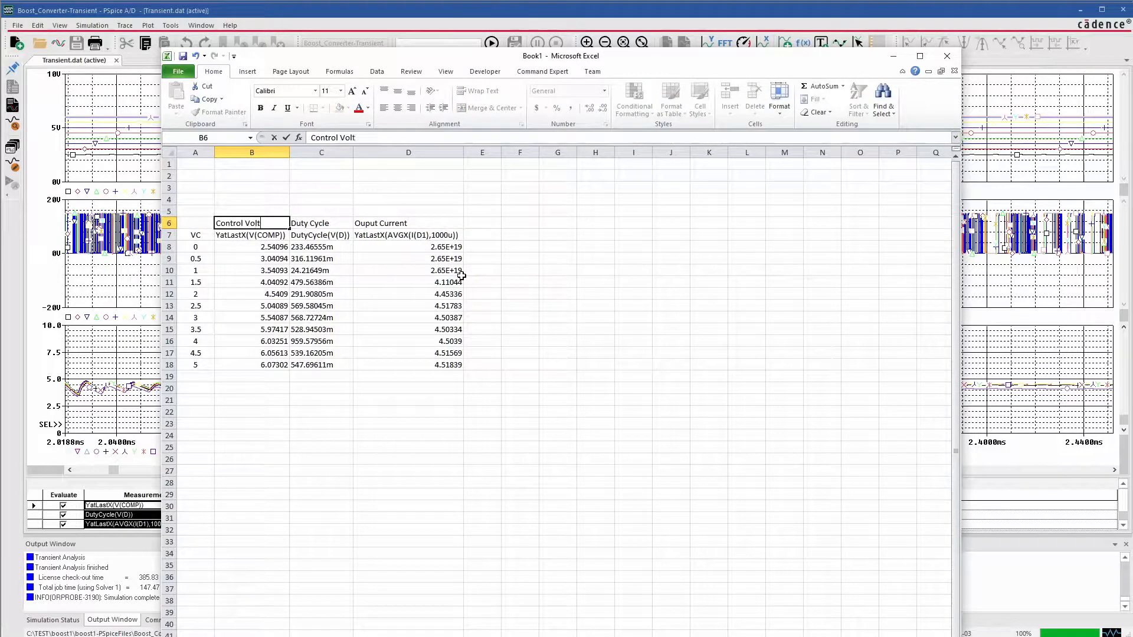
{"action": "type", "text": "age"}
{"action": "key", "text": "Return"}
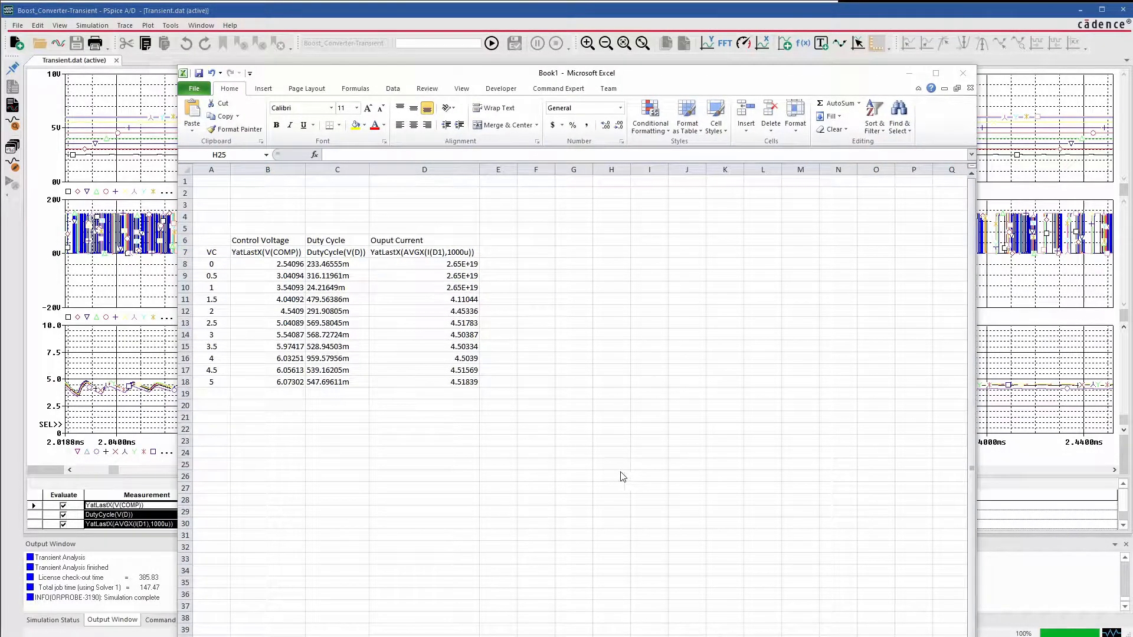
{"action": "left_click_drag", "start_coordinate": [253, 266], "coordinate": [210, 384]}
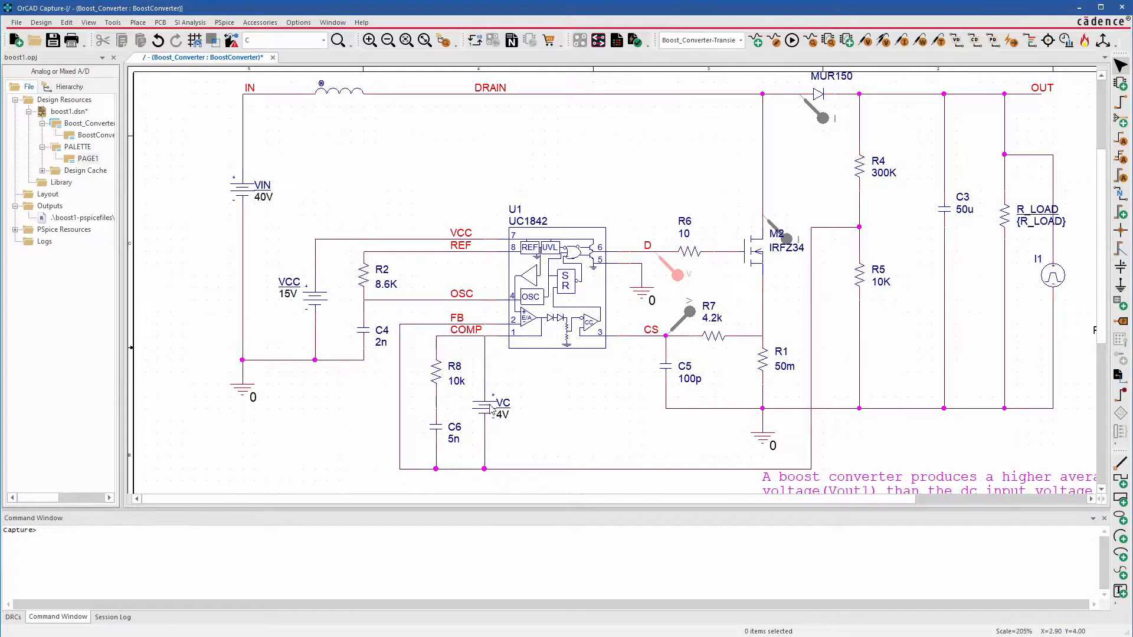
In OrCAD Capture, attach a copy of the existing ground symbol to the wire below source VC and rerun the simulation.
{"action": "left_click", "coordinate": [492, 409]}
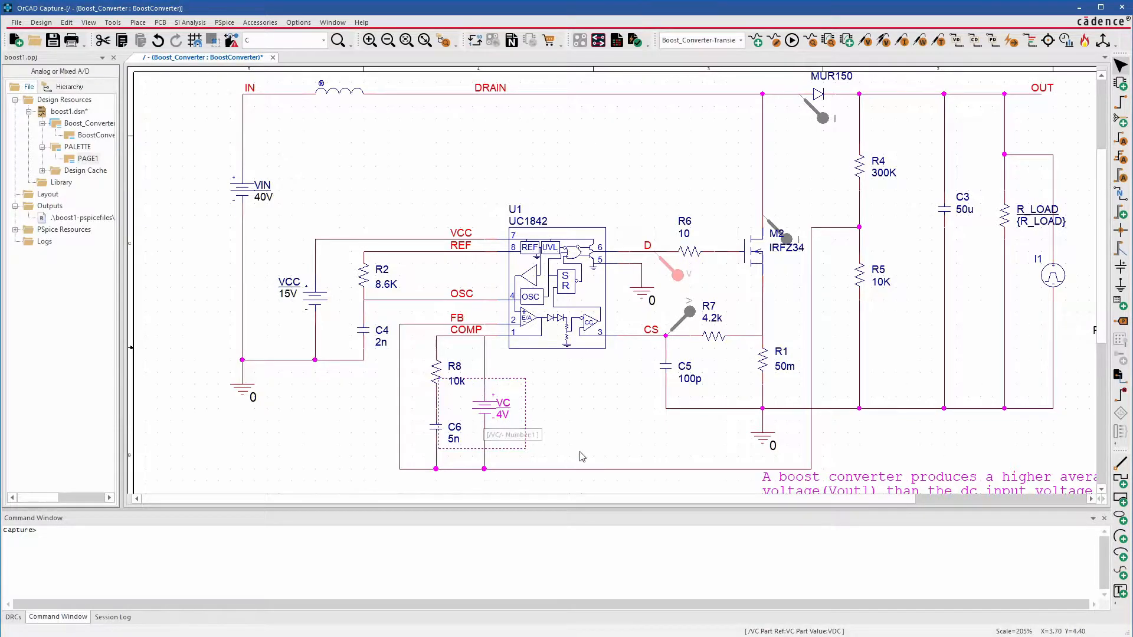
{"action": "scroll", "coordinate": [303, 442], "scroll_direction": "down", "scroll_amount": 1}
{"action": "left_click", "coordinate": [251, 371]}
{"action": "left_click_drag", "start_coordinate": [195, 334], "coordinate": [276, 402]}
{"action": "left_click_drag", "start_coordinate": [171, 300], "coordinate": [280, 425]}
{"action": "key", "text": "ctrl+c"}
{"action": "key", "text": "ctrl+v"}
{"action": "left_click", "coordinate": [496, 444]}
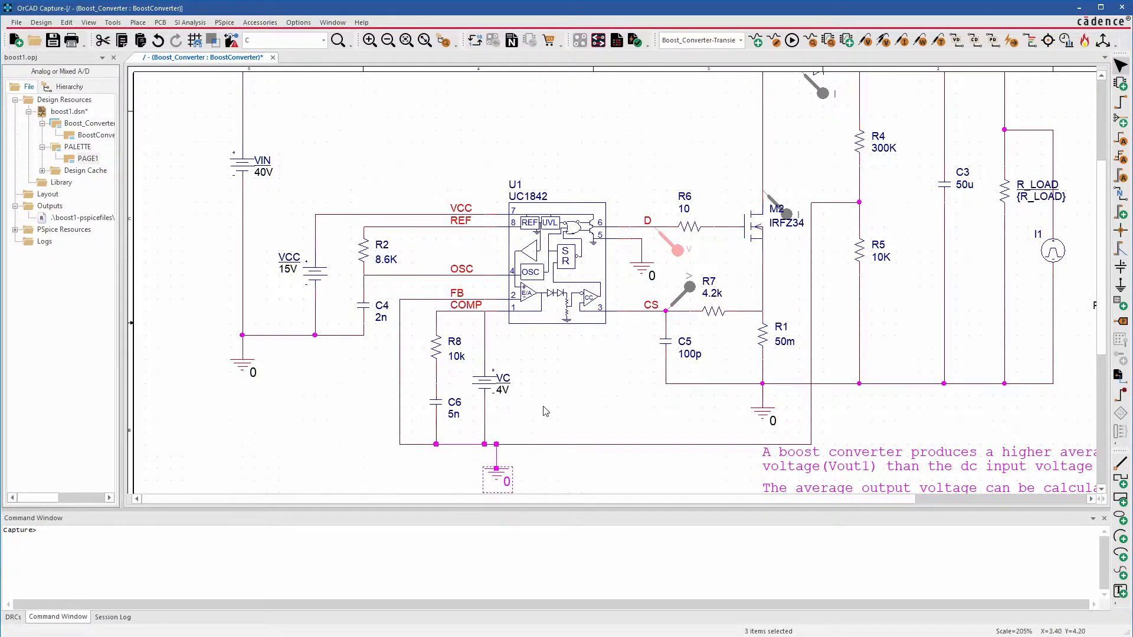
{"action": "left_click", "coordinate": [545, 412]}
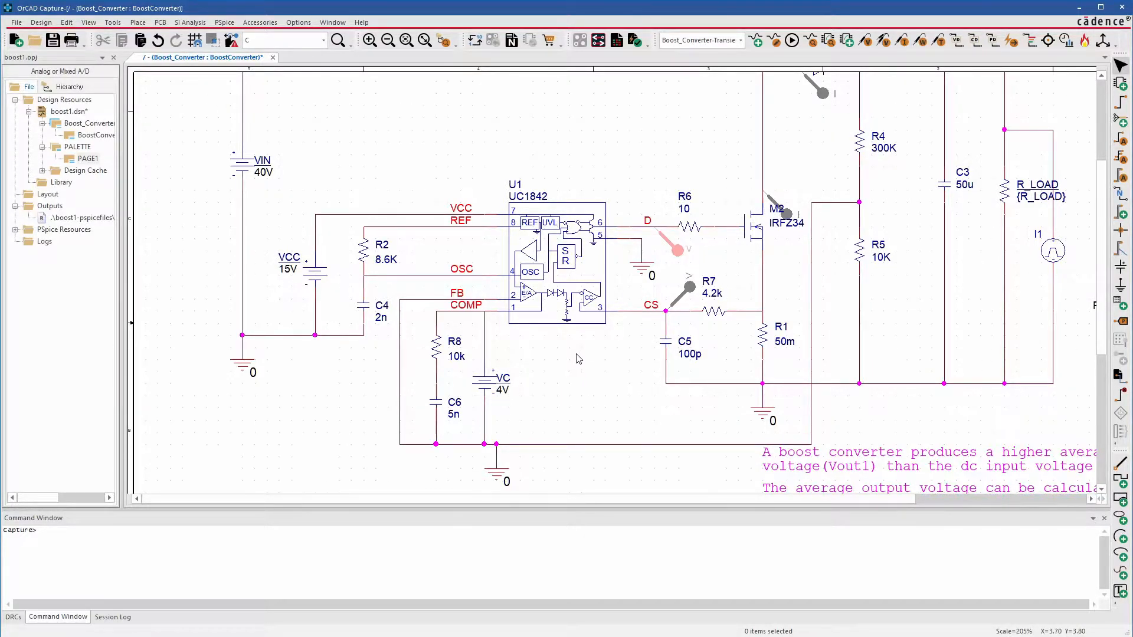
{"action": "left_click", "coordinate": [792, 40]}
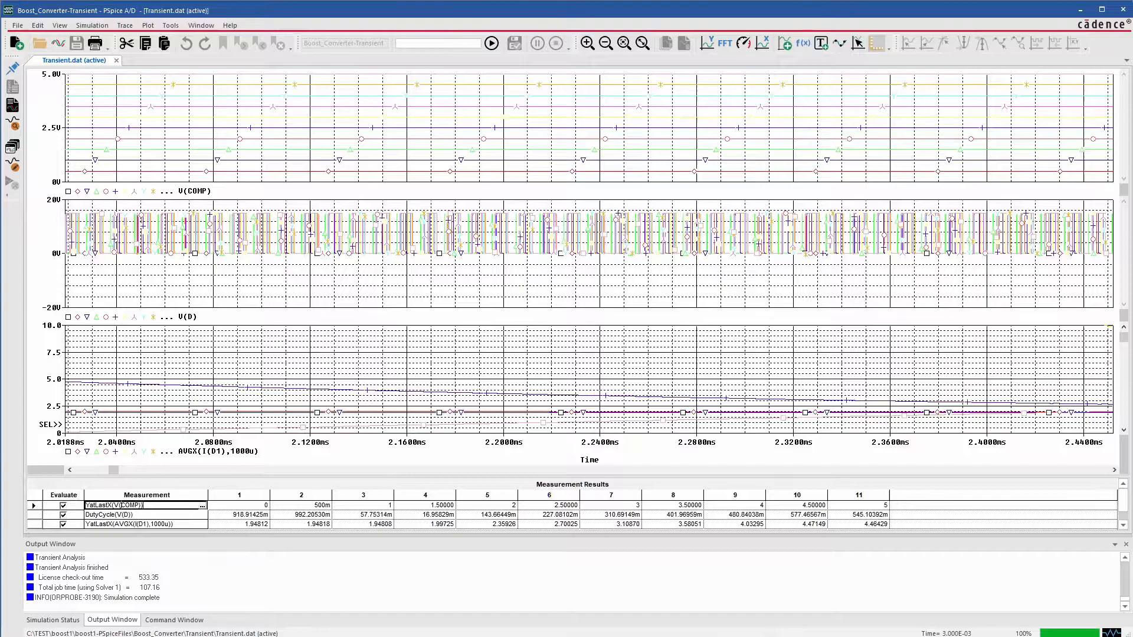
Copy all three measurement rows of the new PSpice run and paste them into Excel at cell A1.
{"action": "left_click", "coordinate": [849, 518], "text": "shift"}
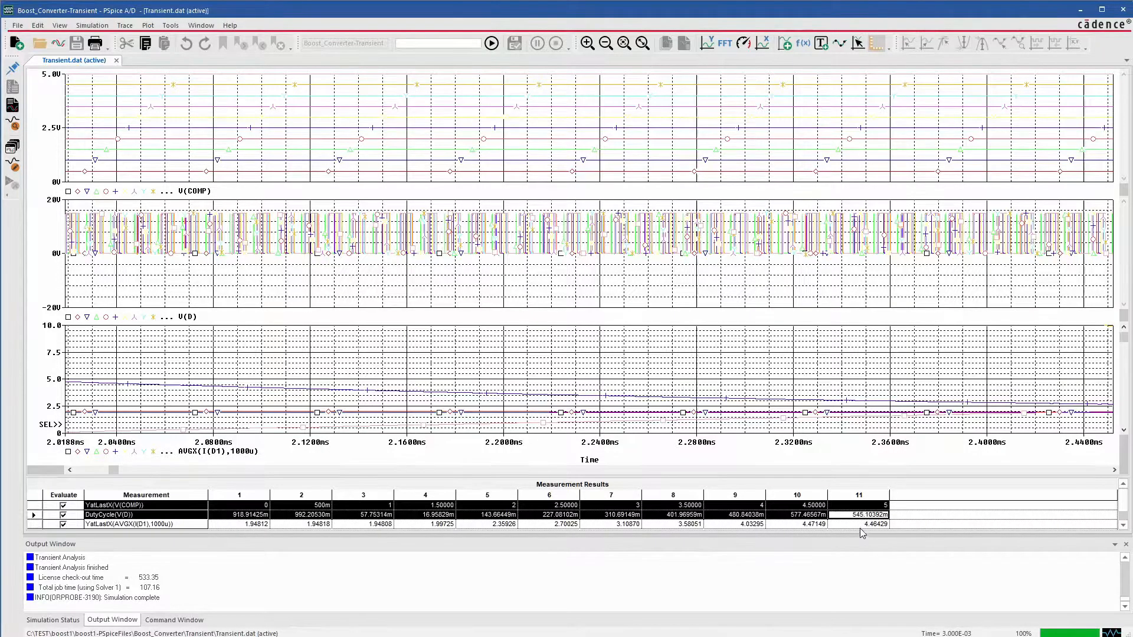
{"action": "left_click", "coordinate": [859, 527], "text": "shift"}
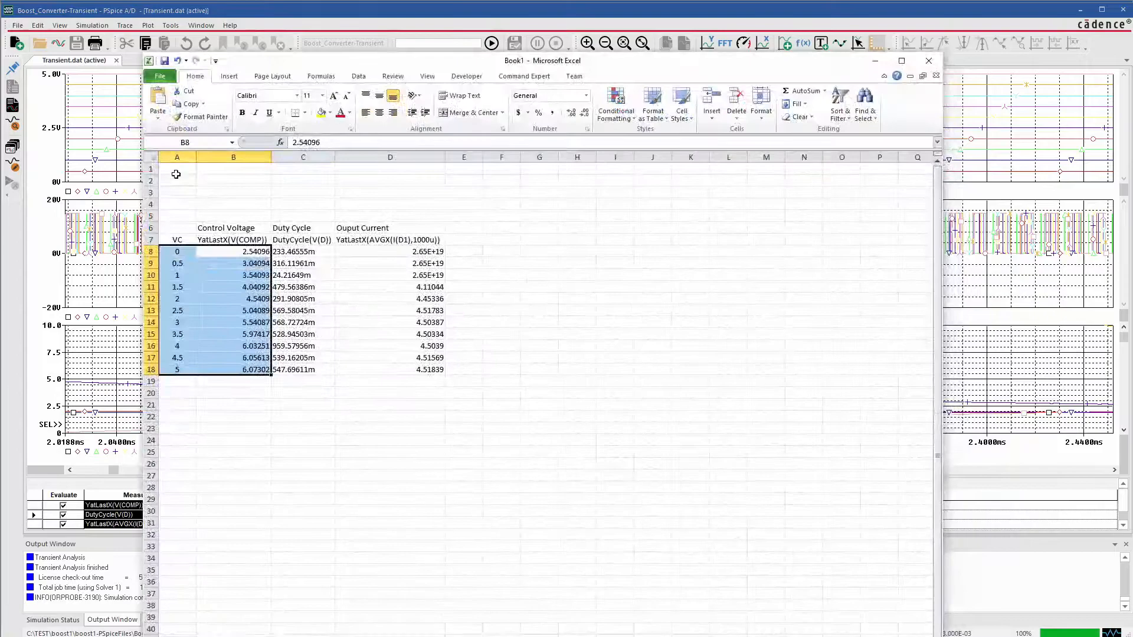
{"action": "left_click", "coordinate": [177, 169]}
{"action": "key", "text": "ctrl+v"}
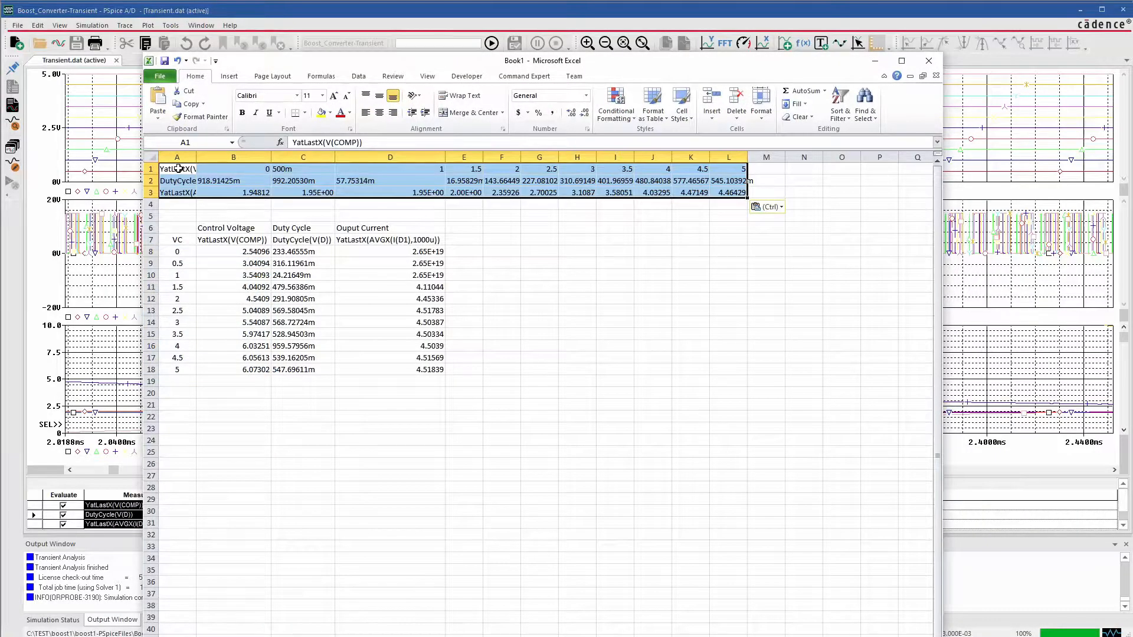
Paste the new results transposed over the old table from cell B7 and clear the source rows 1 to 3.
{"action": "left_click", "coordinate": [226, 240]}
{"action": "right_click", "coordinate": [226, 241]}
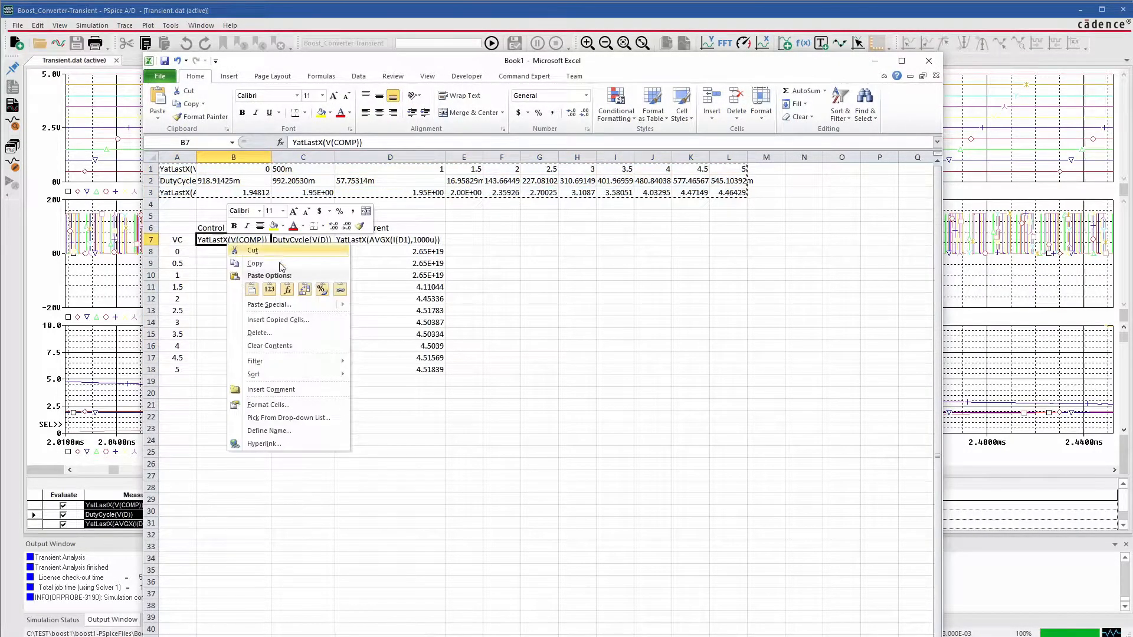
{"action": "left_click", "coordinate": [282, 291]}
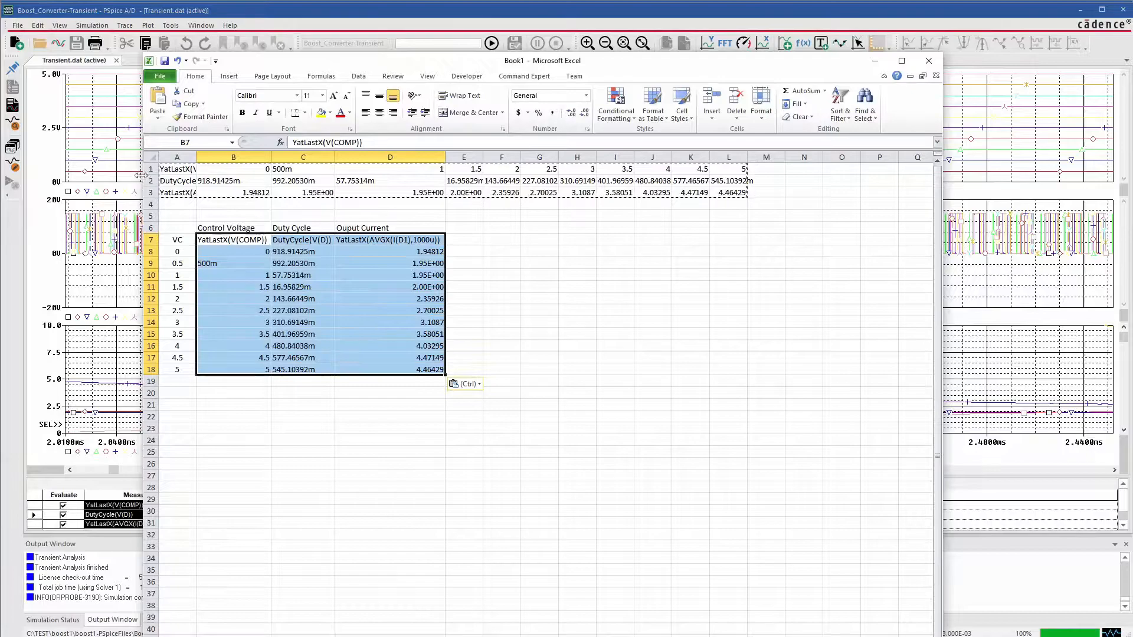
{"action": "left_click_drag", "start_coordinate": [165, 170], "coordinate": [738, 201]}
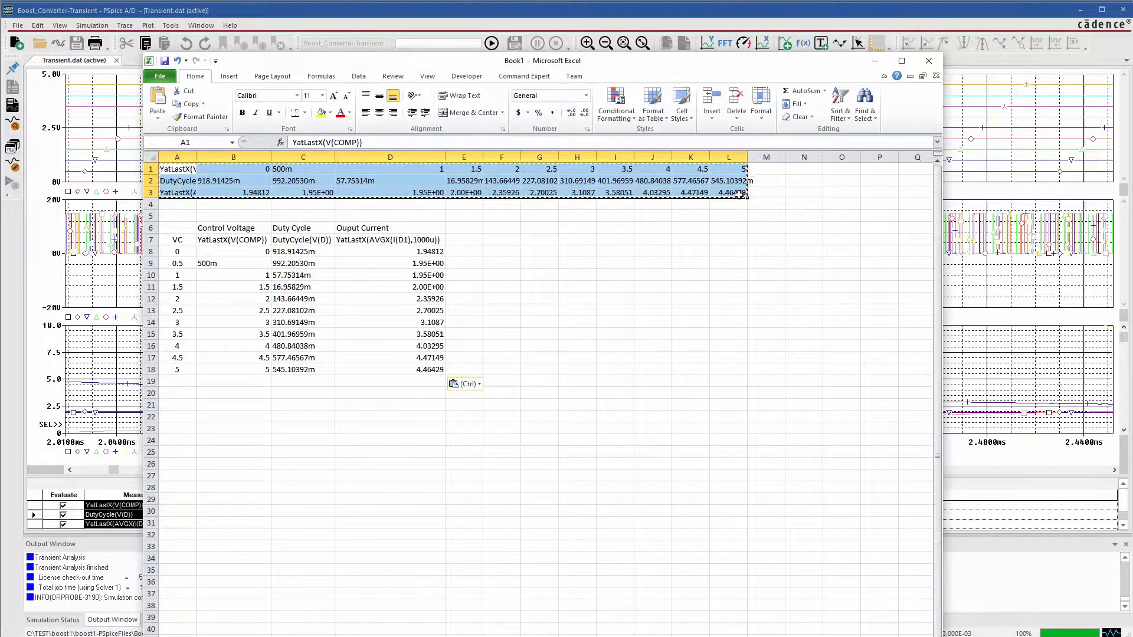
{"action": "key", "text": "Delete"}
Center the control voltage, duty cycle and output current values in rows 8 to 18.
{"action": "left_click", "coordinate": [282, 249]}
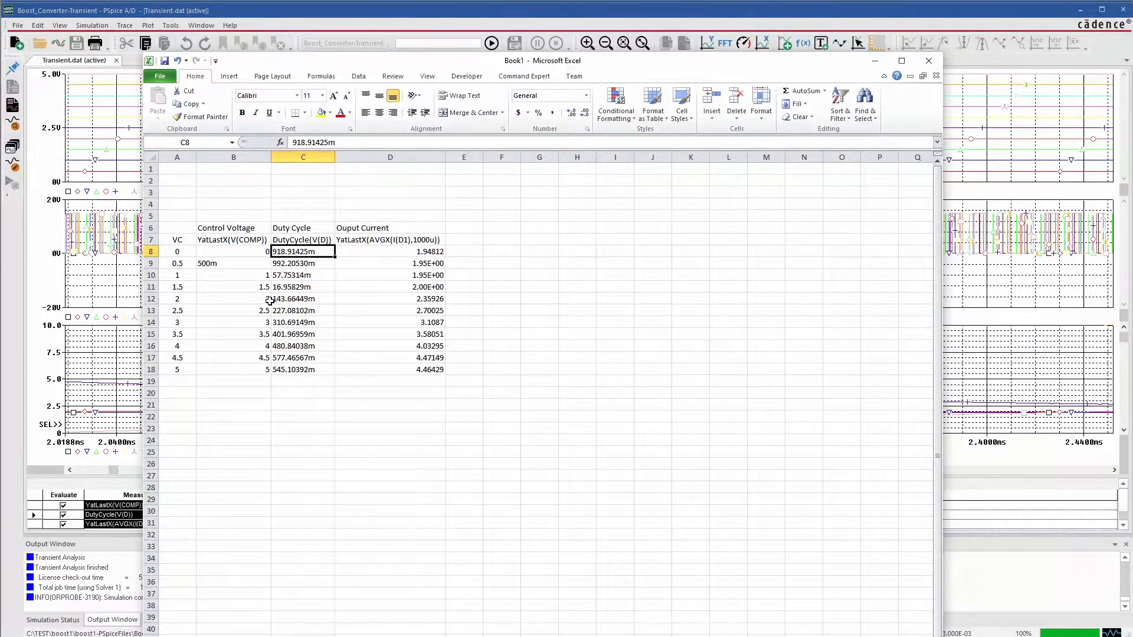
{"action": "left_click_drag", "start_coordinate": [232, 250], "coordinate": [234, 370]}
{"action": "left_click", "coordinate": [380, 112]}
{"action": "left_click_drag", "start_coordinate": [174, 249], "coordinate": [246, 372]}
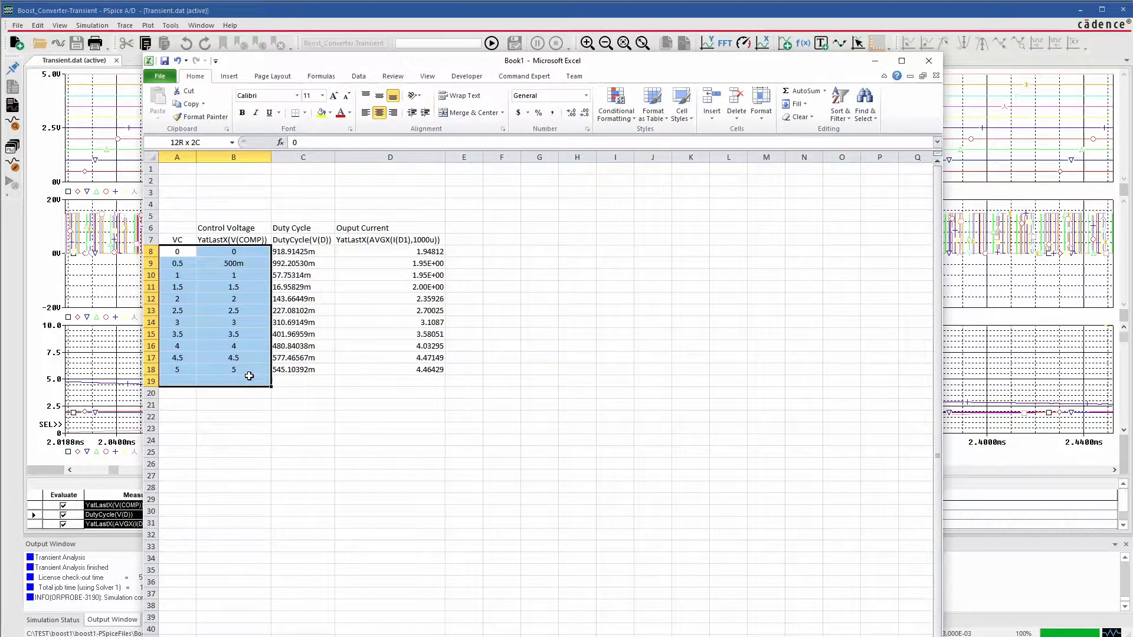
{"action": "left_click_drag", "start_coordinate": [295, 250], "coordinate": [393, 361]}
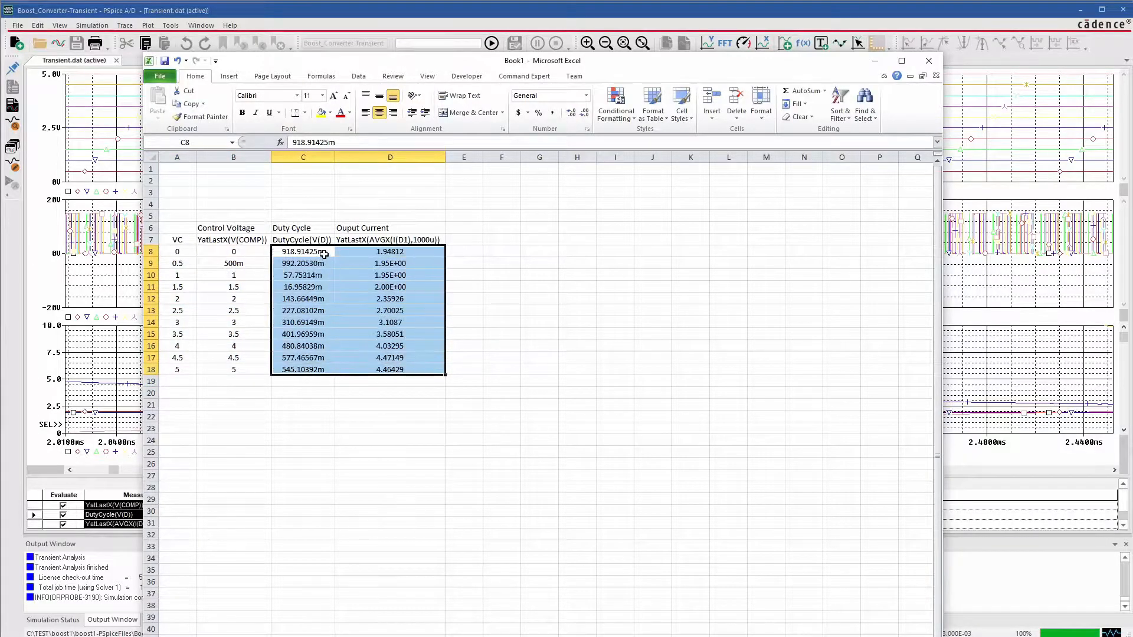
Enter the helper formula =LEFT(C8, LEN(C8)-1) in cell E8 to strip the m suffix from the first duty cycle.
{"action": "left_click", "coordinate": [324, 254]}
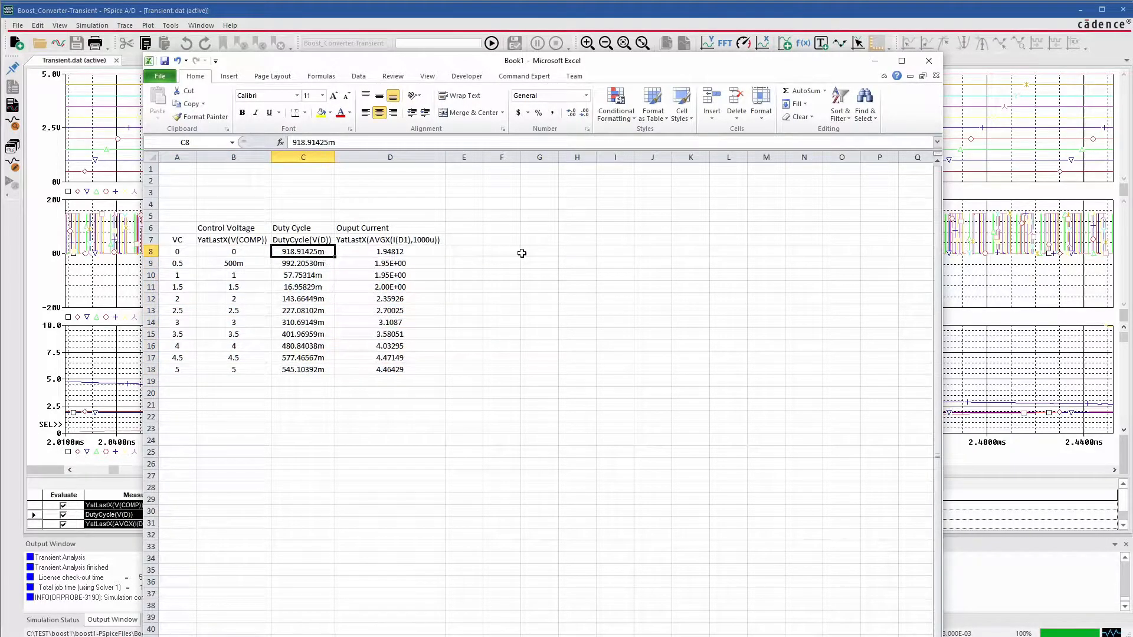
{"action": "left_click", "coordinate": [475, 253]}
{"action": "type", "text": "=left("}
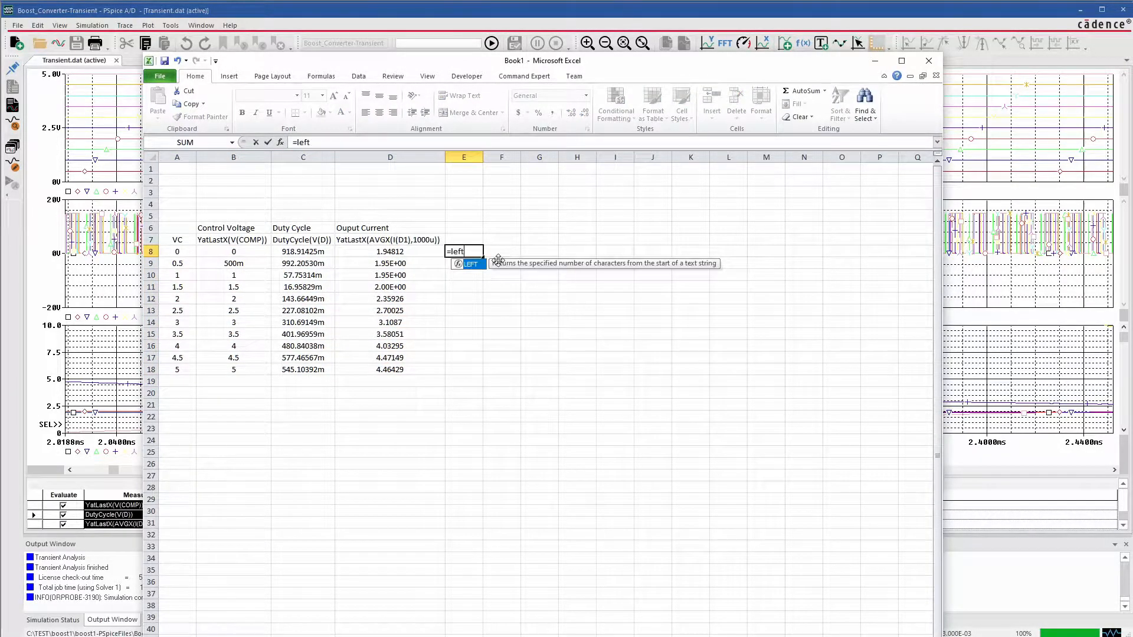
{"action": "left_click", "coordinate": [318, 252]}
{"action": "type", "text": ", leng"}
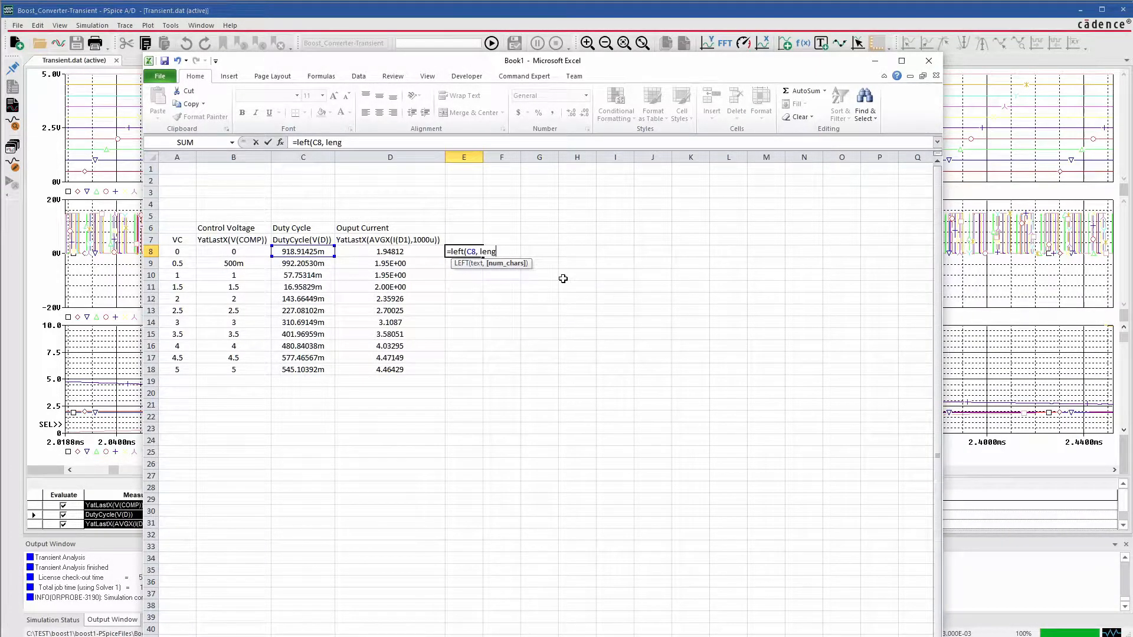
{"action": "key", "text": "BackSpace"}
{"action": "type", "text": "("}
{"action": "left_click", "coordinate": [315, 251]}
{"action": "key", "text": "Return"}
{"action": "key", "text": "Up"}
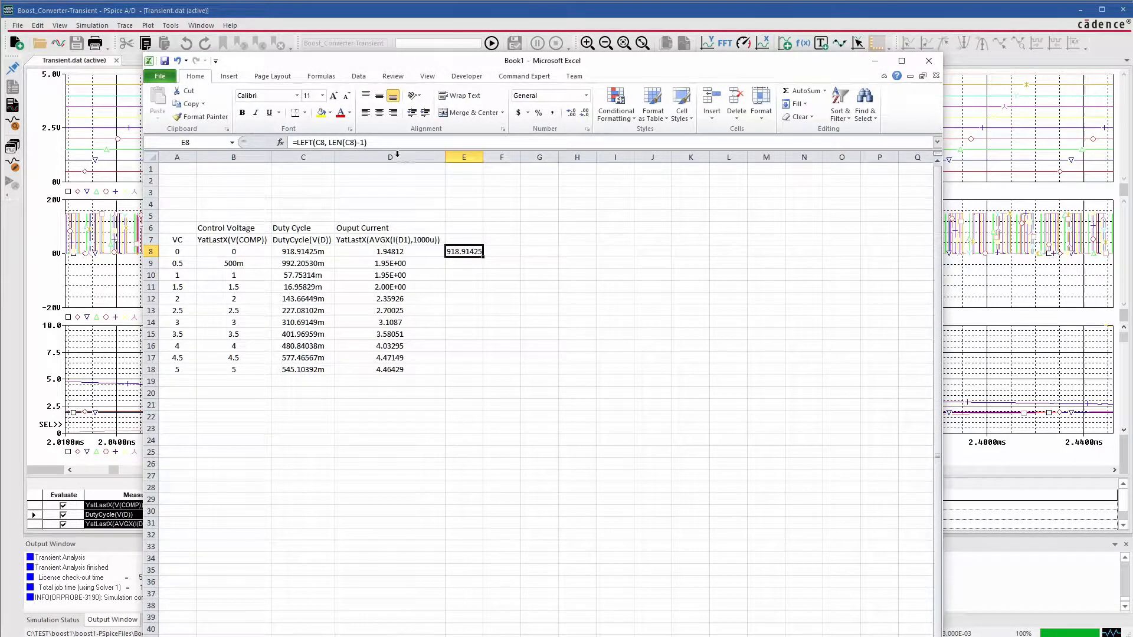
Extend the E8 formula to =VALUE(LEFT(C8, LEN(C8)-1))/1000 so that it returns a plain number.
{"action": "left_click", "coordinate": [294, 142]}
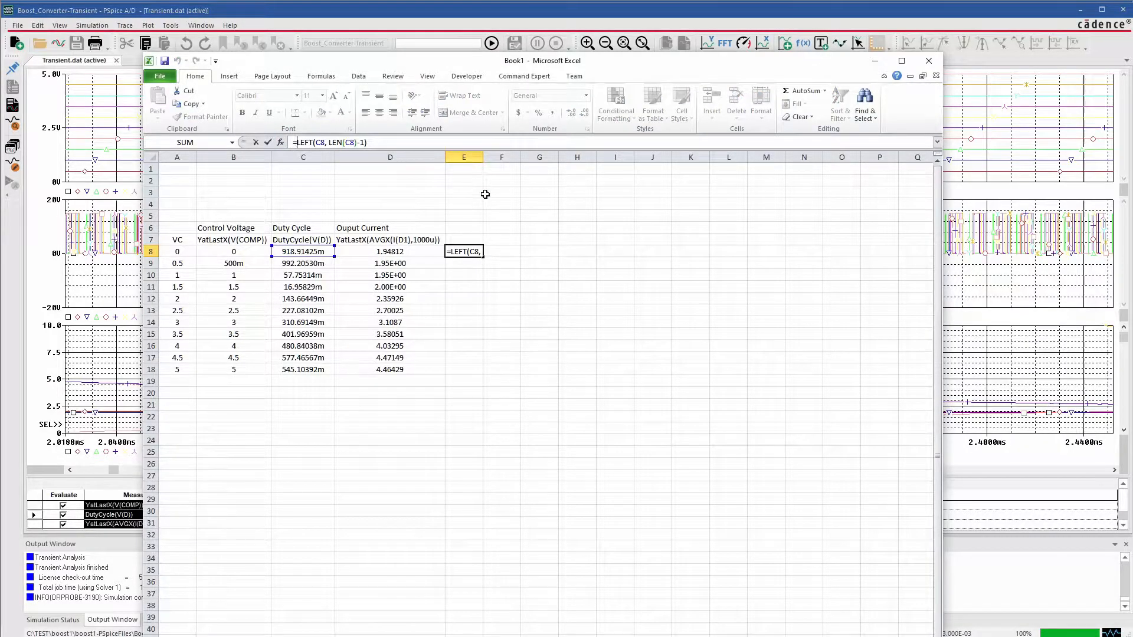
{"action": "type", "text": "Value("}
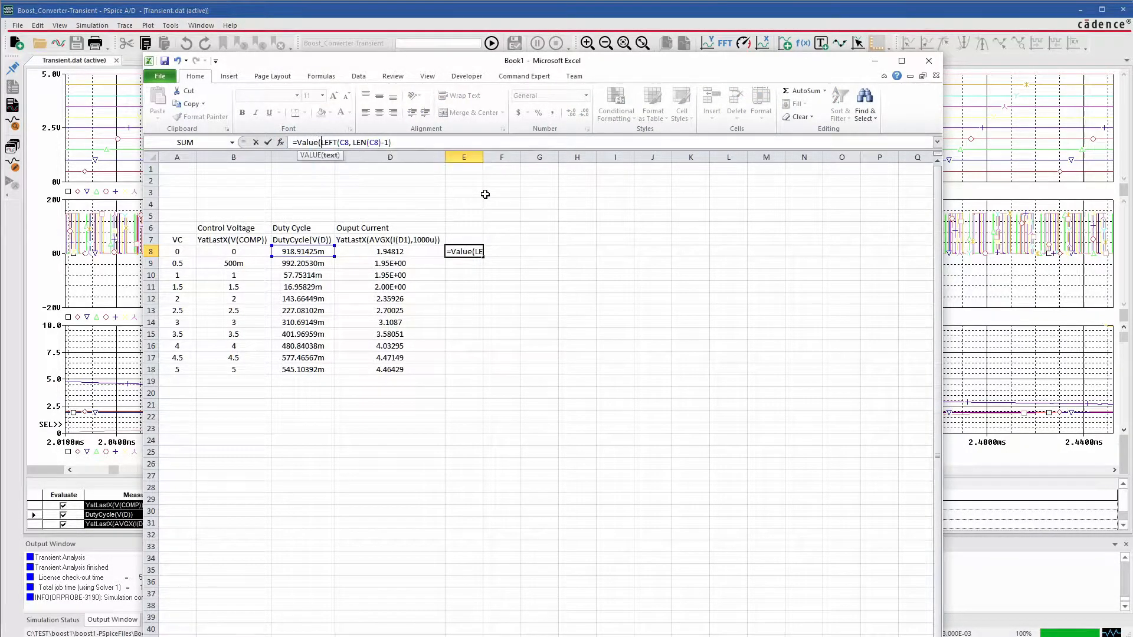
{"action": "left_click", "coordinate": [412, 141]}
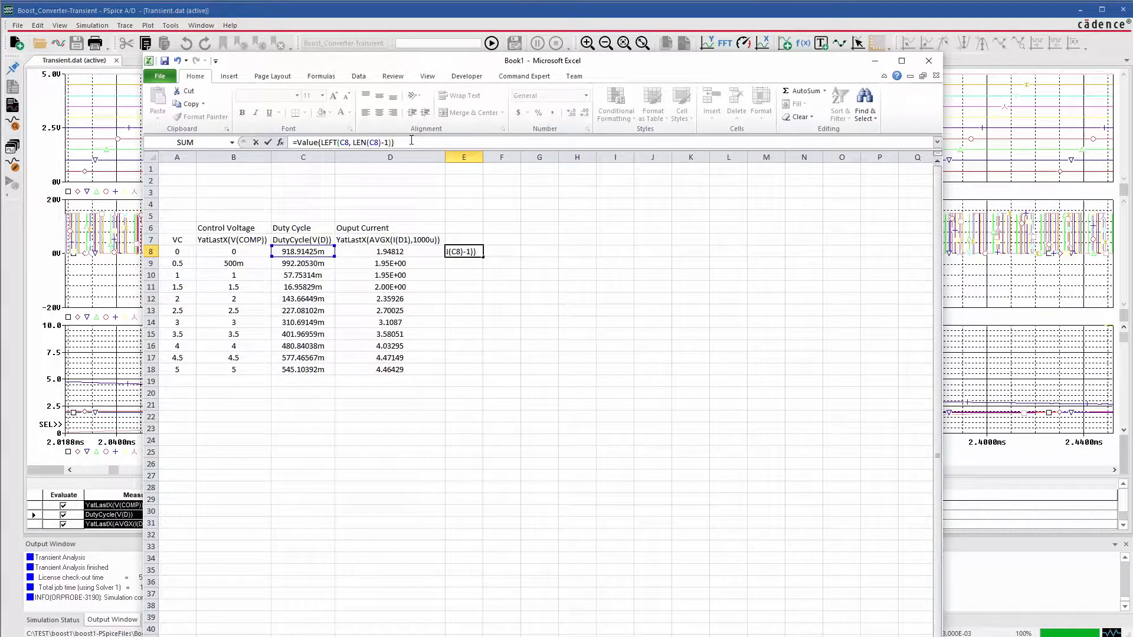
{"action": "type", "text": "/1000"}
{"action": "key", "text": "Return"}
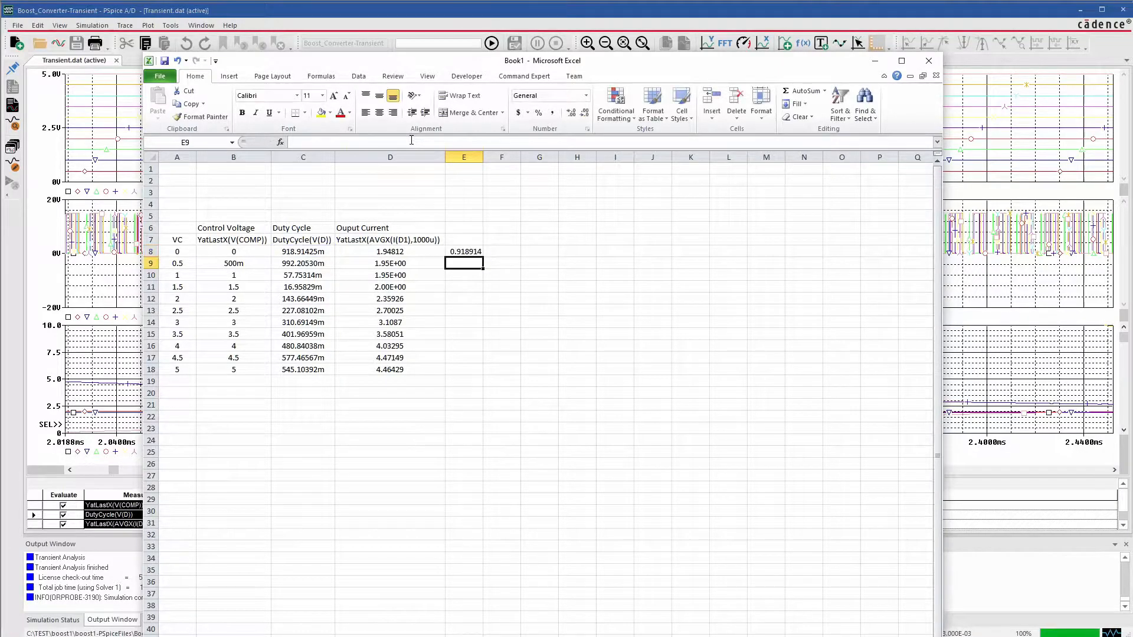
Fill the E8 formula down to row 18, paste its results as values over C8:C18 and clear the helper column.
{"action": "left_click", "coordinate": [461, 249]}
{"action": "left_click_drag", "start_coordinate": [481, 256], "coordinate": [481, 371]}
{"action": "key", "text": "ctrl+c"}
{"action": "right_click", "coordinate": [301, 251]}
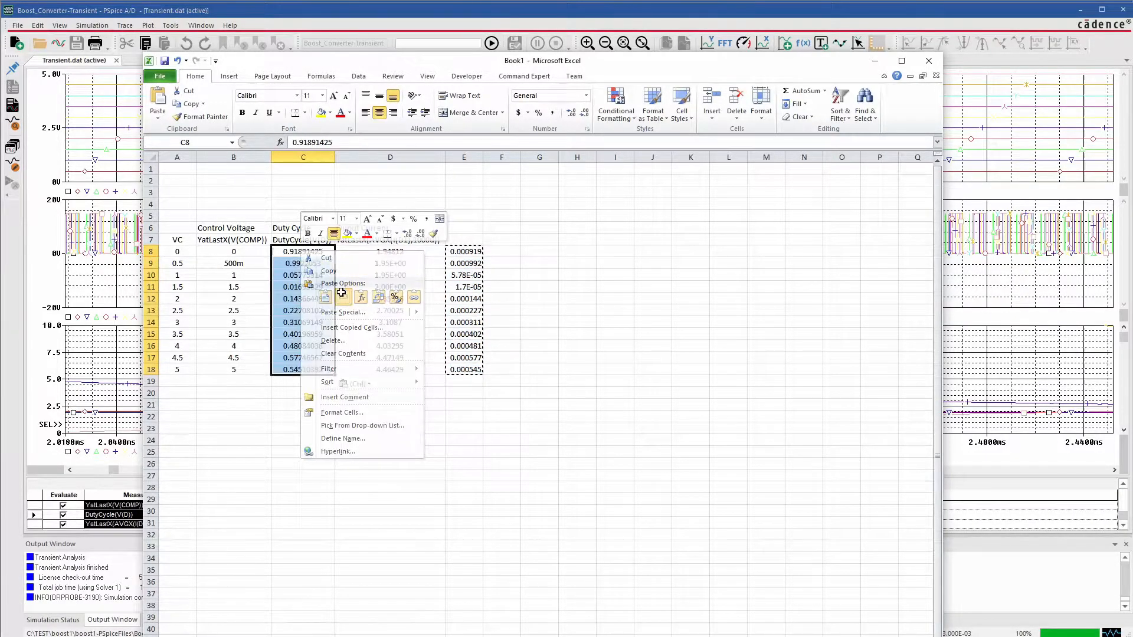
{"action": "left_click", "coordinate": [341, 294]}
{"action": "left_click_drag", "start_coordinate": [465, 249], "coordinate": [476, 381]}
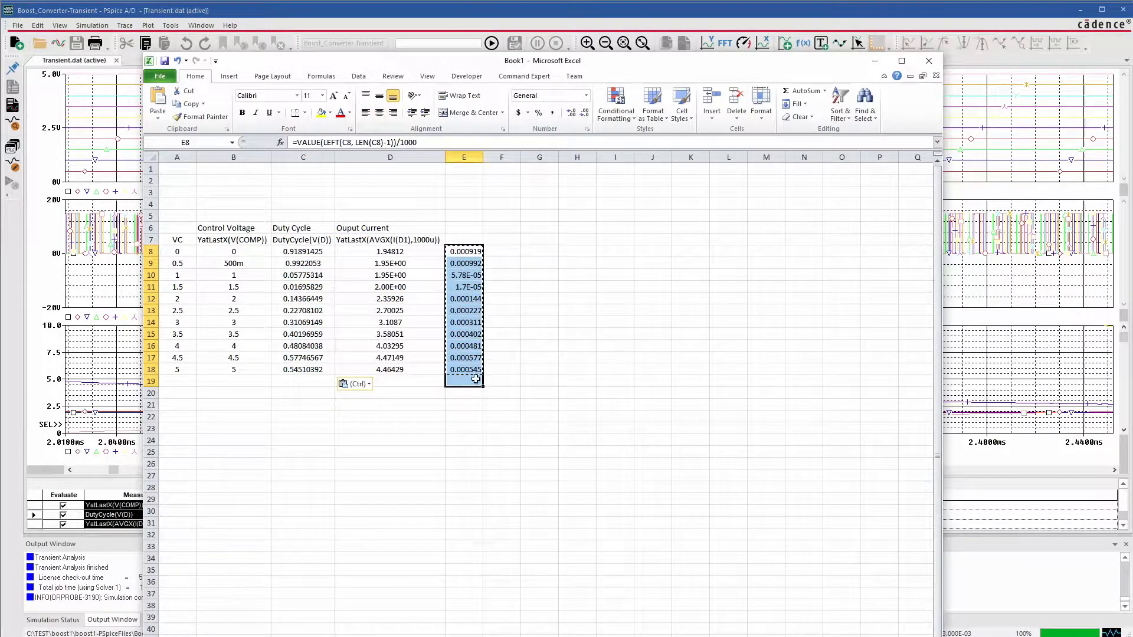
{"action": "key", "text": "Delete"}
Format the duty cycle and output current values in C8:D18 as Number with 3 decimal places.
{"action": "left_click_drag", "start_coordinate": [413, 247], "coordinate": [407, 369]}
{"action": "left_click_drag", "start_coordinate": [286, 250], "coordinate": [393, 366]}
{"action": "right_click", "coordinate": [357, 312]}
{"action": "left_click", "coordinate": [401, 476]}
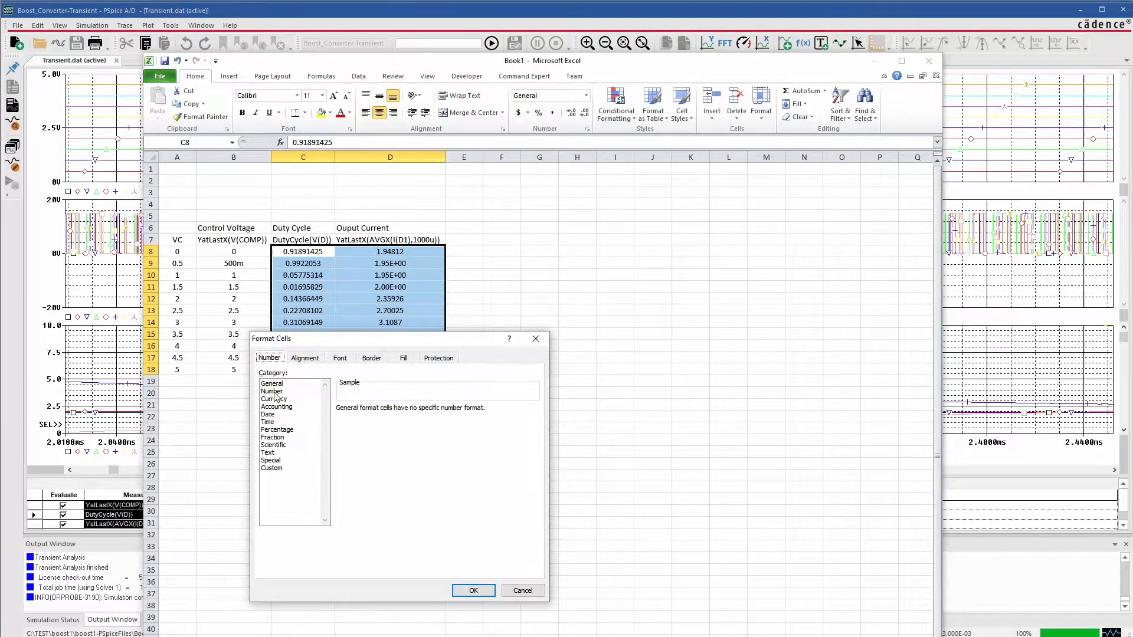
{"action": "left_click", "coordinate": [274, 392]}
{"action": "left_click", "coordinate": [415, 407]}
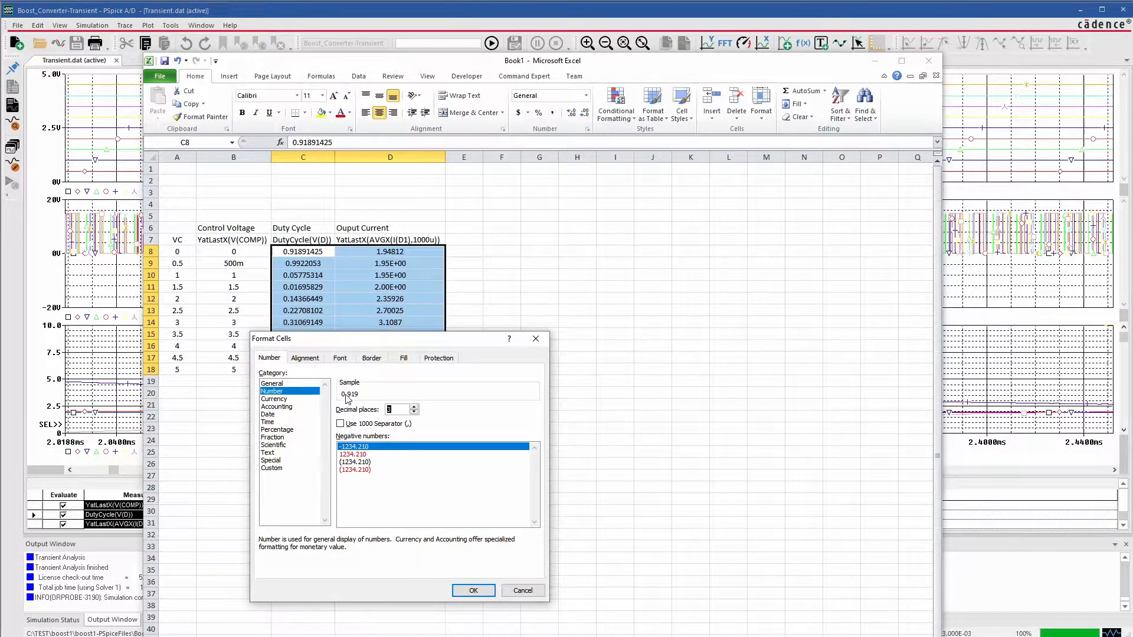
{"action": "key", "text": "Return"}
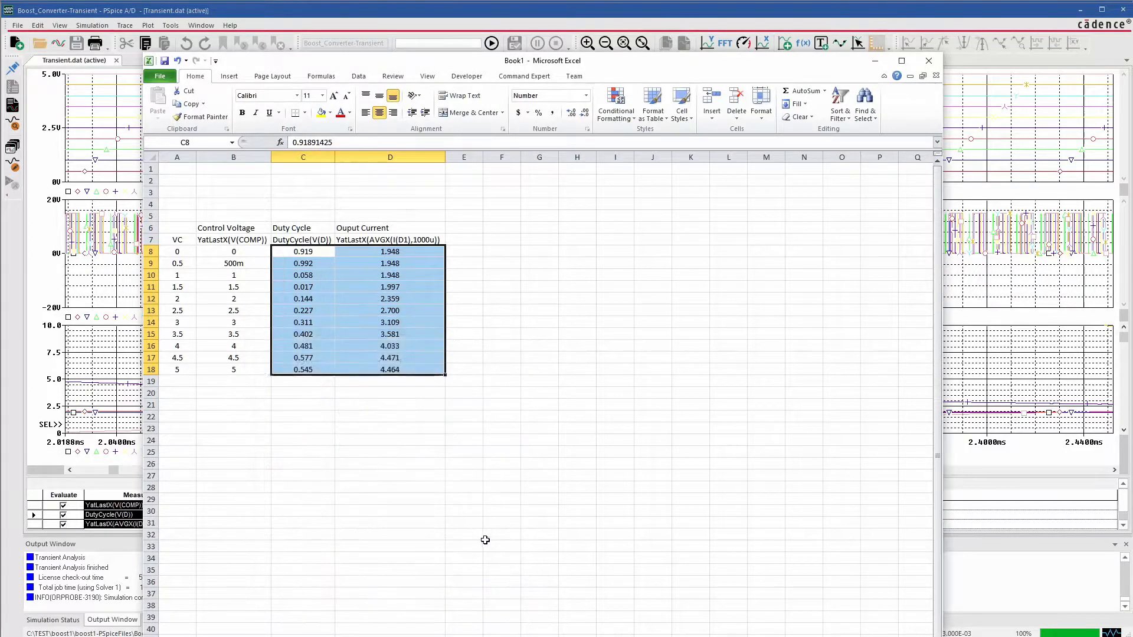
Check the duty cycle measurements in the PSpice results and set the duty cycles in C8 and C9 to 0.
{"action": "left_click_drag", "start_coordinate": [418, 68], "coordinate": [905, 87]}
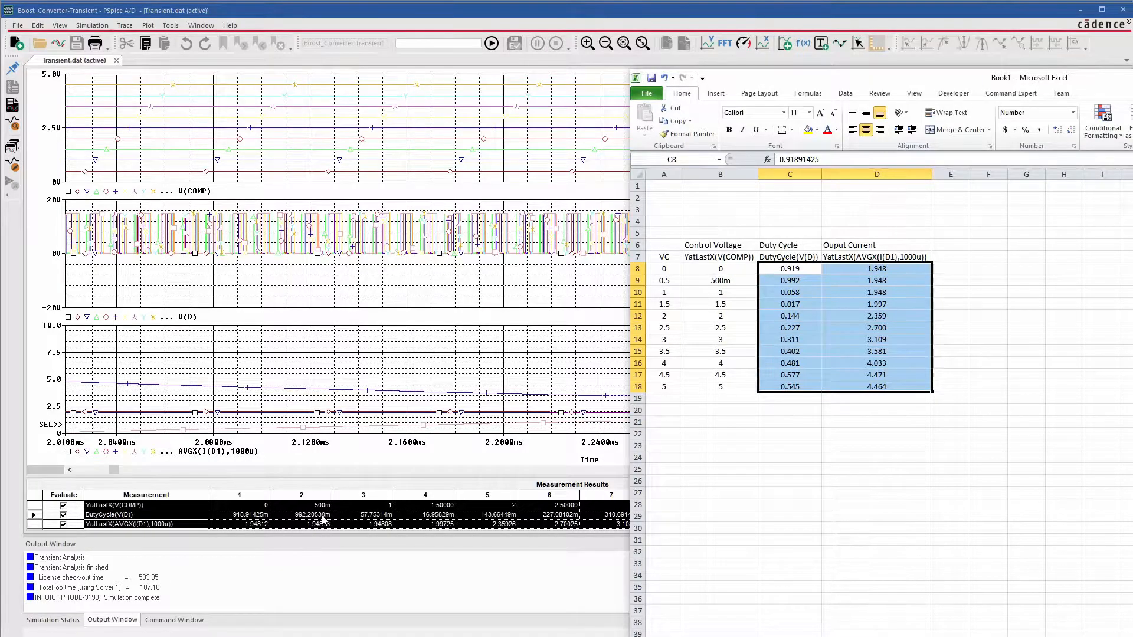
{"action": "left_click_drag", "start_coordinate": [866, 80], "coordinate": [332, 64]}
{"action": "left_click", "coordinate": [356, 335]}
{"action": "left_click", "coordinate": [273, 255]}
{"action": "type", "text": "0"}
{"action": "key", "text": "Return"}
{"action": "type", "text": "000"}
{"action": "key", "text": "Return"}
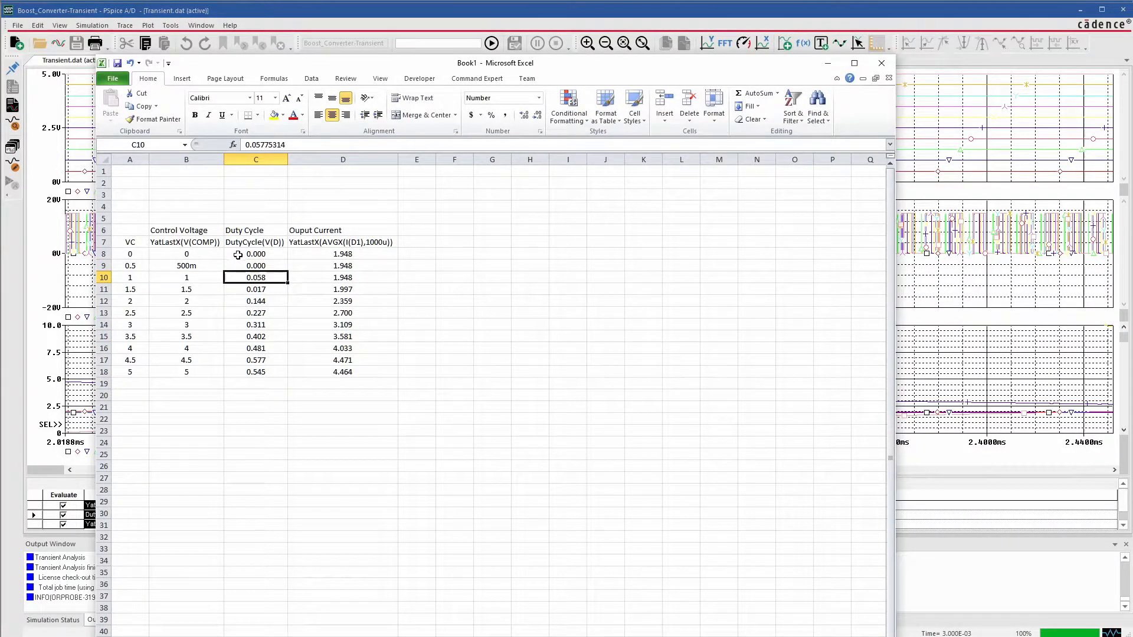
Highlight the table row for VC 0.5 (A9:D9) in yellow.
{"action": "left_click_drag", "start_coordinate": [130, 264], "coordinate": [287, 267]}
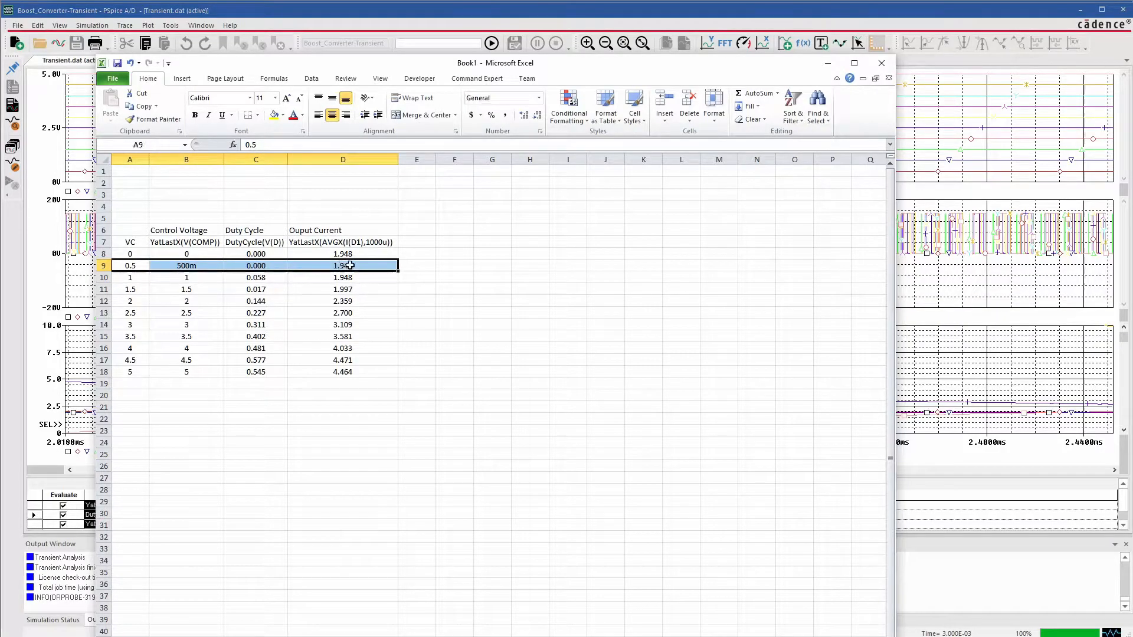
{"action": "left_click", "coordinate": [281, 265]}
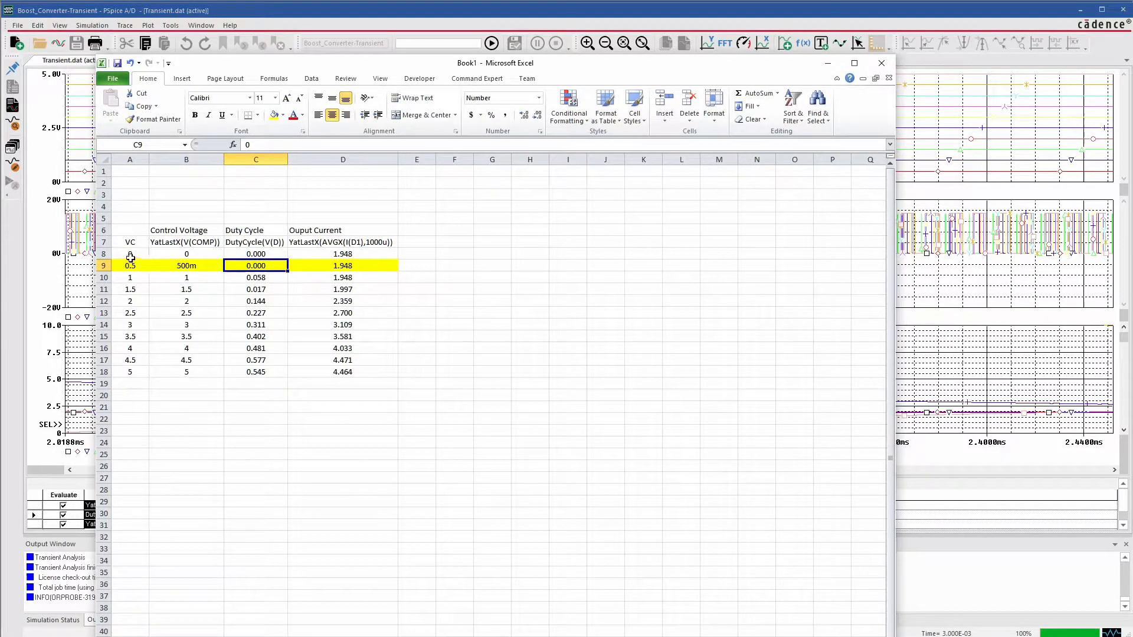
{"action": "left_click_drag", "start_coordinate": [130, 256], "coordinate": [368, 264]}
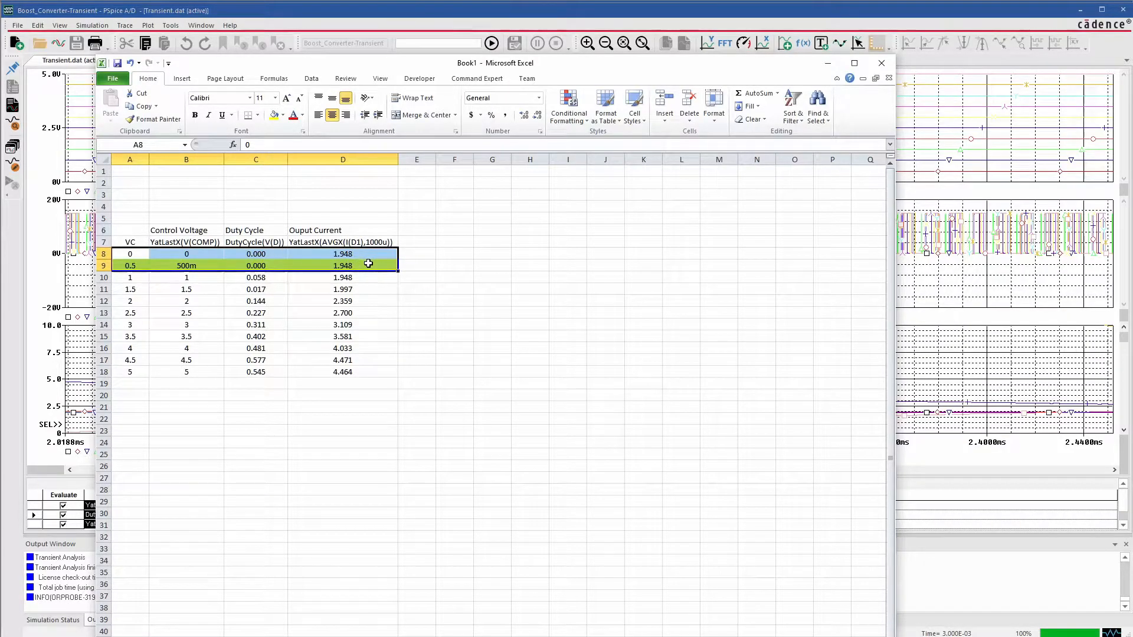
Examine how the duty cycle develops from row 10 down to row 18, comparing the rows for VC 1 and 1.5.
{"action": "left_click_drag", "start_coordinate": [333, 70], "coordinate": [608, 67]}
{"action": "left_click_drag", "start_coordinate": [406, 272], "coordinate": [594, 273]}
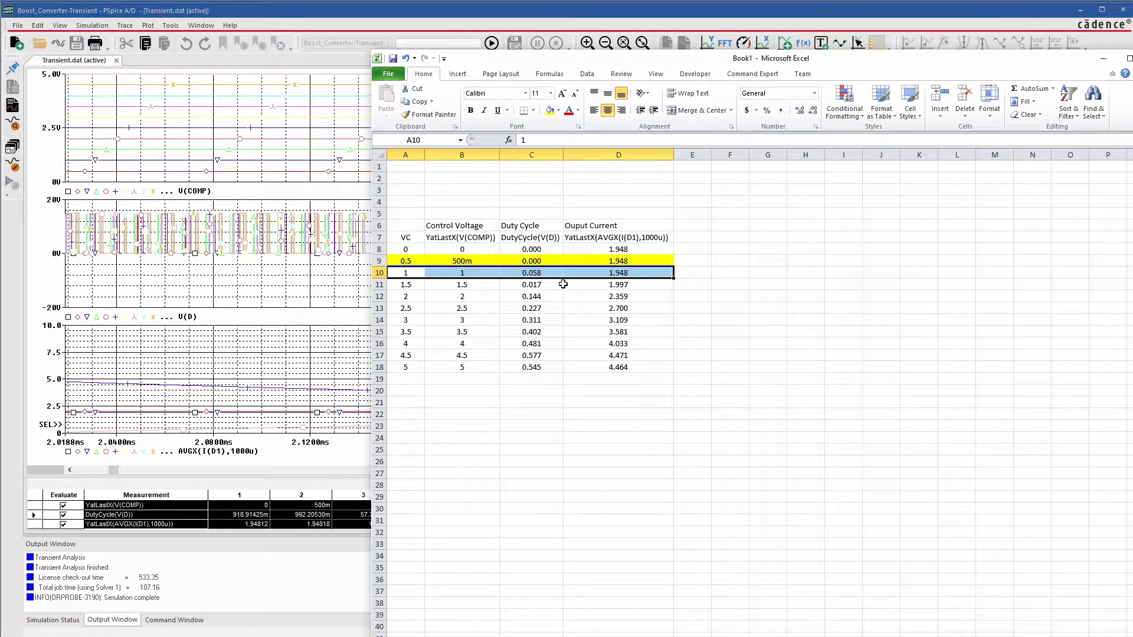
{"action": "left_click_drag", "start_coordinate": [415, 284], "coordinate": [641, 279]}
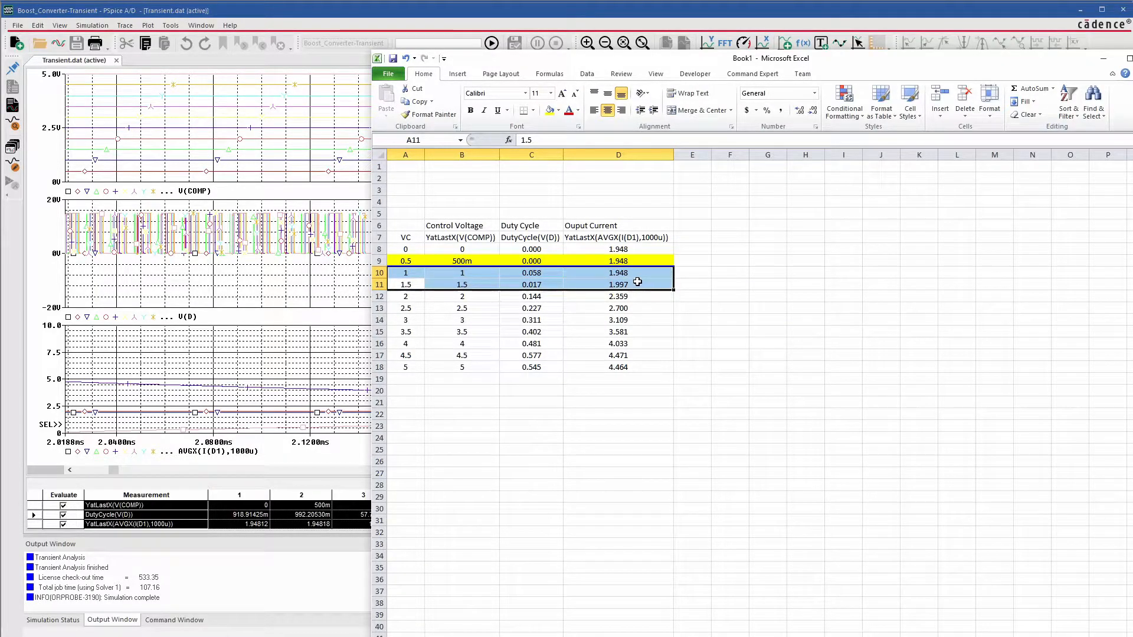
{"action": "left_click", "coordinate": [536, 275]}
{"action": "left_click", "coordinate": [547, 285]}
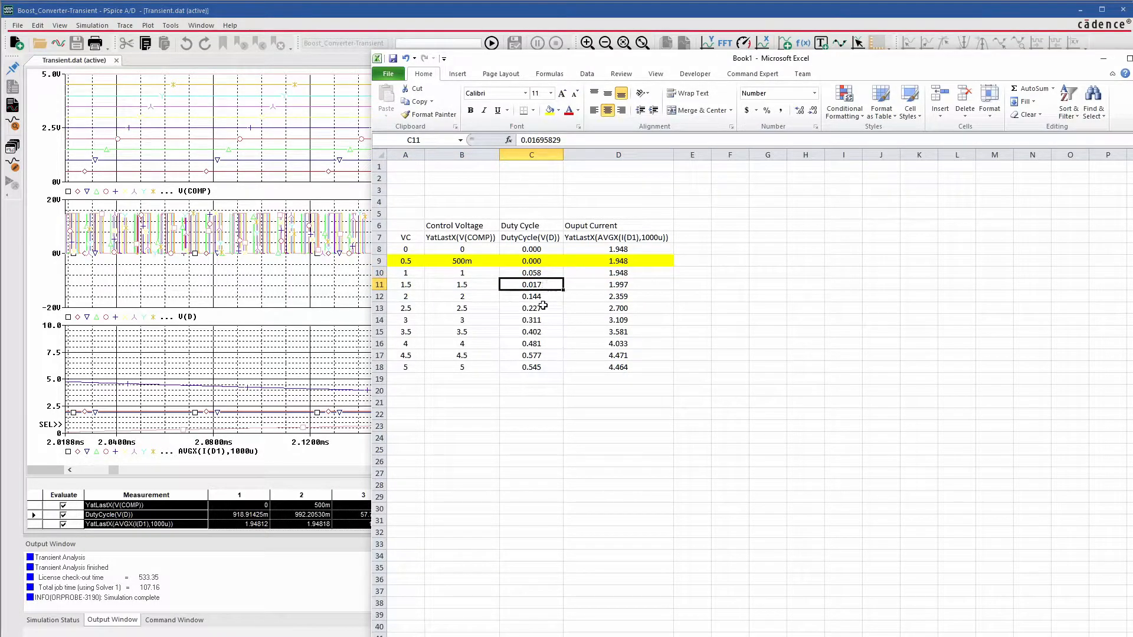
{"action": "left_click", "coordinate": [544, 297]}
{"action": "left_click", "coordinate": [545, 309]}
{"action": "left_click", "coordinate": [545, 320]}
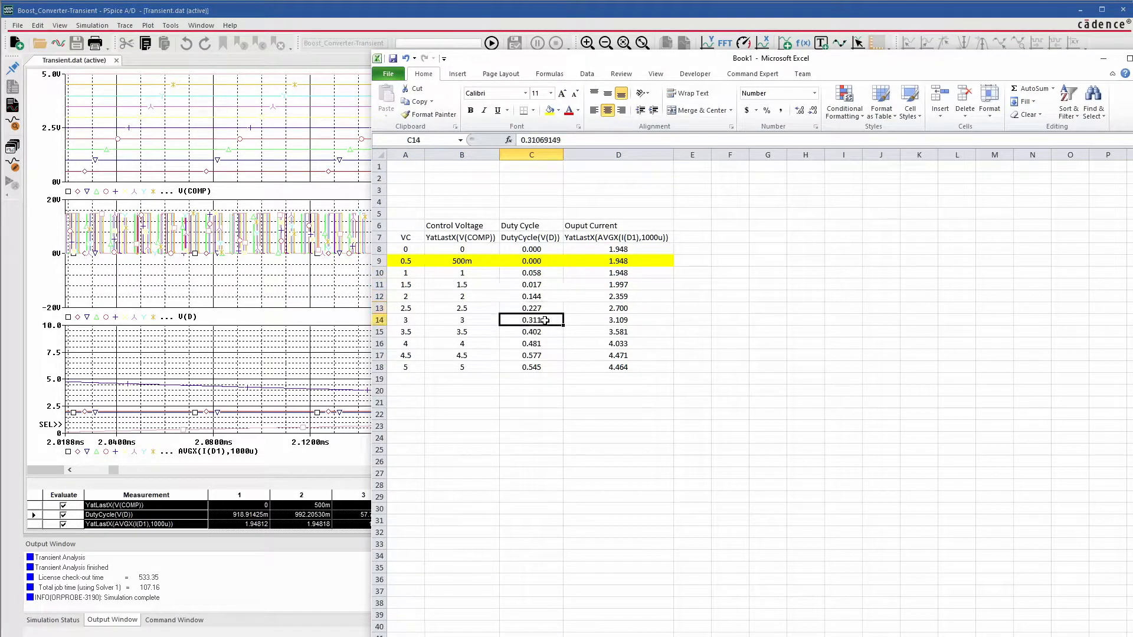
{"action": "left_click", "coordinate": [546, 332]}
{"action": "left_click", "coordinate": [544, 344]}
{"action": "left_click", "coordinate": [542, 356]}
{"action": "left_click", "coordinate": [539, 367]}
Highlight the table row for VC 1 (A10:D10) in yellow and set its duty cycle to 0.
{"action": "left_click_drag", "start_coordinate": [409, 273], "coordinate": [631, 273]}
{"action": "left_click", "coordinate": [549, 110]}
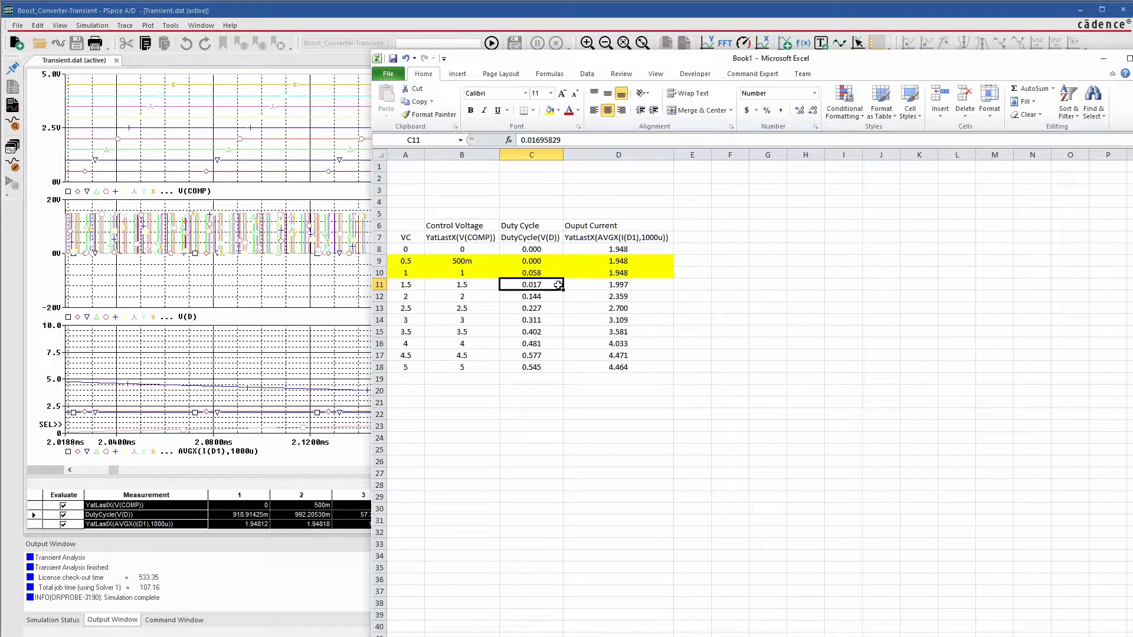
{"action": "left_click", "coordinate": [543, 272]}
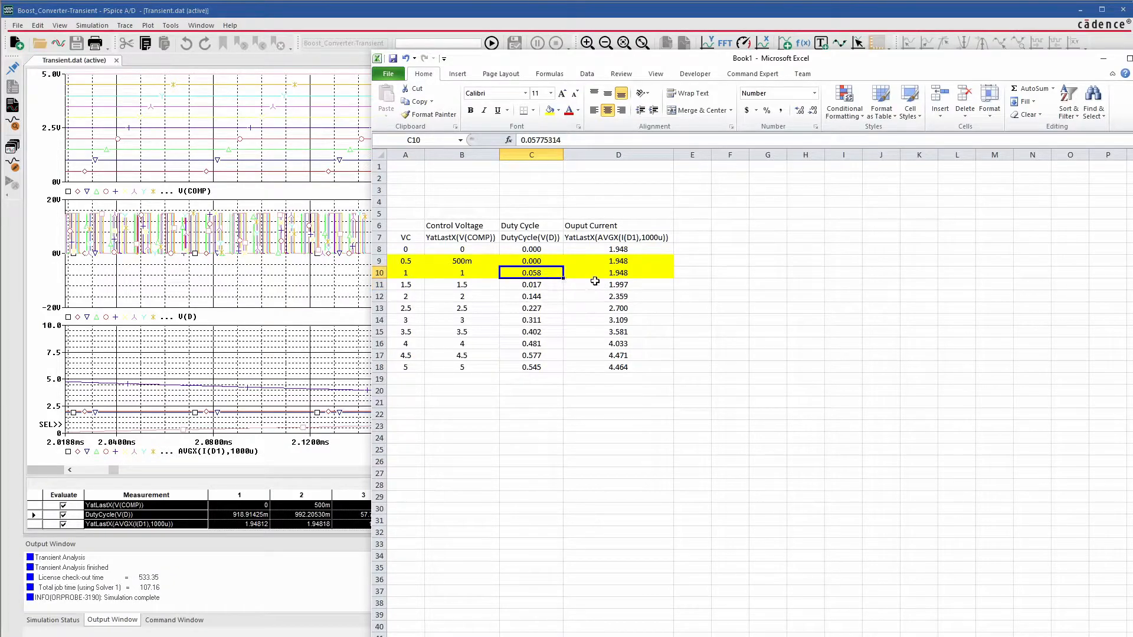
{"action": "type", "text": "0"}
{"action": "key", "text": "Return"}
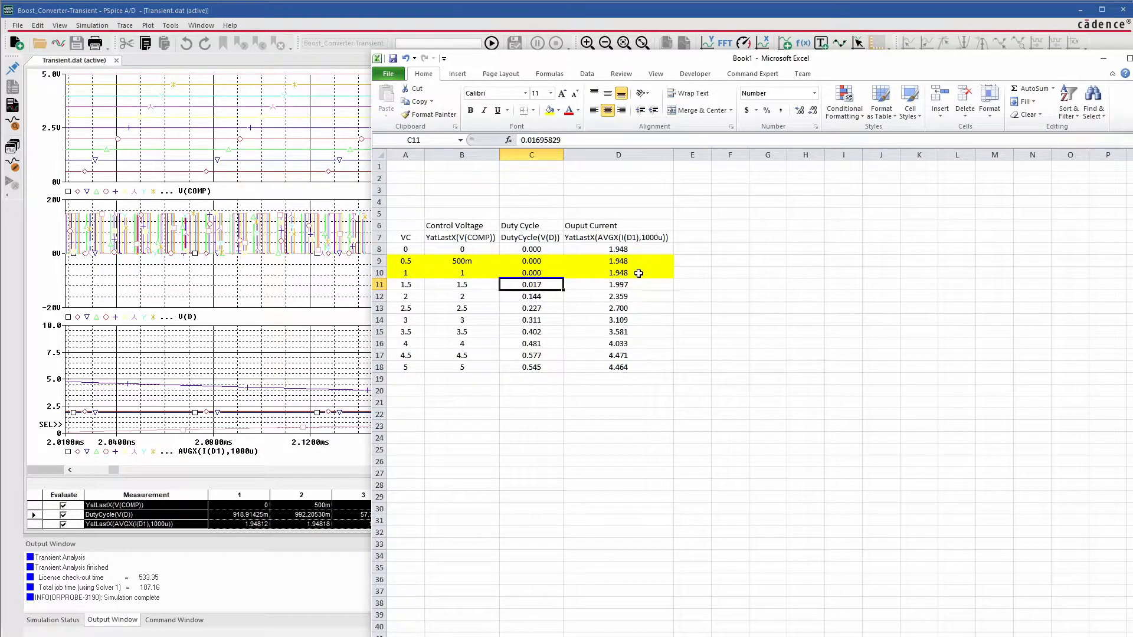
Set the output current to 0 in cells D8, D9 and D10, the rows with zero duty cycle.
{"action": "left_click_drag", "start_coordinate": [639, 273], "coordinate": [648, 248]}
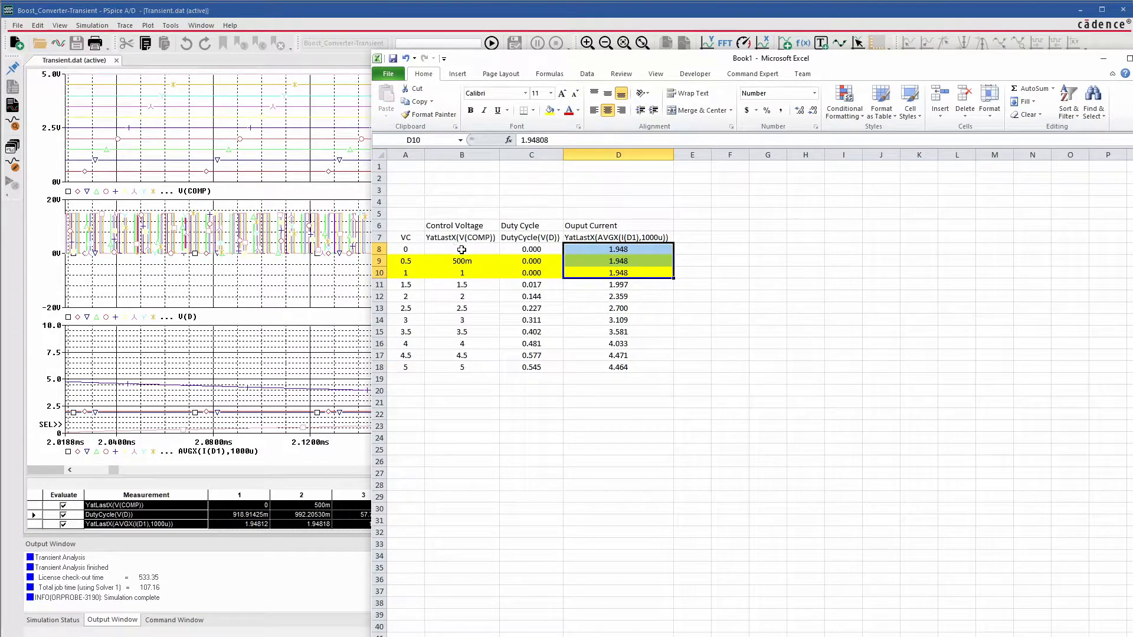
{"action": "left_click", "coordinate": [526, 252]}
{"action": "left_click", "coordinate": [630, 250]}
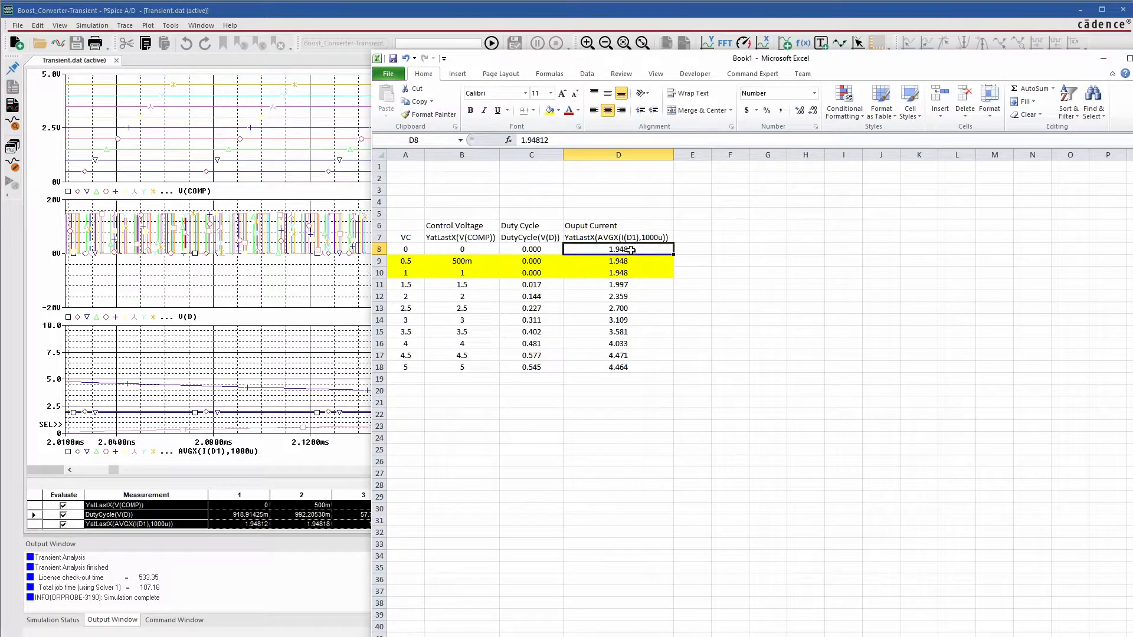
{"action": "left_click_drag", "start_coordinate": [620, 284], "coordinate": [632, 253]}
{"action": "left_click", "coordinate": [632, 251]}
{"action": "type", "text": "0"}
{"action": "key", "text": "Return"}
{"action": "type", "text": "0"}
{"action": "key", "text": "Return"}
{"action": "type", "text": "0"}
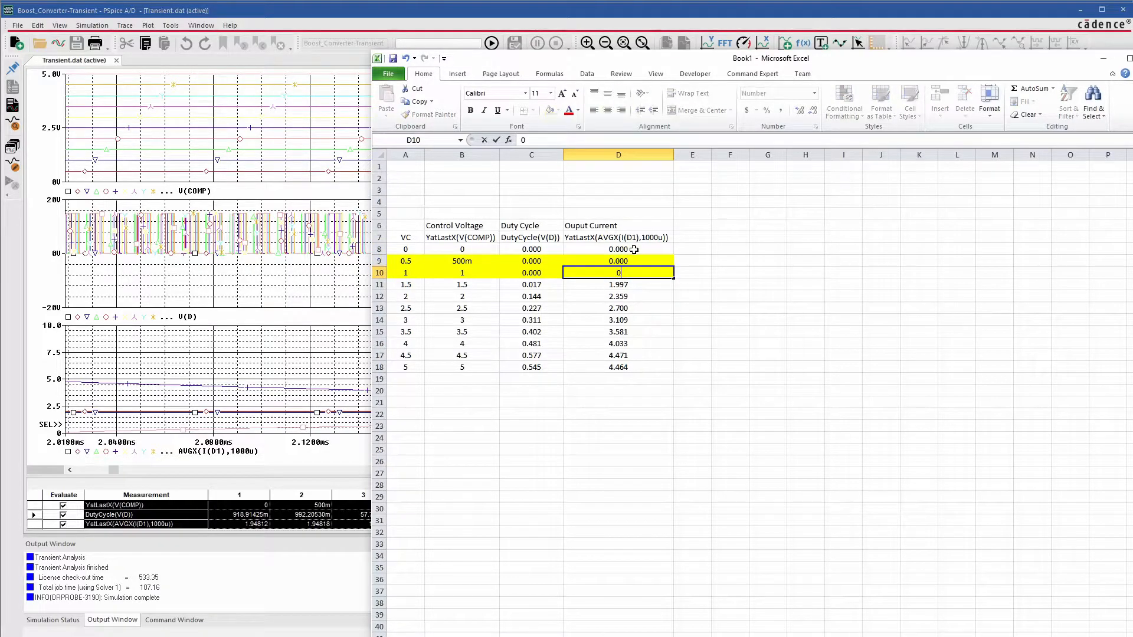
{"action": "left_click", "coordinate": [681, 232]}
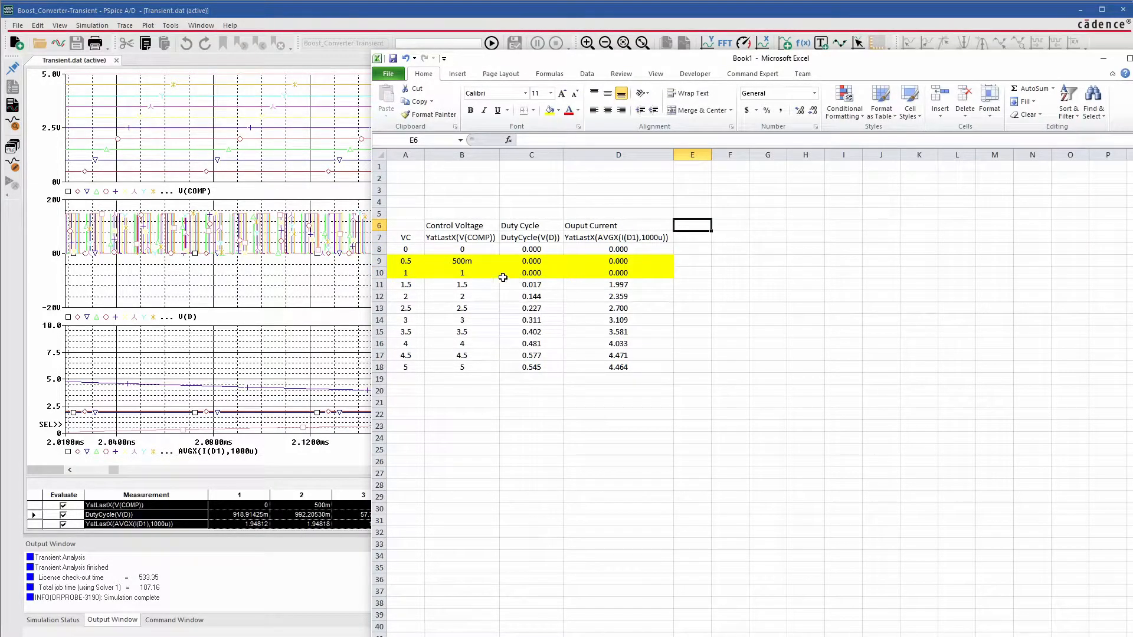
Compare the table rows for control voltages 1 and 1.5, and save the workbook as Book1.xlsx.
{"action": "left_click_drag", "start_coordinate": [474, 274], "coordinate": [620, 276]}
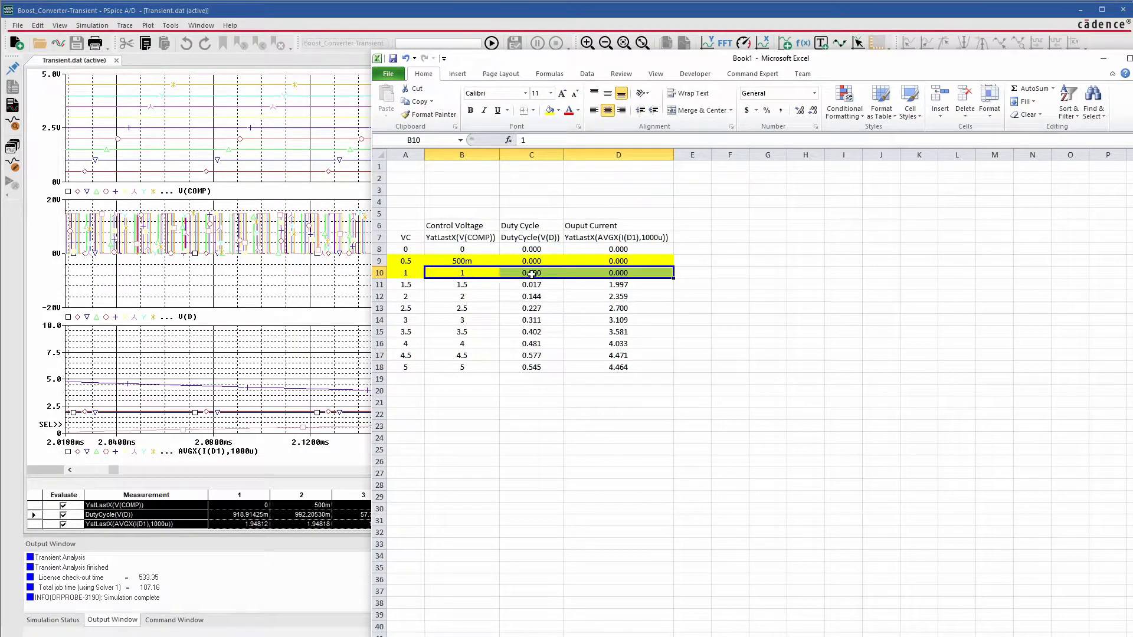
{"action": "left_click", "coordinate": [464, 283]}
{"action": "left_click", "coordinate": [617, 285]}
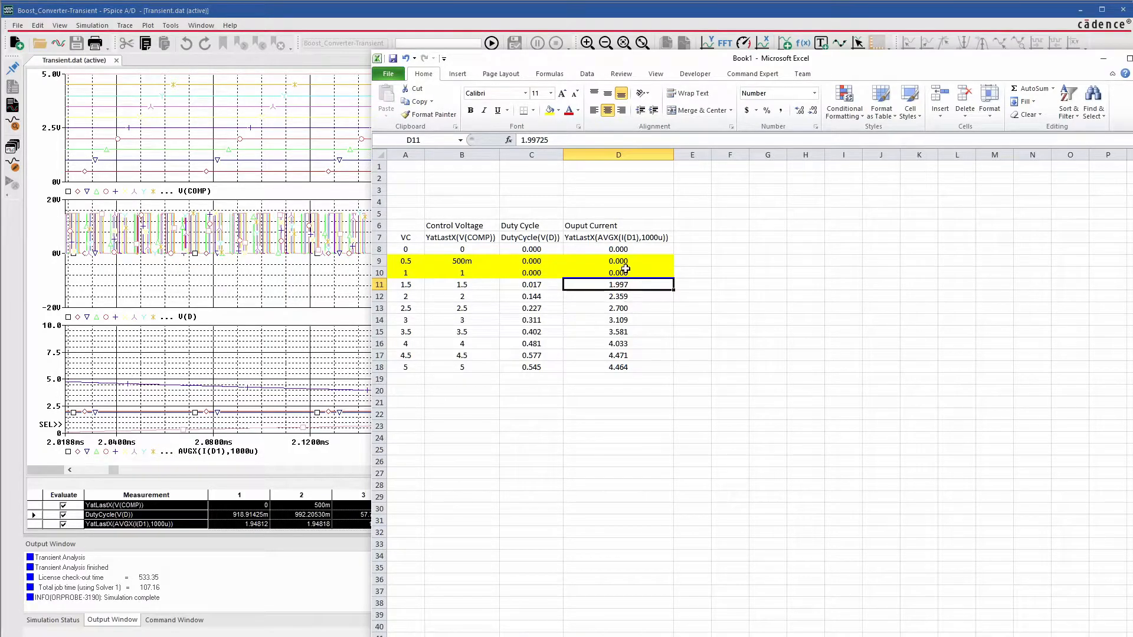
{"action": "left_click_drag", "start_coordinate": [483, 275], "coordinate": [482, 285]}
{"action": "left_click", "coordinate": [611, 287]}
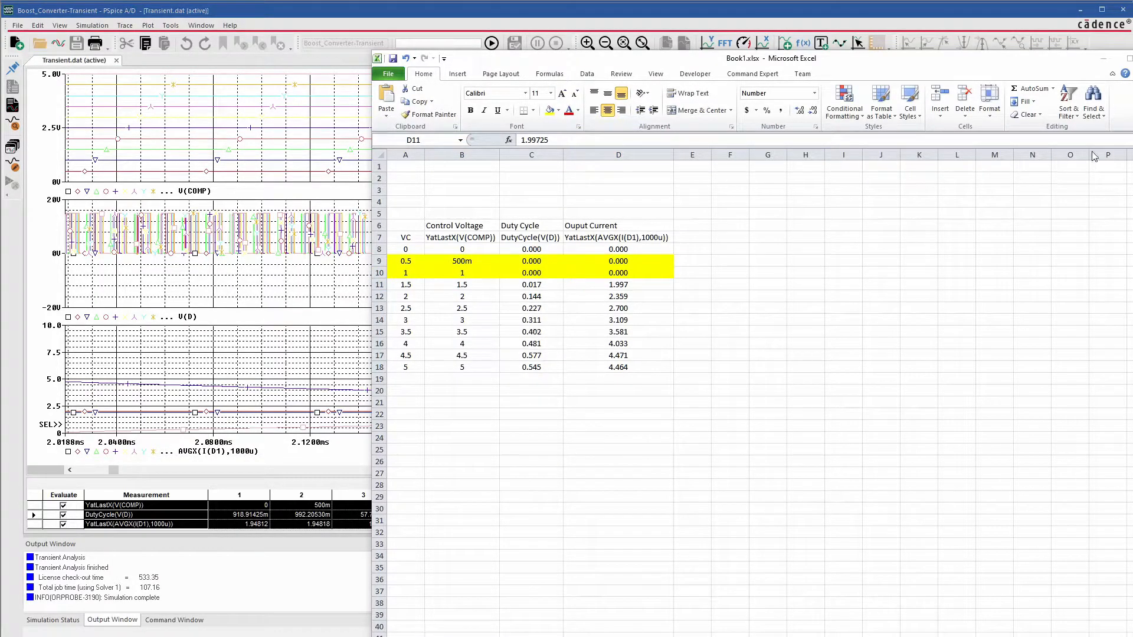
Switch to OrCAD Capture and save the project as boost_linear1 in C:\TEST\boost1, with the default copy settings.
{"action": "left_click", "coordinate": [1101, 54]}
{"action": "left_click", "coordinate": [1081, 10]}
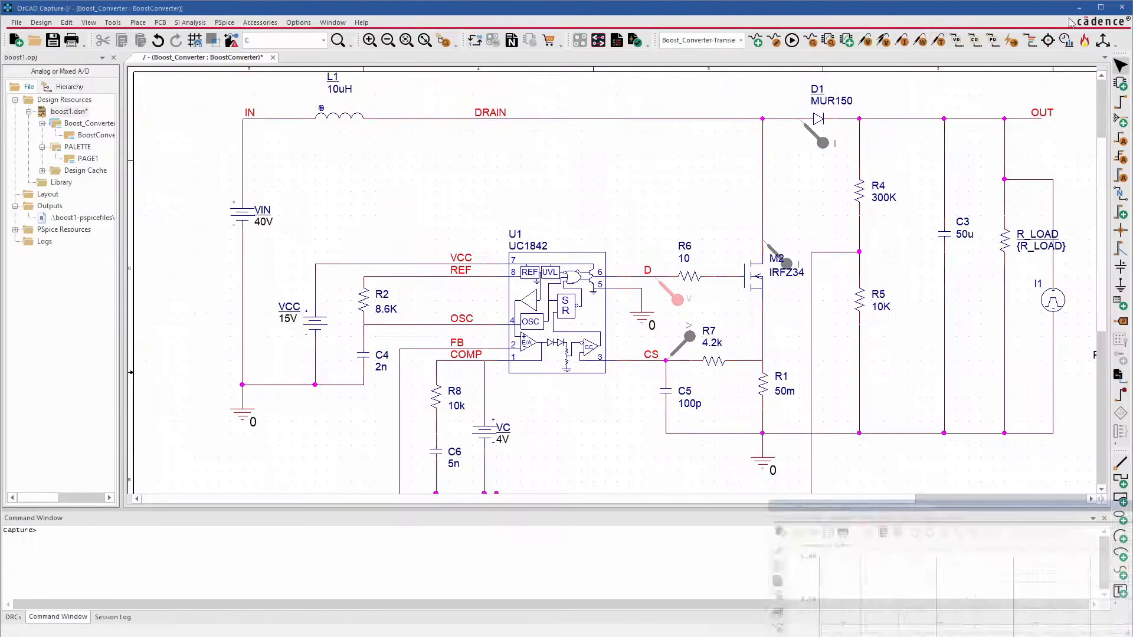
{"action": "left_click", "coordinate": [12, 20]}
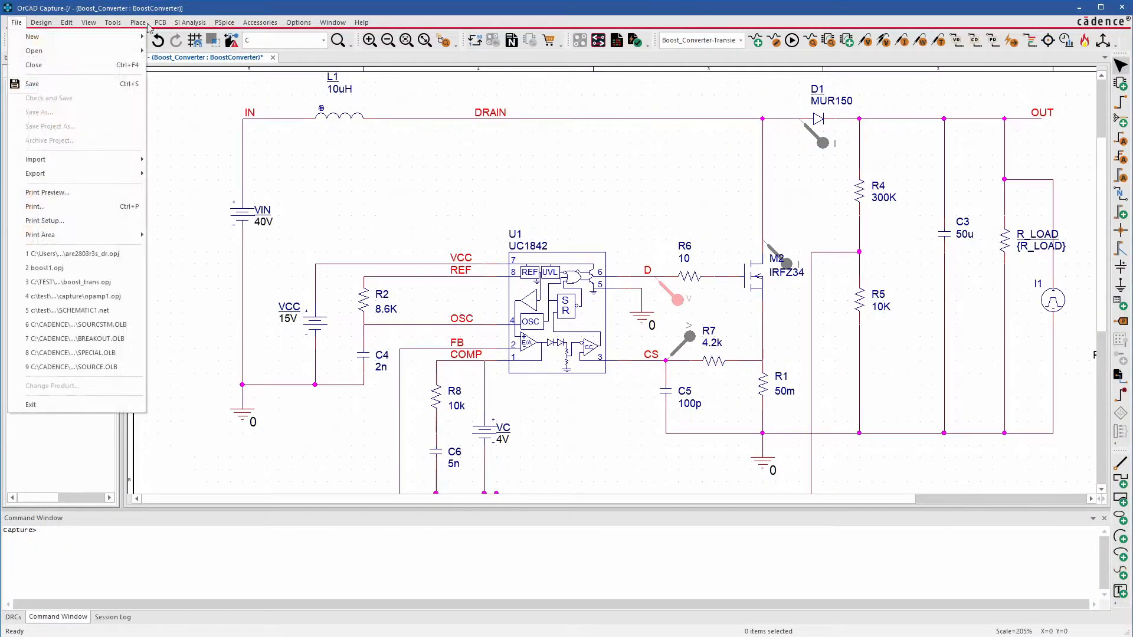
{"action": "left_click", "coordinate": [119, 126]}
{"action": "left_click", "coordinate": [69, 112]}
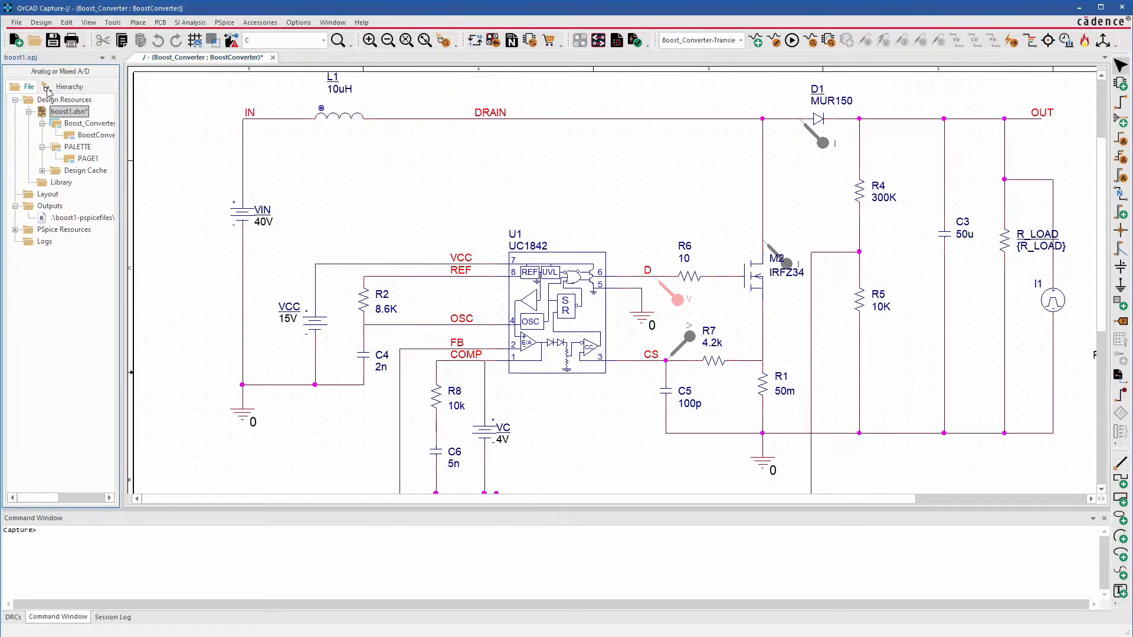
{"action": "left_click", "coordinate": [16, 22]}
{"action": "left_click", "coordinate": [51, 126]}
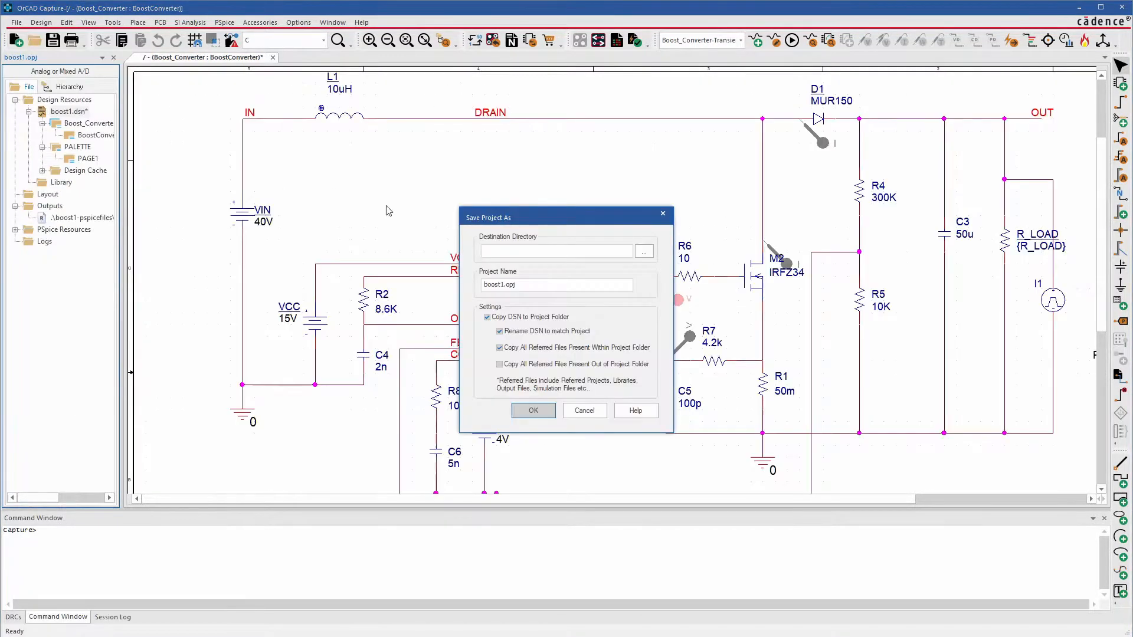
{"action": "left_click", "coordinate": [502, 286]}
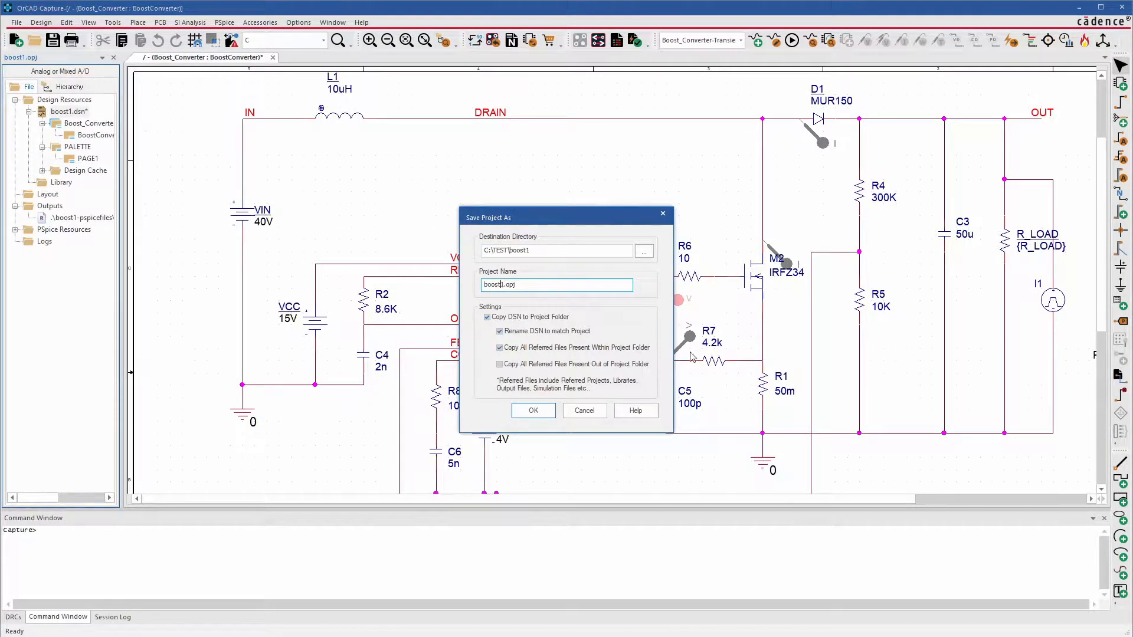
{"action": "type", "text": "_t"}
{"action": "type", "text": "linear"}
{"action": "left_click", "coordinate": [532, 409]}
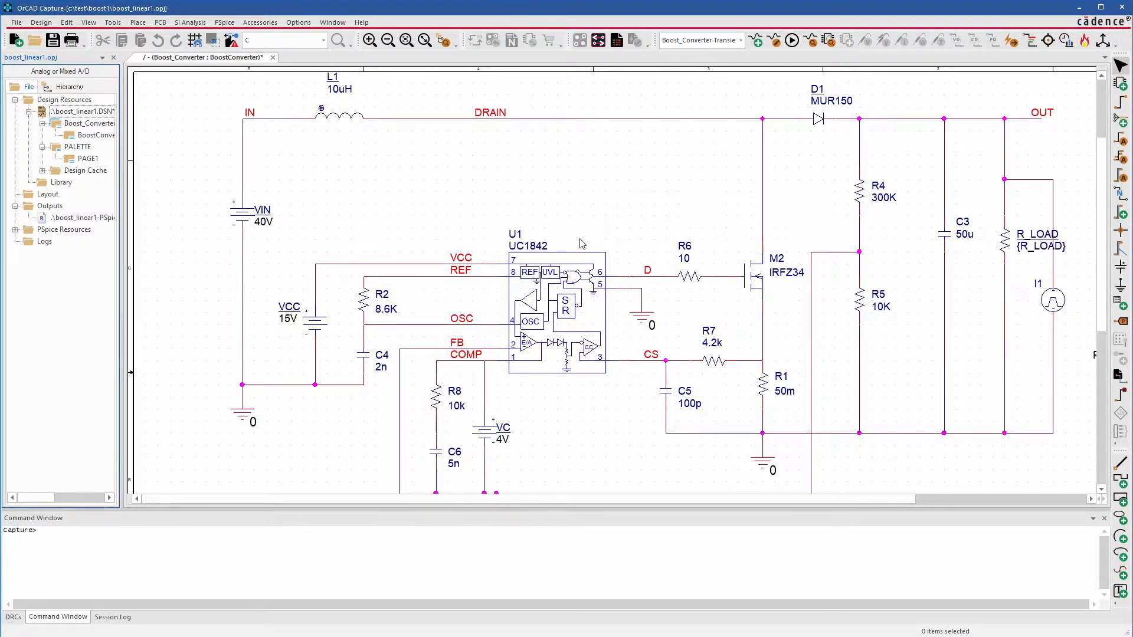
Start placing a part in the boost converter schematic and restrict the part list to the ABM library.
{"action": "scroll", "coordinate": [680, 197], "scroll_direction": "up", "scroll_amount": 1}
{"action": "key", "text": "p"}
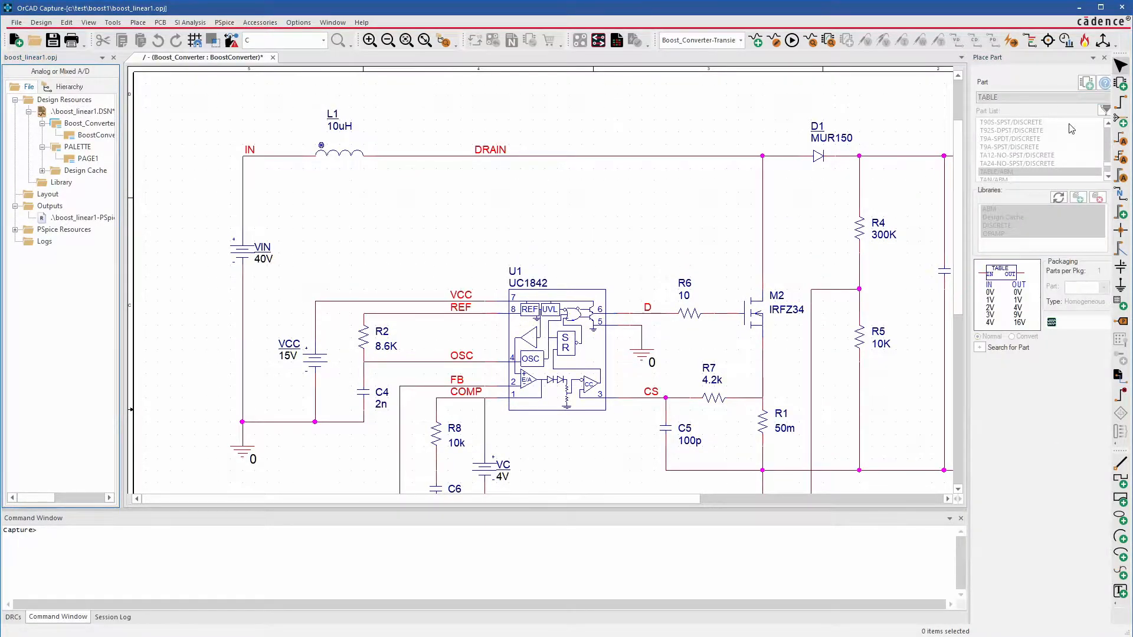
{"action": "left_click", "coordinate": [1008, 210]}
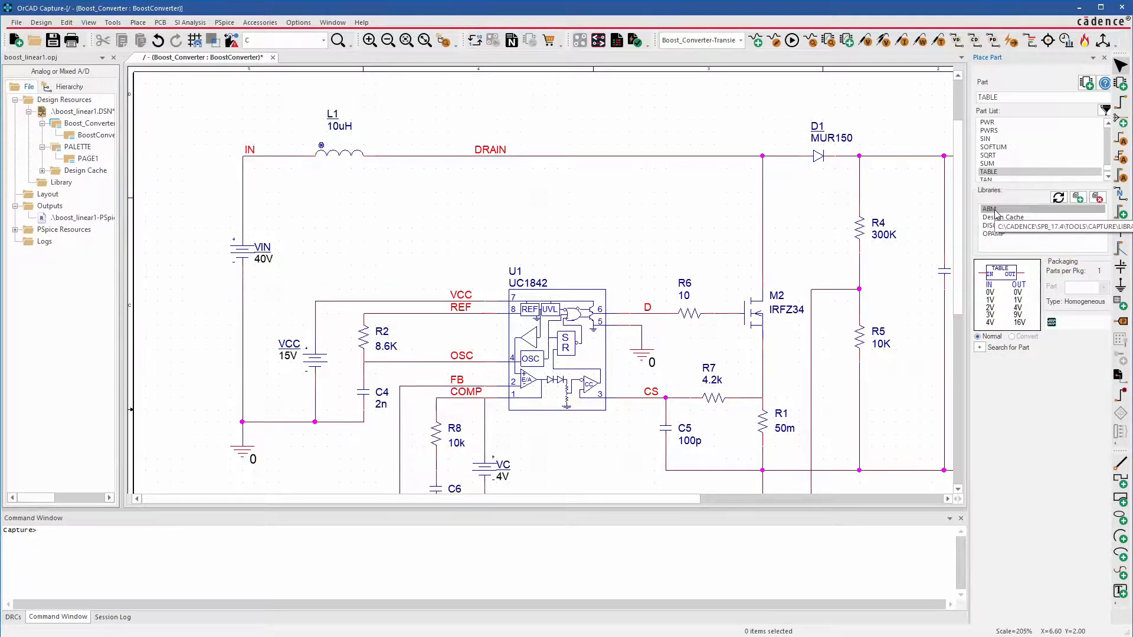
{"action": "left_click", "coordinate": [1082, 204]}
{"action": "left_click", "coordinate": [516, 301]}
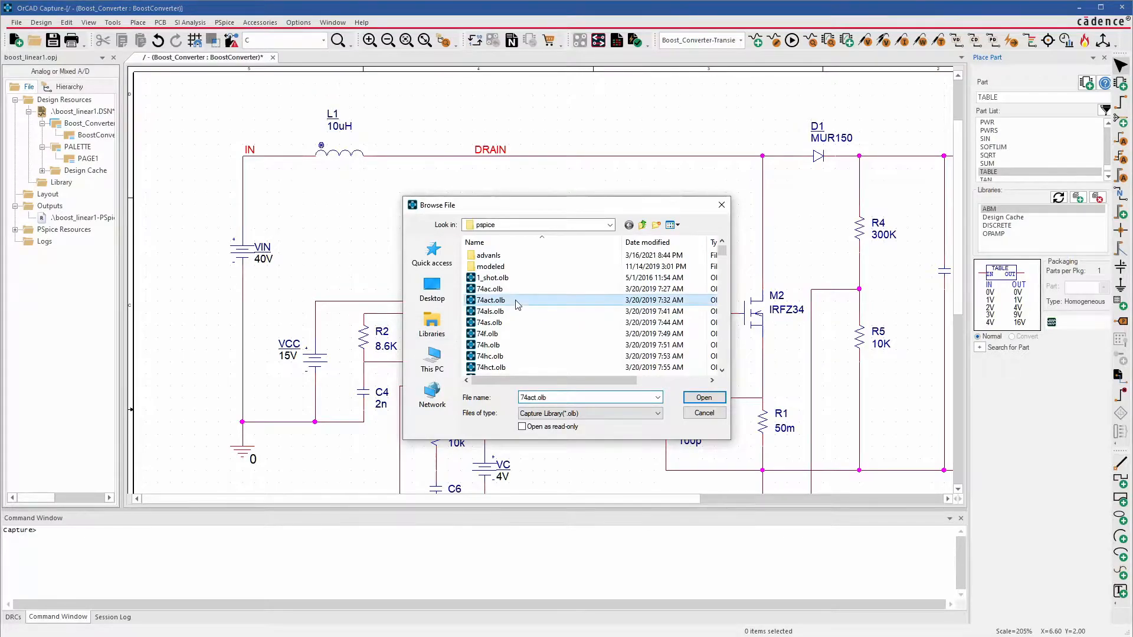
{"action": "scroll", "coordinate": [516, 302], "scroll_direction": "down", "scroll_amount": 5}
{"action": "left_click", "coordinate": [484, 257]}
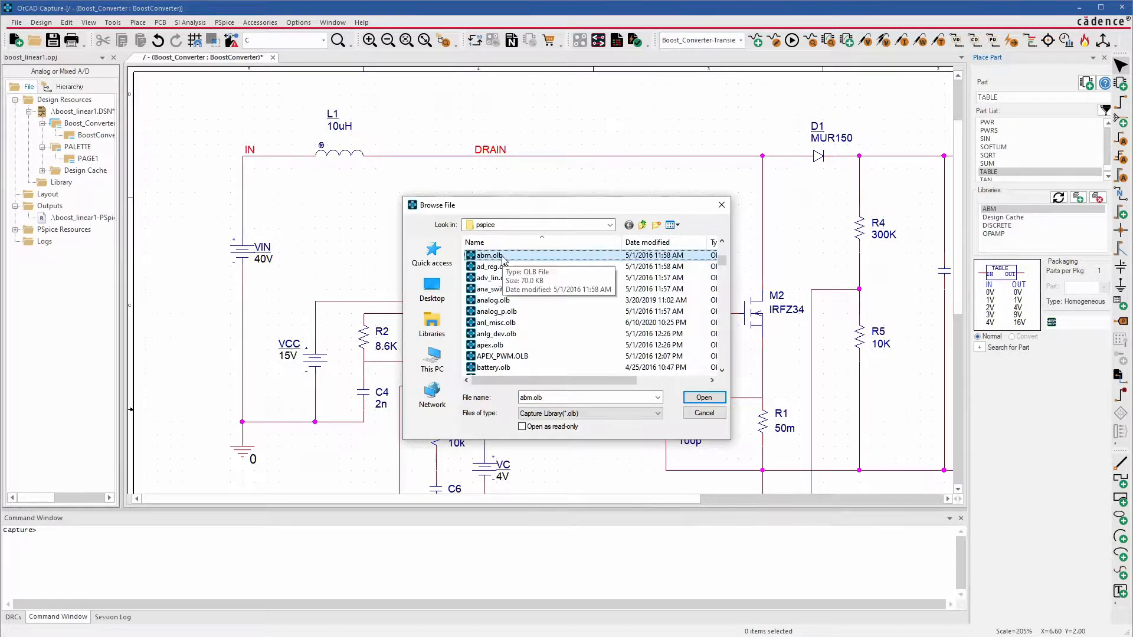
{"action": "left_click", "coordinate": [700, 414]}
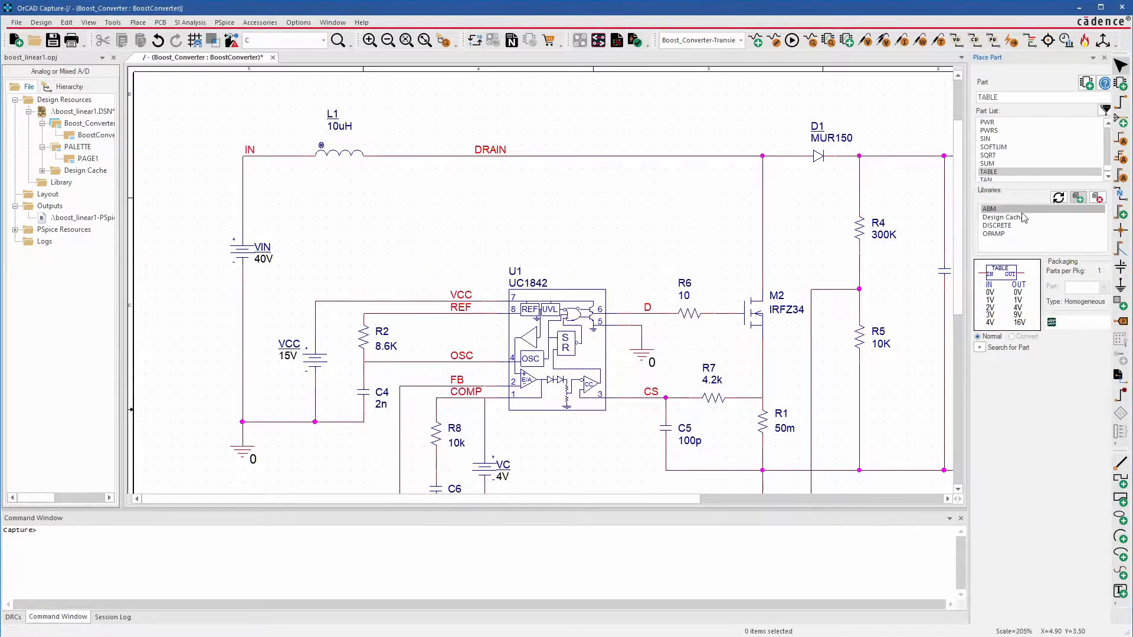
Place one TABLE part from the ABM library in the free area between the DRAIN wire and U1.
{"action": "left_click", "coordinate": [995, 155]}
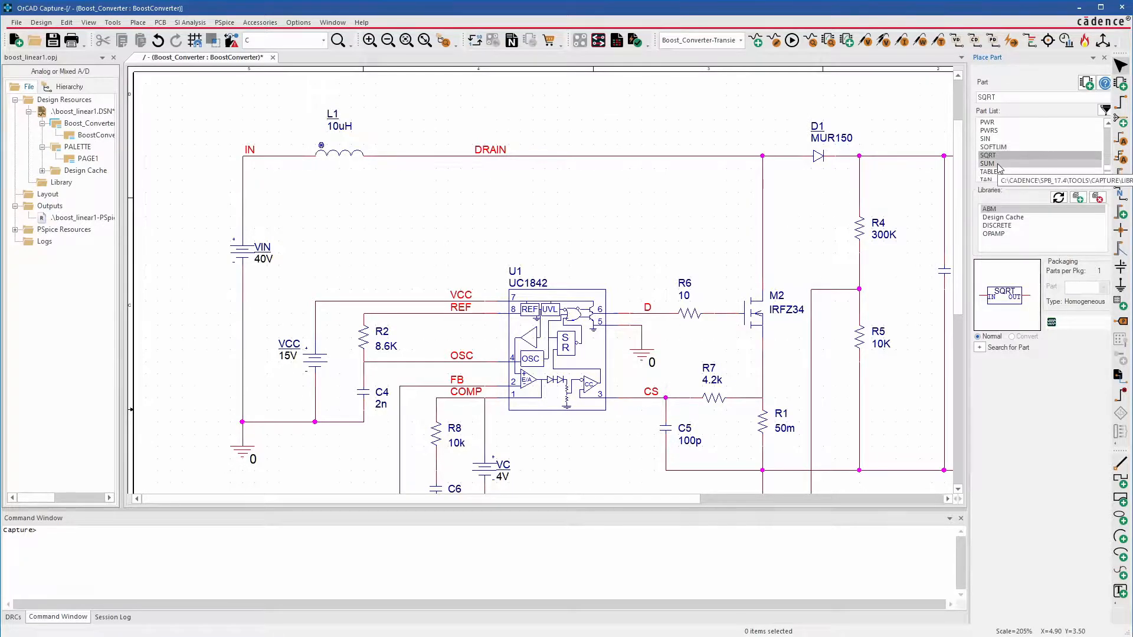
{"action": "left_click", "coordinate": [995, 173]}
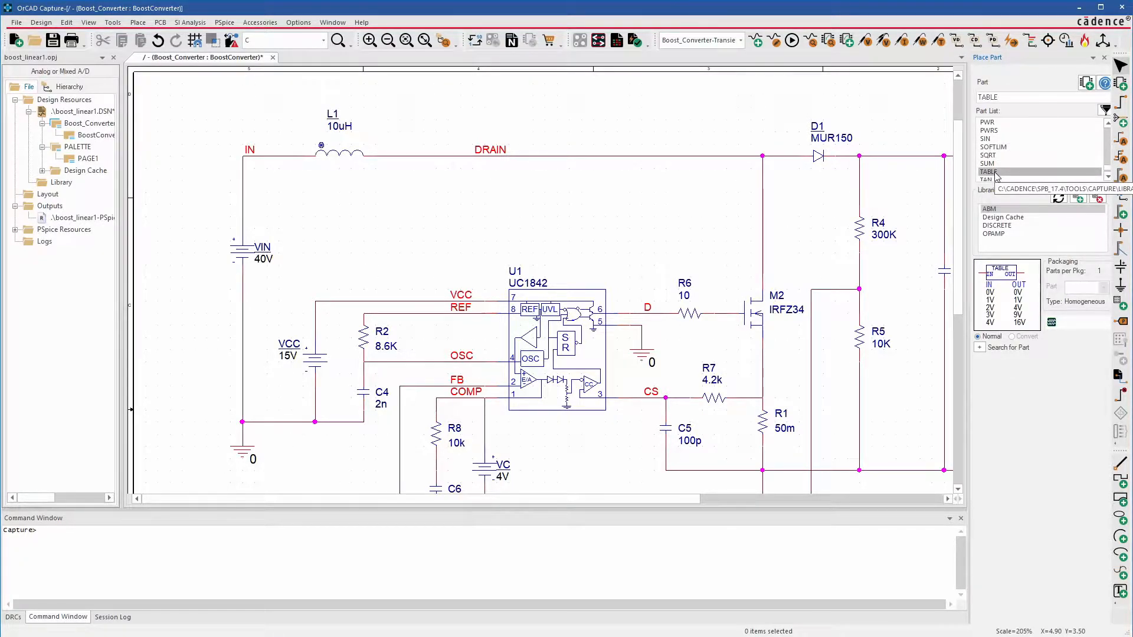
{"action": "double_click", "coordinate": [995, 174]}
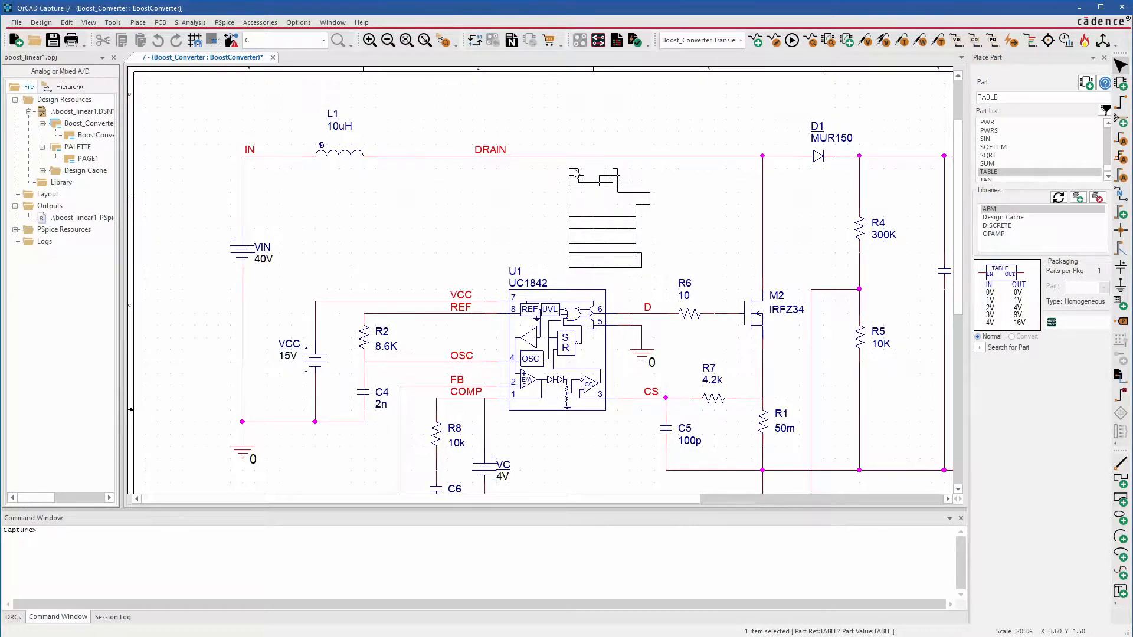
{"action": "left_click", "coordinate": [573, 174]}
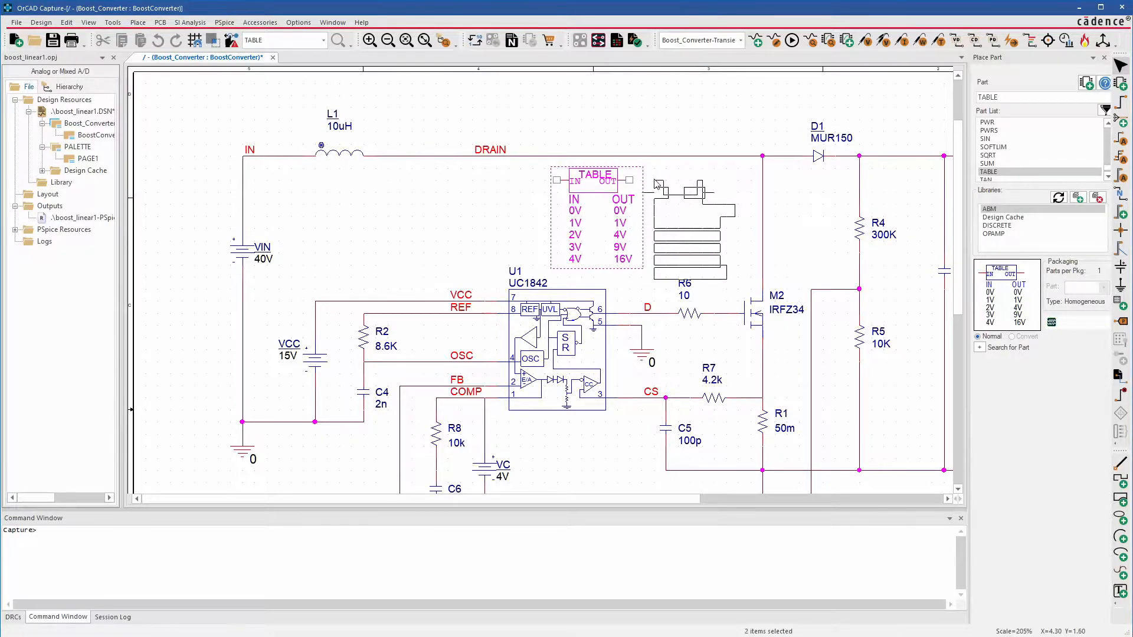
{"action": "key", "text": "Escape"}
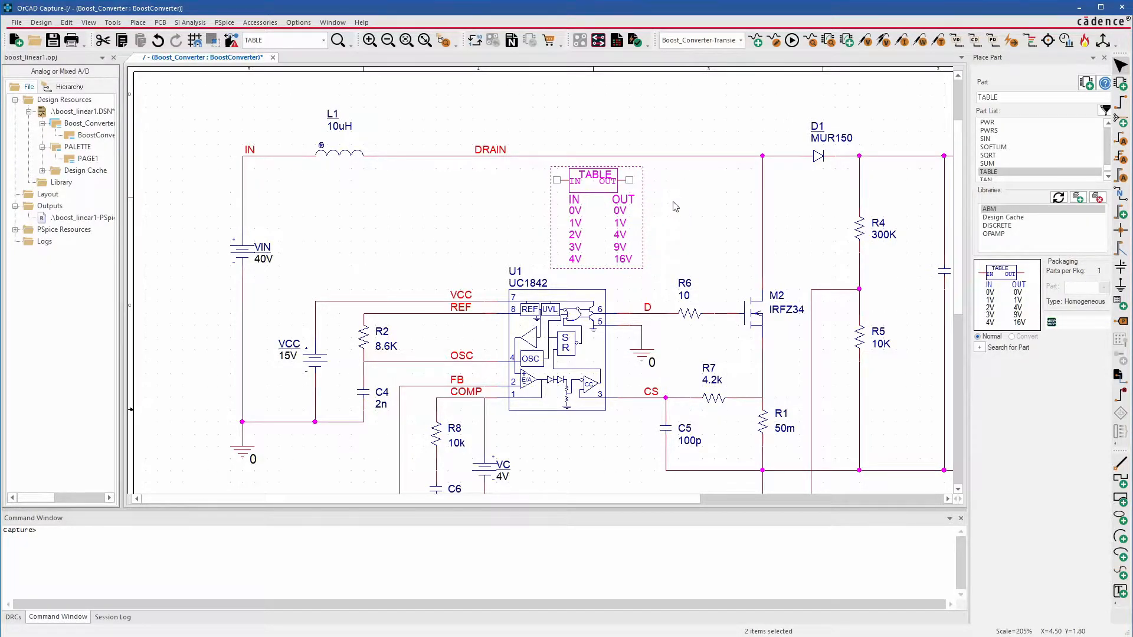
{"action": "left_click", "coordinate": [696, 199]}
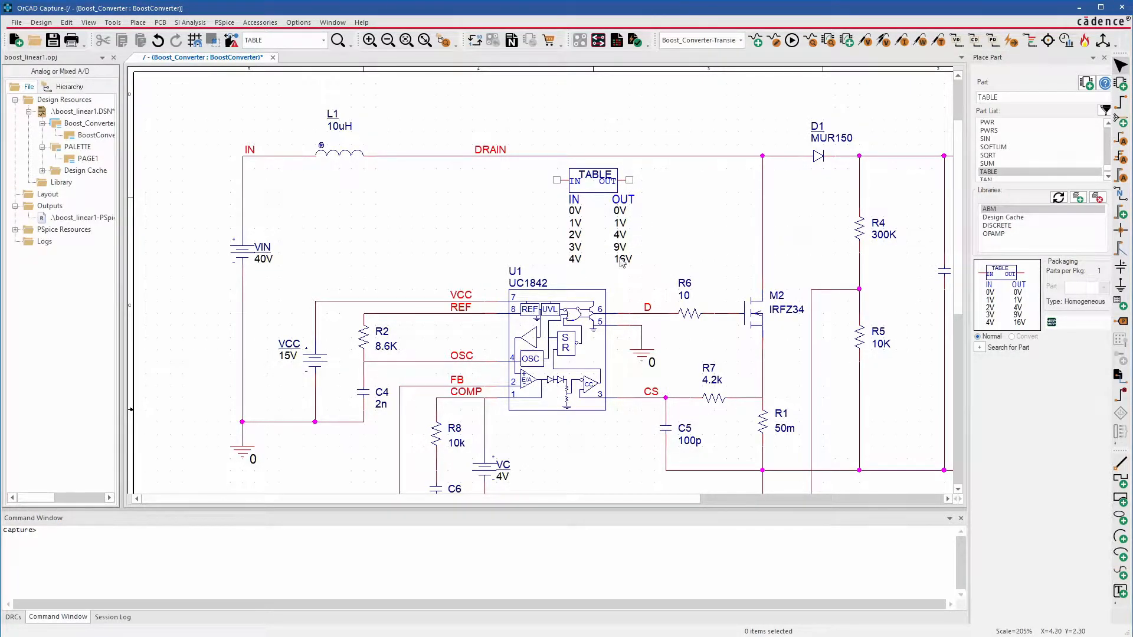
Place a PSpice voltage-controlled current source (VCCS) beside the TABLE part, on its output side.
{"action": "left_click", "coordinate": [224, 23]}
{"action": "mouse_move", "coordinate": [138, 22]}
{"action": "mouse_move", "coordinate": [177, 51]}
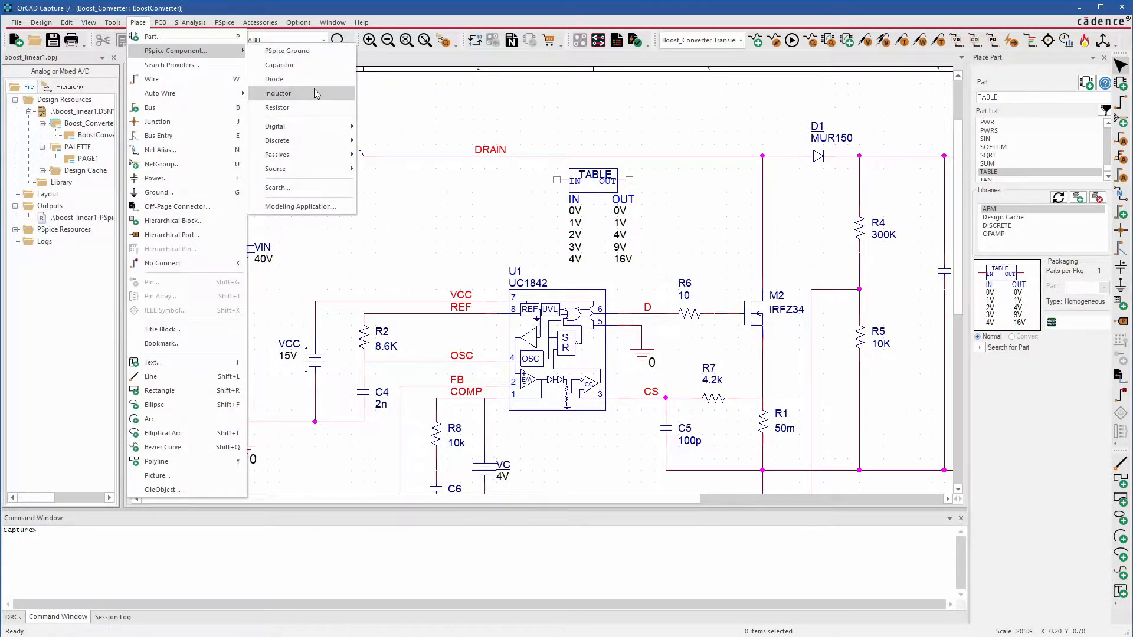
{"action": "mouse_move", "coordinate": [312, 169]}
{"action": "mouse_move", "coordinate": [410, 186]}
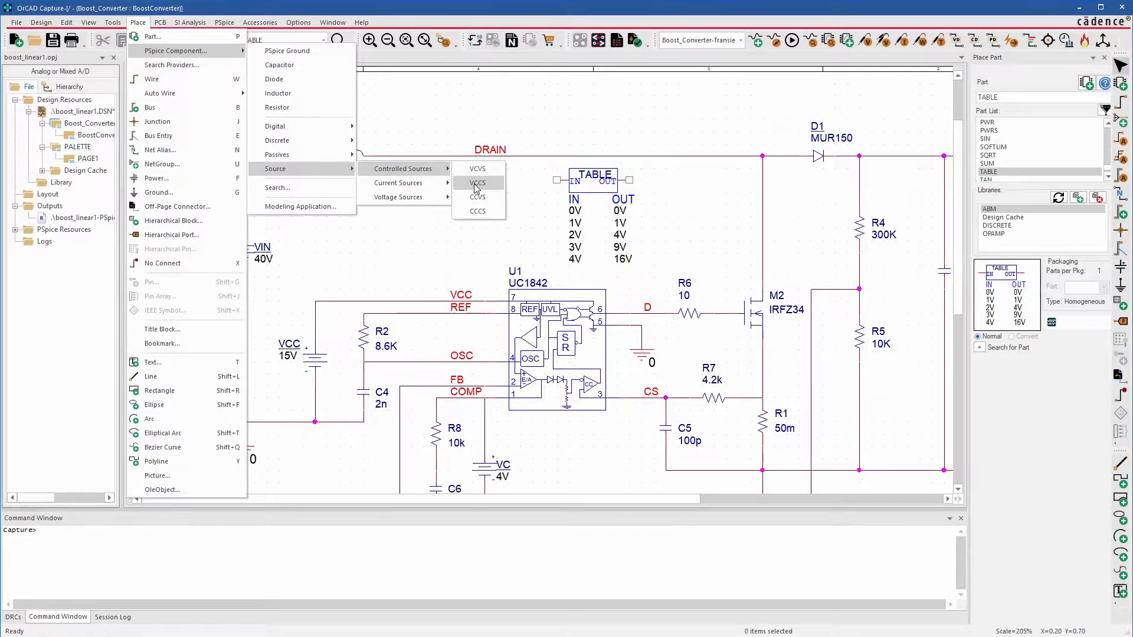
{"action": "left_click", "coordinate": [476, 184]}
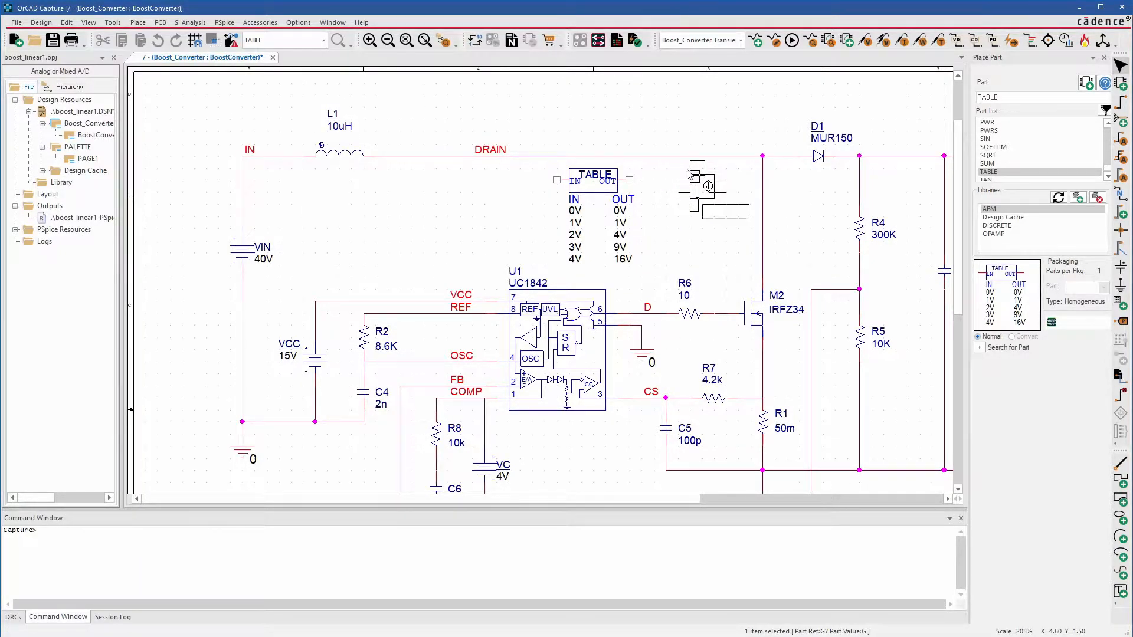
{"action": "left_click", "coordinate": [688, 173]}
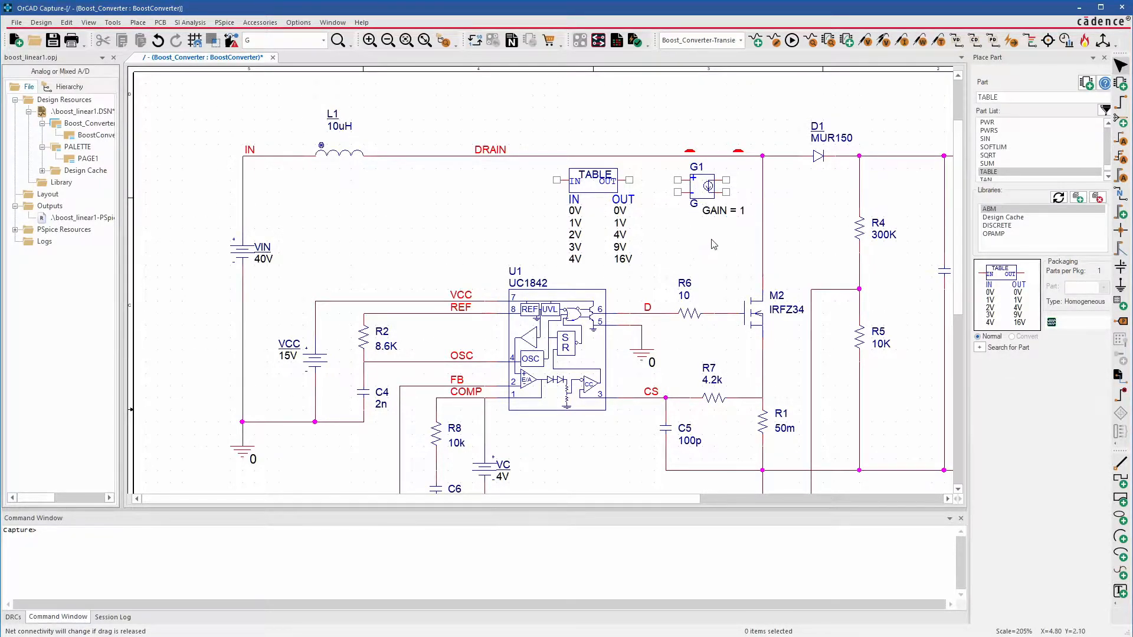
Copy the ground symbol under R1 to below G1 and wire it to G1's negative control input.
{"action": "scroll", "coordinate": [713, 244], "scroll_direction": "up", "scroll_amount": 2}
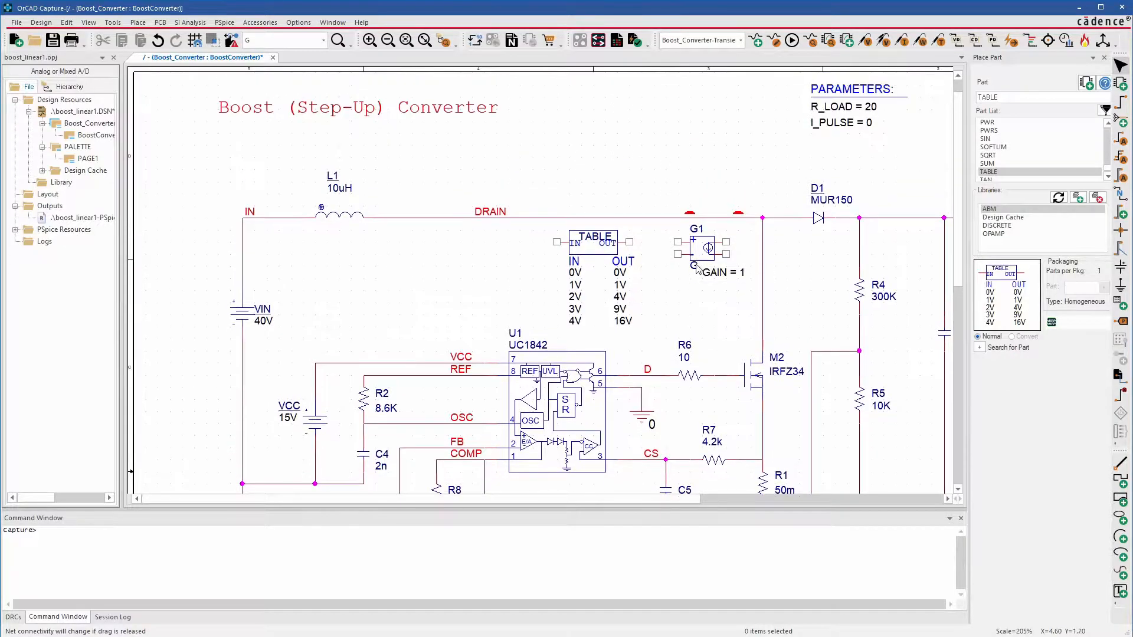
{"action": "scroll", "coordinate": [672, 413], "scroll_direction": "down", "scroll_amount": 5}
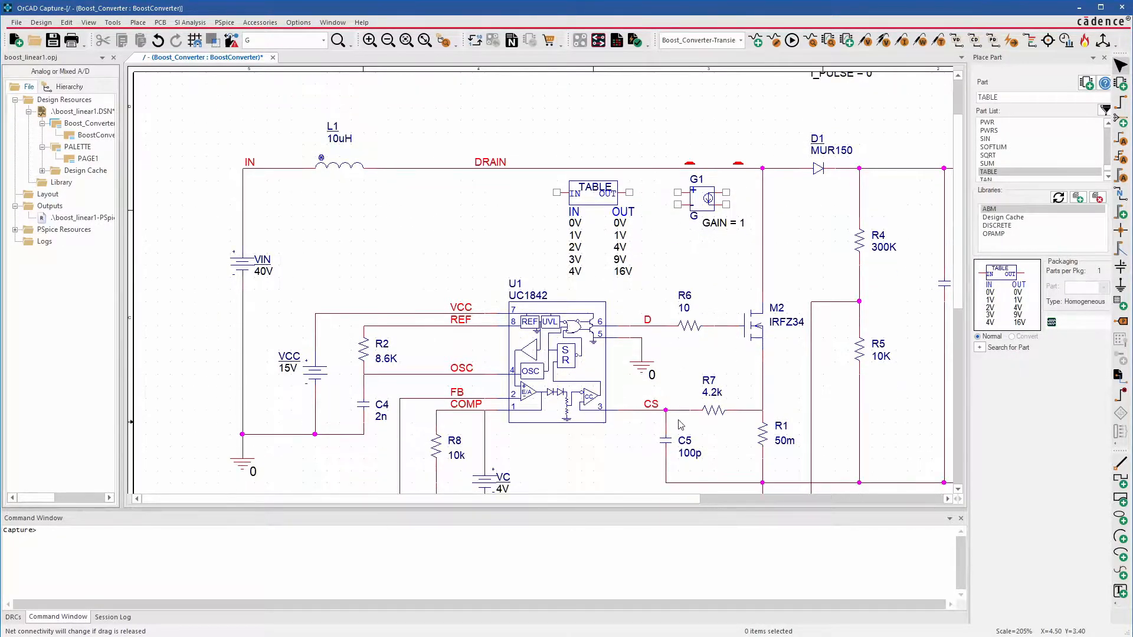
{"action": "left_click", "coordinate": [760, 421]}
{"action": "left_click_drag", "start_coordinate": [760, 420], "coordinate": [761, 421]}
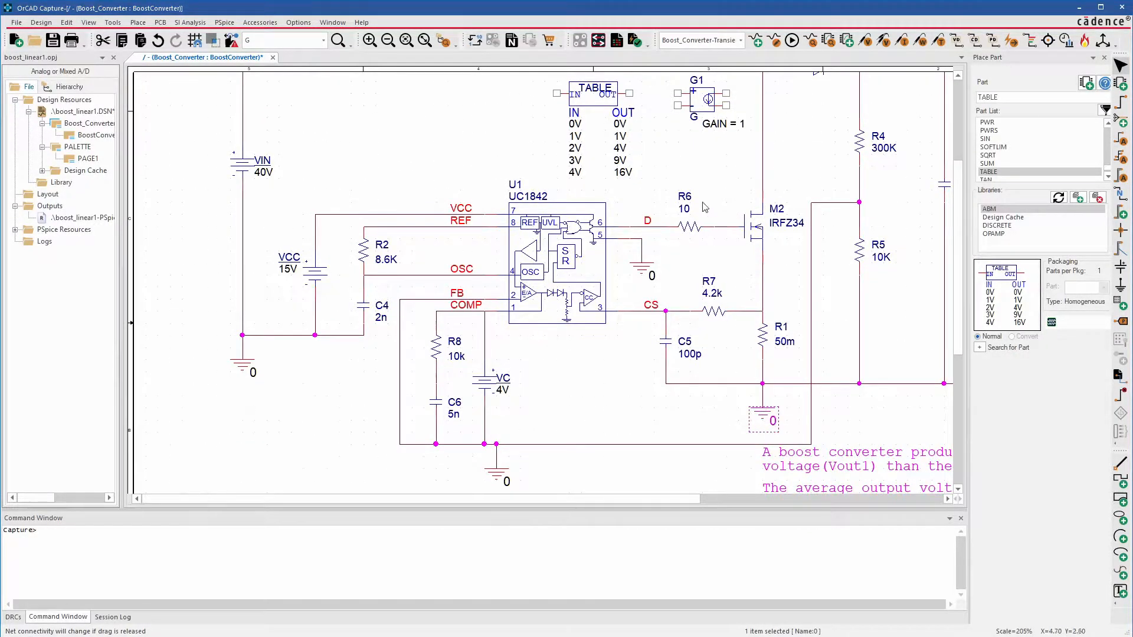
{"action": "left_click", "coordinate": [653, 128]}
{"action": "left_click", "coordinate": [728, 164]}
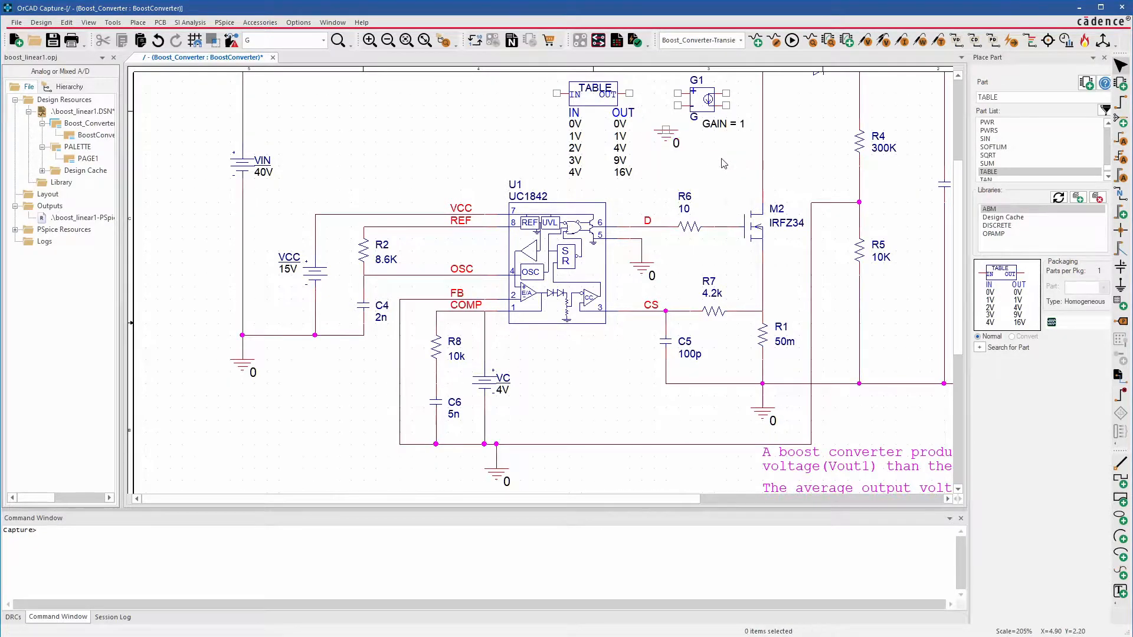
{"action": "key", "text": "w"}
{"action": "left_click", "coordinate": [666, 129]}
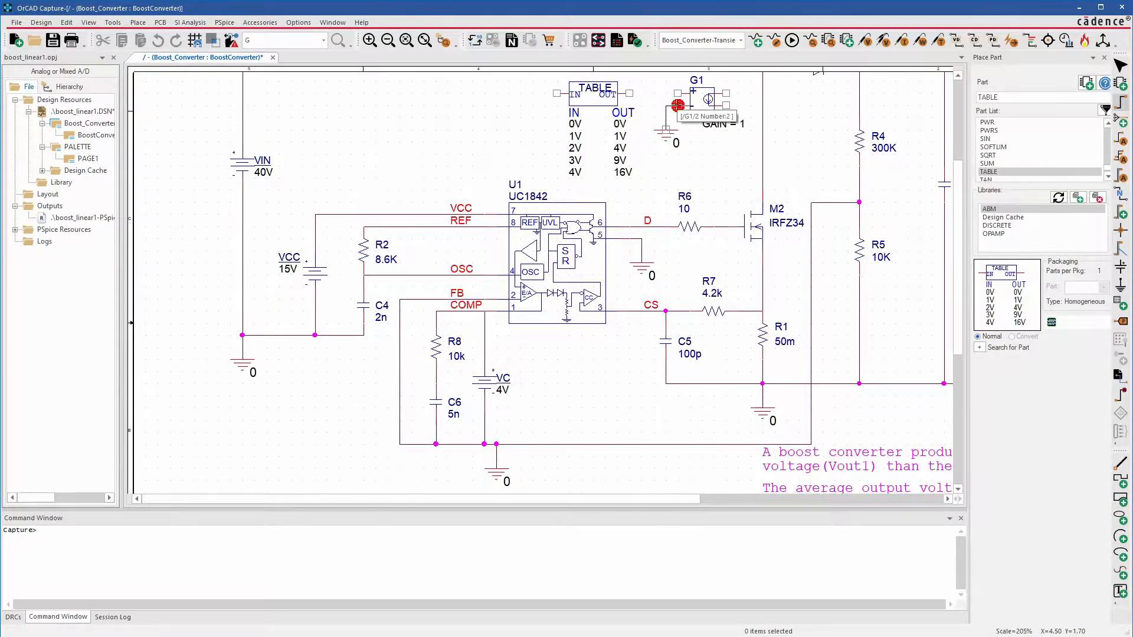
{"action": "left_click", "coordinate": [678, 106]}
Wire the TABLE part's output to G1's positive control input.
{"action": "scroll", "coordinate": [703, 230], "scroll_direction": "up", "scroll_amount": 1}
{"action": "scroll", "coordinate": [704, 229], "scroll_direction": "up", "scroll_amount": 2}
{"action": "left_click", "coordinate": [628, 180]}
{"action": "left_click", "coordinate": [678, 180]}
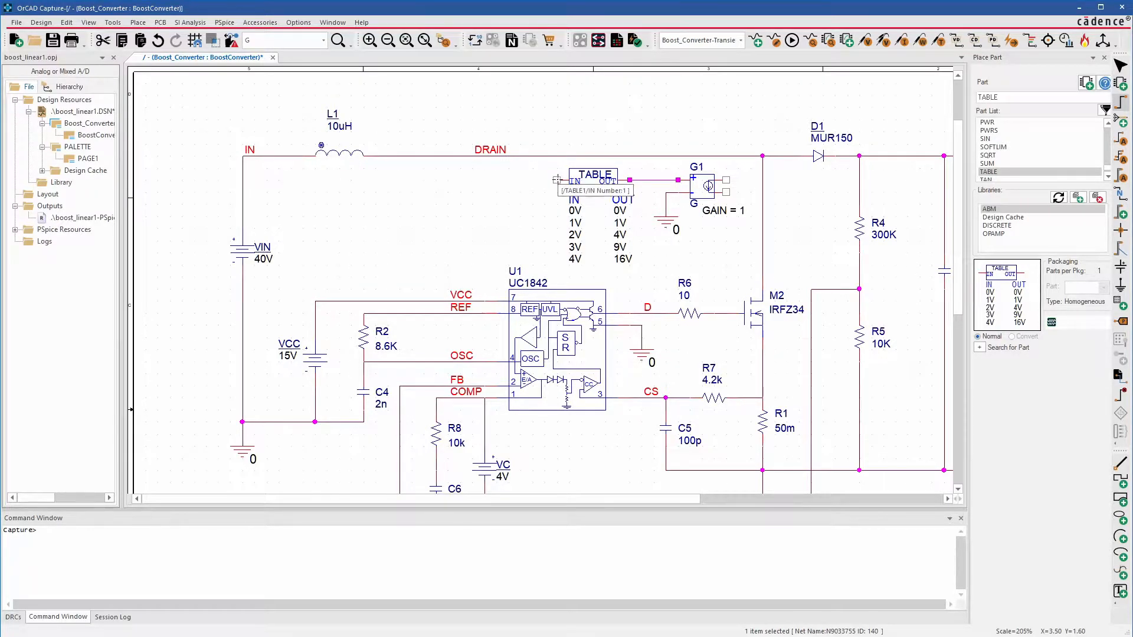
Delete the UC1842 controller together with its supply, timing, compensation and current-sense components and the M2 switch stage.
{"action": "left_click_drag", "start_coordinate": [657, 500], "coordinate": [718, 502]}
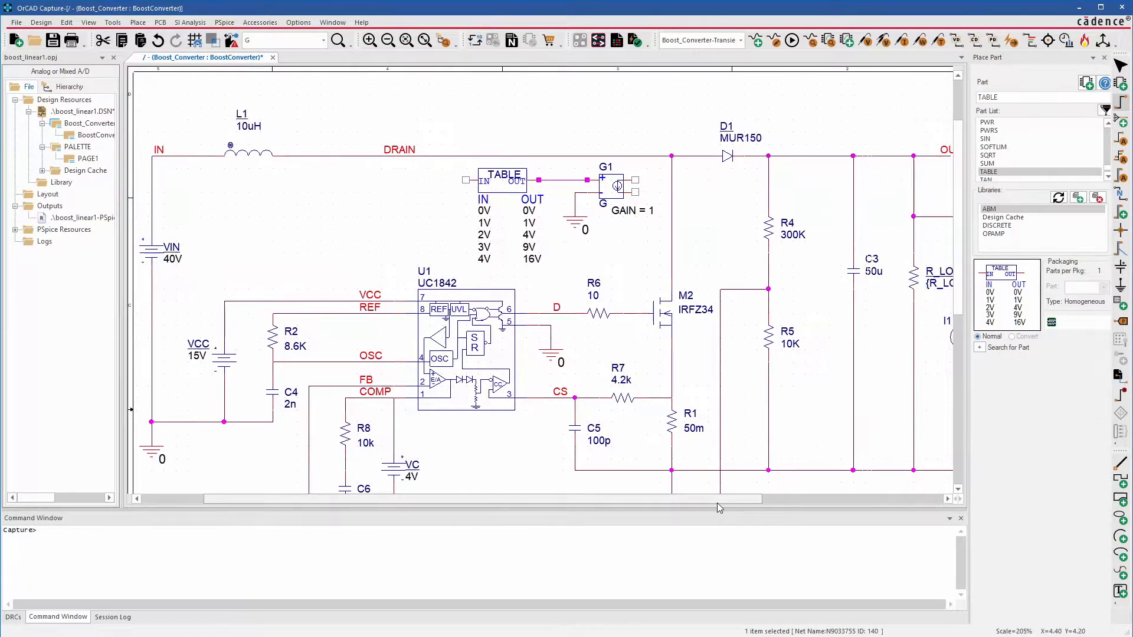
{"action": "scroll", "coordinate": [750, 312], "scroll_direction": "down", "scroll_amount": 2}
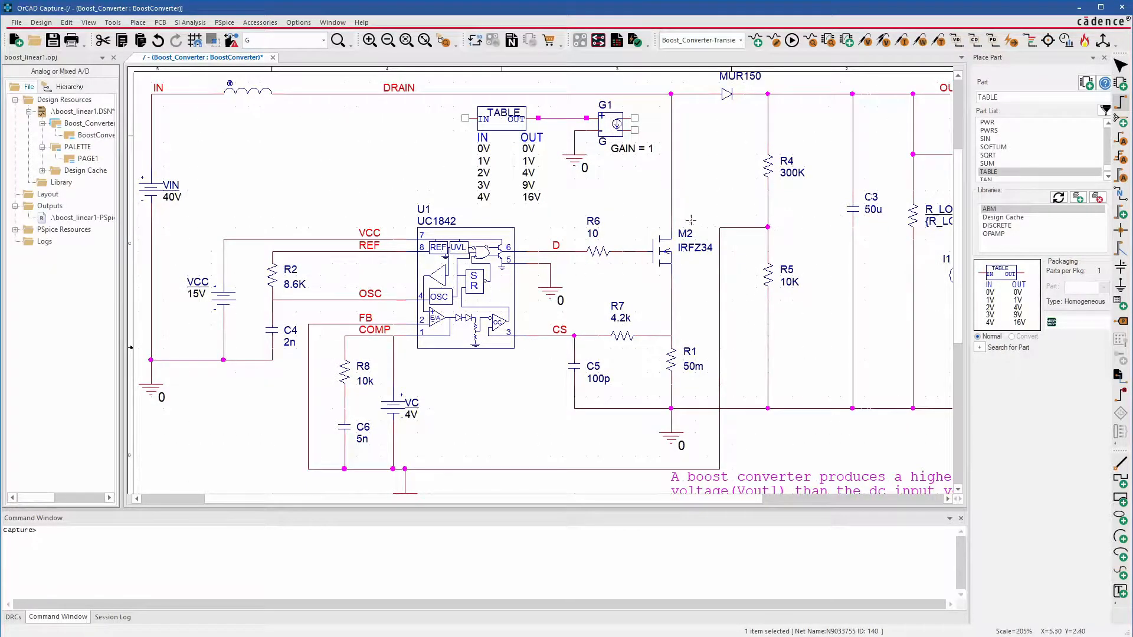
{"action": "scroll", "coordinate": [581, 207], "scroll_direction": "up", "scroll_amount": 3}
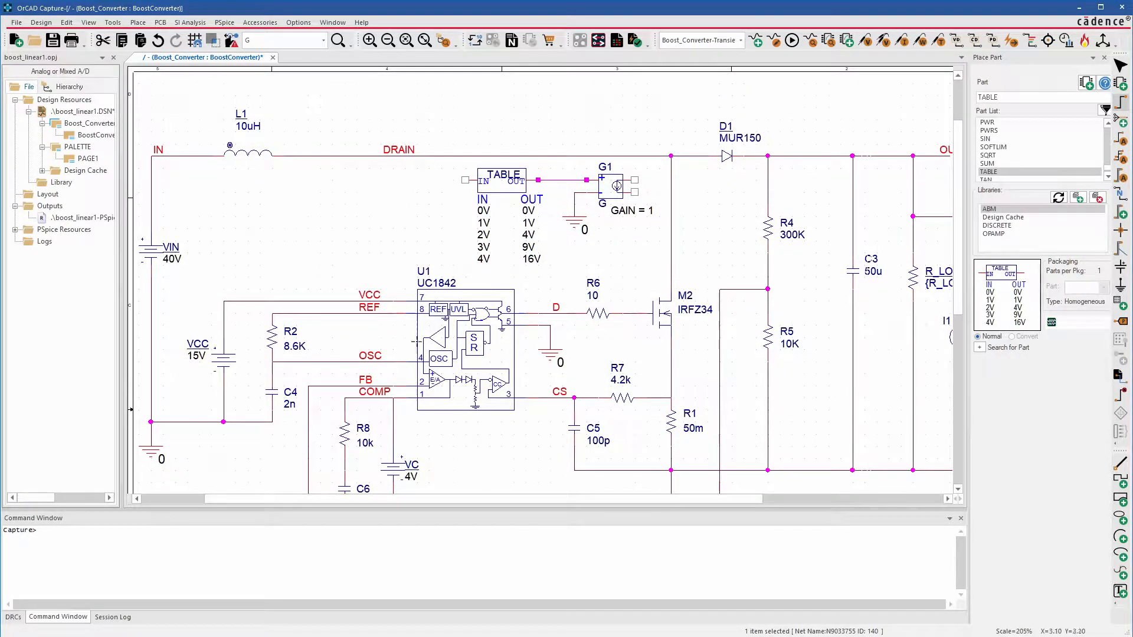
{"action": "scroll", "coordinate": [752, 265], "scroll_direction": "up", "scroll_amount": 1}
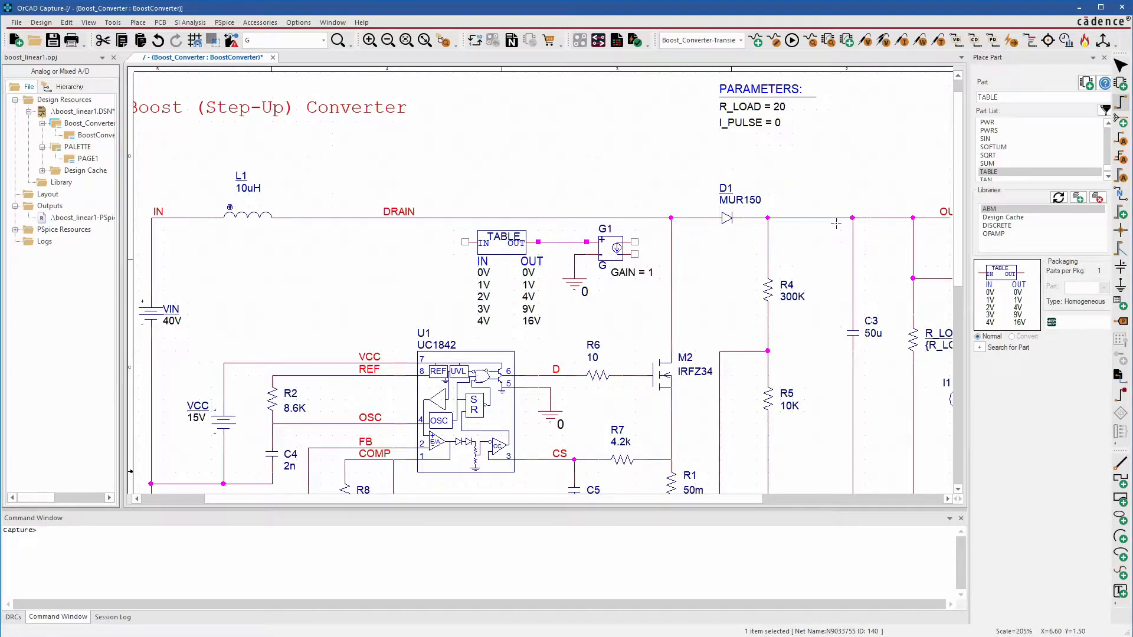
{"action": "key", "text": "Escape"}
{"action": "scroll", "coordinate": [547, 250], "scroll_direction": "down", "scroll_amount": 3}
{"action": "scroll", "coordinate": [558, 438], "scroll_direction": "down", "scroll_amount": 1}
{"action": "left_click_drag", "start_coordinate": [182, 188], "coordinate": [755, 488]}
{"action": "key", "text": "Delete"}
Join VIN's negative terminal to the converter's common ground rail and remove the leftover wiring between the DRAIN net and D1.
{"action": "scroll", "coordinate": [708, 460], "scroll_direction": "up", "scroll_amount": 2}
{"action": "left_click_drag", "start_coordinate": [155, 426], "coordinate": [155, 295]}
{"action": "scroll", "coordinate": [158, 164], "scroll_direction": "up", "scroll_amount": 3}
{"action": "left_click_drag", "start_coordinate": [224, 169], "coordinate": [417, 237]}
{"action": "scroll", "coordinate": [665, 243], "scroll_direction": "up", "scroll_amount": 3}
{"action": "left_click", "coordinate": [672, 320]}
{"action": "key", "text": "Delete"}
Move the TABLE part, G1 and their ground symbol down into the area cleared of the controller circuit.
{"action": "left_click_drag", "start_coordinate": [443, 245], "coordinate": [663, 354]}
{"action": "left_click_drag", "start_coordinate": [612, 269], "coordinate": [600, 342]}
{"action": "left_click", "coordinate": [679, 365]}
{"action": "left_click", "coordinate": [721, 371]}
Wire the feedback tap between R4 and R5 around to the TABLE part's input.
{"action": "key", "text": "w"}
{"action": "left_click", "coordinate": [720, 370]}
{"action": "left_click", "coordinate": [659, 491]}
{"action": "left_click", "coordinate": [380, 490]}
{"action": "left_click", "coordinate": [453, 334]}
Wire G1's upper output terminal down to the common ground rail.
{"action": "scroll", "coordinate": [622, 450], "scroll_direction": "down", "scroll_amount": 3}
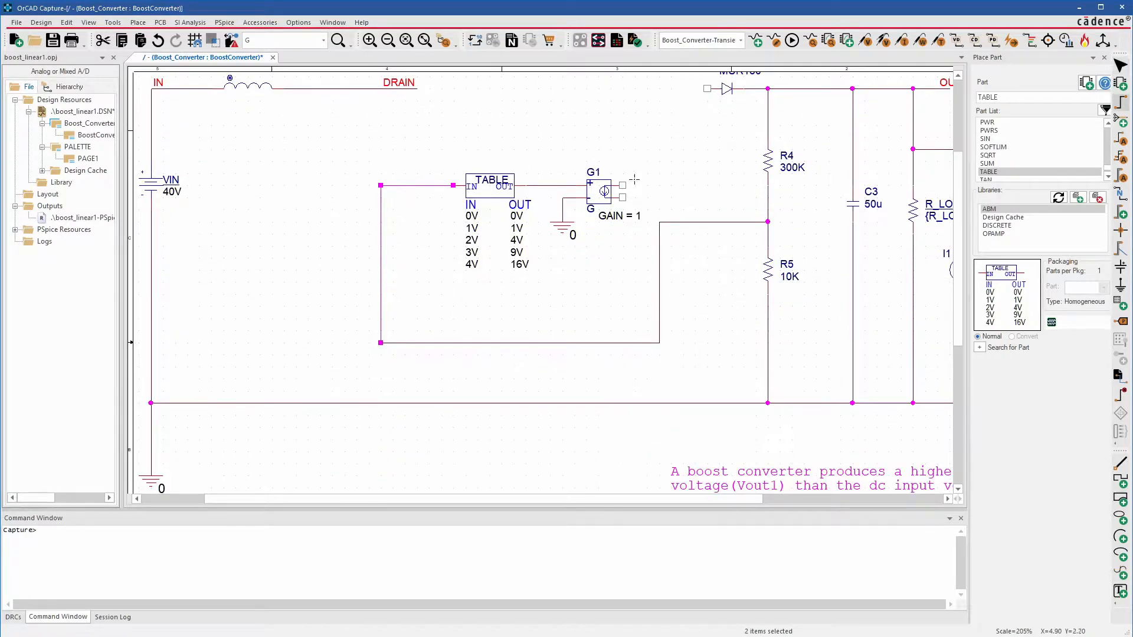
{"action": "left_click", "coordinate": [623, 185]}
{"action": "left_click", "coordinate": [708, 403]}
{"action": "key", "text": "Escape"}
Replace the ground symbol on G1's negative control input with a wire down to the common ground rail.
{"action": "left_click_drag", "start_coordinate": [563, 229], "coordinate": [564, 277]}
{"action": "key", "text": "Delete"}
{"action": "key", "text": "w"}
{"action": "left_click", "coordinate": [563, 270]}
{"action": "left_click", "coordinate": [563, 403]}
Wire G1's lower output terminal up to the anode of diode D1.
{"action": "scroll", "coordinate": [635, 285], "scroll_direction": "up", "scroll_amount": 5}
{"action": "left_click", "coordinate": [622, 334]}
{"action": "left_click", "coordinate": [659, 333]}
{"action": "left_click", "coordinate": [706, 224]}
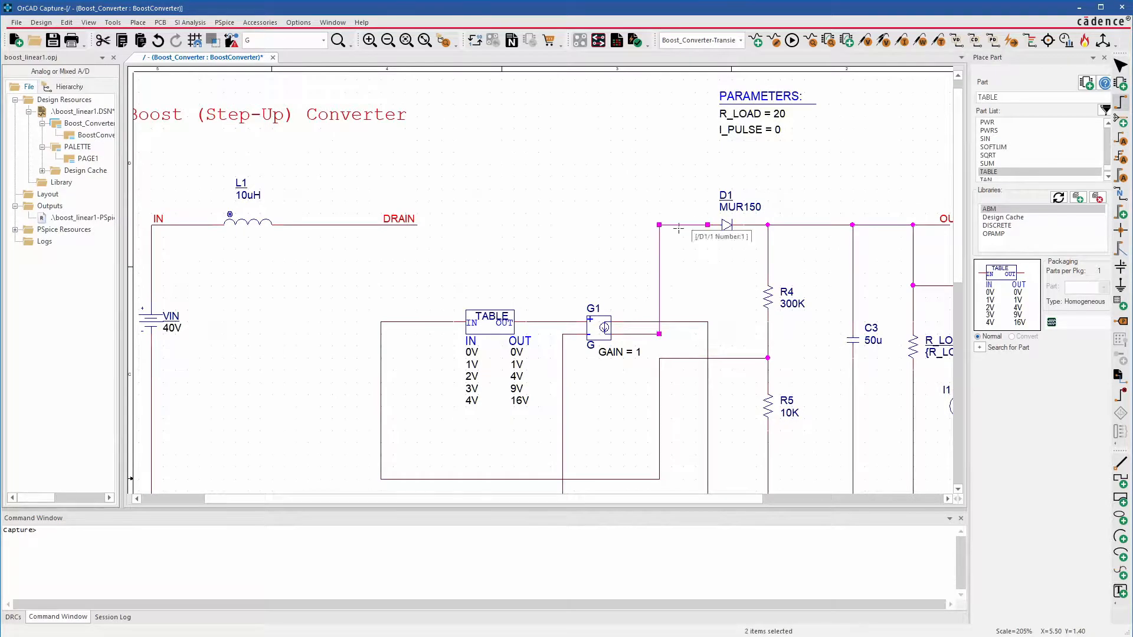
{"action": "key", "text": "Escape"}
Shift the vertical section of the feedback wire closer to the TABLE part's input.
{"action": "scroll", "coordinate": [602, 344], "scroll_direction": "down", "scroll_amount": 4}
{"action": "left_click_drag", "start_coordinate": [381, 320], "coordinate": [431, 318]}
{"action": "left_click", "coordinate": [425, 354]}
Delete inductor L1 and the DRAIN wire attached to it.
{"action": "scroll", "coordinate": [426, 358], "scroll_direction": "up", "scroll_amount": 2}
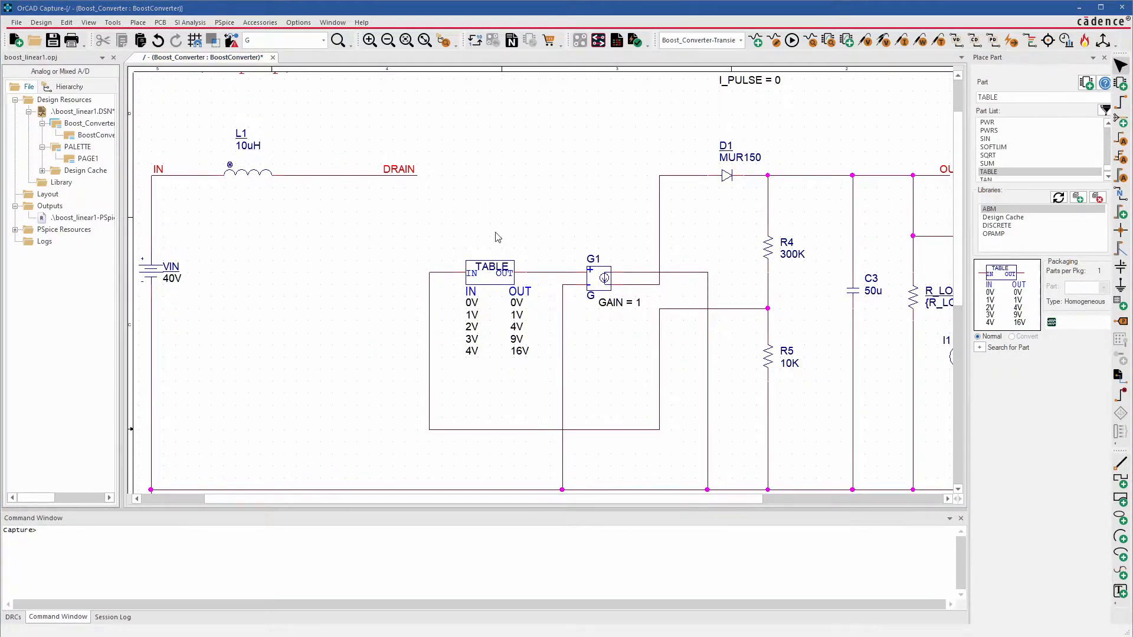
{"action": "left_click_drag", "start_coordinate": [490, 224], "coordinate": [205, 109]}
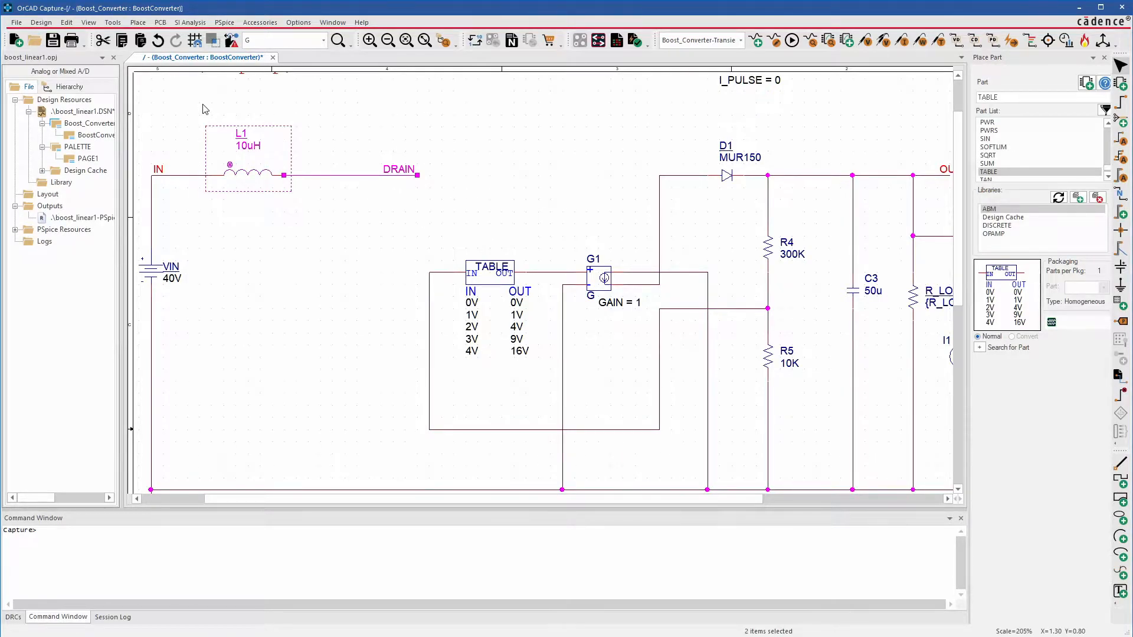
{"action": "key", "text": "Delete"}
Switch to the Excel workbook Book1.xlsx and arrange it beside the schematic so both its data and the TABLE part are accessible.
{"action": "key", "text": "alt+Tab"}
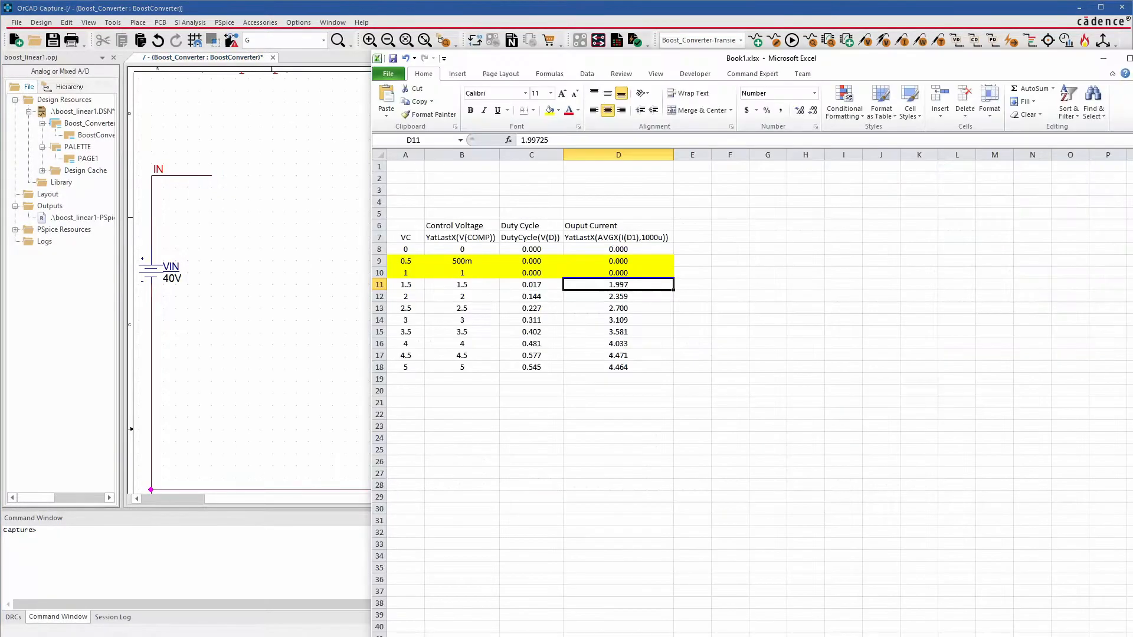
{"action": "left_click_drag", "start_coordinate": [586, 59], "coordinate": [1043, 55]}
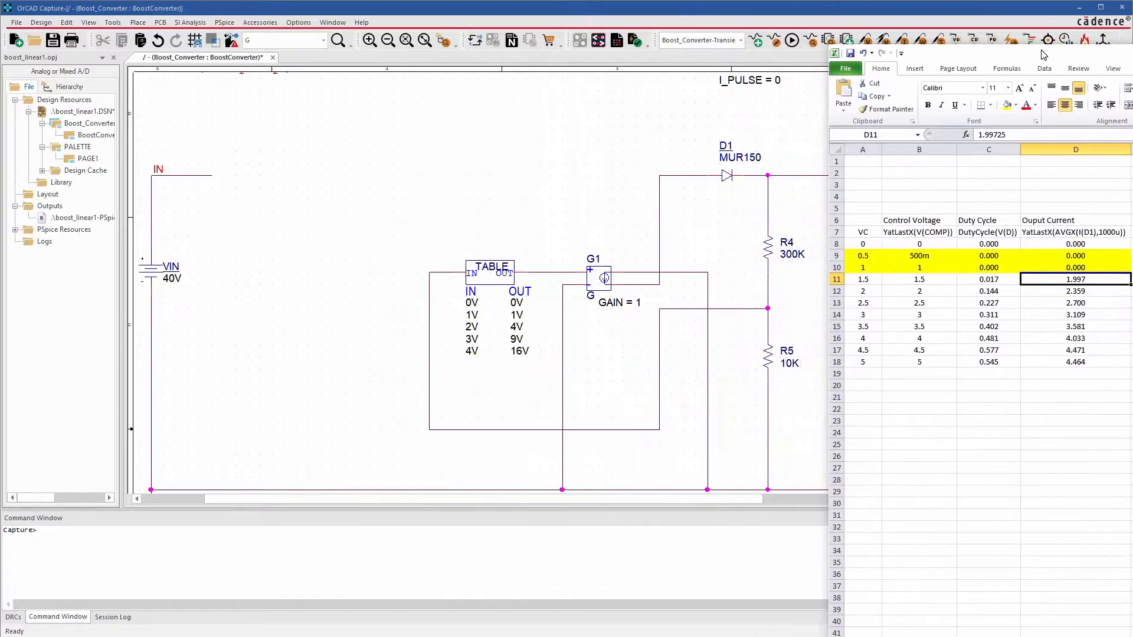
{"action": "left_click_drag", "start_coordinate": [974, 278], "coordinate": [1089, 360]}
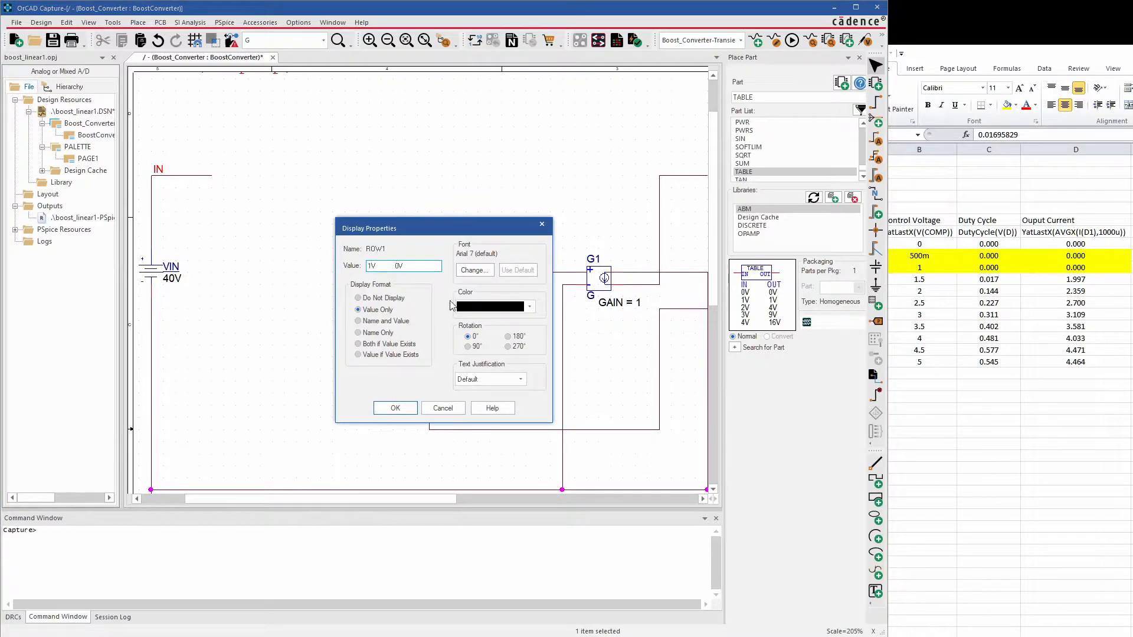
Set the TABLE part's ROW1 to 1V and 0V, and its ROW2 to 1.5V and 1.997V.
{"action": "key", "text": "Return"}
{"action": "double_click", "coordinate": [474, 317]}
{"action": "left_click", "coordinate": [371, 266]}
{"action": "type", "text": ".5"}
{"action": "left_click", "coordinate": [404, 266]}
{"action": "key", "text": "BackSpace"}
{"action": "type", "text": "0.1V"}
{"action": "type", "text": "7"}
{"action": "key", "text": "Return"}
Set the TABLE part's ROW3 to 2V and 2.359V, and its ROW4 to 2.5V and 2.700V.
{"action": "double_click", "coordinate": [479, 327]}
{"action": "left_click_drag", "start_coordinate": [373, 267], "coordinate": [359, 267]}
{"action": "left_click", "coordinate": [398, 266]}
{"action": "type", "text": "2.359"}
{"action": "key", "text": "Return"}
{"action": "double_click", "coordinate": [478, 337]}
{"action": "left_click", "coordinate": [371, 266]}
{"action": "type", "text": "2.5"}
{"action": "key", "text": "Return"}
Set the TABLE part's ROW5 to 3V and 3.581V.
{"action": "double_click", "coordinate": [474, 353]}
{"action": "left_click_drag", "start_coordinate": [372, 267], "coordinate": [346, 269]}
{"action": "left_click", "coordinate": [403, 266]}
{"action": "key", "text": "Return"}
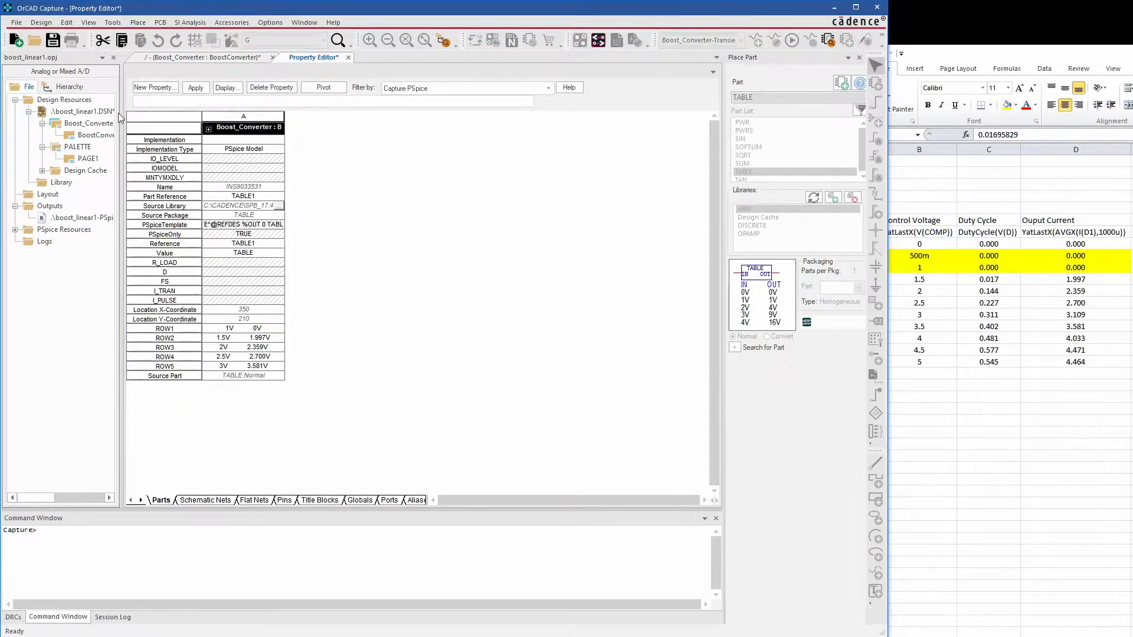
Examine TABLE1's ROW properties and how its PSpiceTemplate references the input, output and table rows.
{"action": "left_click", "coordinate": [288, 225]}
{"action": "left_click_drag", "start_coordinate": [464, 117], "coordinate": [665, 116]}
{"action": "left_click", "coordinate": [678, 136]}
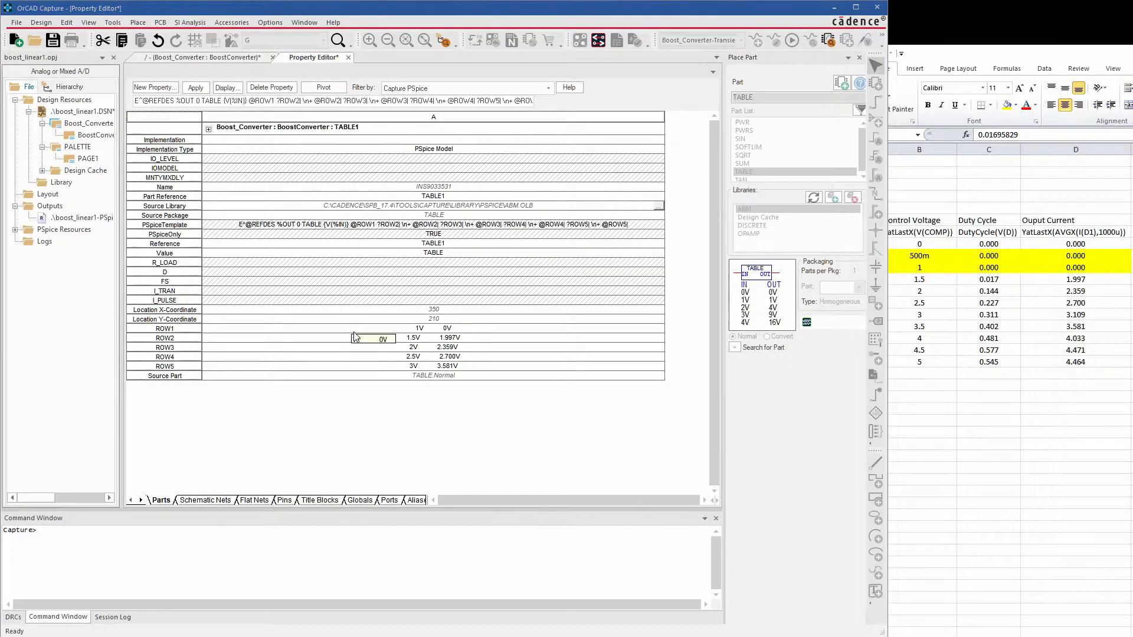
{"action": "left_click", "coordinate": [158, 330]}
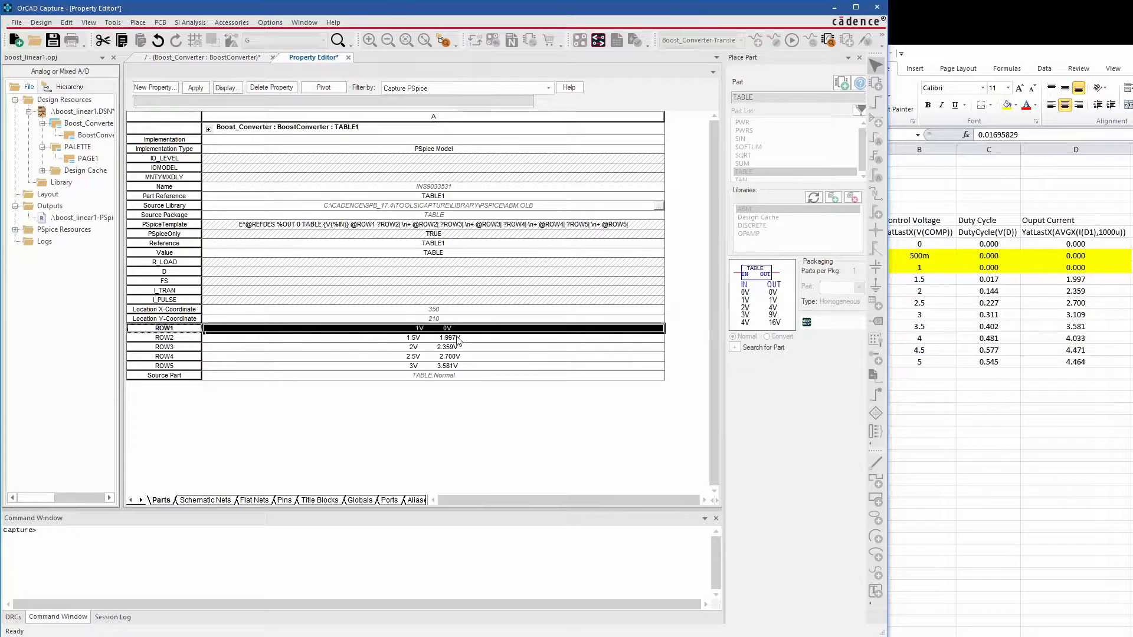
{"action": "left_click", "coordinate": [352, 226]}
{"action": "left_click", "coordinate": [352, 227]}
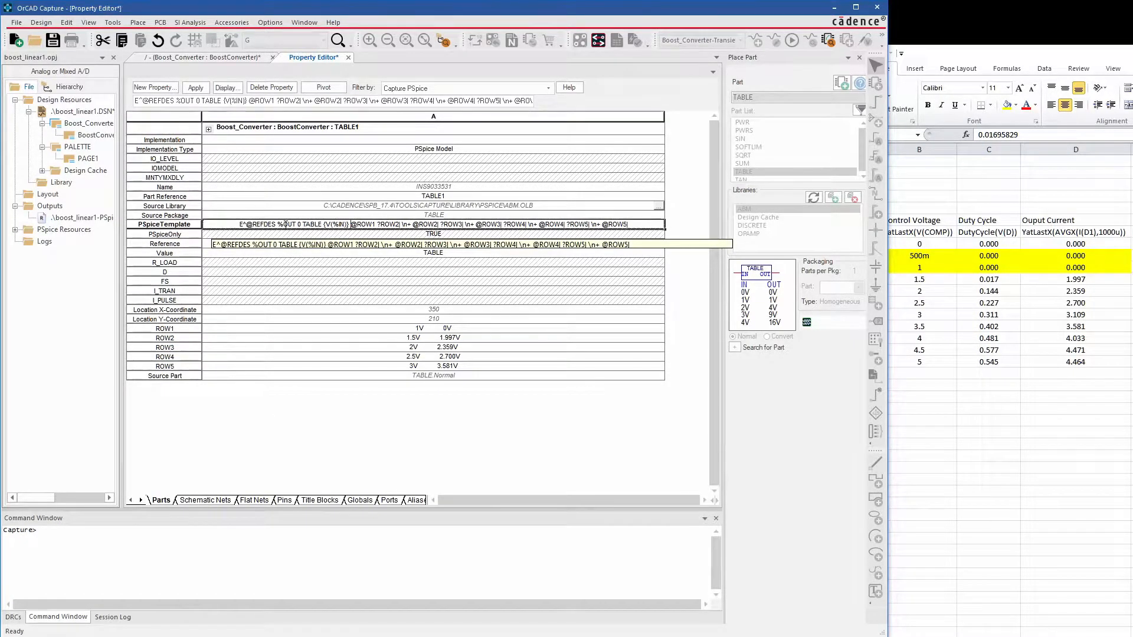
{"action": "left_click_drag", "start_coordinate": [308, 225], "coordinate": [322, 224]}
{"action": "left_click", "coordinate": [241, 225]}
{"action": "left_click_drag", "start_coordinate": [240, 225], "coordinate": [245, 225]}
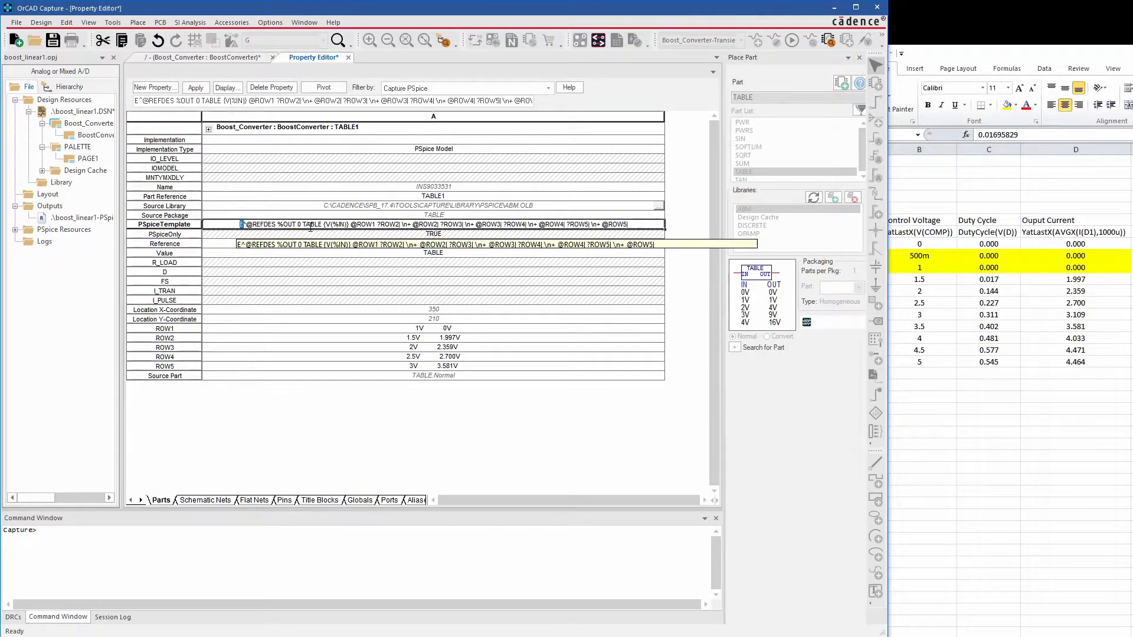
{"action": "double_click", "coordinate": [373, 224]}
{"action": "left_click_drag", "start_coordinate": [404, 225], "coordinate": [571, 227]}
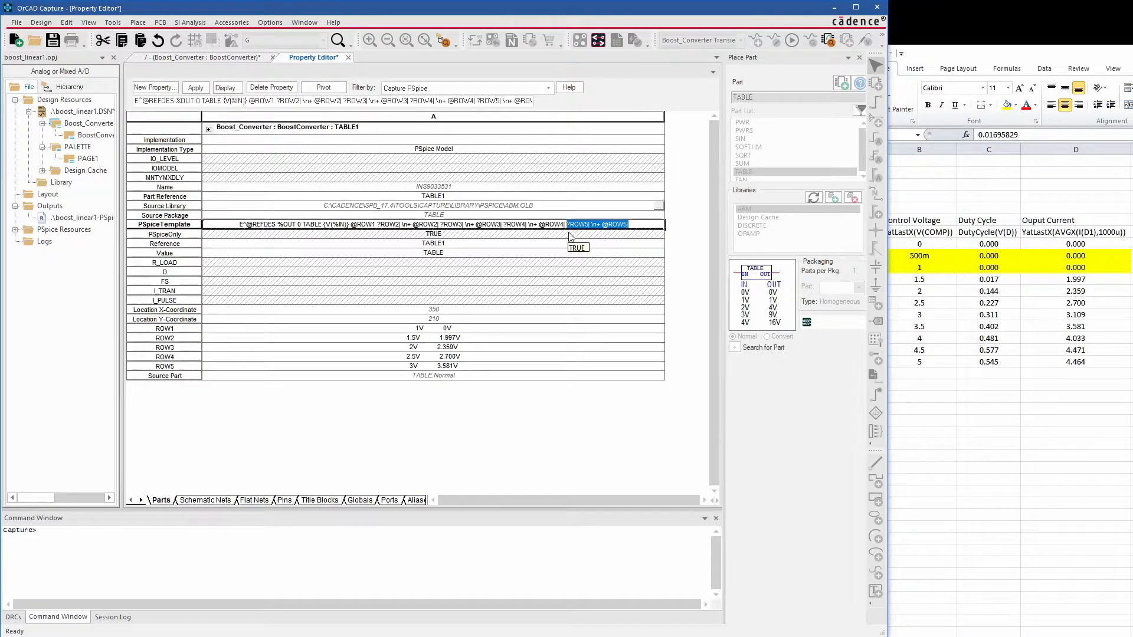
{"action": "left_click_drag", "start_coordinate": [644, 224], "coordinate": [567, 221]}
{"action": "key", "text": "ctrl+c"}
{"action": "left_click", "coordinate": [640, 225]}
{"action": "key", "text": "ctrl+v"}
{"action": "key", "text": "ctrl+v"}
{"action": "key", "text": "ctrl+v"}
{"action": "key", "text": "ctrl+v"}
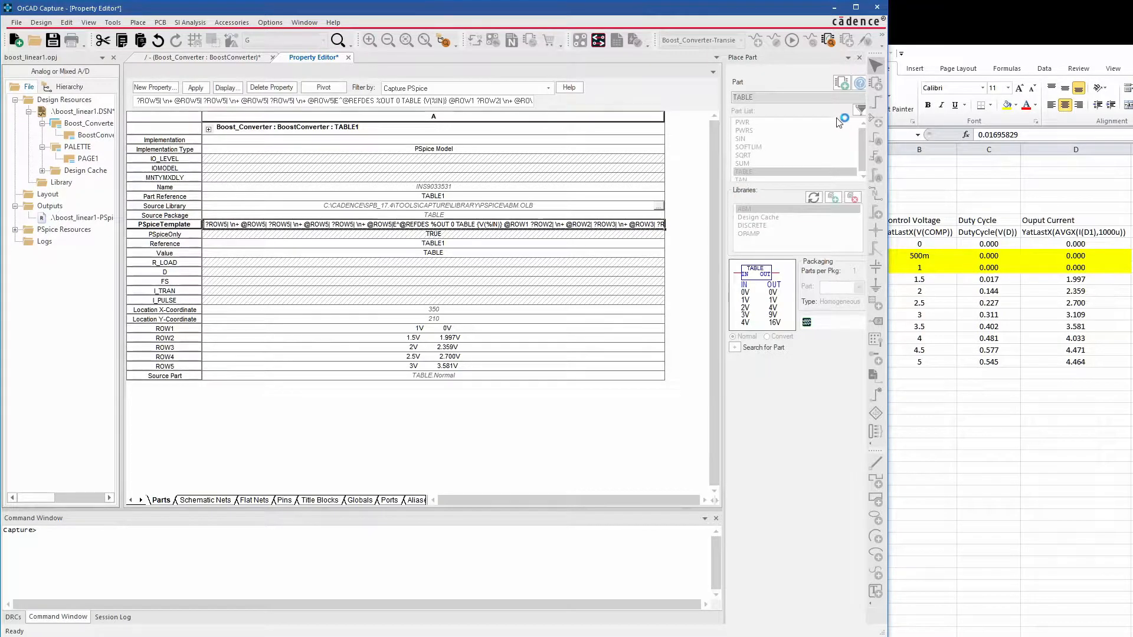
{"action": "left_click_drag", "start_coordinate": [888, 344], "coordinate": [1054, 344]}
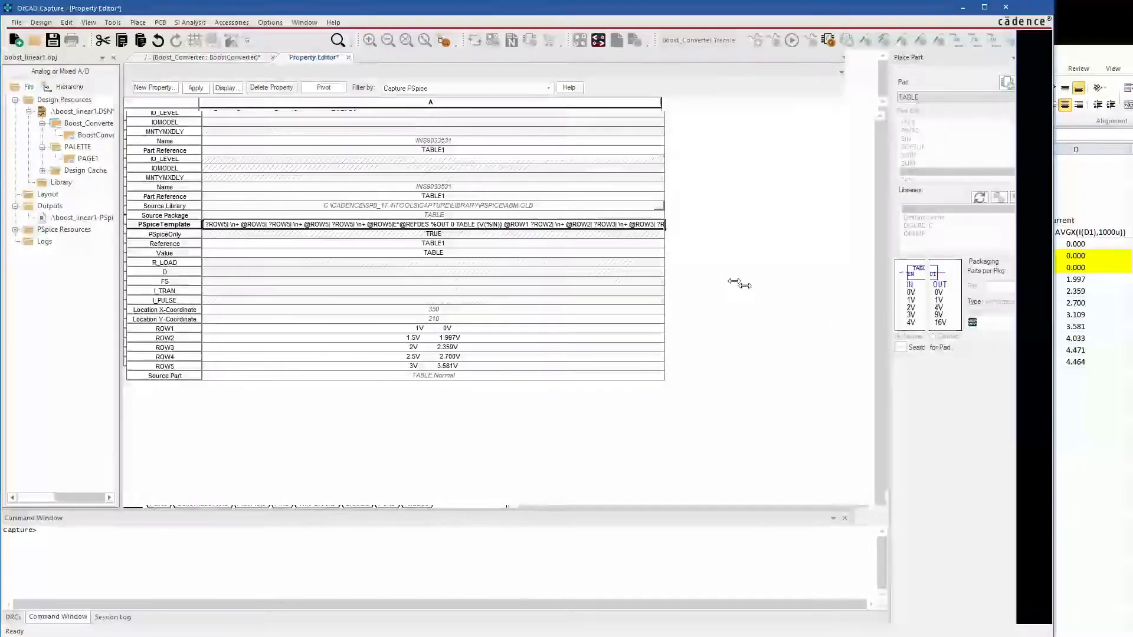
{"action": "left_click_drag", "start_coordinate": [664, 119], "coordinate": [824, 119]}
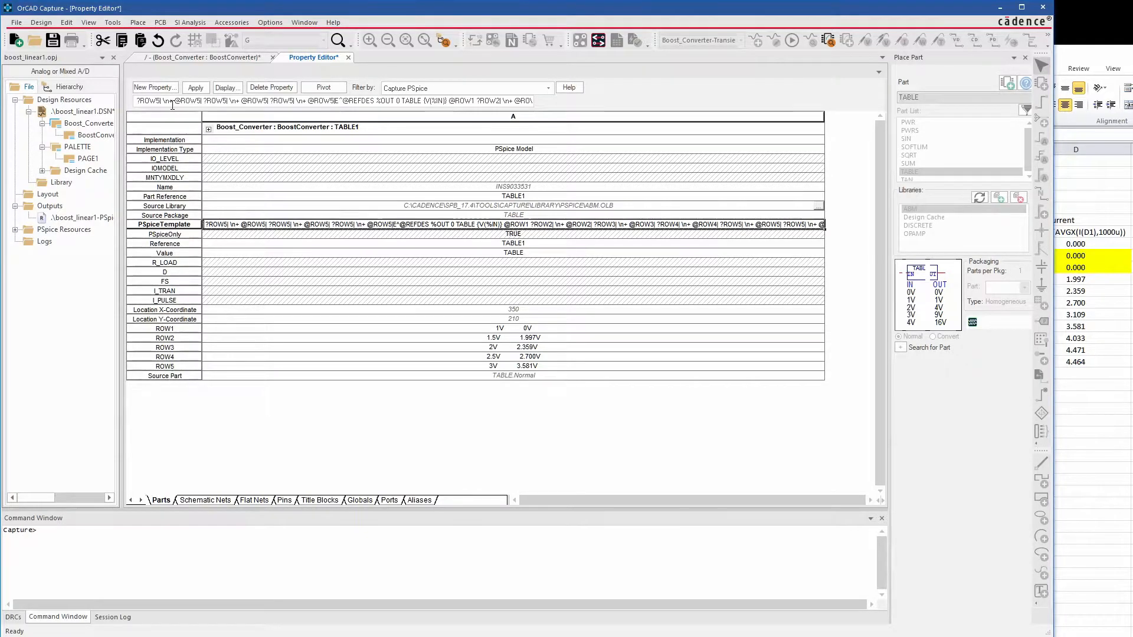
Add new properties named ROW6 and ROW7 to TABLE1, leaving their values empty.
{"action": "left_click", "coordinate": [153, 87]}
{"action": "type", "text": "ROW6"}
{"action": "key", "text": "Tab"}
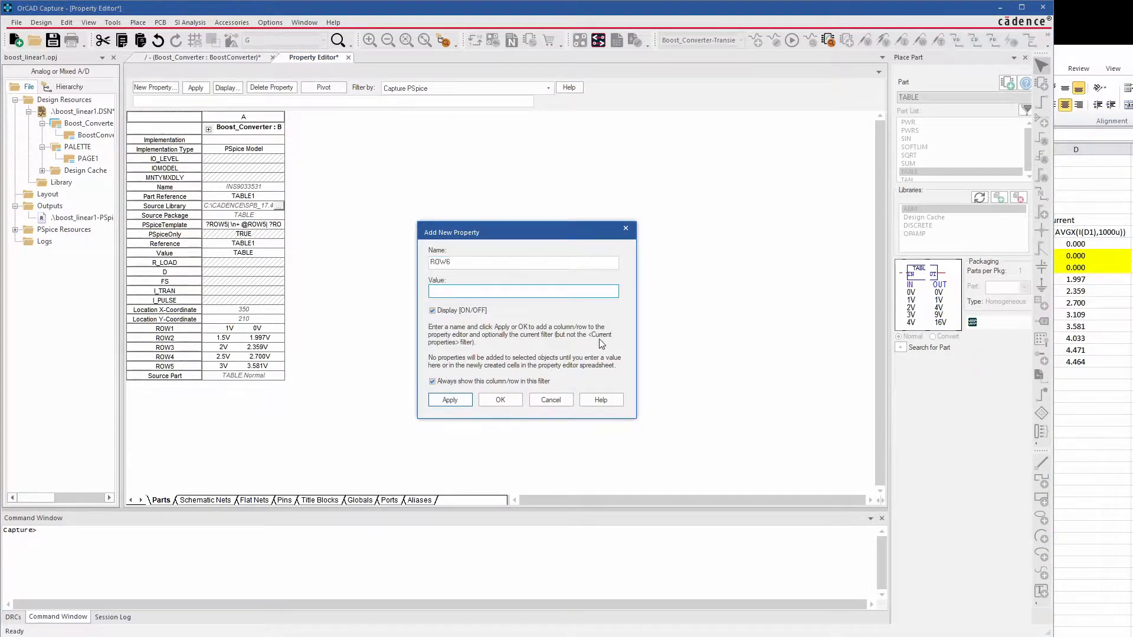
{"action": "left_click", "coordinate": [490, 405]}
{"action": "key", "text": "Return"}
{"action": "left_click", "coordinate": [155, 87]}
{"action": "type", "text": "ROW7"}
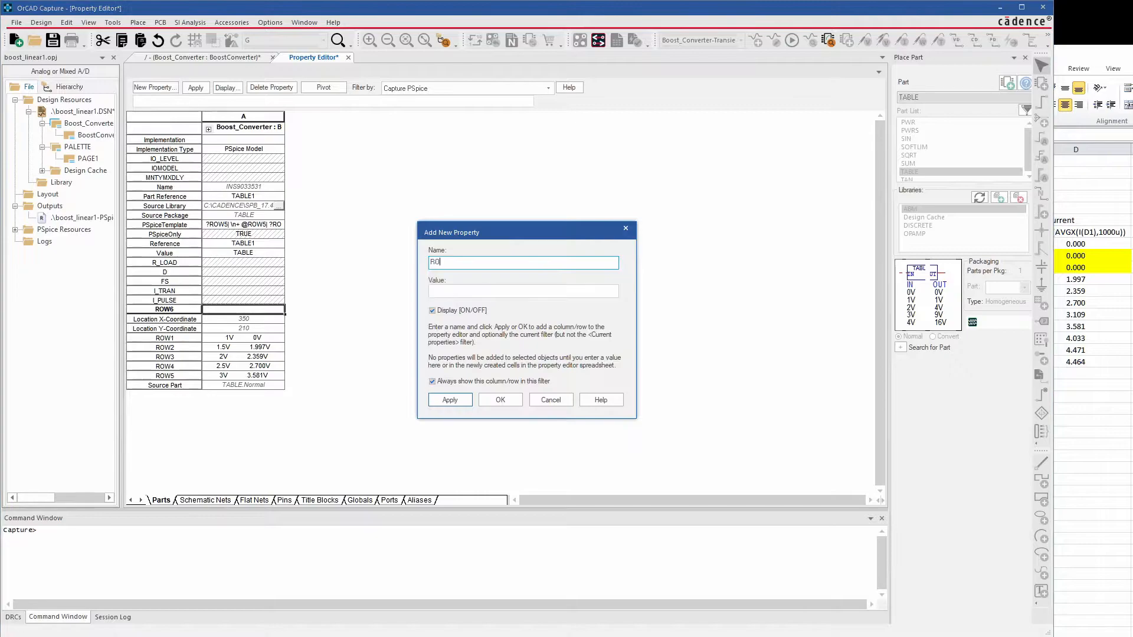
{"action": "left_click", "coordinate": [493, 402]}
{"action": "left_click", "coordinate": [474, 409]}
Add new properties named ROW8 and ROW9 to TABLE1, leaving their values empty.
{"action": "left_click", "coordinate": [155, 88]}
{"action": "type", "text": "ROW8"}
{"action": "left_click", "coordinate": [458, 406]}
{"action": "left_click", "coordinate": [478, 408]}
{"action": "left_click", "coordinate": [456, 404]}
{"action": "type", "text": "ROW9"}
{"action": "left_click", "coordinate": [496, 407]}
{"action": "left_click_drag", "start_coordinate": [393, 128], "coordinate": [667, 131]}
{"action": "left_click", "coordinate": [525, 225]}
{"action": "left_click_drag", "start_coordinate": [532, 102], "coordinate": [394, 102]}
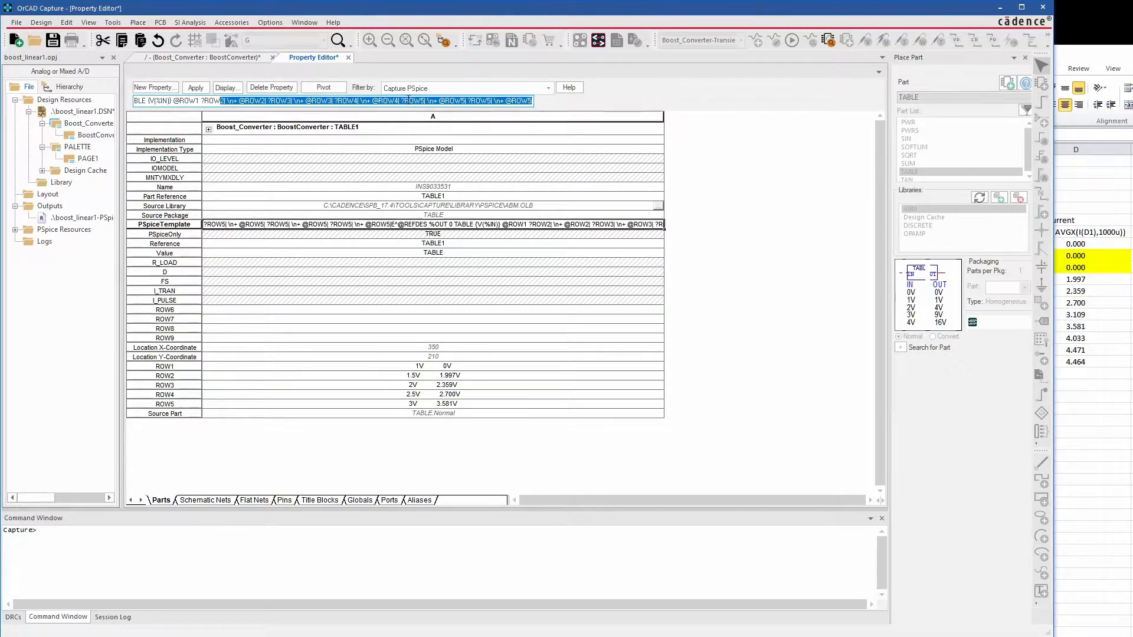
{"action": "left_click", "coordinate": [609, 236]}
{"action": "left_click_drag", "start_coordinate": [664, 116], "coordinate": [995, 115]}
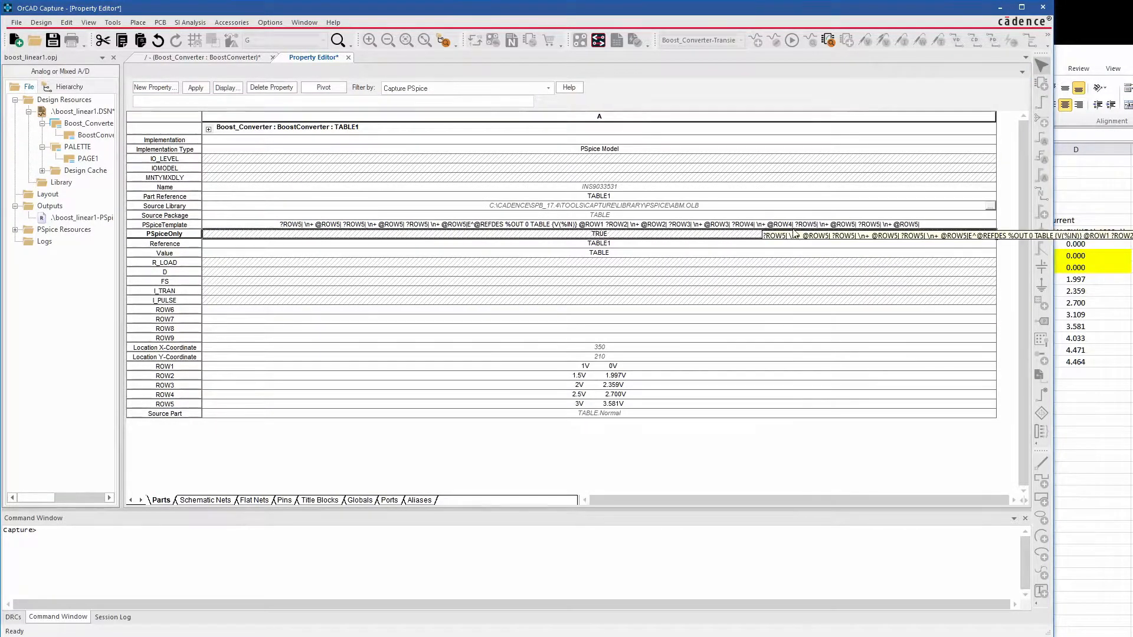
{"action": "left_click", "coordinate": [759, 227]}
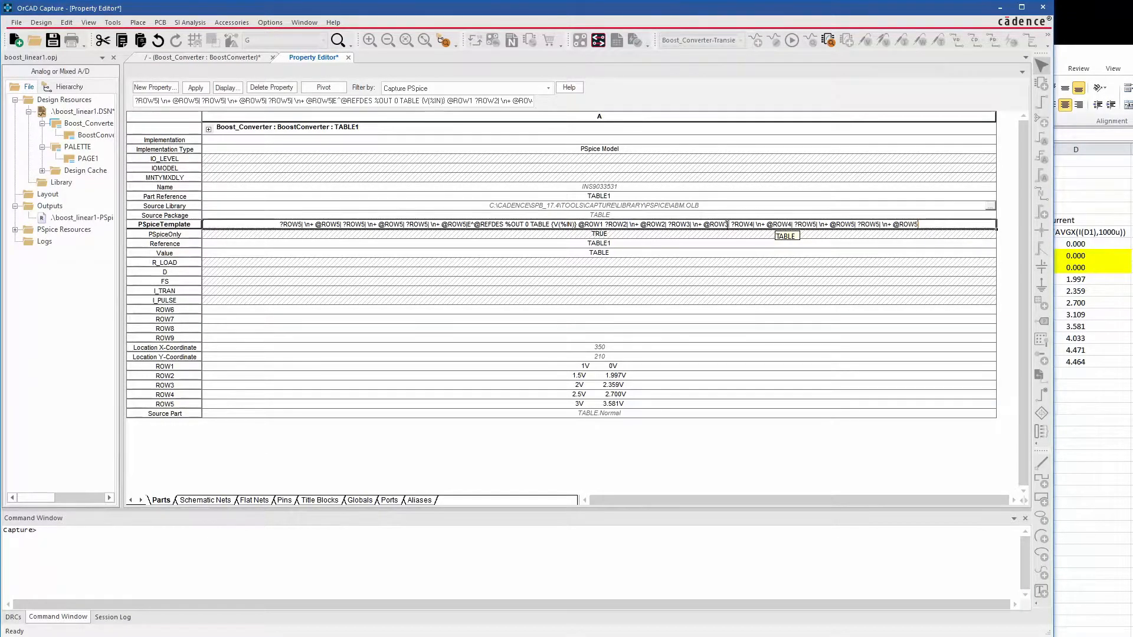
{"action": "left_click", "coordinate": [279, 224]}
{"action": "left_click_drag", "start_coordinate": [279, 225], "coordinate": [466, 224]}
{"action": "key", "text": "Delete"}
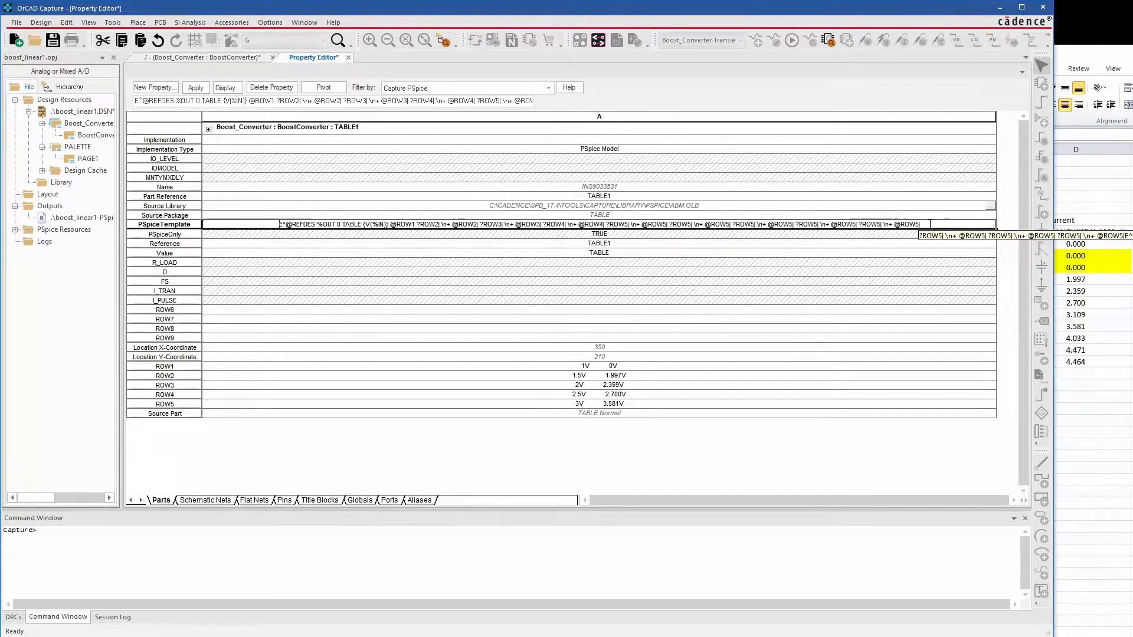
Renumber the duplicated ROW5 references in the PSpiceTemplate consecutively as ROW6, ROW7, ROW8 and ROW9.
{"action": "left_click", "coordinate": [692, 225]}
{"action": "key", "text": "BackSpace"}
{"action": "type", "text": "6"}
{"action": "left_click", "coordinate": [754, 225]}
{"action": "key", "text": "BackSpace"}
{"action": "type", "text": "6"}
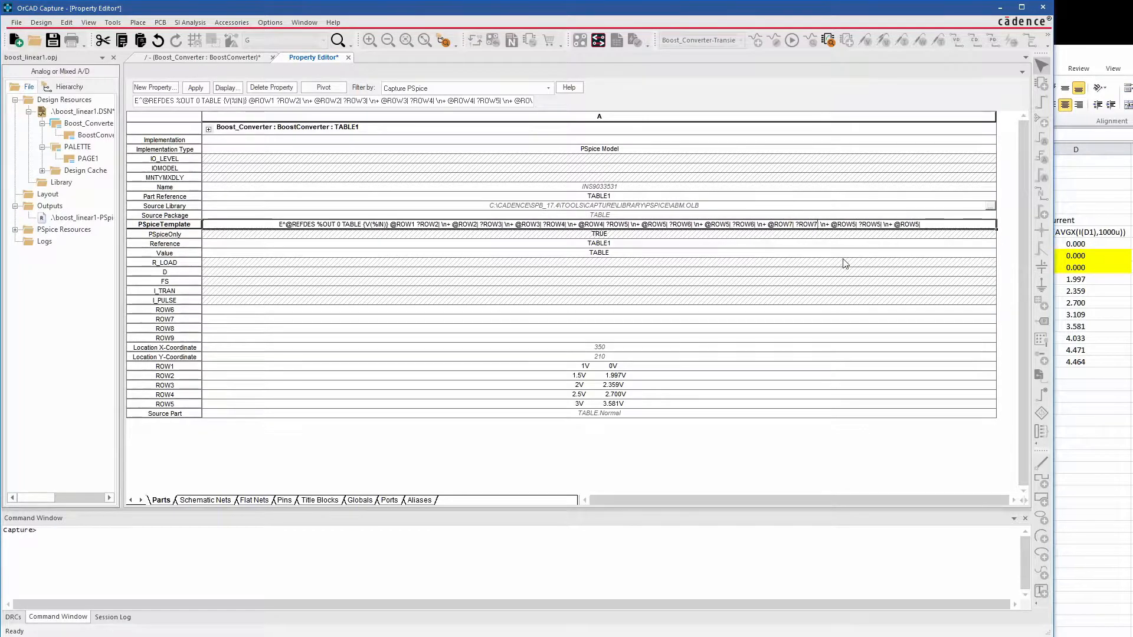
{"action": "left_click", "coordinate": [856, 225]}
{"action": "key", "text": "BackSpace"}
{"action": "type", "text": "8"}
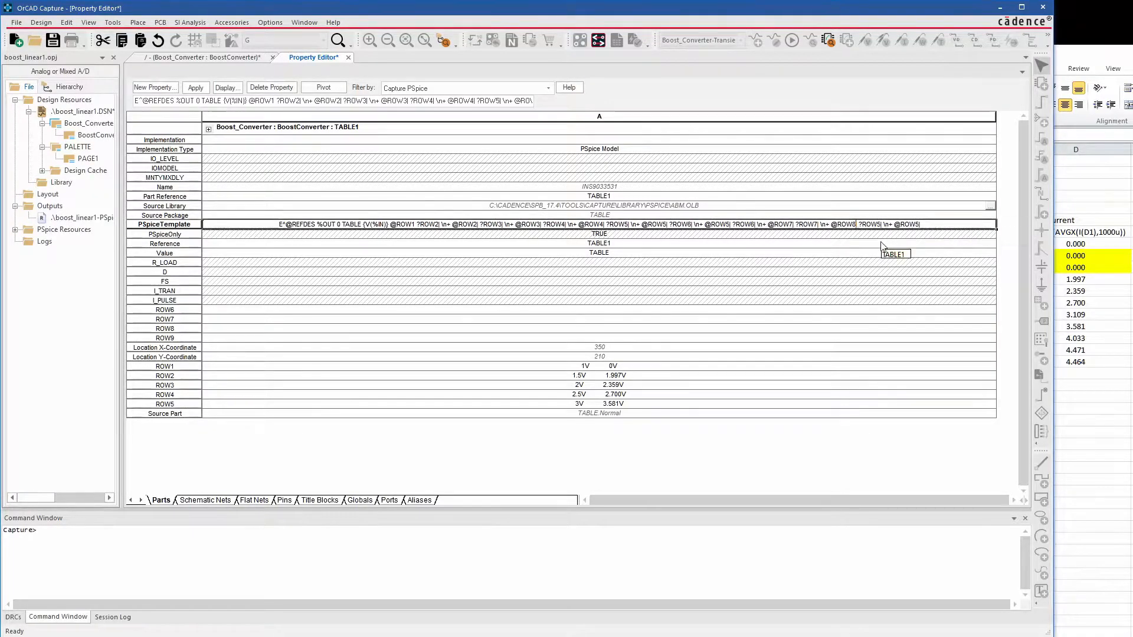
{"action": "left_click", "coordinate": [729, 225]}
{"action": "key", "text": "BackSpace"}
{"action": "type", "text": "6"}
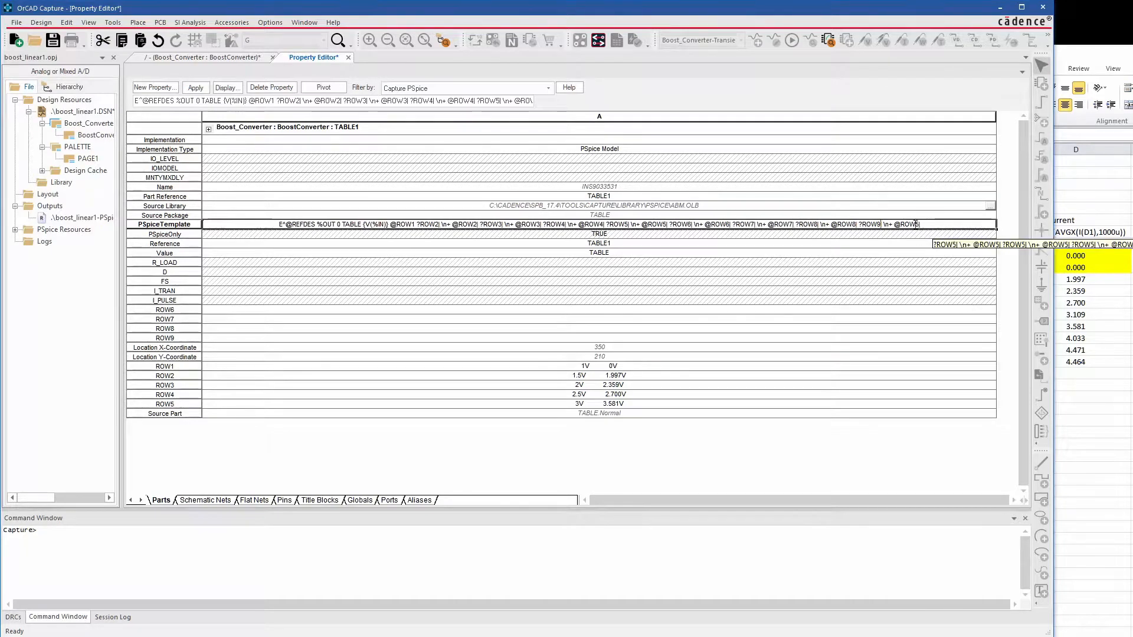
{"action": "key", "text": "BackSpace"}
{"action": "type", "text": "9"}
{"action": "left_click", "coordinate": [890, 250]}
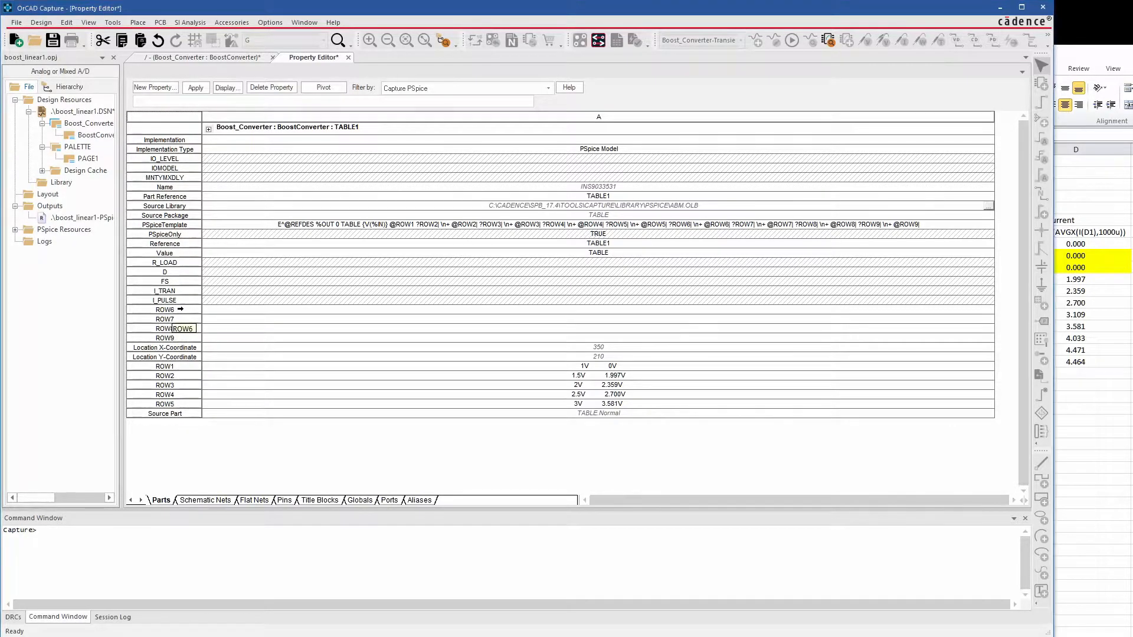
Fill TABLE1's ROW6, ROW7, ROW8 and ROW9 properties with 1V and 0V, and return to the schematic.
{"action": "left_click_drag", "start_coordinate": [180, 310], "coordinate": [180, 337]}
{"action": "left_click", "coordinate": [365, 329]}
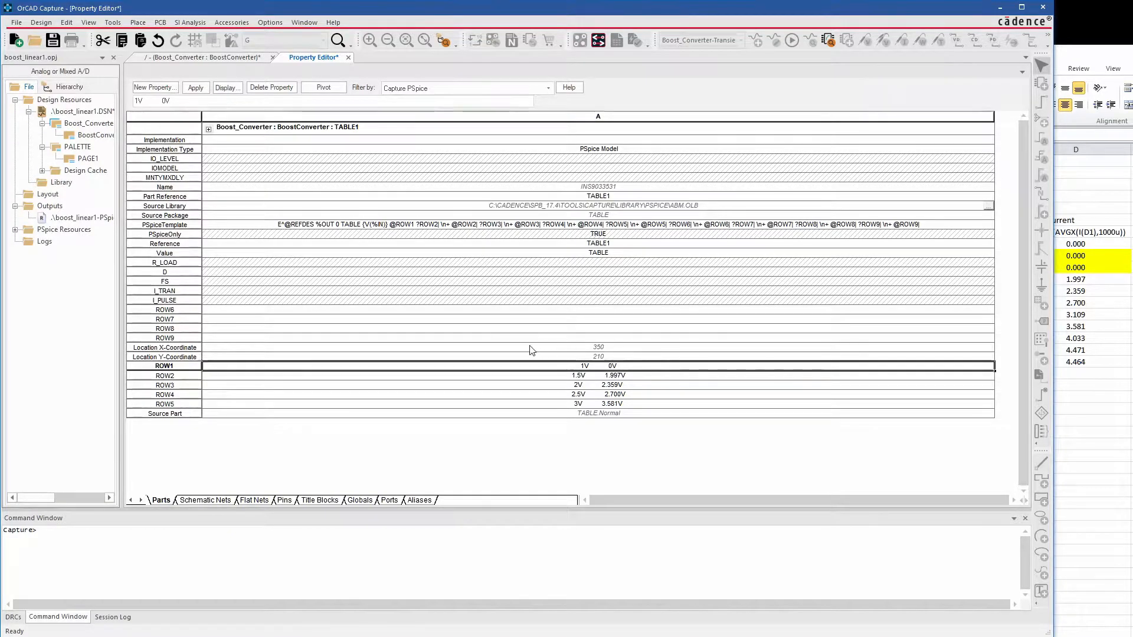
{"action": "left_click_drag", "start_coordinate": [600, 310], "coordinate": [603, 333]}
{"action": "type", "text": "1V 0V"}
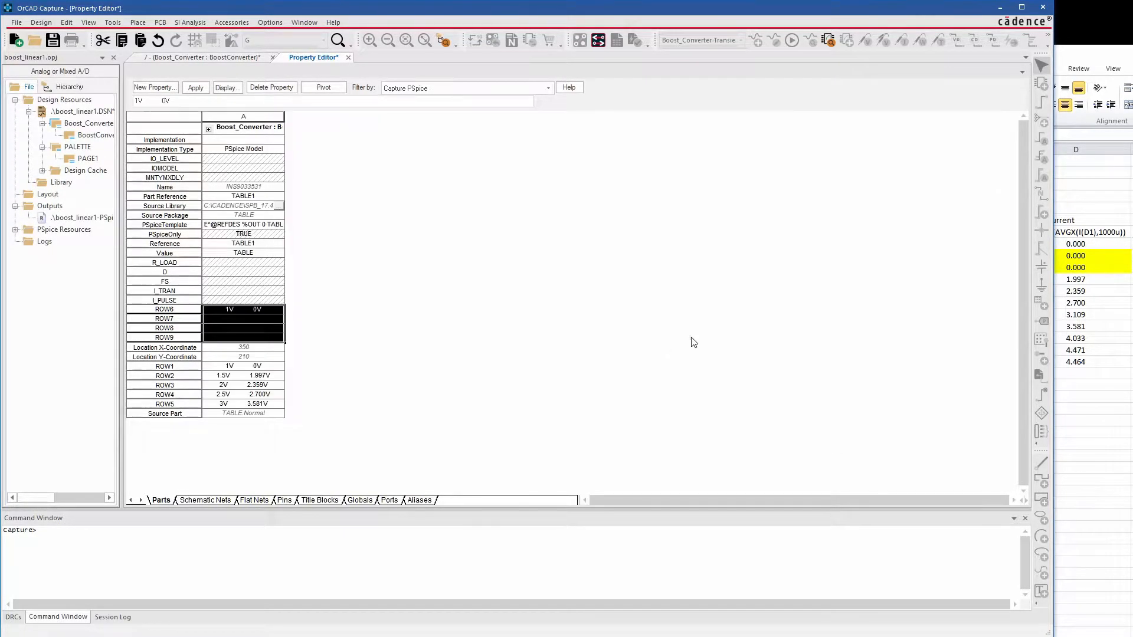
{"action": "left_click", "coordinate": [240, 319]}
{"action": "type", "text": "1V          0V"}
{"action": "left_click", "coordinate": [248, 328]}
{"action": "type", "text": "1V          0V"}
{"action": "left_click", "coordinate": [269, 337]}
{"action": "type", "text": "1V           0V"}
{"action": "left_click", "coordinate": [348, 57]}
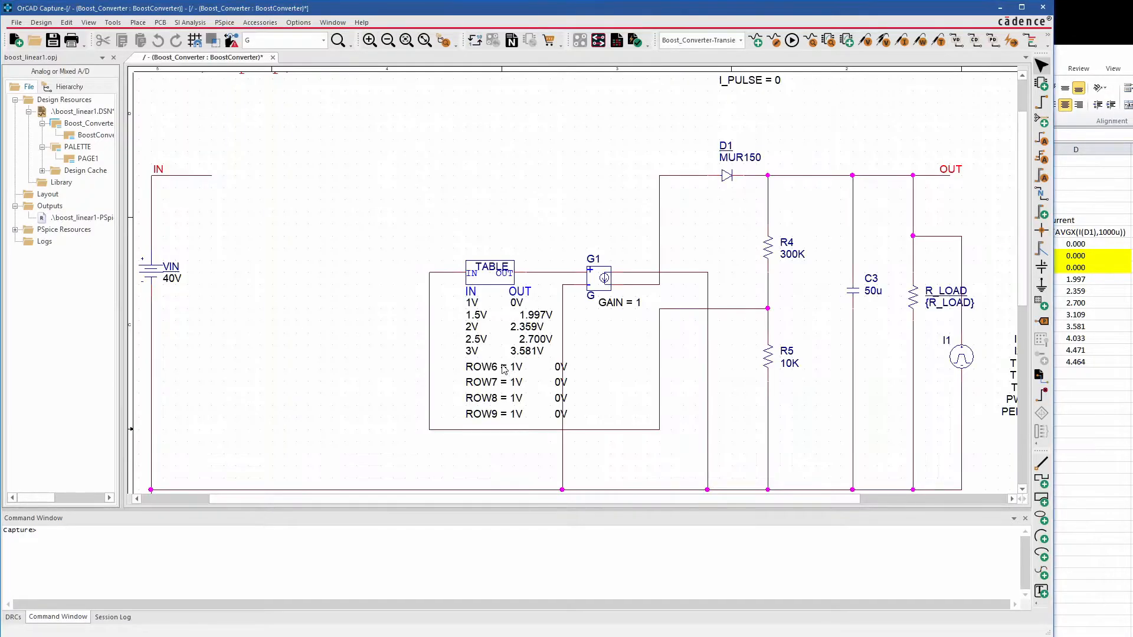
Set the display format of TABLE1's ROW6 to ROW9 properties to Value Only and return to the schematic.
{"action": "left_click", "coordinate": [490, 368]}
{"action": "double_click", "coordinate": [486, 276]}
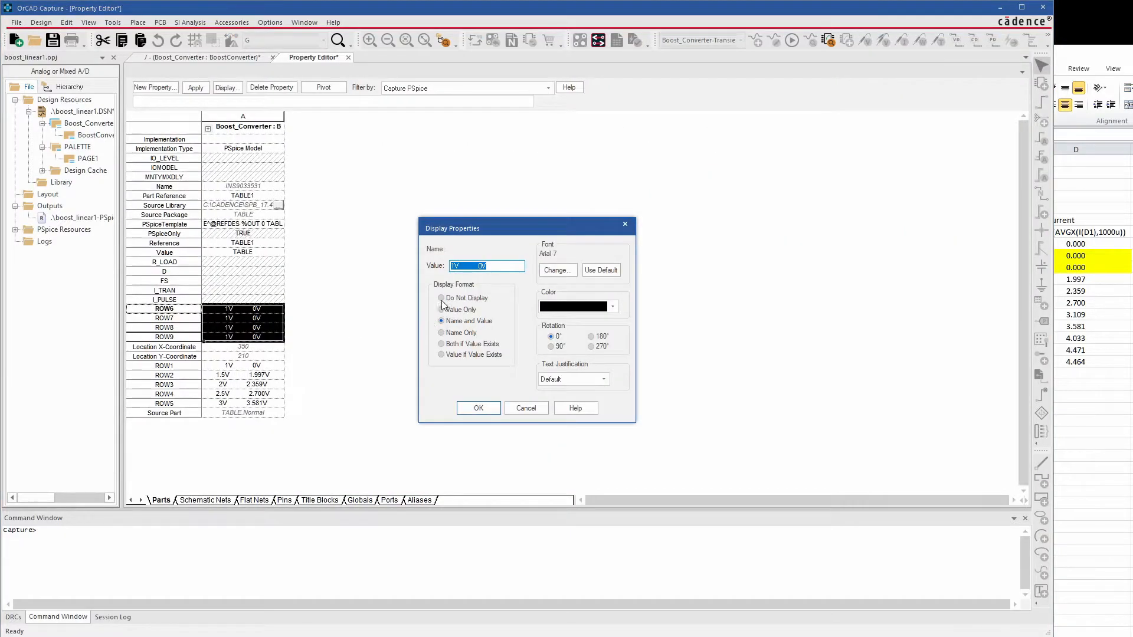
{"action": "left_click", "coordinate": [442, 299]}
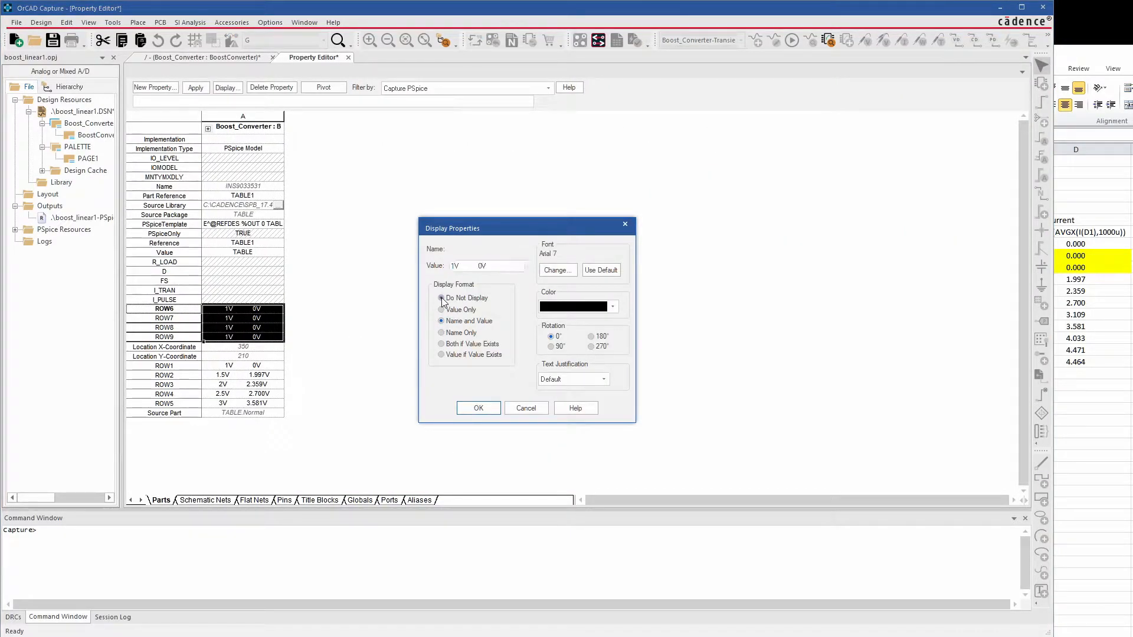
{"action": "left_click", "coordinate": [479, 409]}
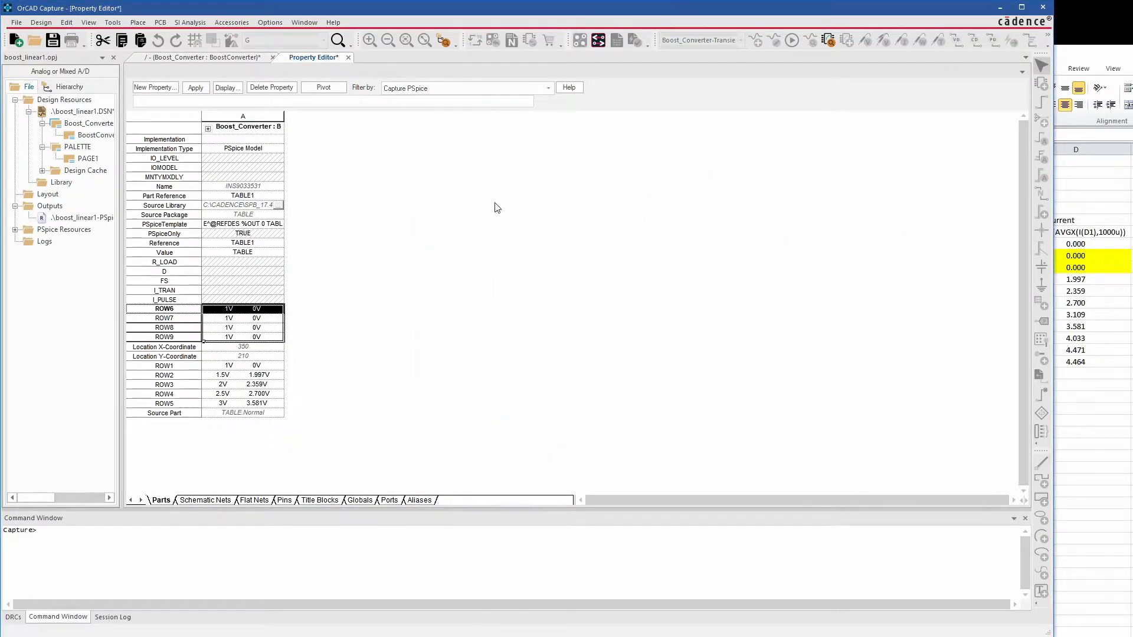
{"action": "left_click", "coordinate": [349, 57]}
Set the TABLE part's ROW6 to 3.5V and 3.518V, and its ROW7 to 4V and 4.033V.
{"action": "left_click_drag", "start_coordinate": [1054, 402], "coordinate": [907, 401]}
{"action": "double_click", "coordinate": [508, 368]}
{"action": "left_click", "coordinate": [382, 266]}
{"action": "key", "text": "BackSpace"}
{"action": "type", "text": "3.58"}
{"action": "left_click", "coordinate": [405, 408]}
{"action": "double_click", "coordinate": [476, 383]}
{"action": "left_click", "coordinate": [381, 267]}
{"action": "key", "text": "BackSpace"}
{"action": "type", "text": "3.6"}
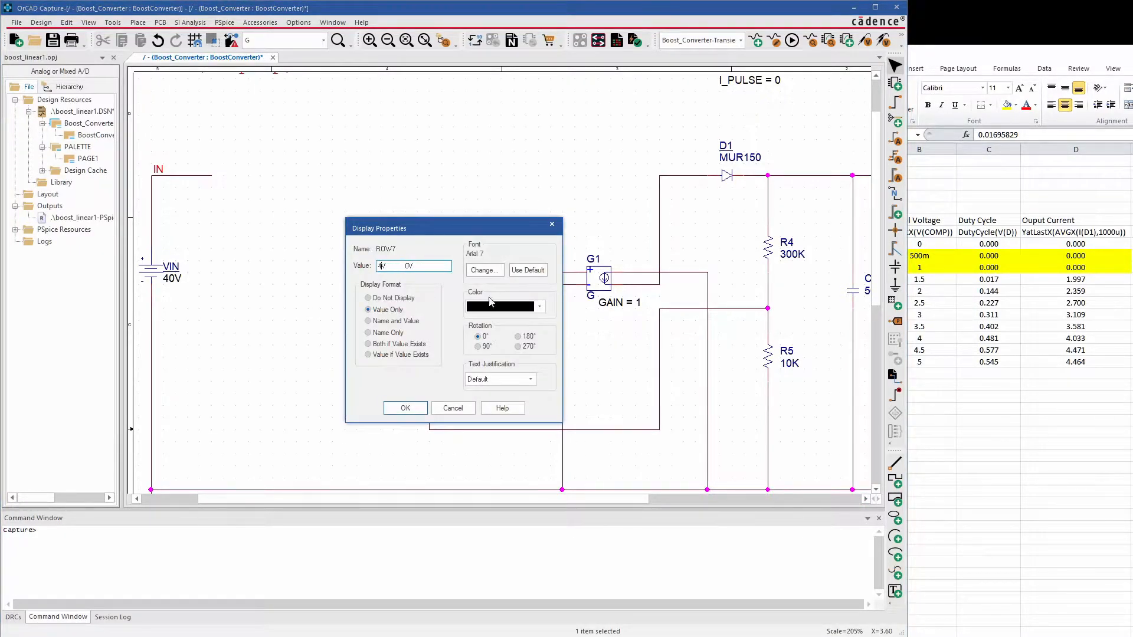
{"action": "left_click", "coordinate": [405, 408]}
Set the TABLE part's ROW8 to 4.5V and 4.471V, and its ROW9 to 5V and 4.464V.
{"action": "double_click", "coordinate": [475, 397]}
{"action": "left_click", "coordinate": [382, 266]}
{"action": "key", "text": "BackSpace"}
{"action": "type", "text": "4.5"}
{"action": "type", "text": "1"}
{"action": "left_click", "coordinate": [406, 409]}
{"action": "double_click", "coordinate": [475, 412]}
{"action": "left_click", "coordinate": [382, 266]}
{"action": "type", "text": "464V"}
{"action": "left_click", "coordinate": [405, 409]}
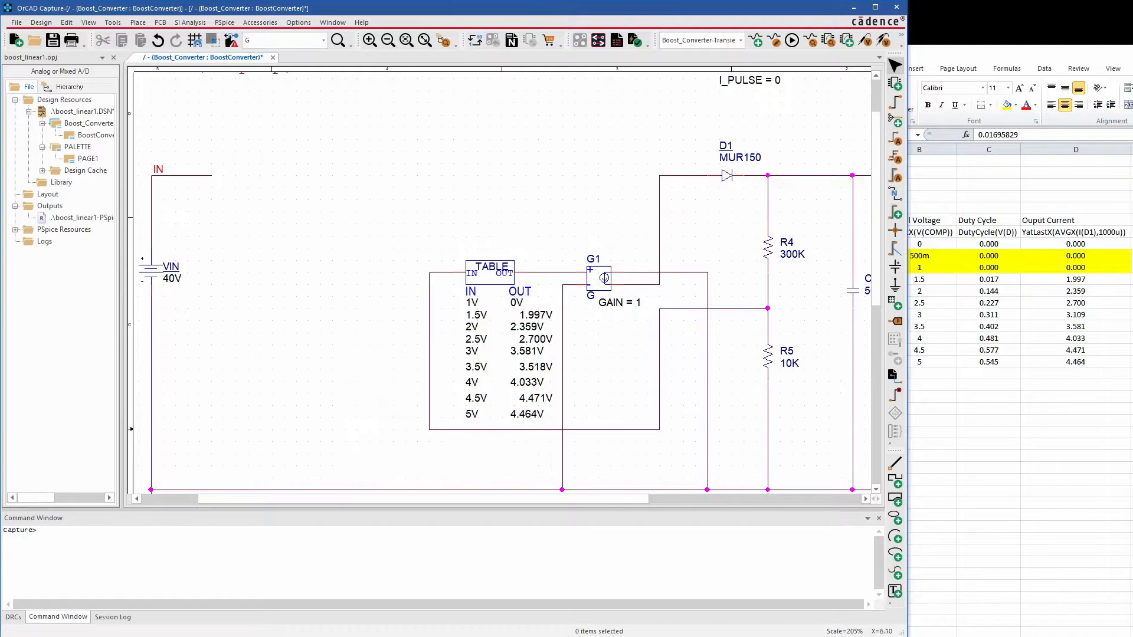
Remove the extra spaces before ROW2's 1.997V output so it lines up with the OUT column.
{"action": "left_click", "coordinate": [538, 316]}
{"action": "double_click", "coordinate": [535, 315]}
{"action": "left_click", "coordinate": [408, 266]}
{"action": "key", "text": "BackSpace"}
{"action": "key", "text": "BackSpace"}
{"action": "left_click", "coordinate": [405, 410]}
{"action": "double_click", "coordinate": [475, 315]}
{"action": "left_click", "coordinate": [410, 267]}
{"action": "key", "text": "BackSpace"}
{"action": "left_click", "coordinate": [405, 413]}
Remove the extra spaces before the ROW4, ROW6 and ROW8 outputs to align them with the OUT column, and save the design.
{"action": "double_click", "coordinate": [531, 343]}
{"action": "left_click", "coordinate": [407, 411]}
{"action": "double_click", "coordinate": [531, 370]}
{"action": "left_click", "coordinate": [408, 411]}
{"action": "double_click", "coordinate": [528, 397]}
{"action": "left_click", "coordinate": [405, 266]}
{"action": "key", "text": "BackSpace"}
{"action": "key", "text": "BackSpace"}
{"action": "left_click", "coordinate": [416, 411]}
{"action": "key", "text": "ctrl+s"}
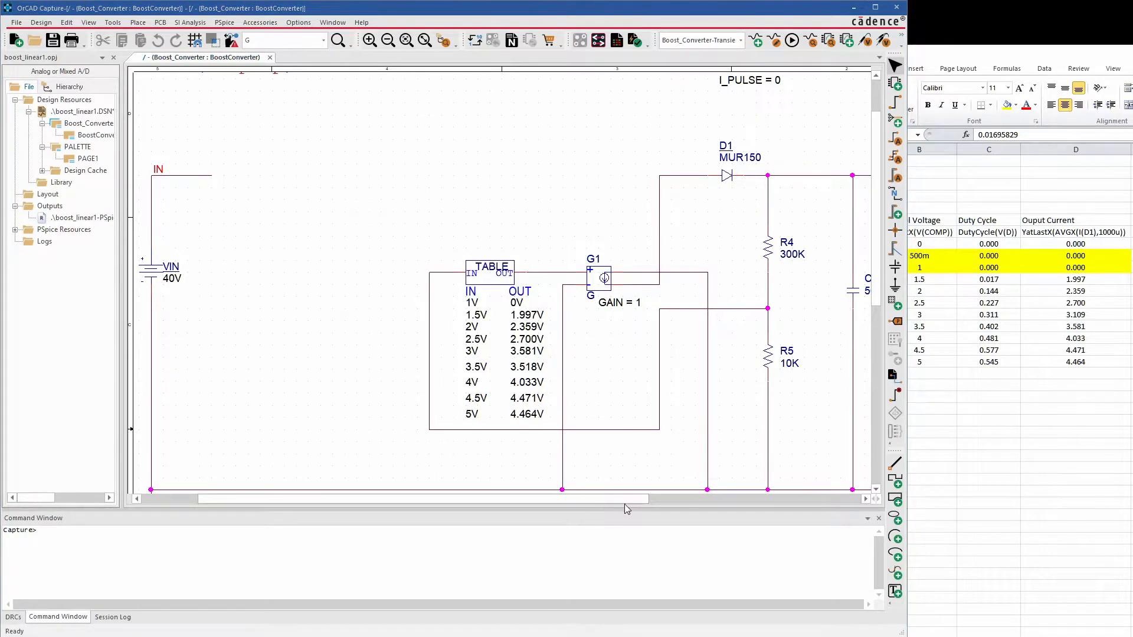
{"action": "left_click_drag", "start_coordinate": [623, 502], "coordinate": [684, 504]}
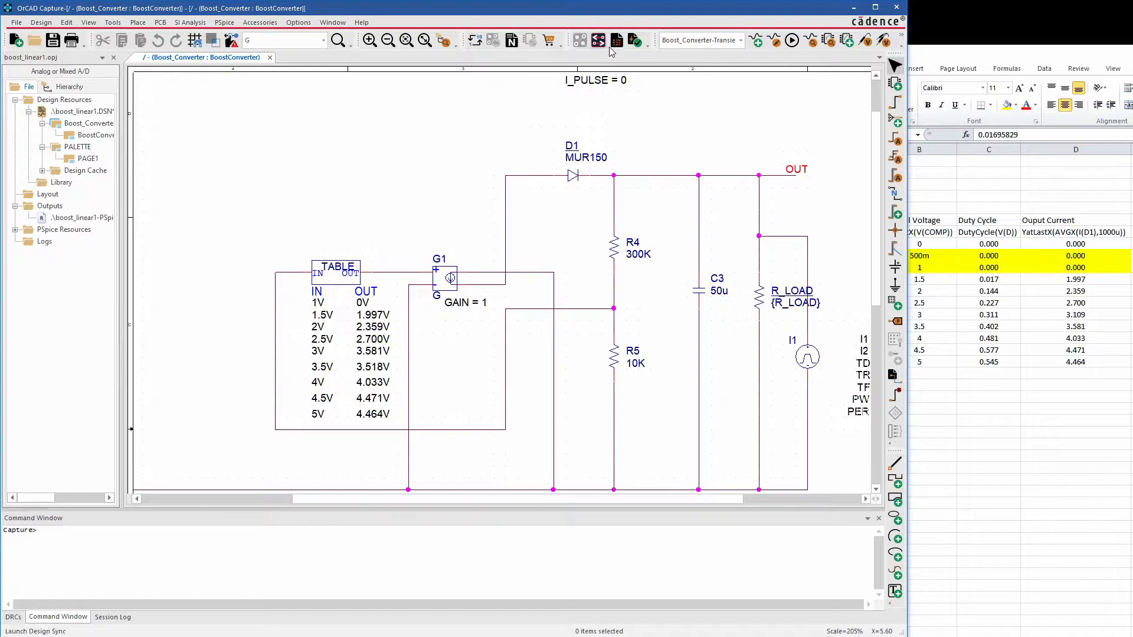
Turn off the parametric sweep in the Transient simulation profile and set data saving to start at 0 s.
{"action": "left_click", "coordinate": [774, 40]}
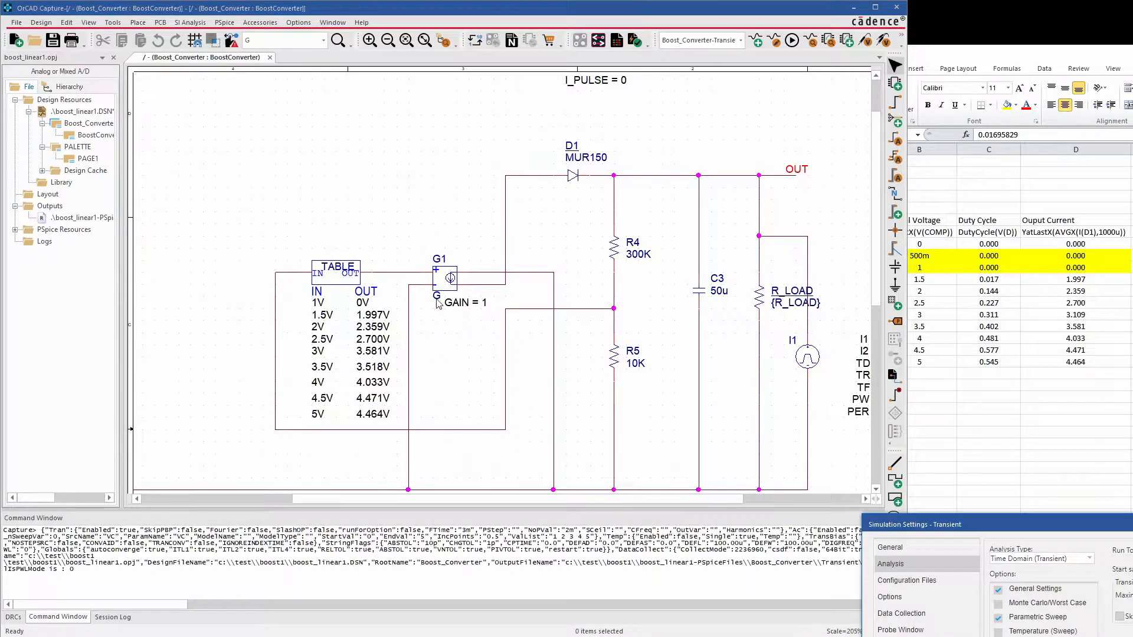
{"action": "left_click", "coordinate": [460, 305]}
{"action": "left_click_drag", "start_coordinate": [1048, 527], "coordinate": [320, 126]}
{"action": "left_click", "coordinate": [273, 226]}
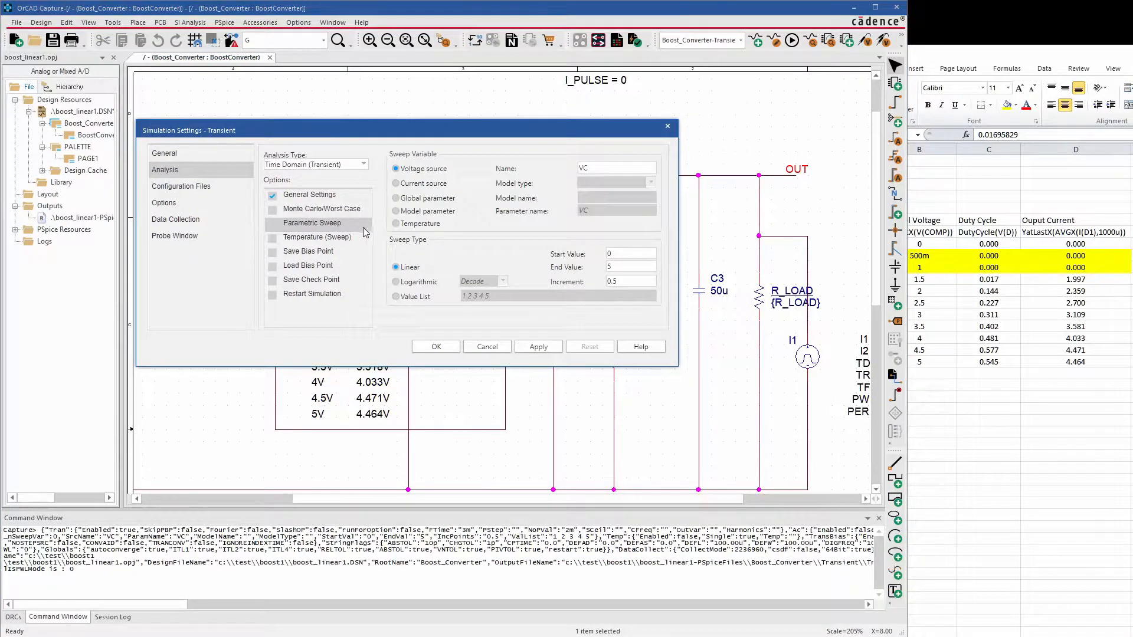
{"action": "left_click", "coordinate": [295, 197]}
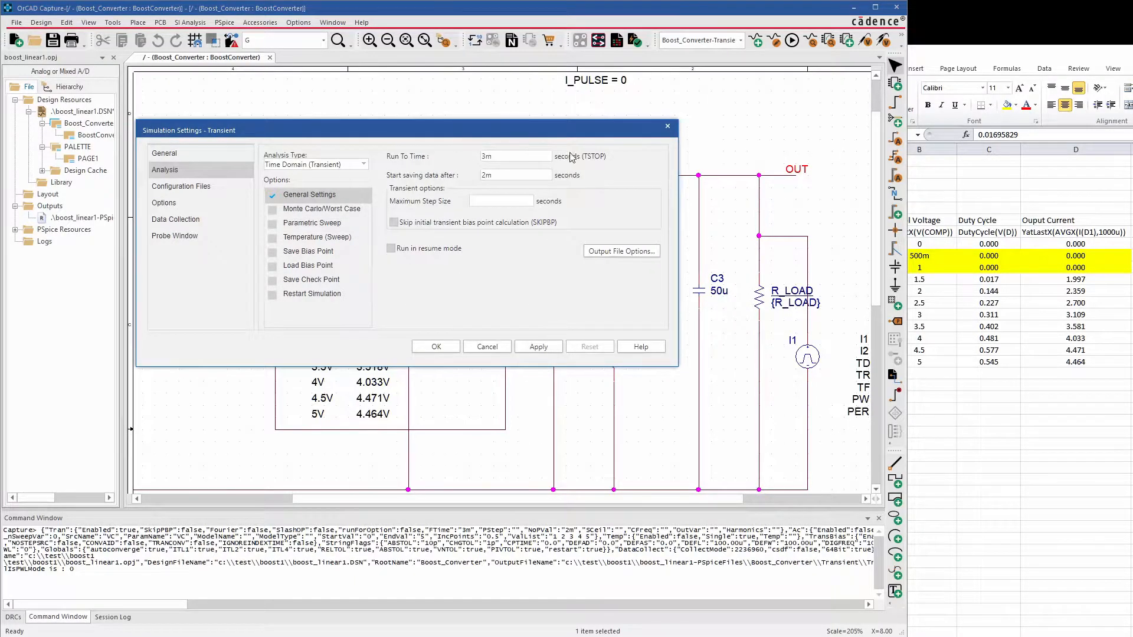
{"action": "left_click", "coordinate": [494, 175]}
{"action": "left_click", "coordinate": [437, 347]}
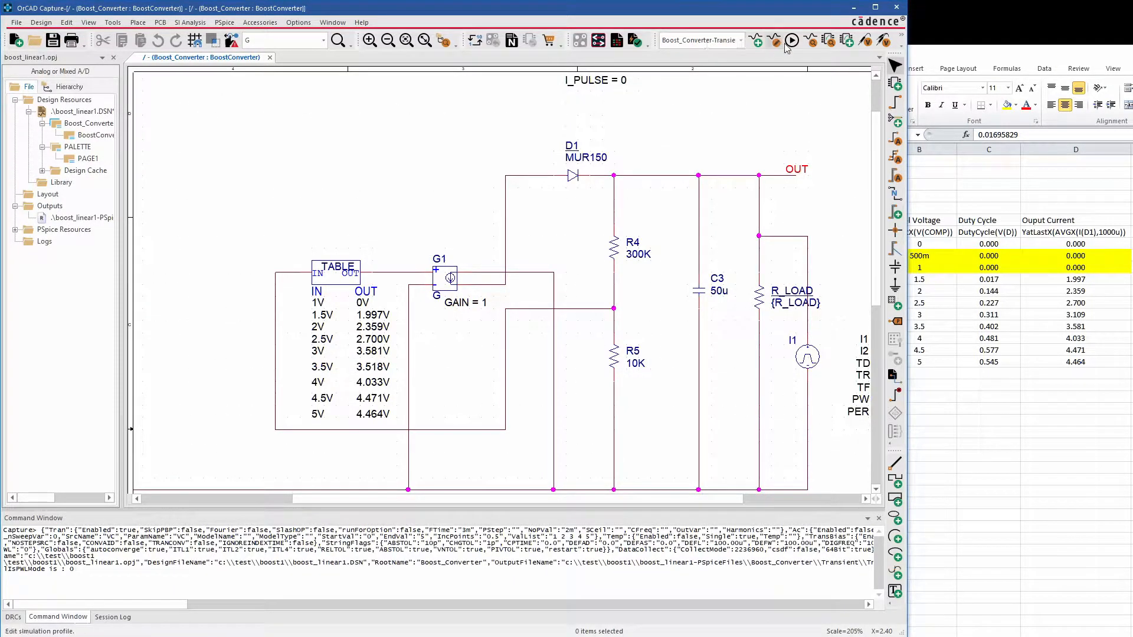
Run the transient simulation and proceed past the messages about missing traces.
{"action": "left_click", "coordinate": [792, 40]}
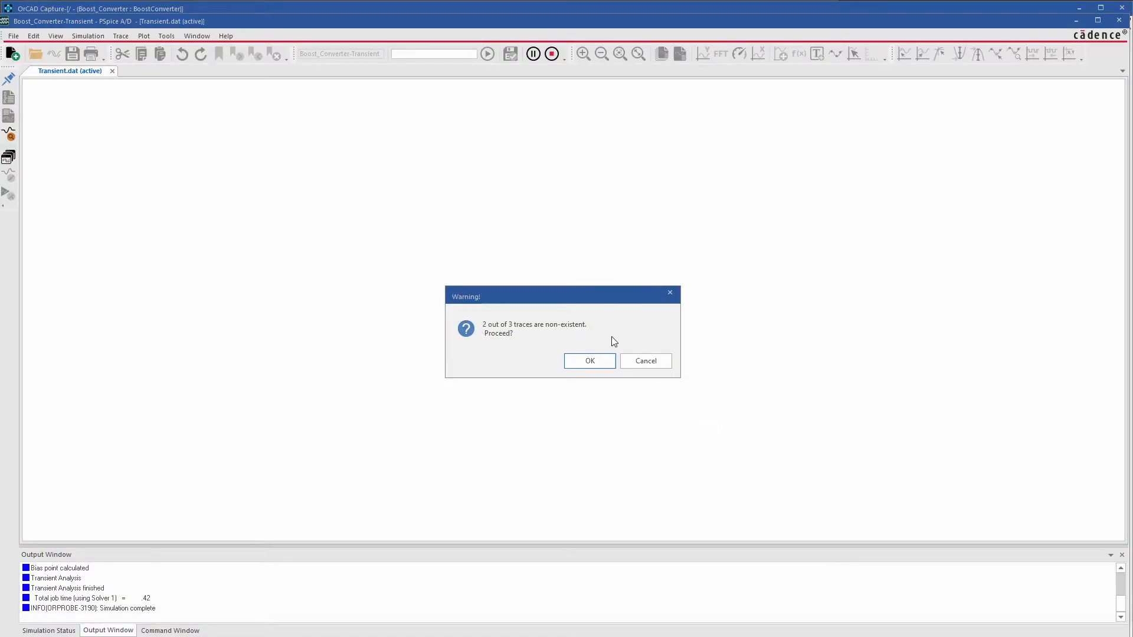
{"action": "left_click", "coordinate": [590, 361]}
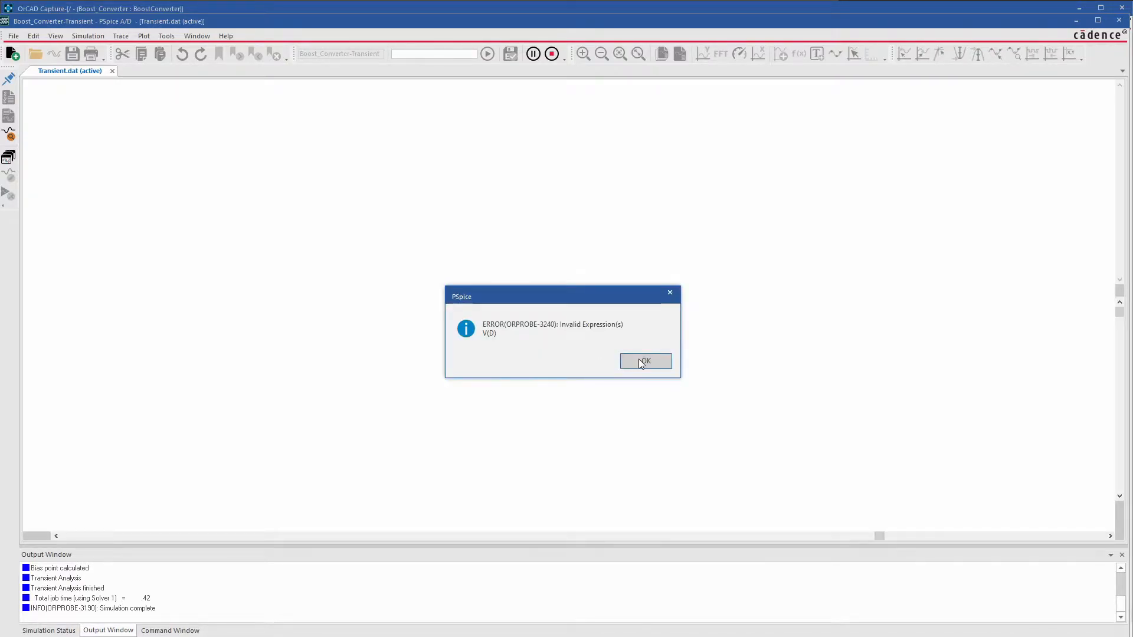
{"action": "left_click", "coordinate": [641, 361]}
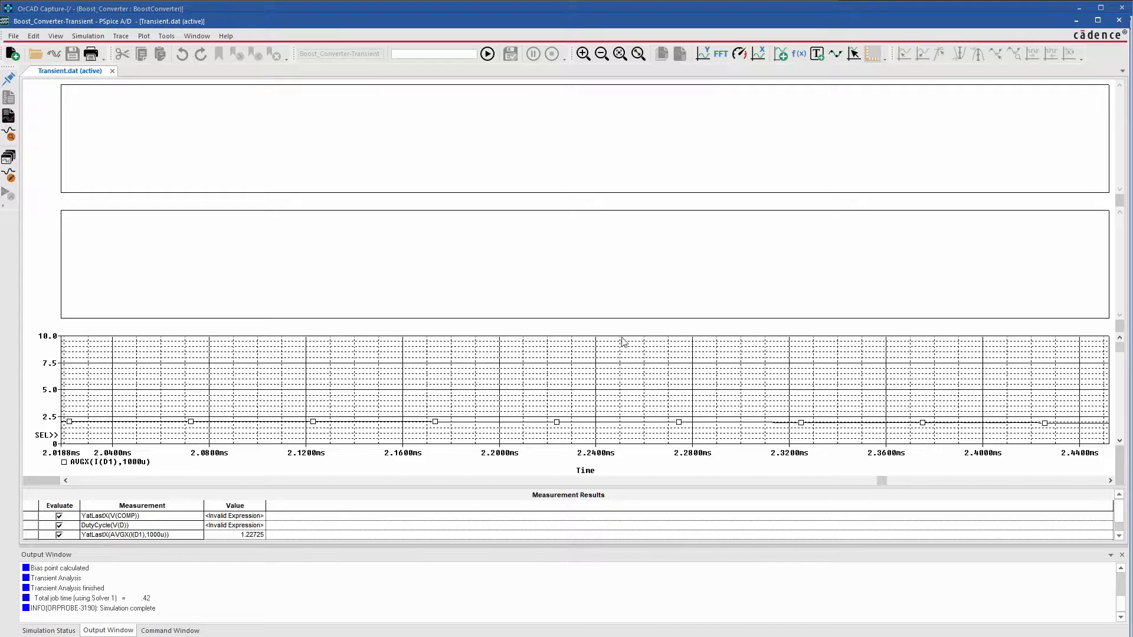
Bring the schematic into view and place the net alias FB on the lower feedback wire leading to the TABLE input.
{"action": "left_click_drag", "start_coordinate": [455, 21], "coordinate": [633, 25]}
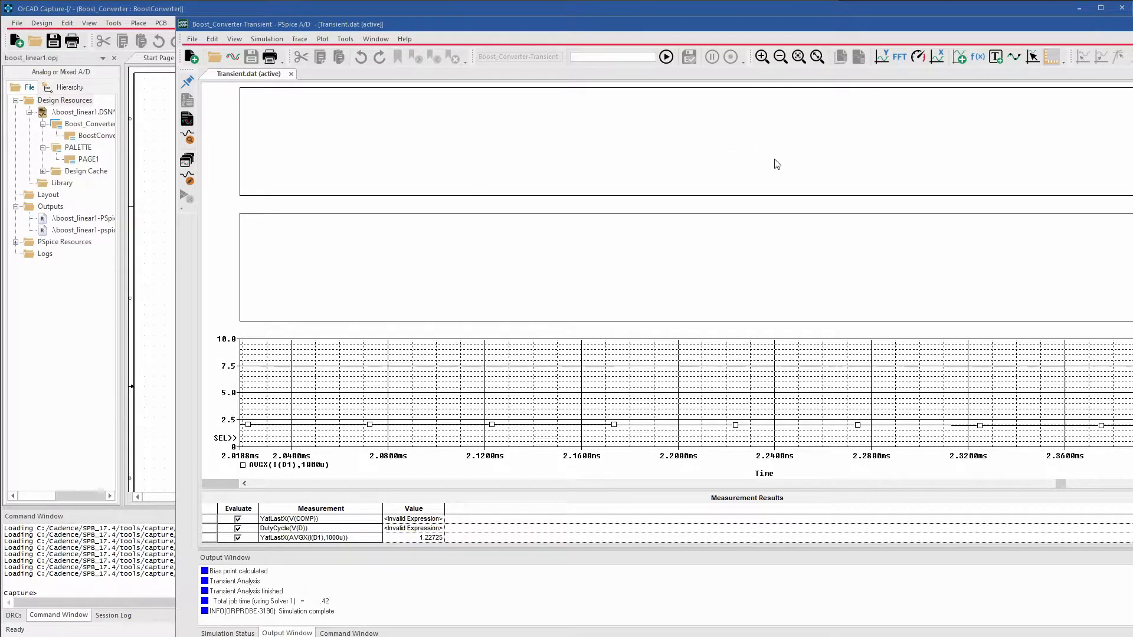
{"action": "left_click_drag", "start_coordinate": [570, 29], "coordinate": [1132, 31]}
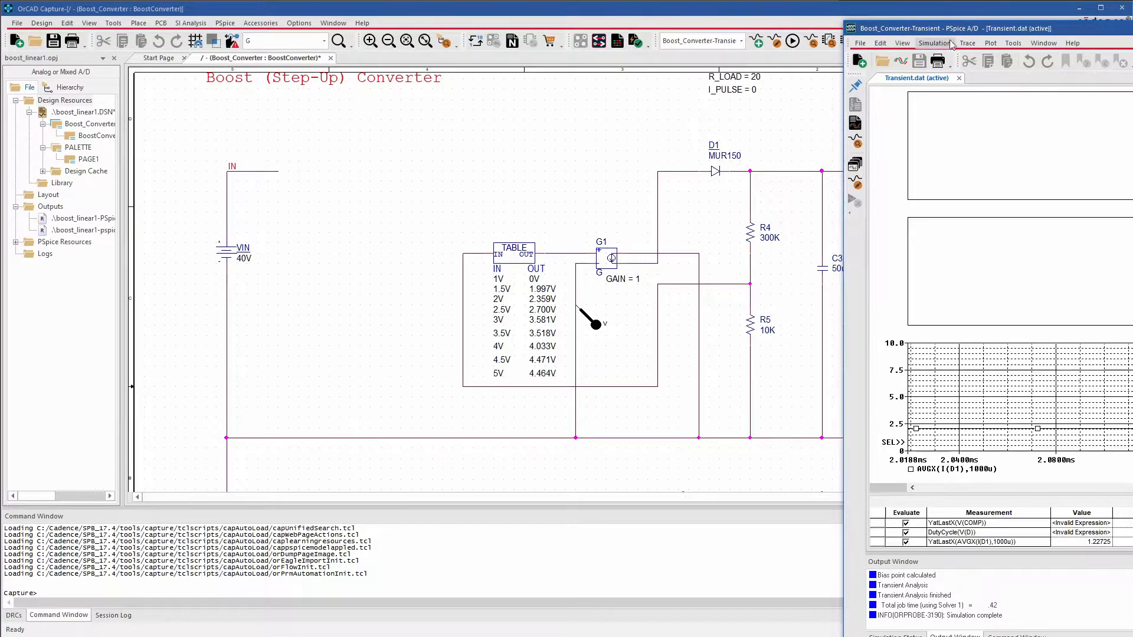
{"action": "left_click", "coordinate": [931, 171]}
{"action": "left_click_drag", "start_coordinate": [992, 28], "coordinate": [762, 444]}
{"action": "left_click", "coordinate": [716, 254]}
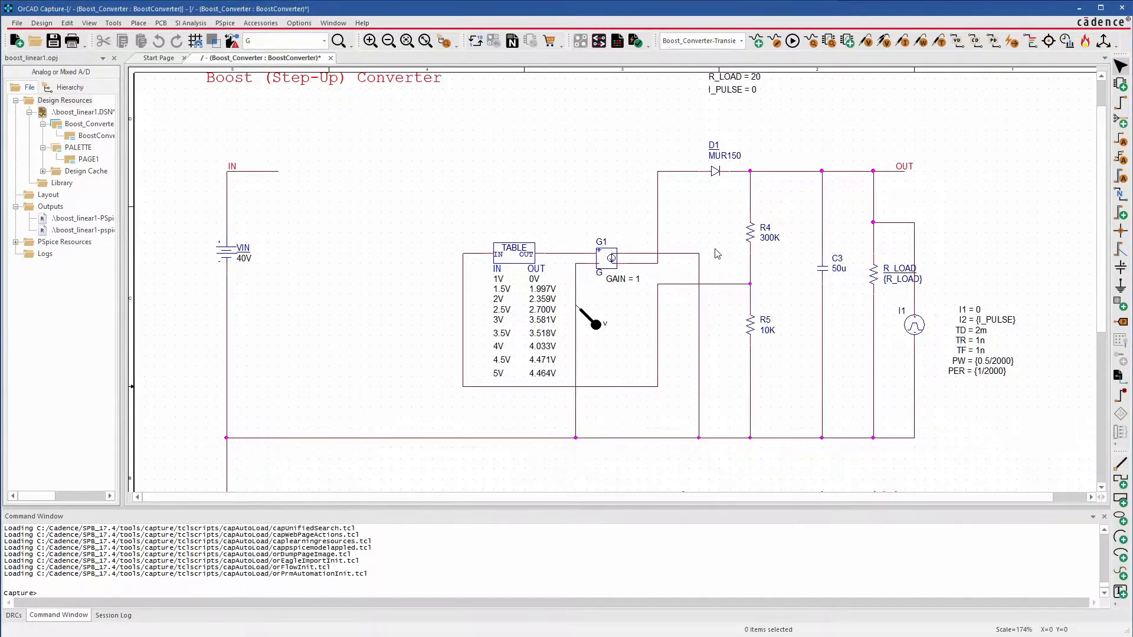
{"action": "type", "text": "n"}
{"action": "type", "text": "FB"}
{"action": "key", "text": "Return"}
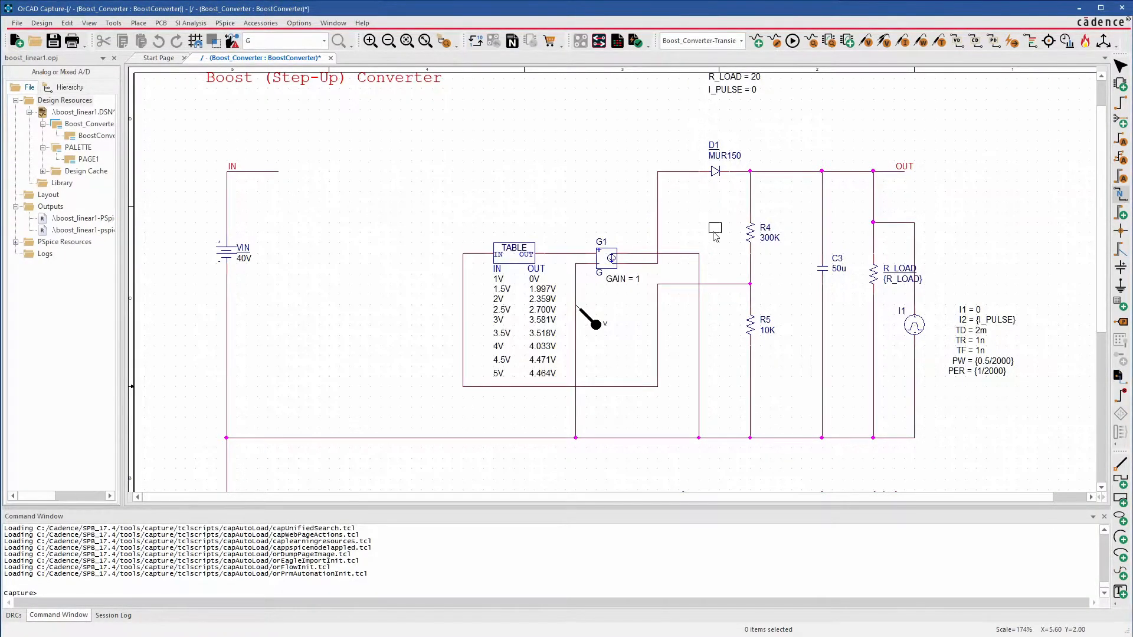
{"action": "left_click", "coordinate": [618, 387]}
{"action": "key", "text": "Escape"}
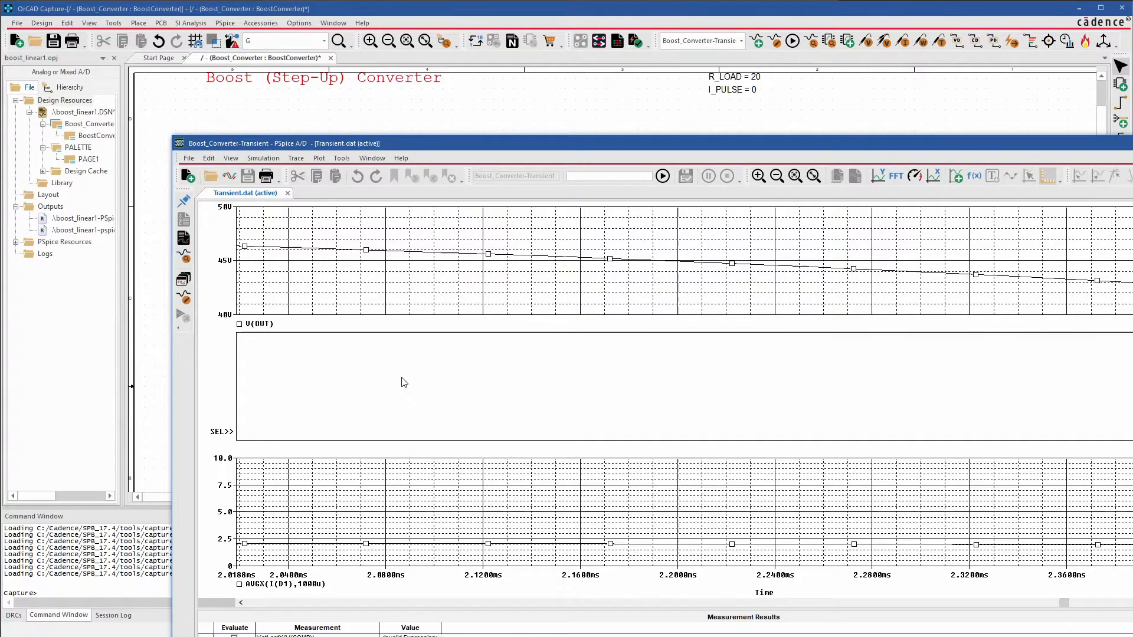
Add the trace V(FB) to the empty middle plot in PSpice and show the full simulated time range.
{"action": "key", "text": "Insert"}
{"action": "type", "text": "V(FB)"}
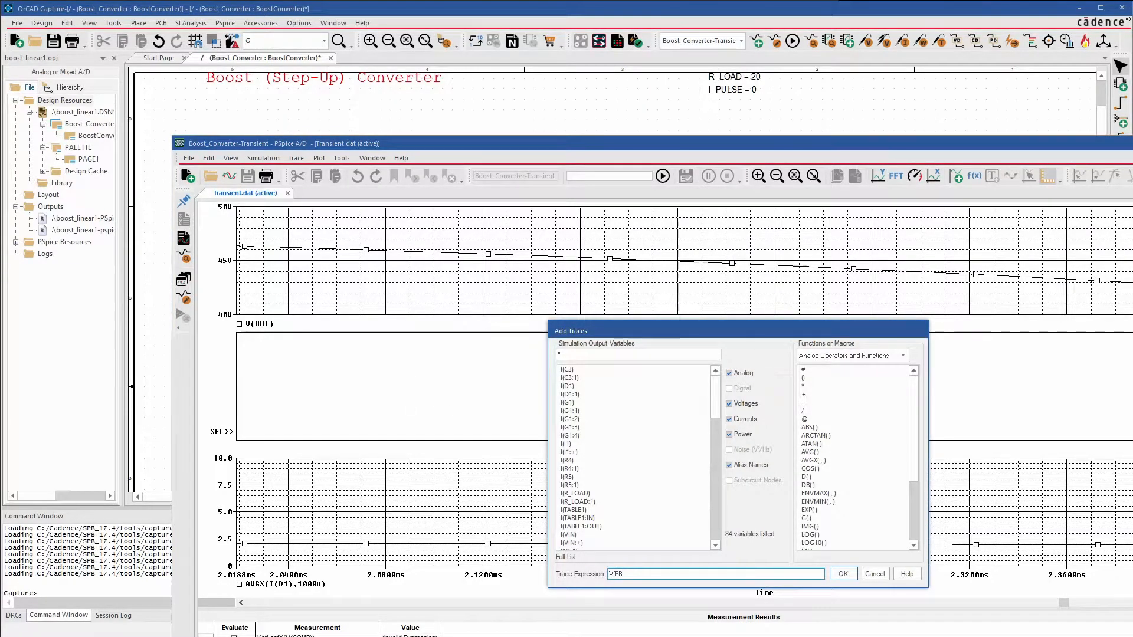
{"action": "key", "text": "Return"}
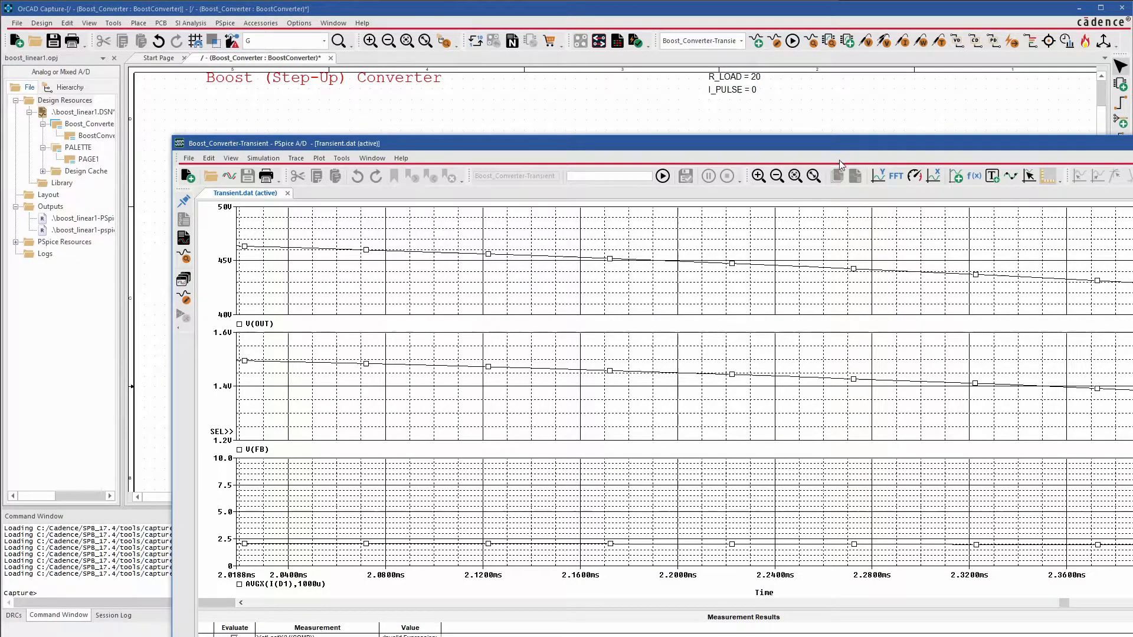
{"action": "left_click", "coordinate": [815, 177]}
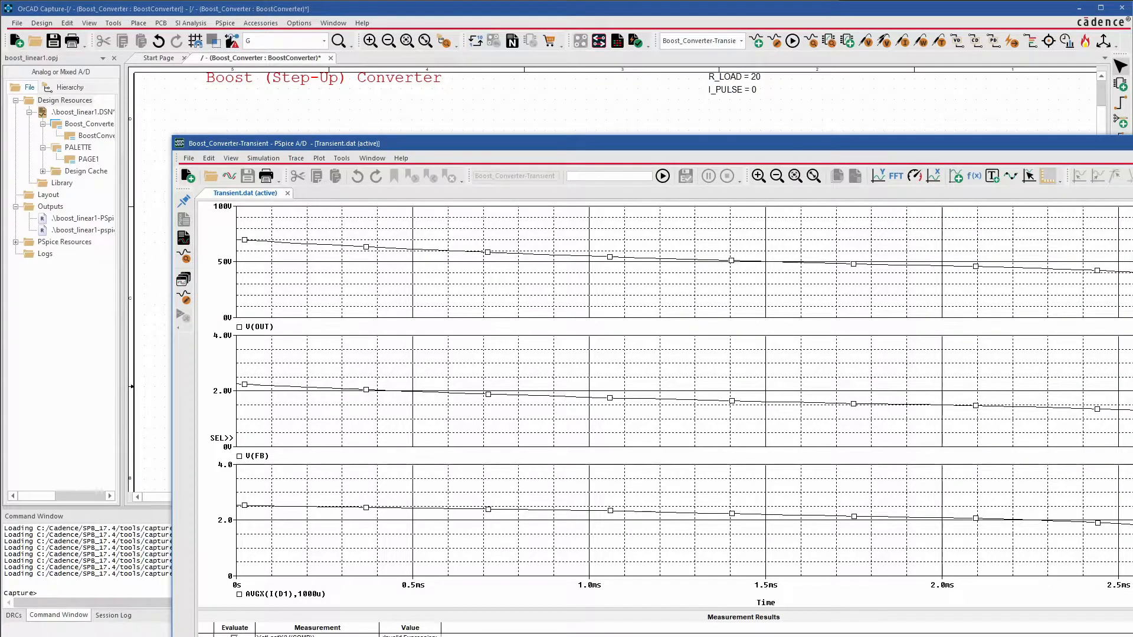
{"action": "left_click_drag", "start_coordinate": [823, 144], "coordinate": [815, 74]}
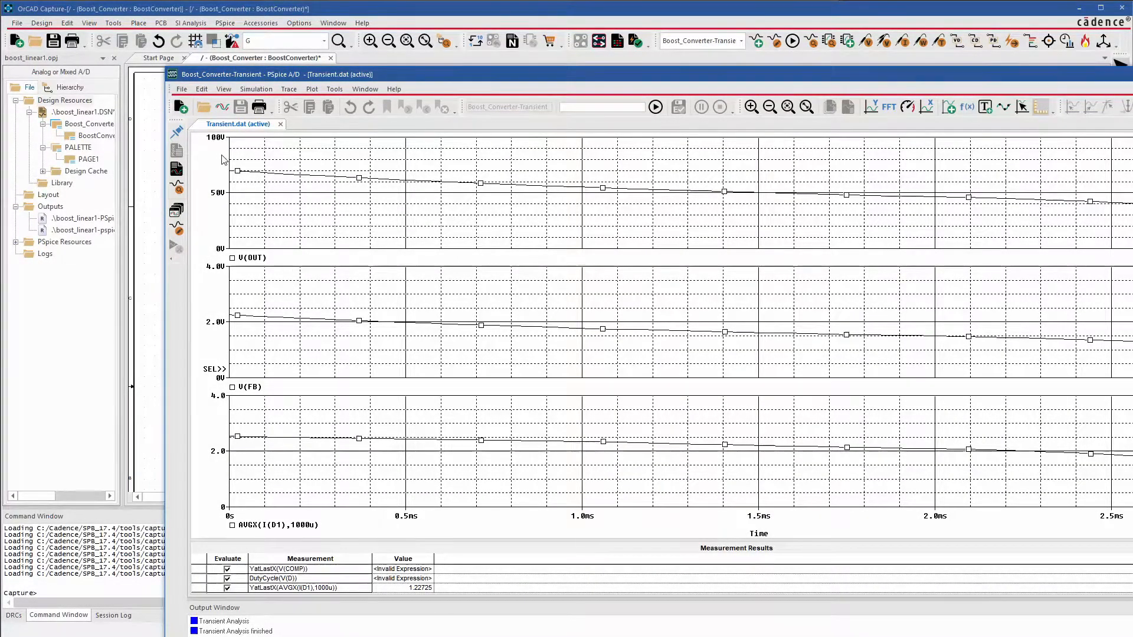
Display the IC property of output capacitor C3 on the schematic as name and value, and close its property editor.
{"action": "left_click_drag", "start_coordinate": [475, 76], "coordinate": [489, 408]}
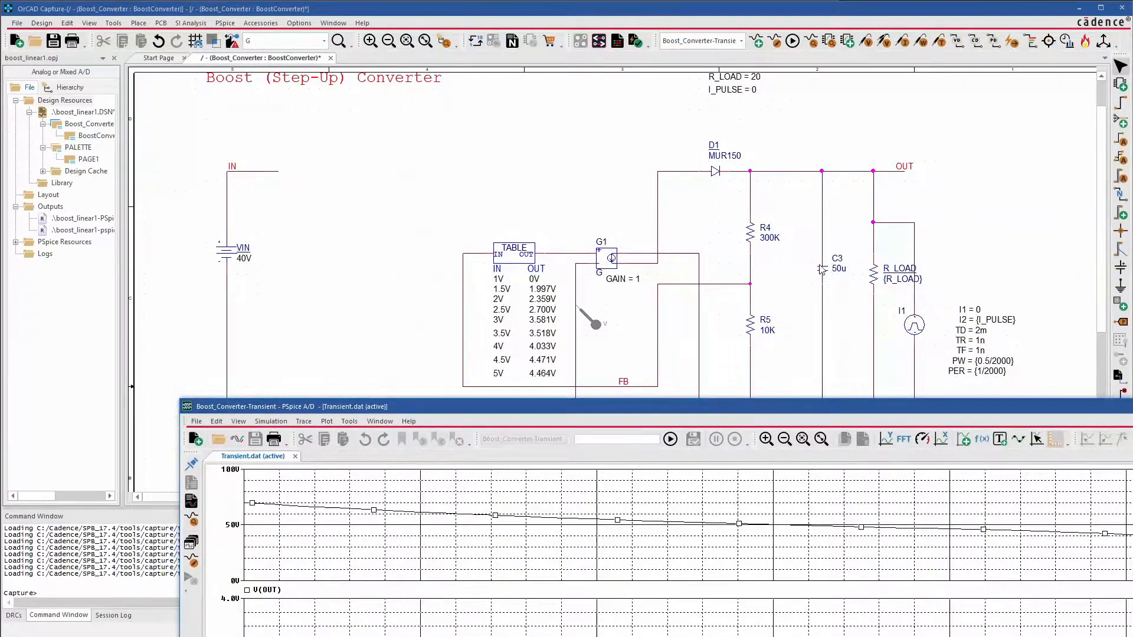
{"action": "double_click", "coordinate": [822, 270]}
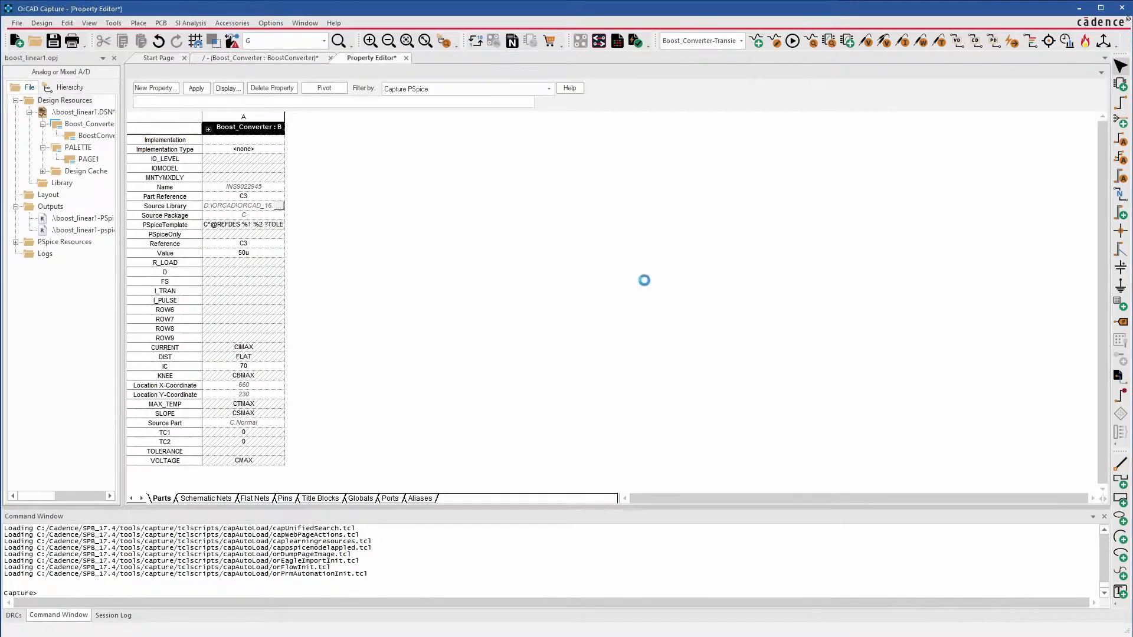
{"action": "left_click", "coordinate": [166, 366]}
{"action": "right_click", "coordinate": [165, 366]}
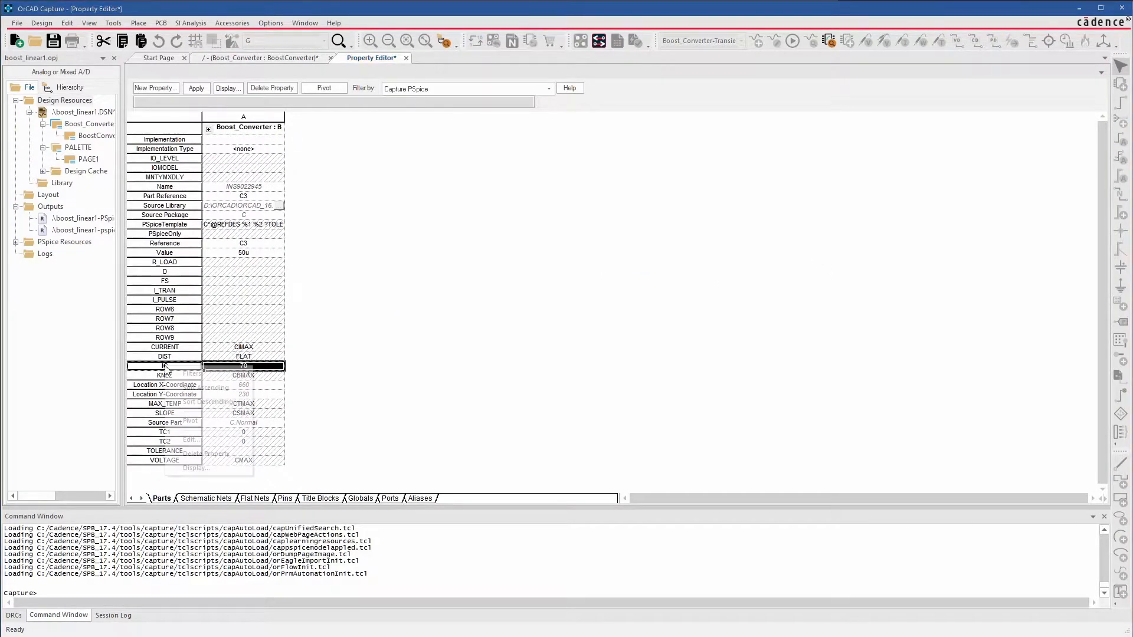
{"action": "left_click", "coordinate": [196, 470]}
{"action": "left_click", "coordinate": [507, 315]}
{"action": "left_click", "coordinate": [516, 407]}
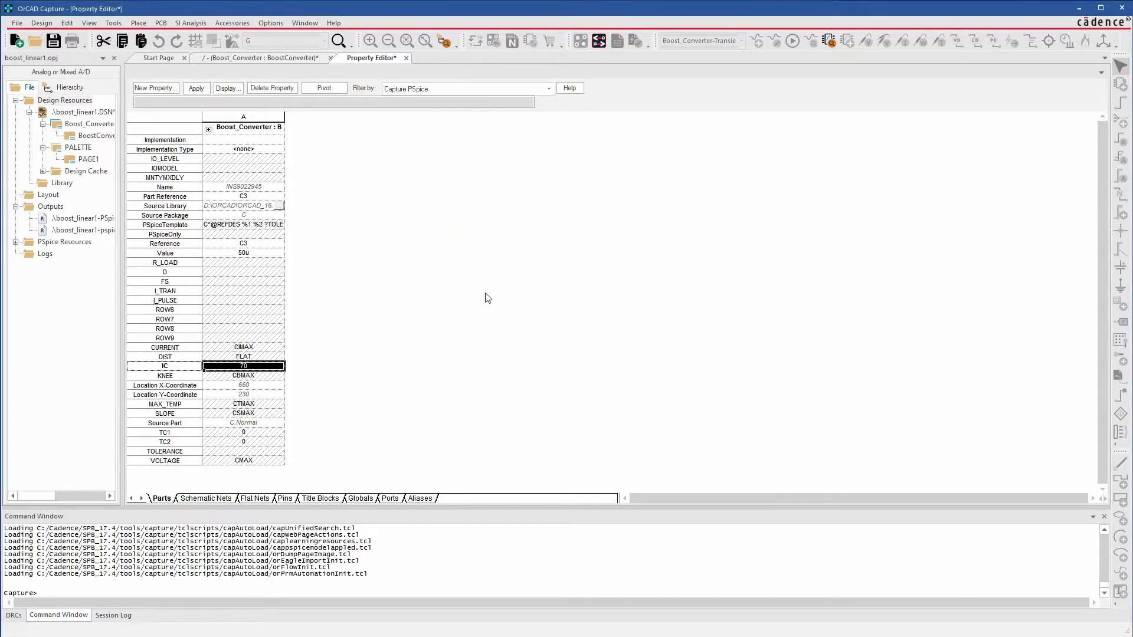
{"action": "left_click", "coordinate": [407, 58]}
Position the IC = 70 label directly beneath C3's 50u value.
{"action": "left_click", "coordinate": [830, 322]}
{"action": "left_click_drag", "start_coordinate": [830, 294], "coordinate": [851, 278]}
{"action": "left_click", "coordinate": [851, 300]}
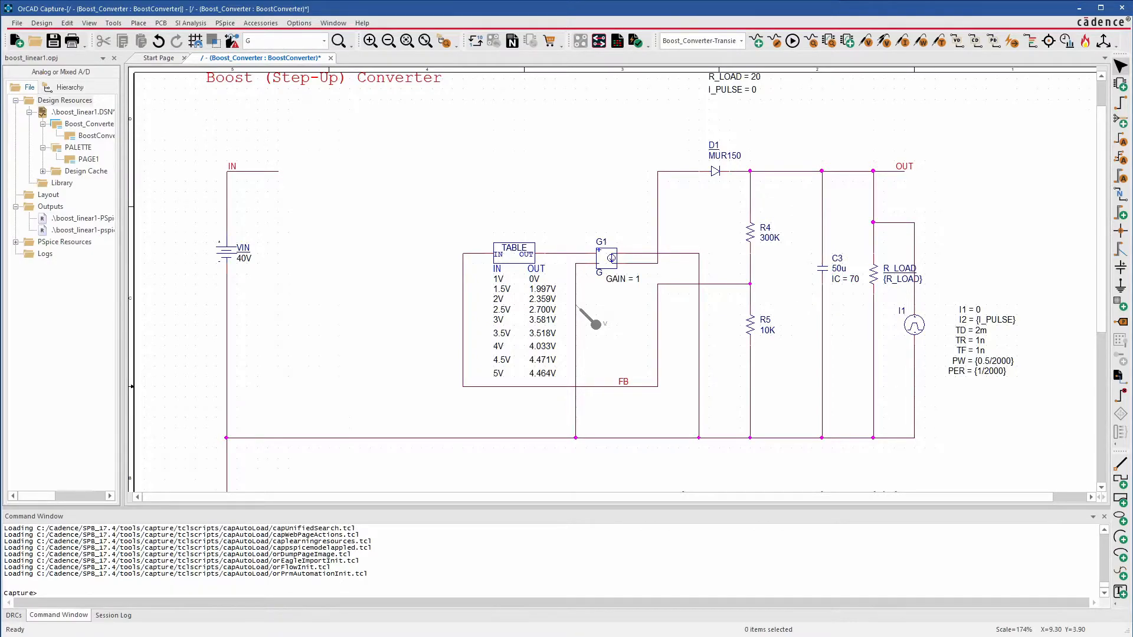
Review the waveforms, return to the schematic, shift R5, the feedback wire and R4 downward, and delete the wire between R4 and the output line.
{"action": "left_click_drag", "start_coordinate": [1132, 171], "coordinate": [1004, 49]}
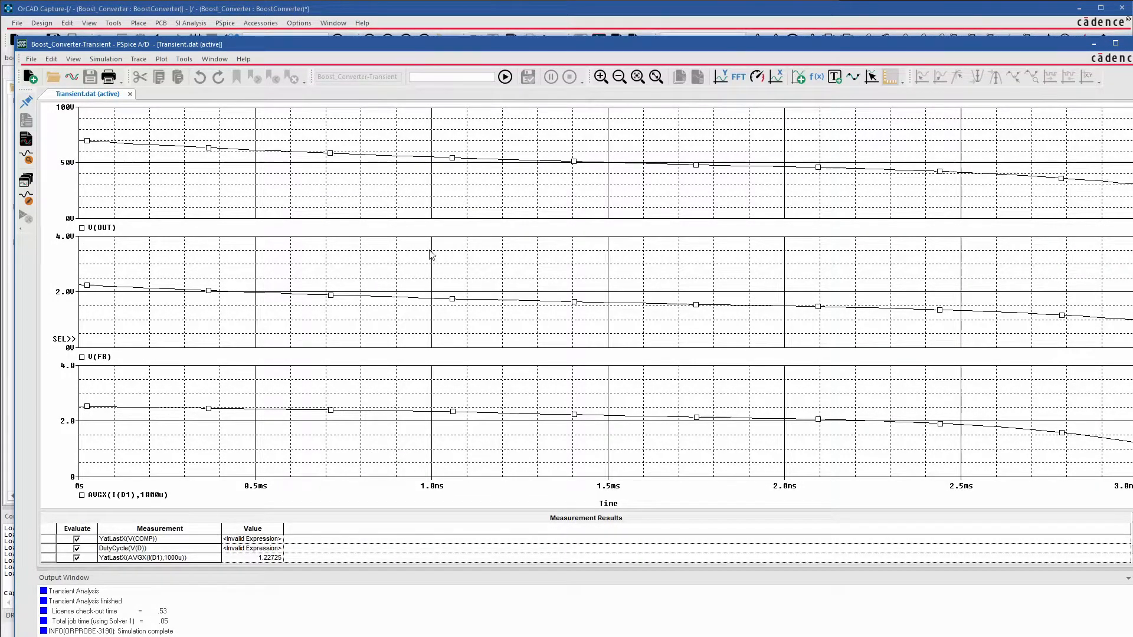
{"action": "left_click", "coordinate": [1094, 45]}
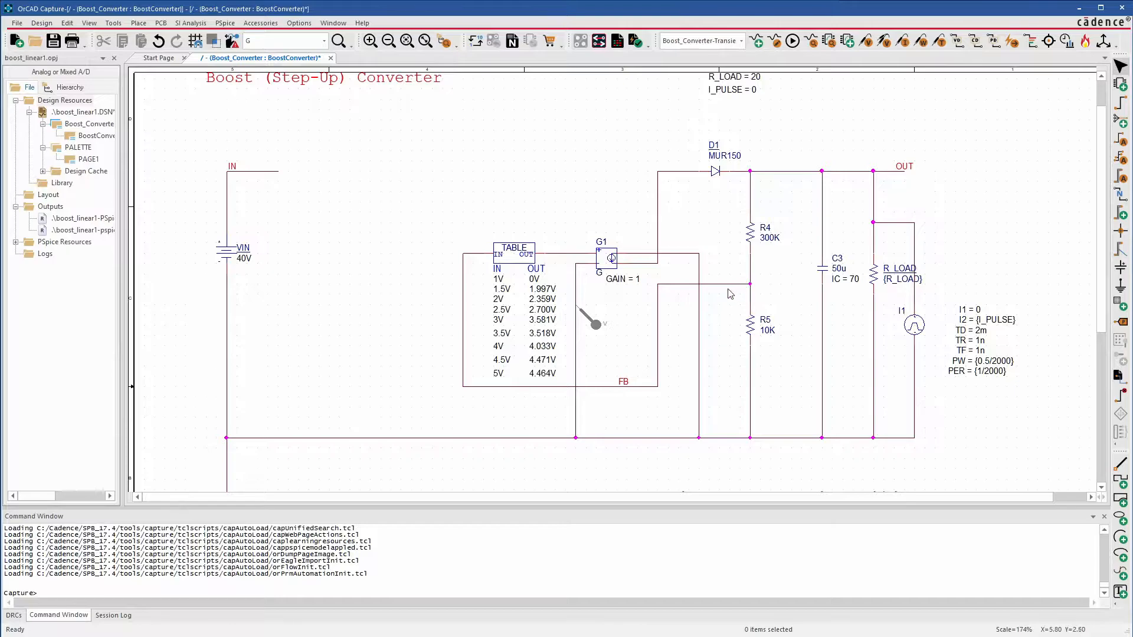
{"action": "left_click_drag", "start_coordinate": [752, 332], "coordinate": [752, 395]}
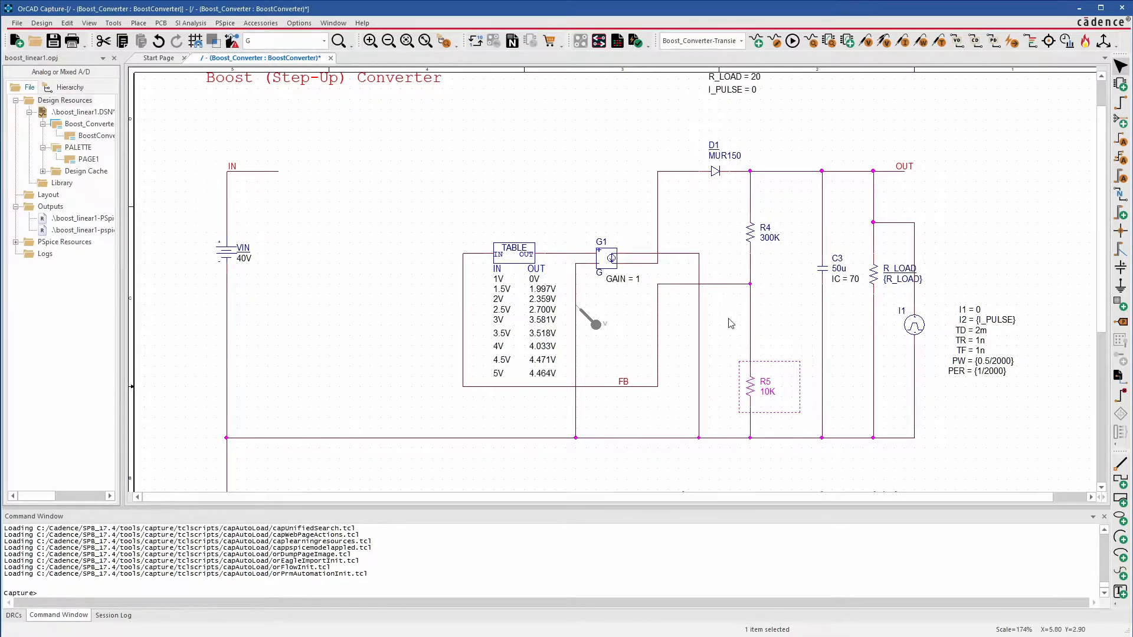
{"action": "left_click_drag", "start_coordinate": [717, 285], "coordinate": [717, 347]}
{"action": "left_click_drag", "start_coordinate": [750, 230], "coordinate": [753, 304]}
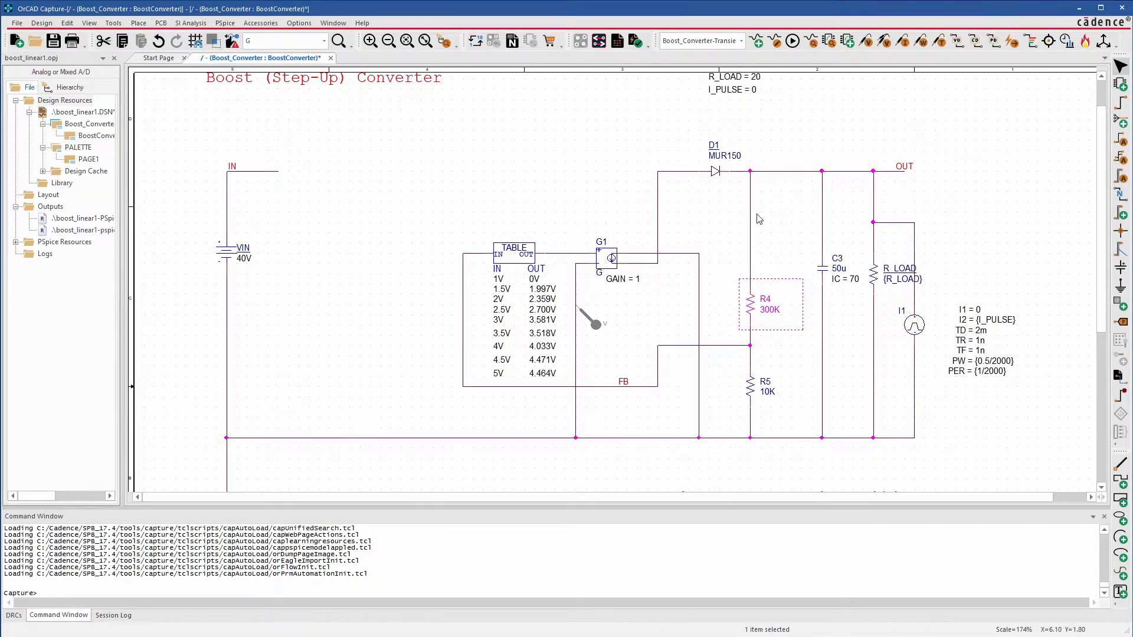
{"action": "left_click", "coordinate": [751, 222]}
{"action": "key", "text": "Delete"}
Delete the pulse current source I1 with its parameter labels and connecting wires beside R_LOAD.
{"action": "left_click_drag", "start_coordinate": [1050, 460], "coordinate": [896, 195]}
{"action": "key", "text": "Delete"}
{"action": "left_click", "coordinate": [901, 222]}
{"action": "key", "text": "Delete"}
{"action": "left_click", "coordinate": [893, 438]}
{"action": "key", "text": "Delete"}
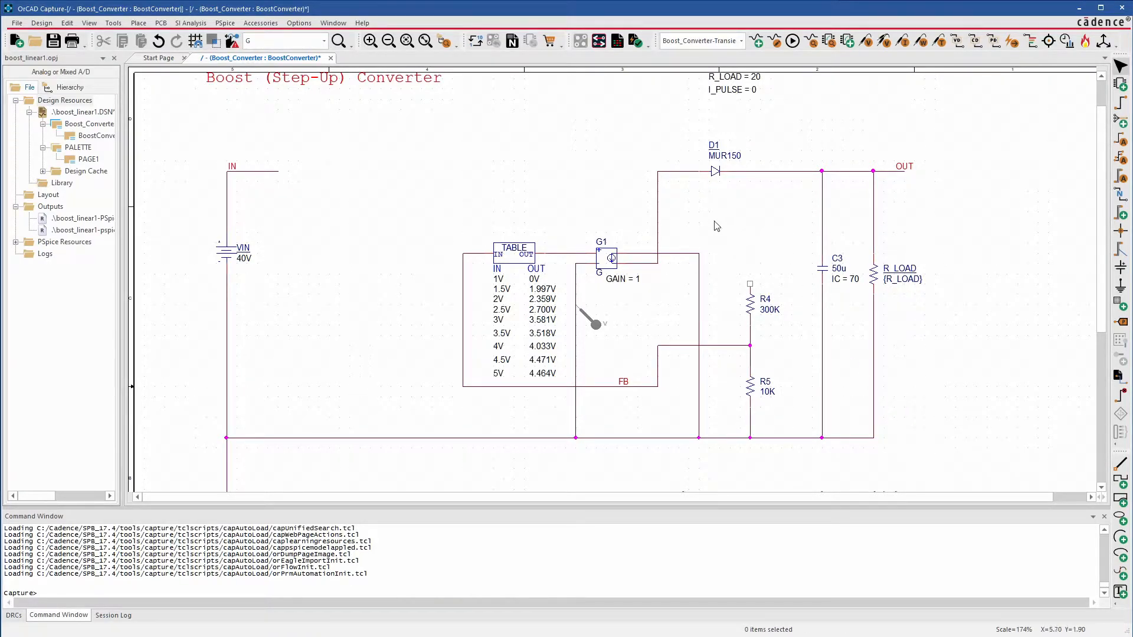
Place a PSpice AC voltage source in the gap between the output line and R4.
{"action": "left_click", "coordinate": [138, 24]}
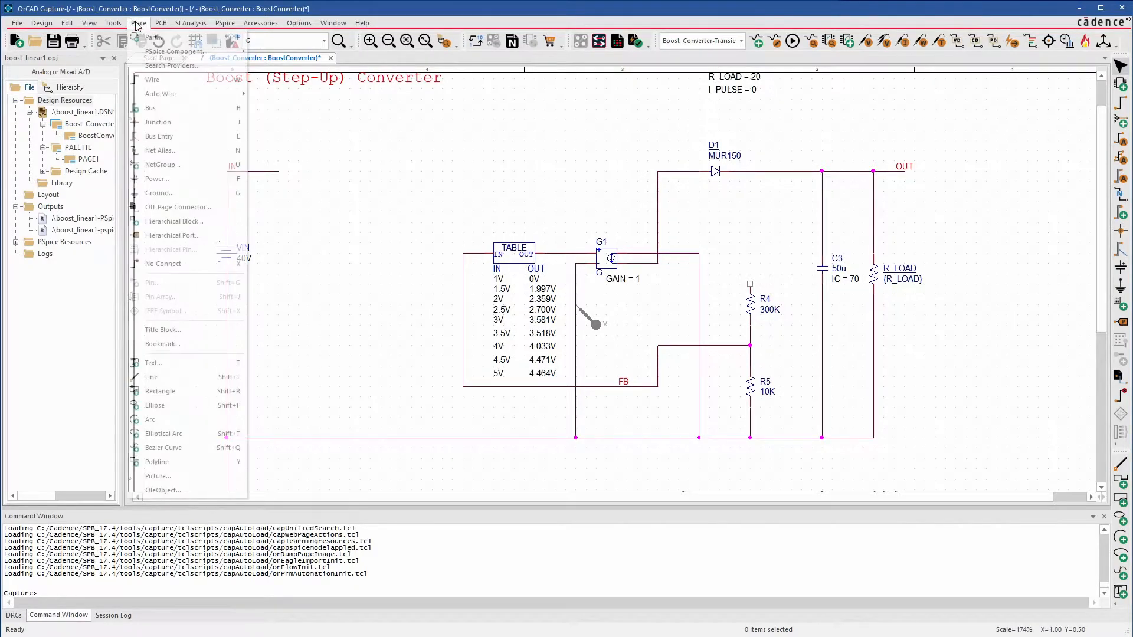
{"action": "mouse_move", "coordinate": [177, 51]}
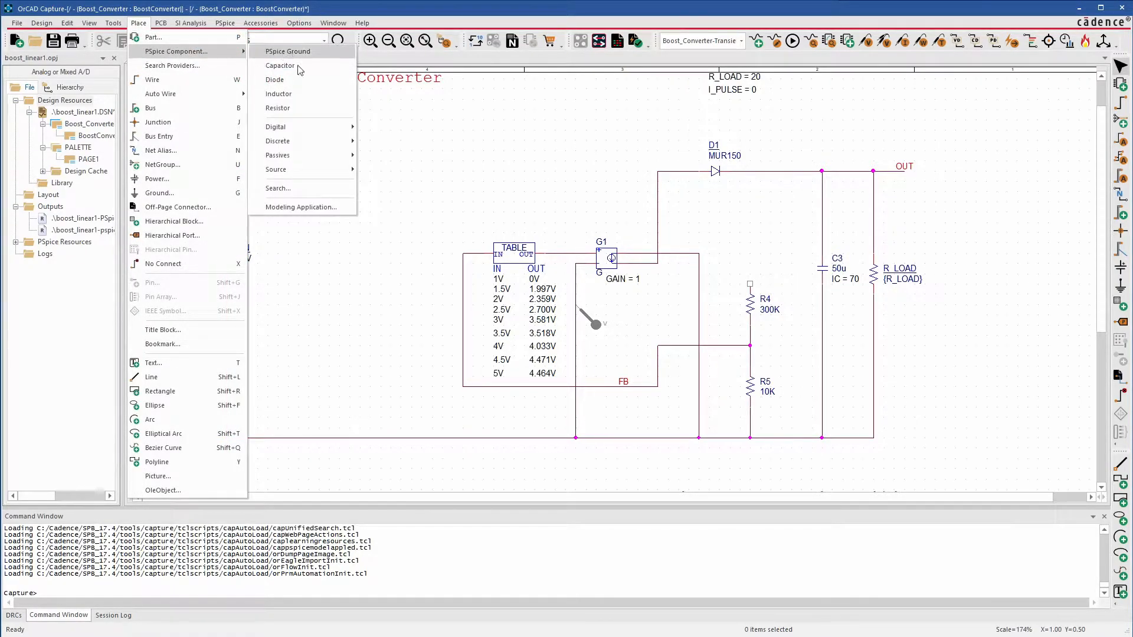
{"action": "mouse_move", "coordinate": [290, 170]}
{"action": "mouse_move", "coordinate": [424, 198]}
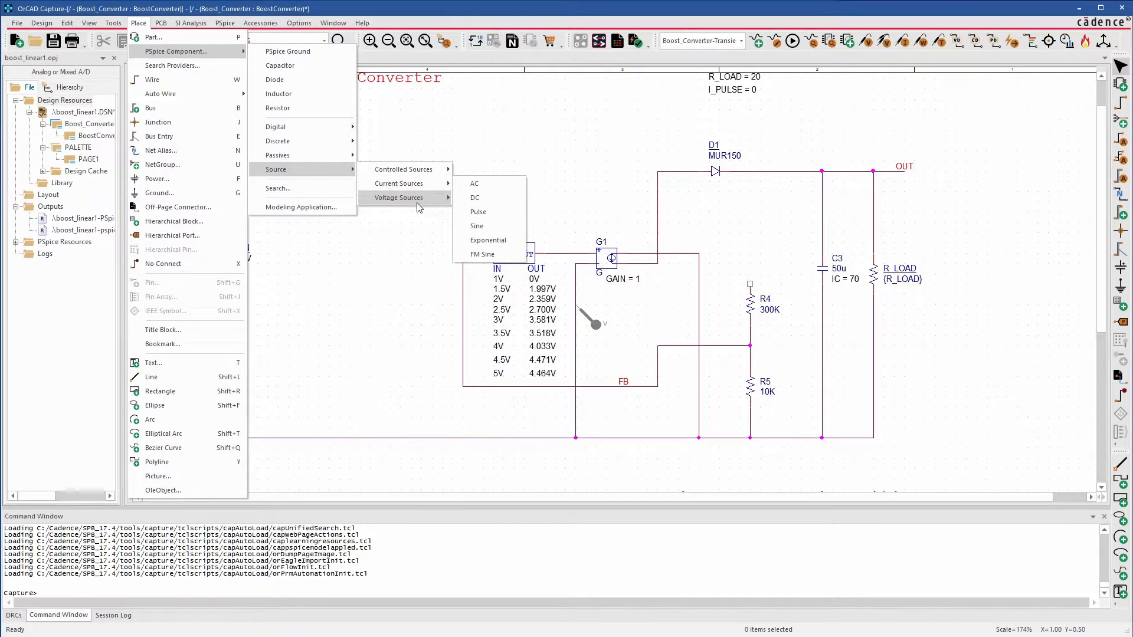
{"action": "left_click", "coordinate": [479, 198]}
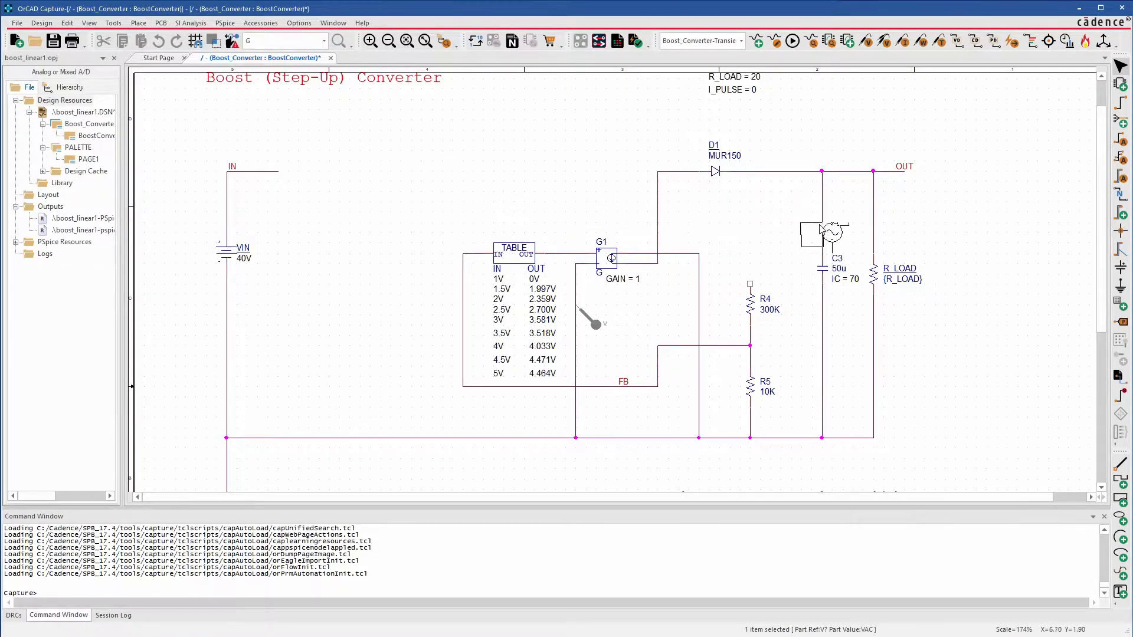
{"action": "left_click", "coordinate": [749, 204]}
{"action": "key", "text": "Escape"}
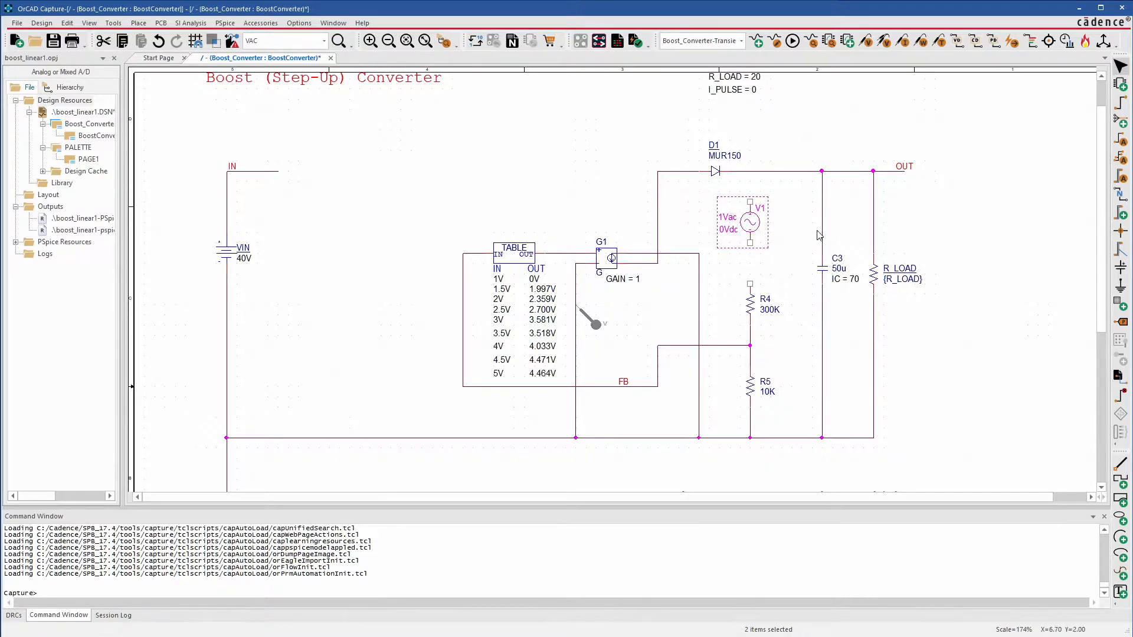
Rotate the AC source by 180° and move its 1Vac and 0Vdc labels beside the symbol, below its reference.
{"action": "key", "text": "r"}
{"action": "key", "text": "r"}
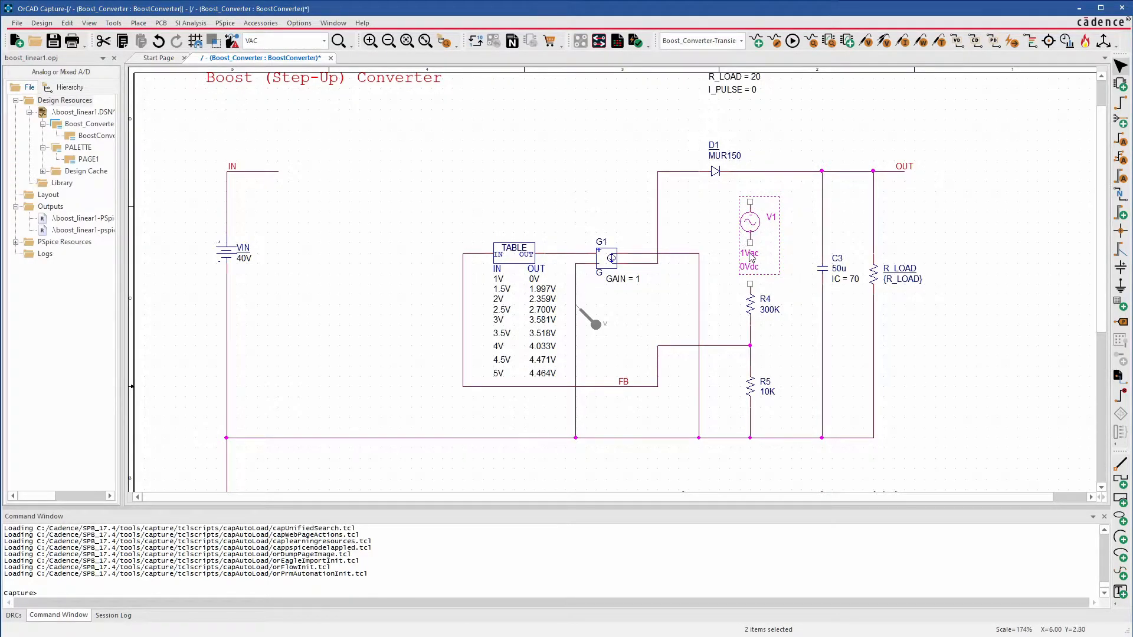
{"action": "left_click", "coordinate": [781, 278]}
{"action": "left_click_drag", "start_coordinate": [756, 254], "coordinate": [776, 218]}
{"action": "left_click", "coordinate": [771, 214]}
{"action": "left_click", "coordinate": [798, 211]}
Rename the AC source's part reference to Vac.
{"action": "double_click", "coordinate": [776, 217]}
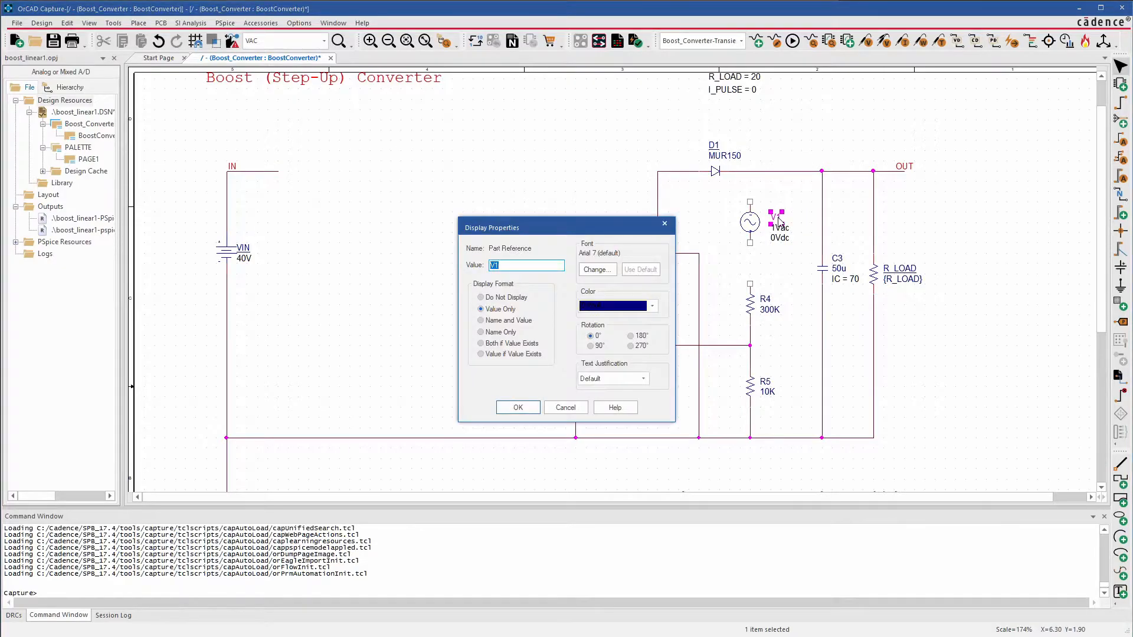
{"action": "key", "text": "Return"}
{"action": "left_click", "coordinate": [763, 201]}
Wire the Vac source's upper pin to the output line and its lower pin to the top of R4.
{"action": "key", "text": "w"}
{"action": "left_click", "coordinate": [749, 201]}
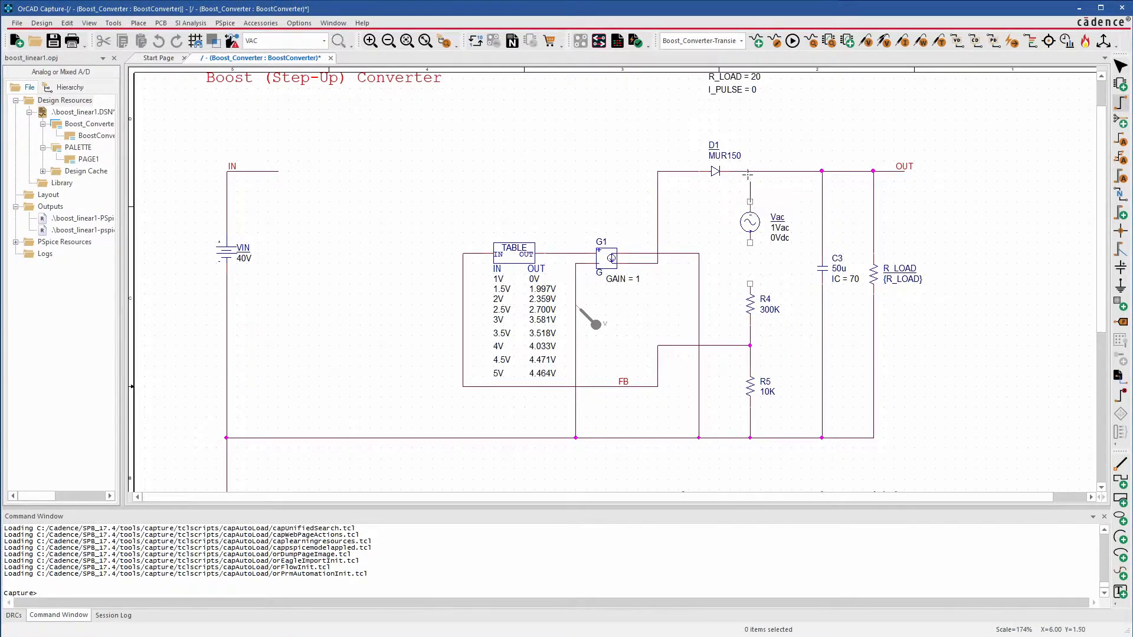
{"action": "left_click", "coordinate": [750, 172]}
{"action": "left_click", "coordinate": [750, 242]}
{"action": "left_click", "coordinate": [750, 283]}
{"action": "key", "text": "Escape"}
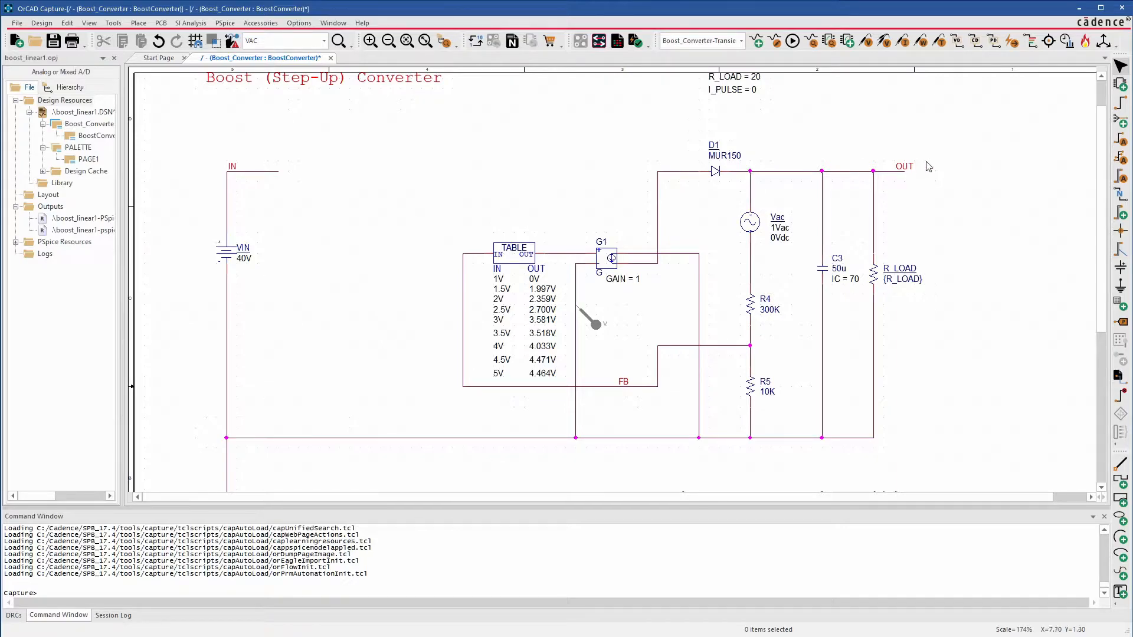
Move the OUT net label along the output line to just beside the top of the Vac branch.
{"action": "left_click_drag", "start_coordinate": [902, 170], "coordinate": [783, 186]}
Create a new simulation profile named AC and set its analysis type to AC Sweep/Noise.
{"action": "left_click", "coordinate": [757, 40]}
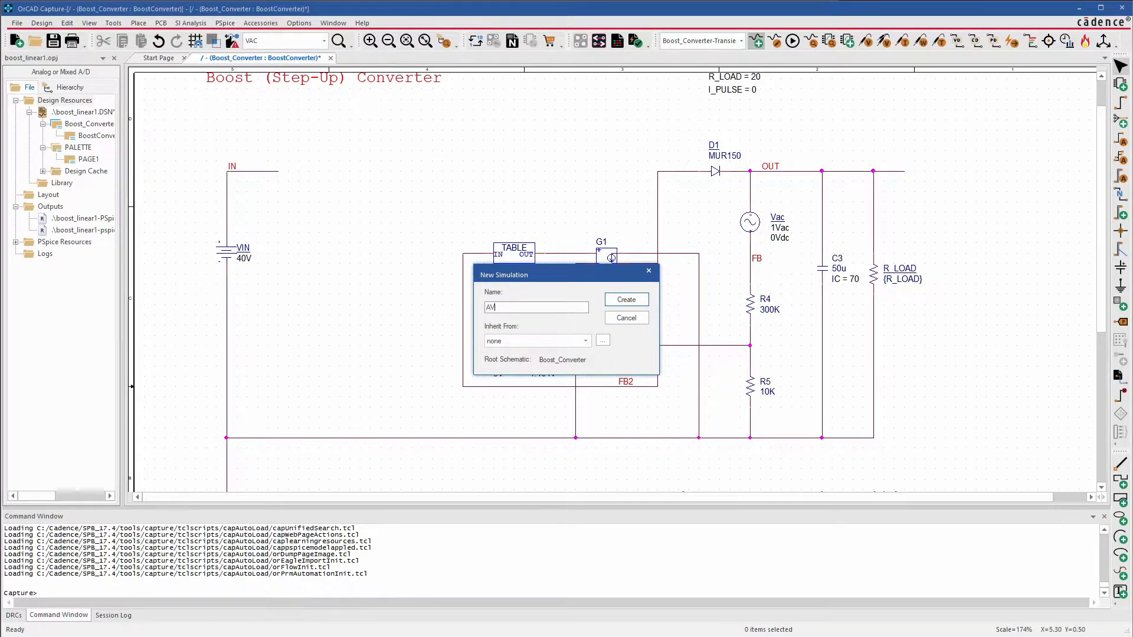
{"action": "left_click", "coordinate": [626, 298]}
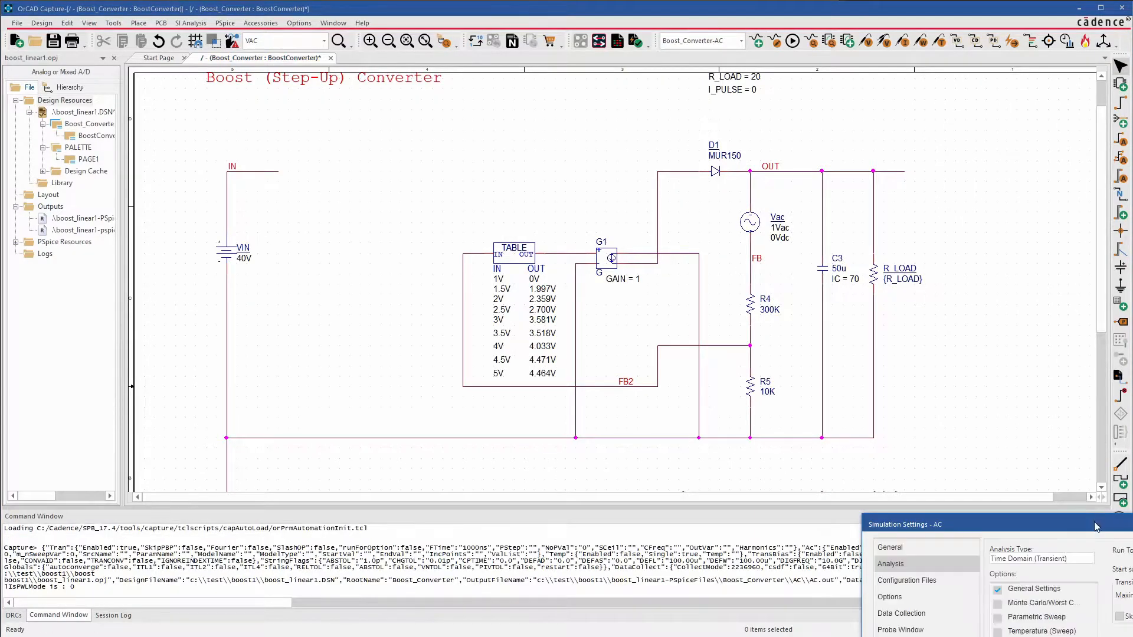
{"action": "left_click", "coordinate": [416, 155]}
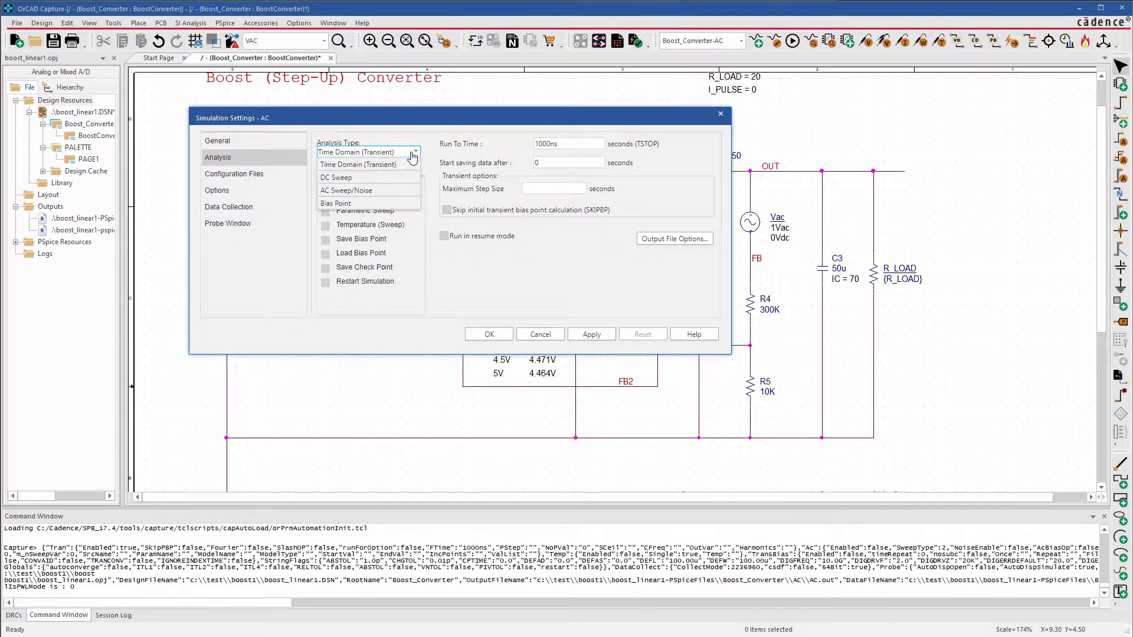
{"action": "left_click", "coordinate": [334, 195]}
Set the logarithmic sweep's start frequency to 100, end frequency to 1Meg and points per decade to 50.
{"action": "left_click", "coordinate": [679, 155]}
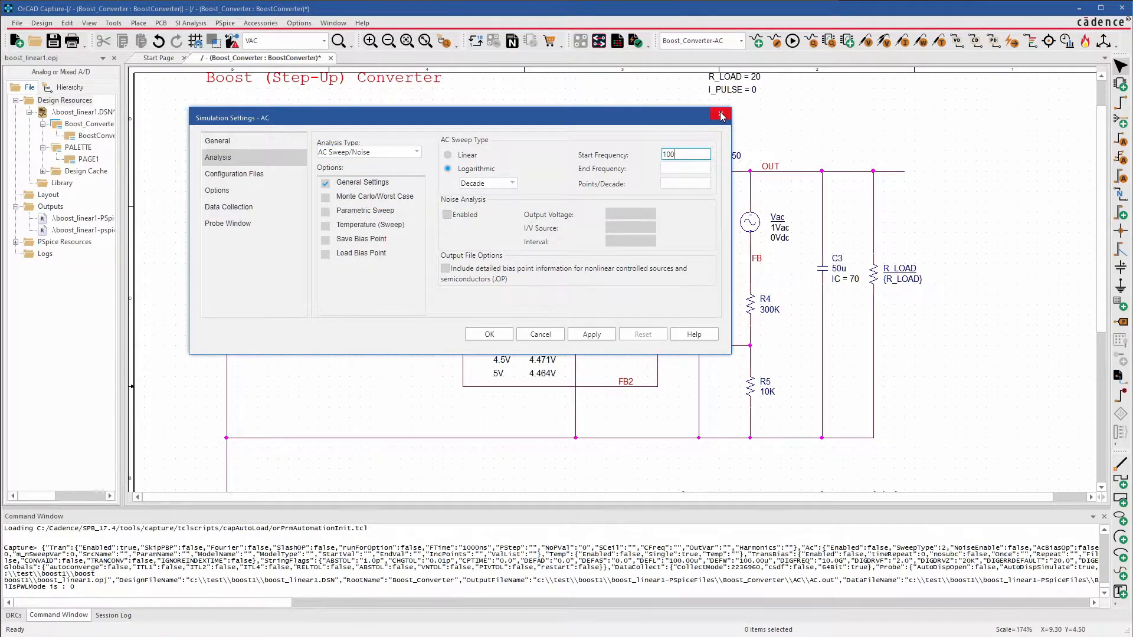
{"action": "left_click", "coordinate": [707, 168]}
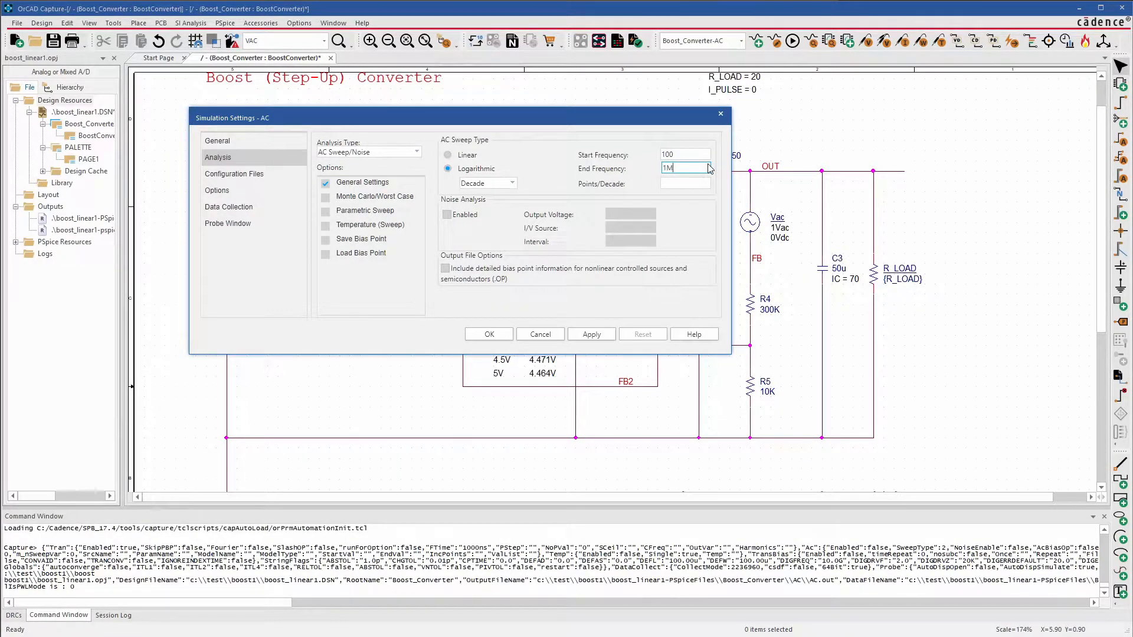
{"action": "left_click", "coordinate": [689, 188]}
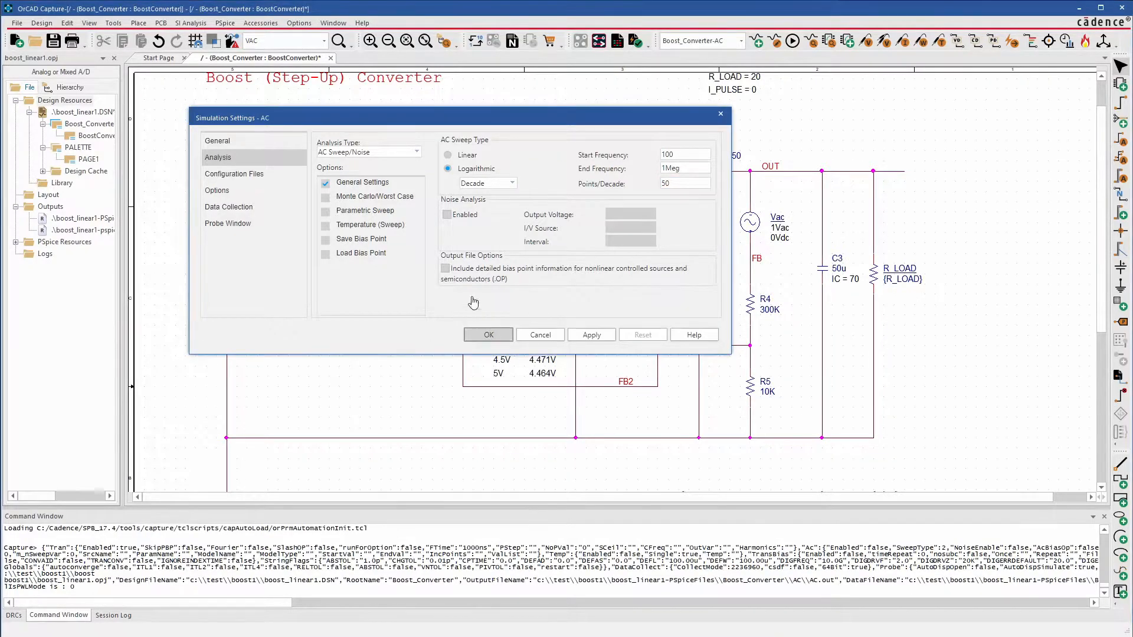
{"action": "left_click", "coordinate": [490, 334]}
Run the AC sweep simulation.
{"action": "left_click", "coordinate": [224, 23]}
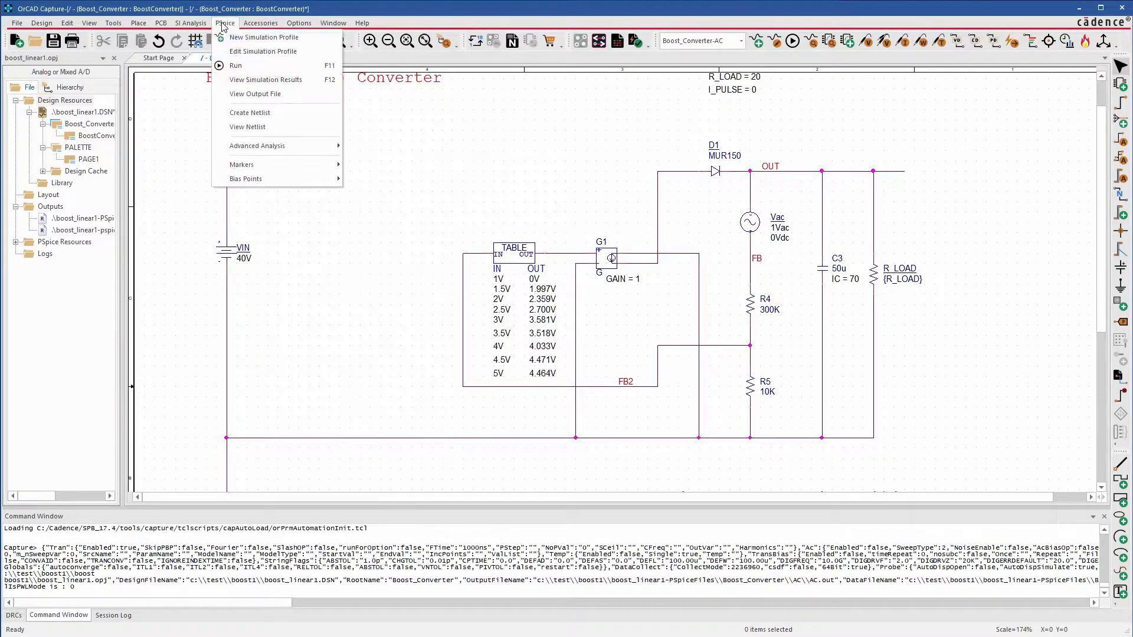
{"action": "left_click", "coordinate": [236, 66]}
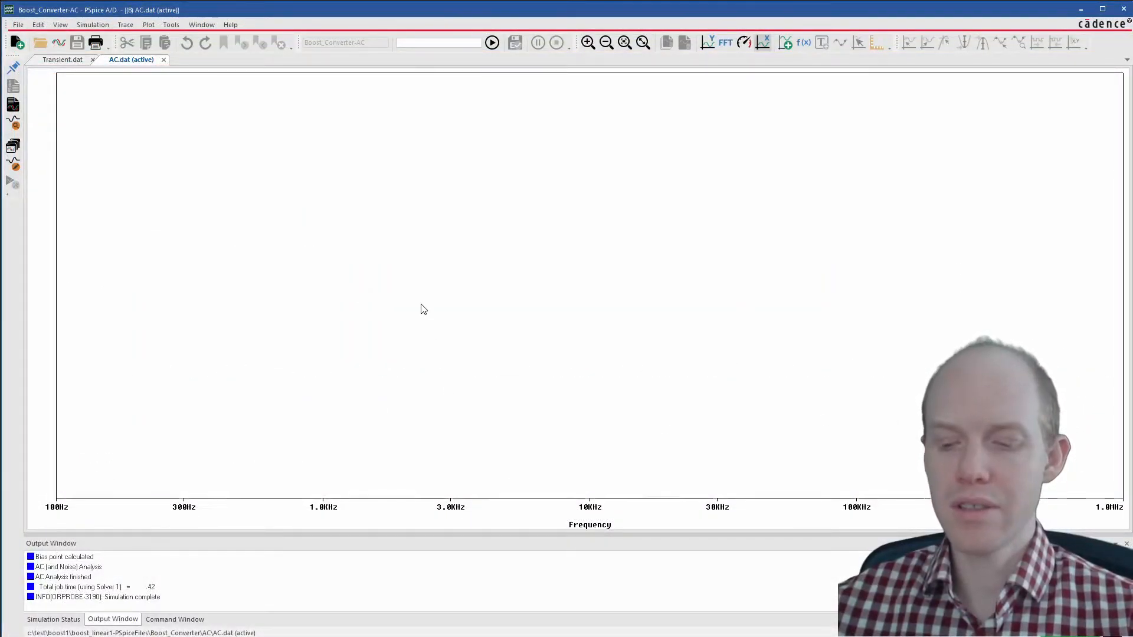
Add a trace with the expression db(V(FB)/V(OUT)) to the empty AC plot.
{"action": "key", "text": "Insert"}
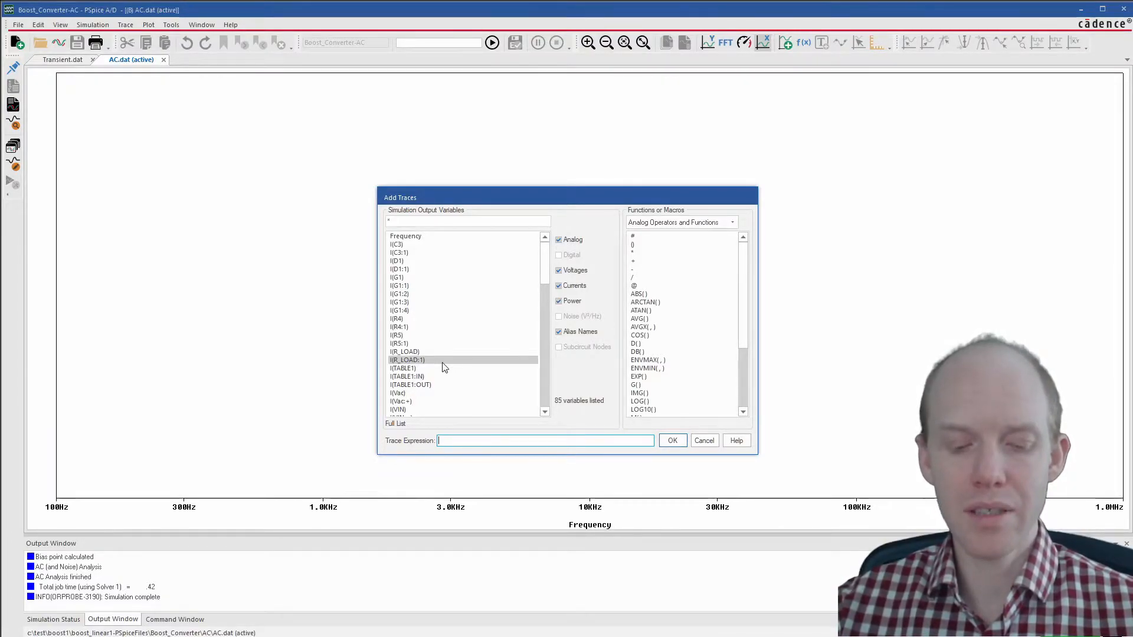
{"action": "type", "text": "db"}
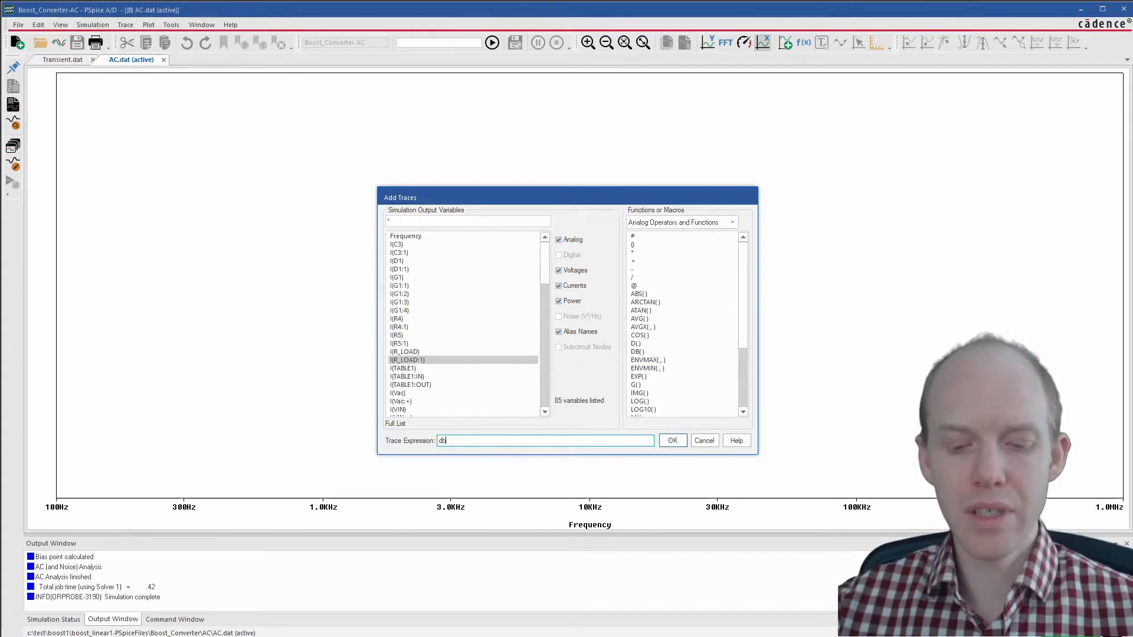
{"action": "type", "text": "(V"}
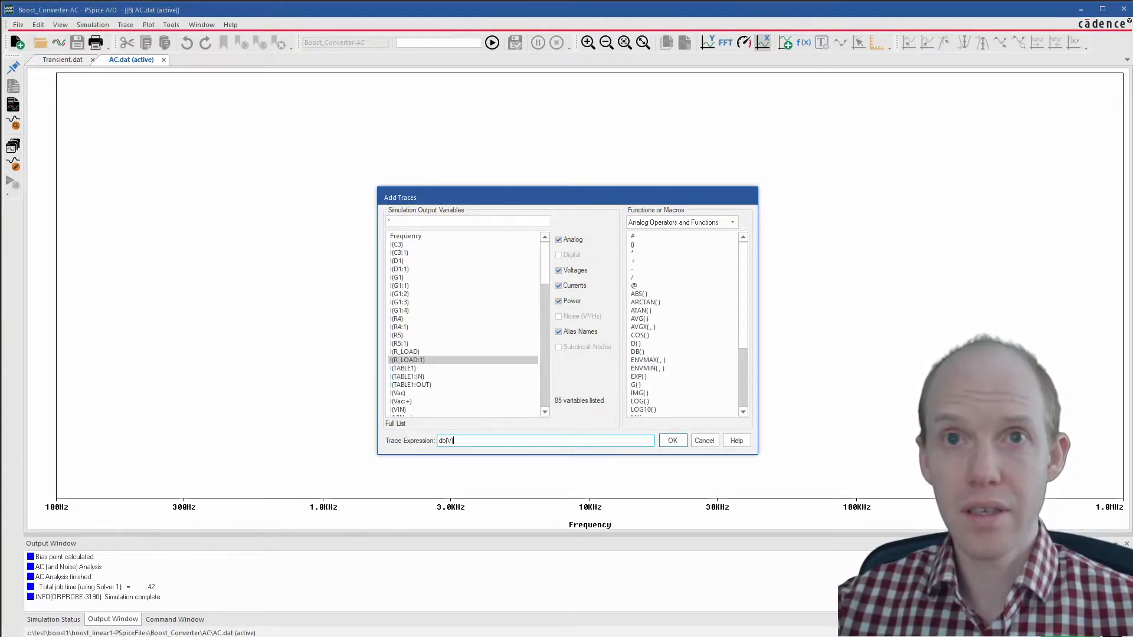
{"action": "type", "text": "("}
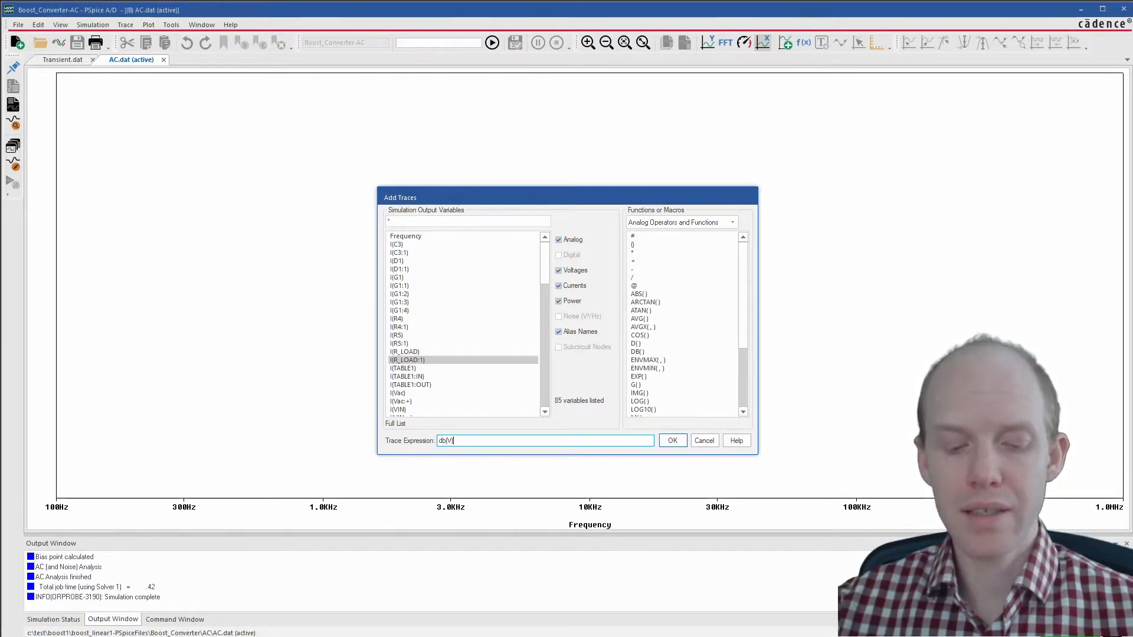
{"action": "type", "text": "FB)/"}
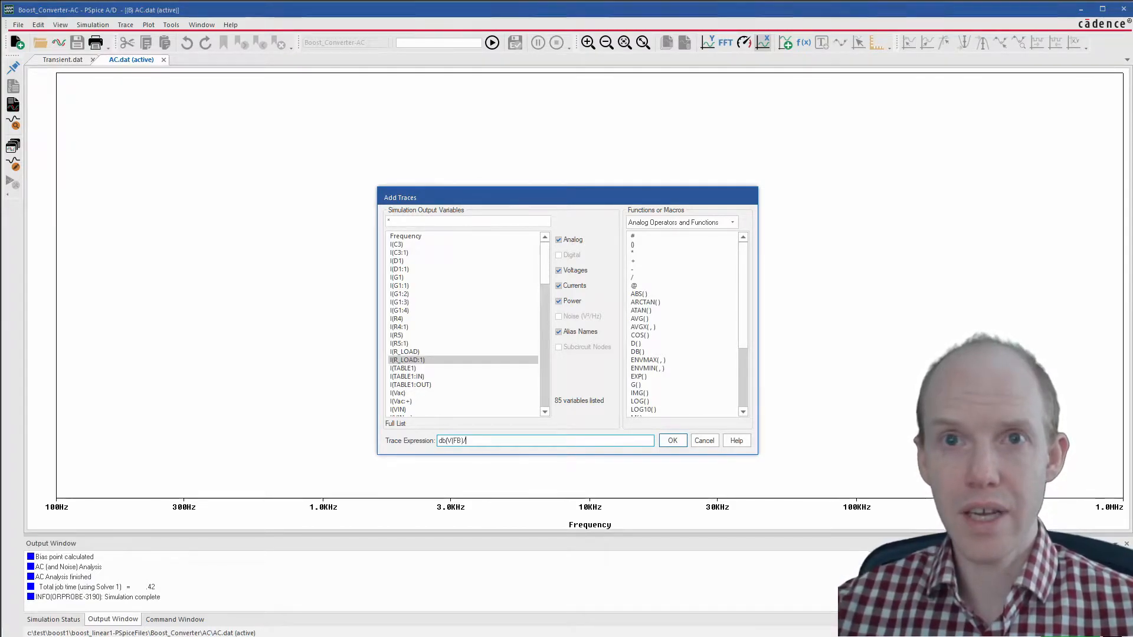
{"action": "type", "text": "V("}
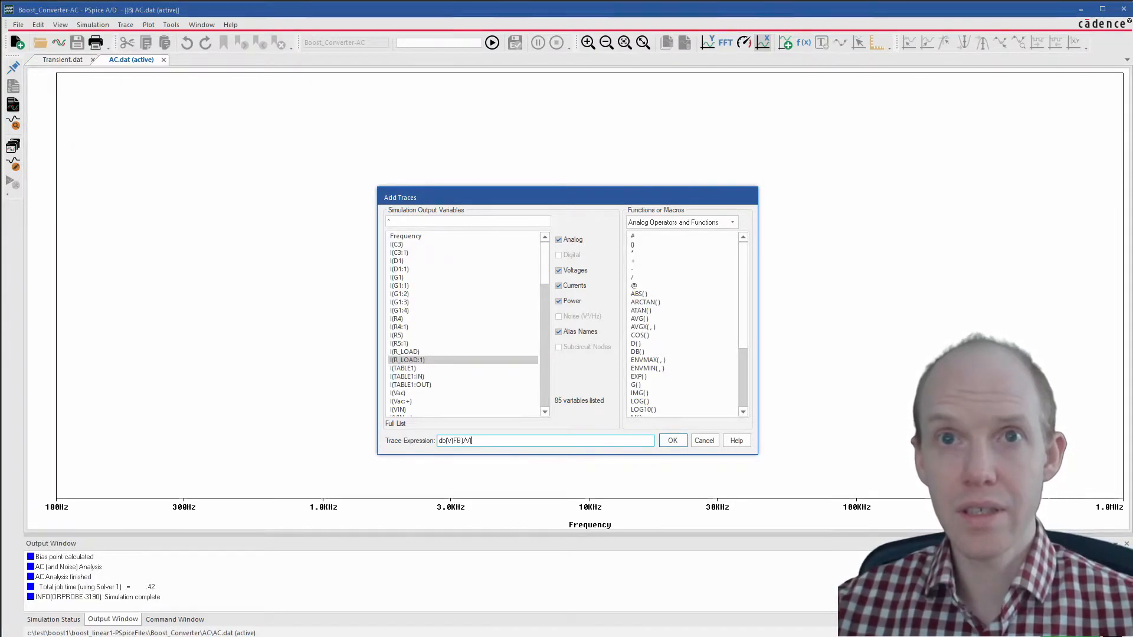
{"action": "type", "text": "OUT"}
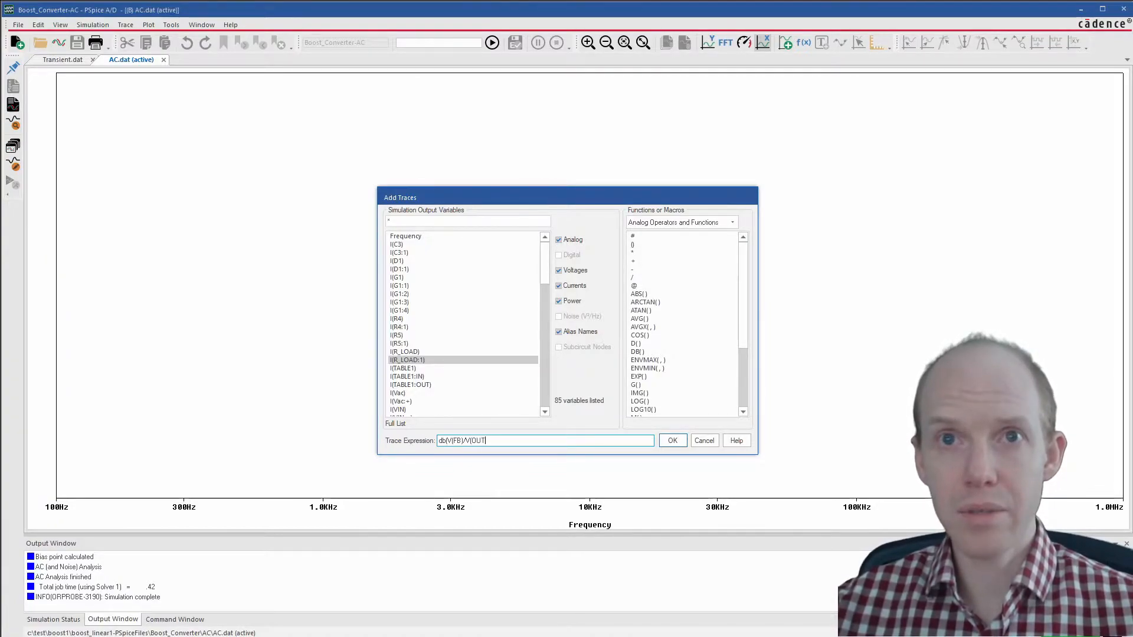
{"action": "type", "text": "))"}
{"action": "key", "text": "Return"}
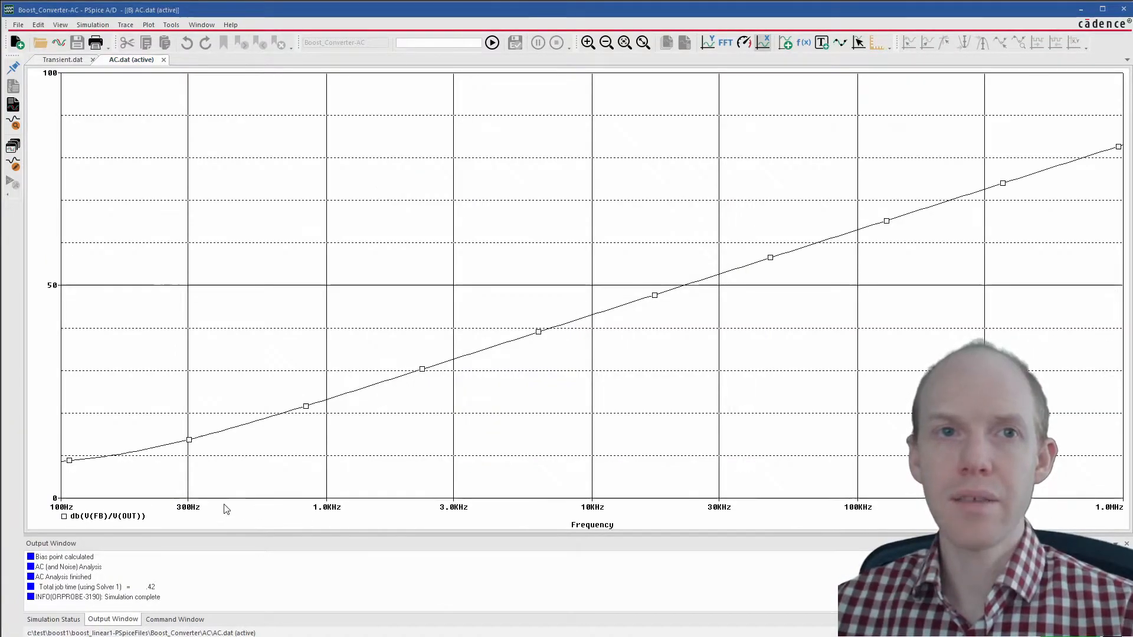
Invert the gain trace's ratio so its expression reads db(V(OUT)/V(FB)).
{"action": "double_click", "coordinate": [109, 518]}
{"action": "left_click", "coordinate": [462, 441]}
{"action": "key", "text": "BackSpace"}
{"action": "type", "text": "OUT"}
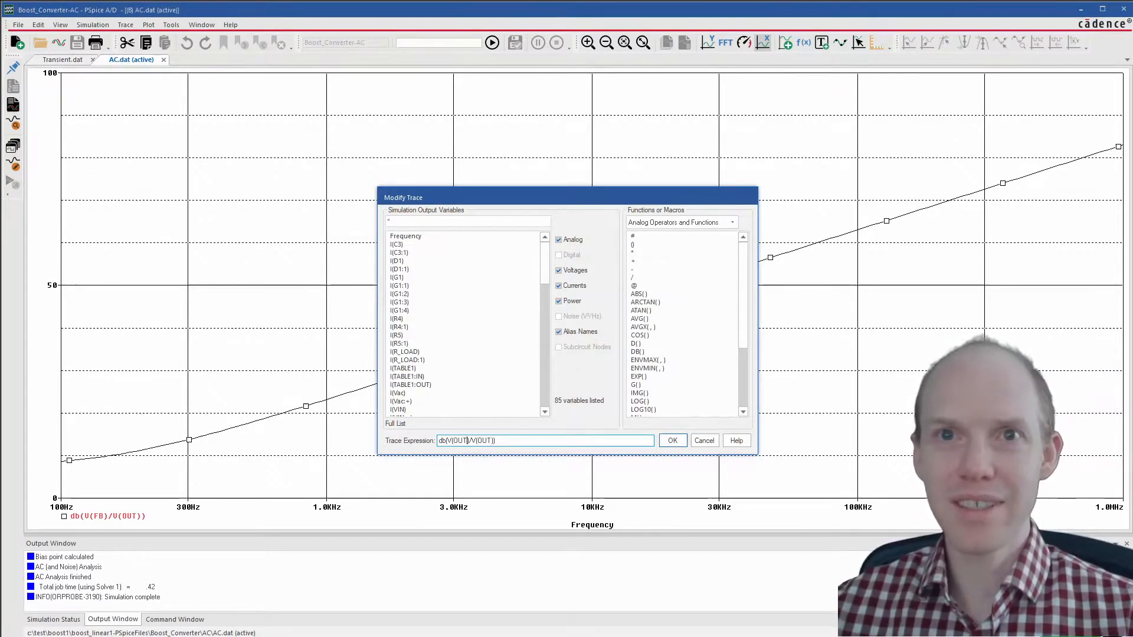
{"action": "double_click", "coordinate": [481, 441]}
{"action": "type", "text": "FB"}
{"action": "key", "text": "Return"}
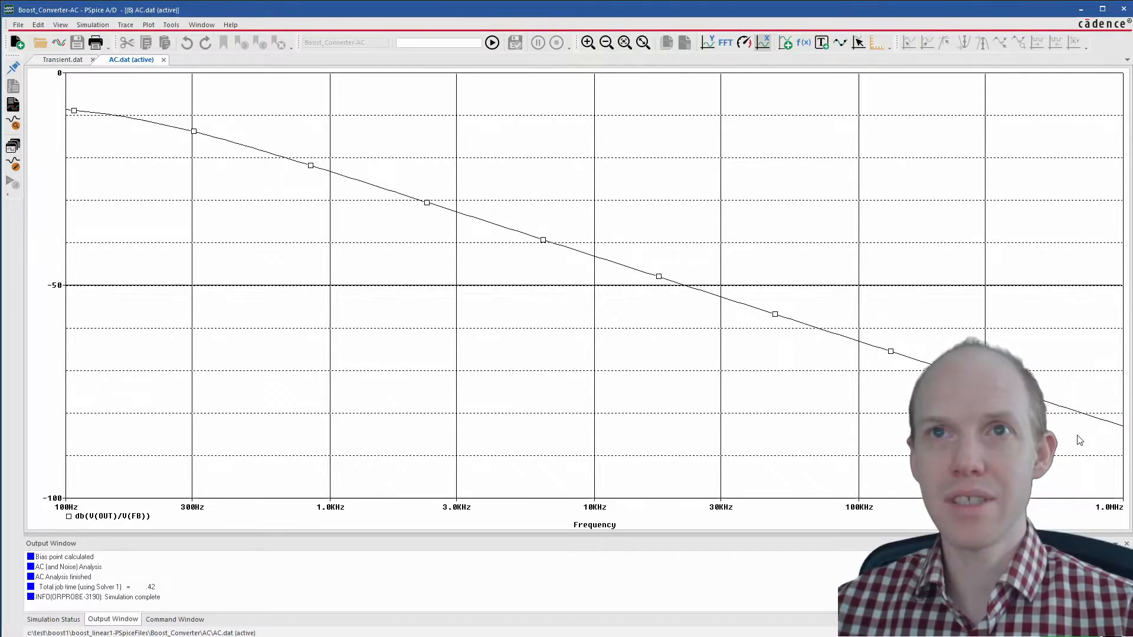
Copy the gain trace's expression and add a phase trace from it as p(V(OUT)/V(FB)).
{"action": "double_click", "coordinate": [132, 517]}
{"action": "key", "text": "ctrl+c"}
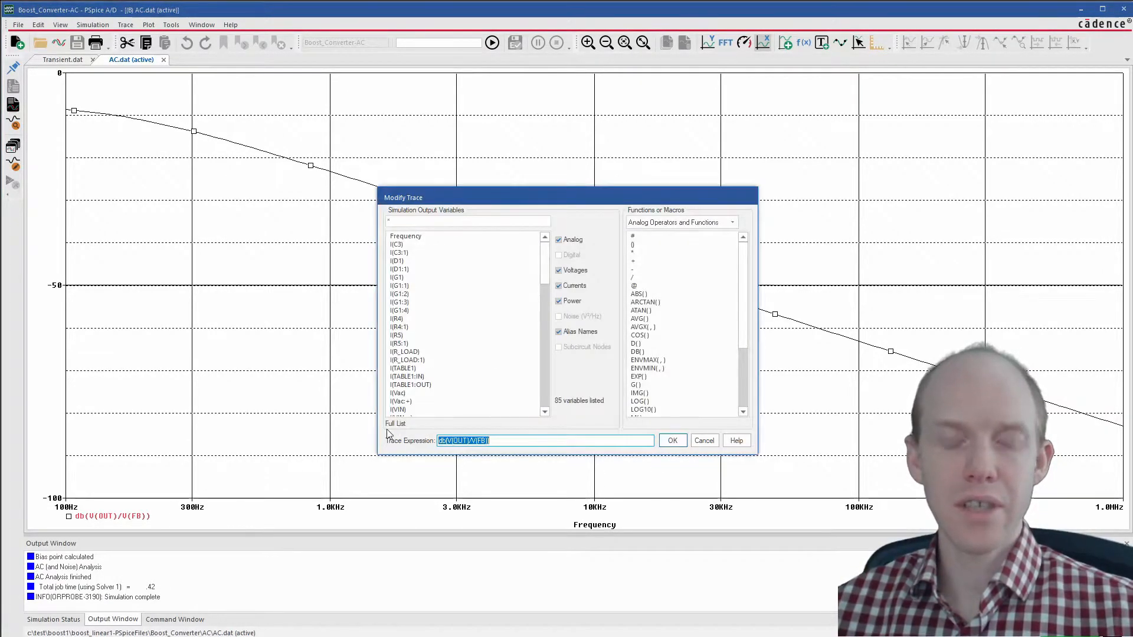
{"action": "left_click", "coordinate": [673, 440]}
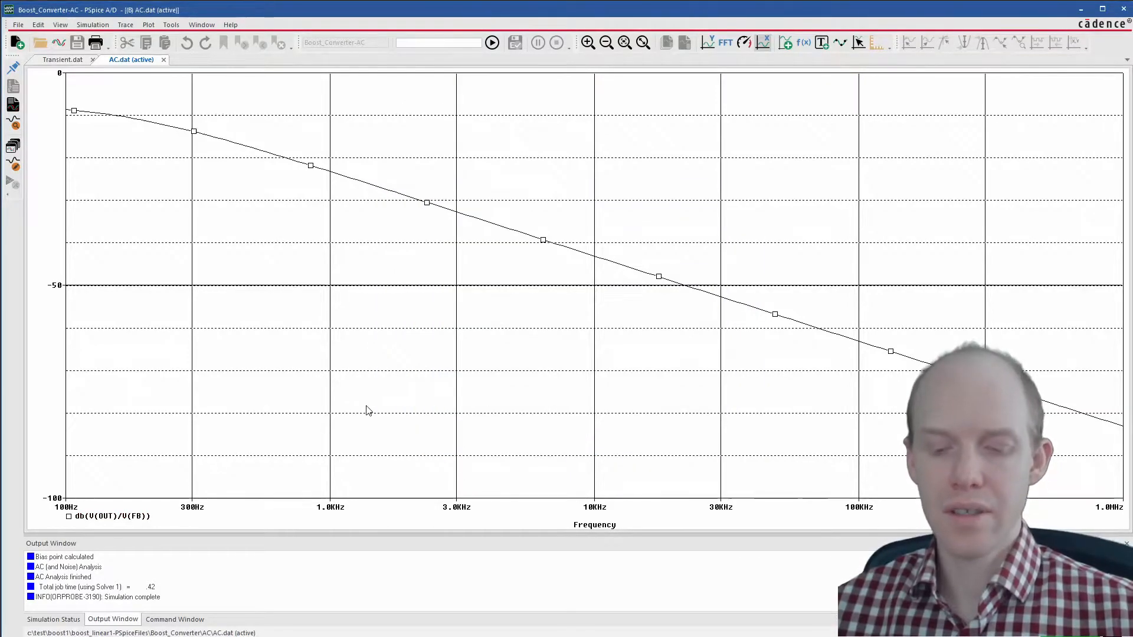
{"action": "key", "text": "Insert"}
{"action": "key", "text": "ctrl+v"}
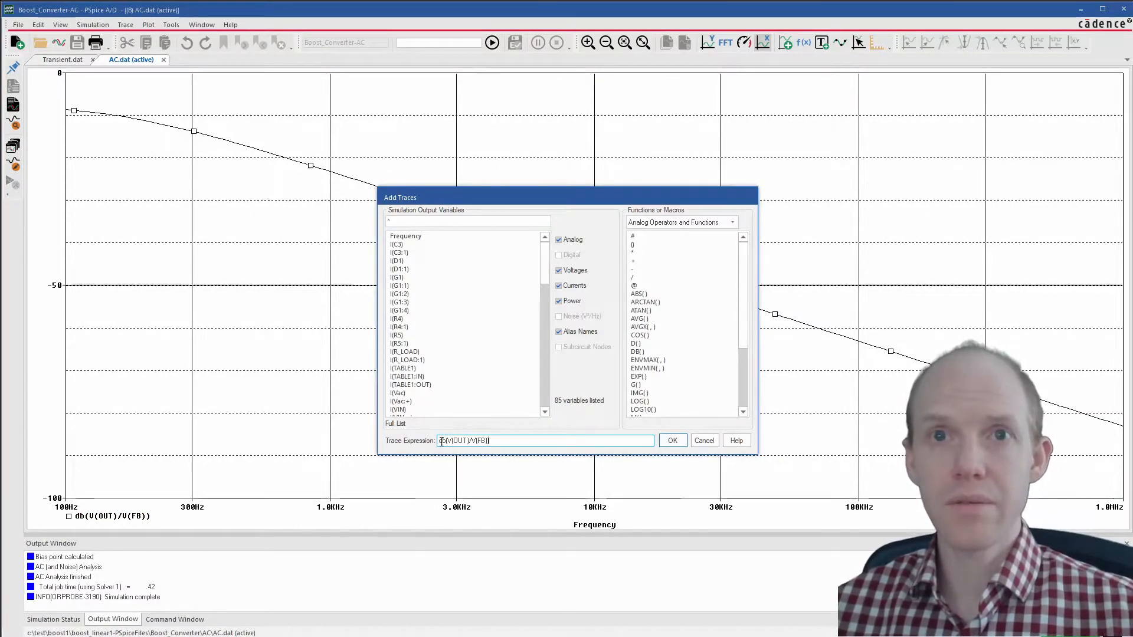
{"action": "double_click", "coordinate": [441, 441]}
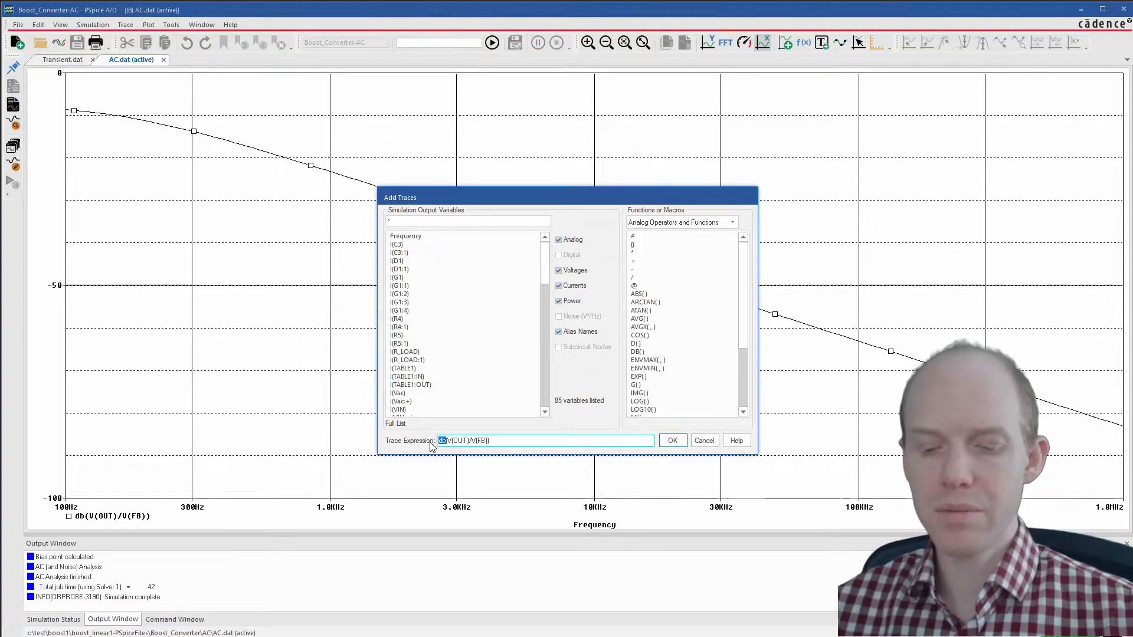
{"action": "type", "text": "p"}
{"action": "left_click", "coordinate": [673, 440]}
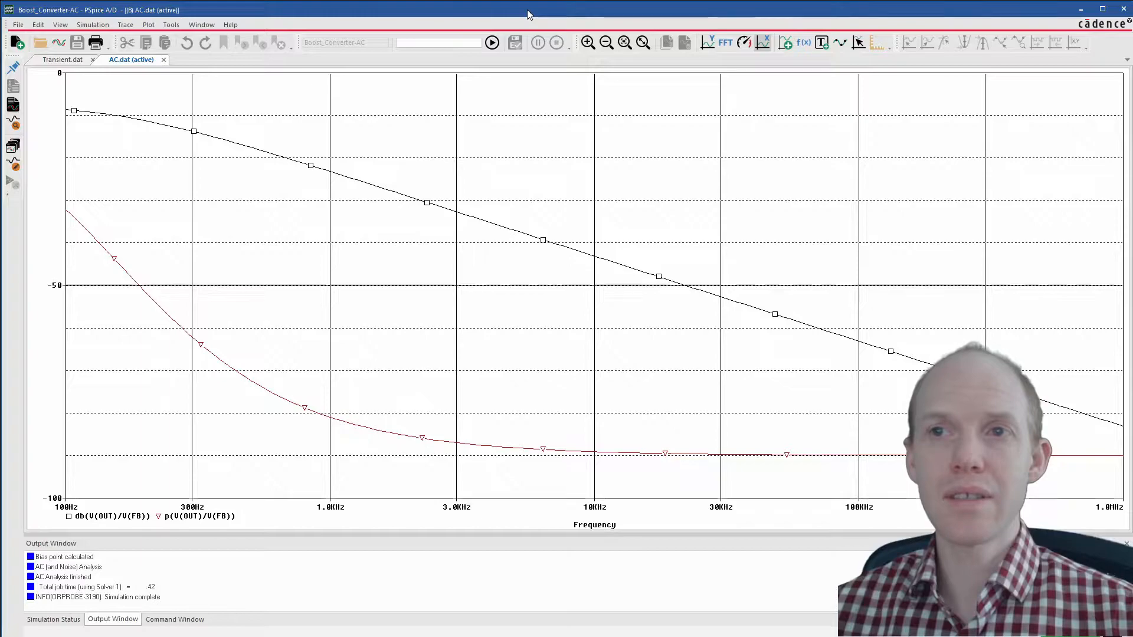
Switch back to the schematic in OrCAD Capture and add the ANALOG library to the part libraries.
{"action": "left_click_drag", "start_coordinate": [533, 18], "coordinate": [747, 635]}
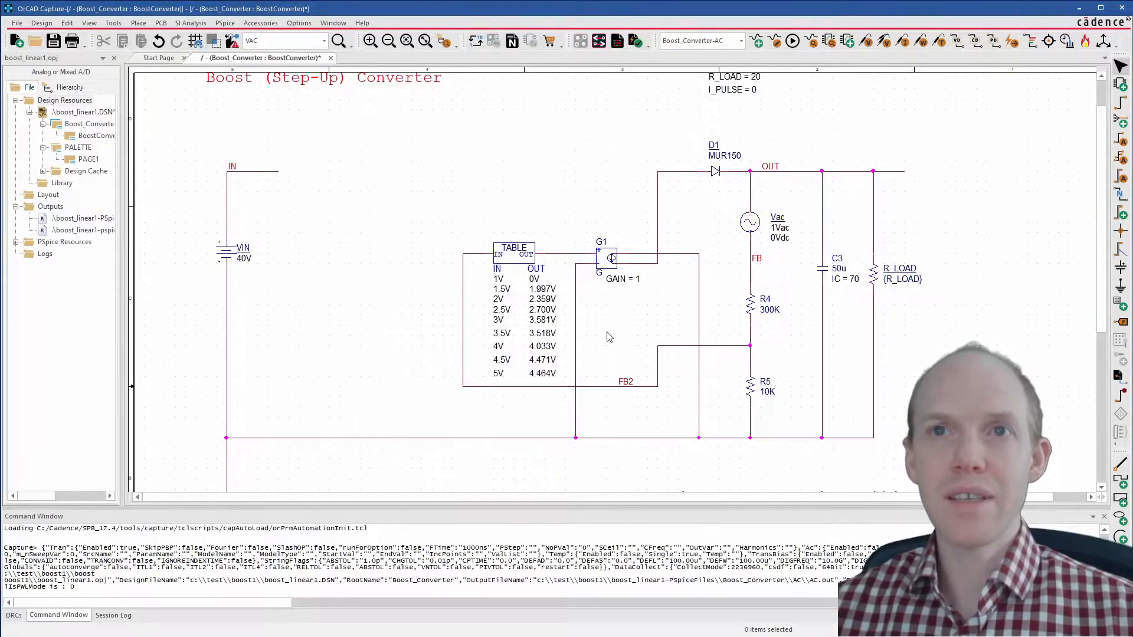
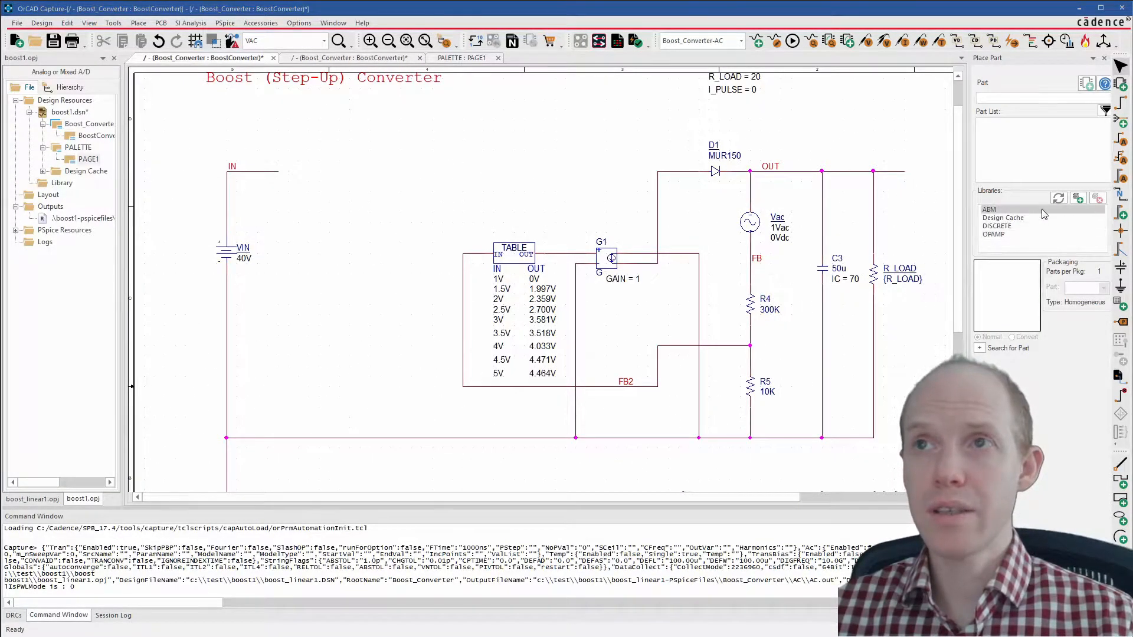
{"action": "left_click", "coordinate": [1077, 198]}
{"action": "left_click", "coordinate": [487, 323]}
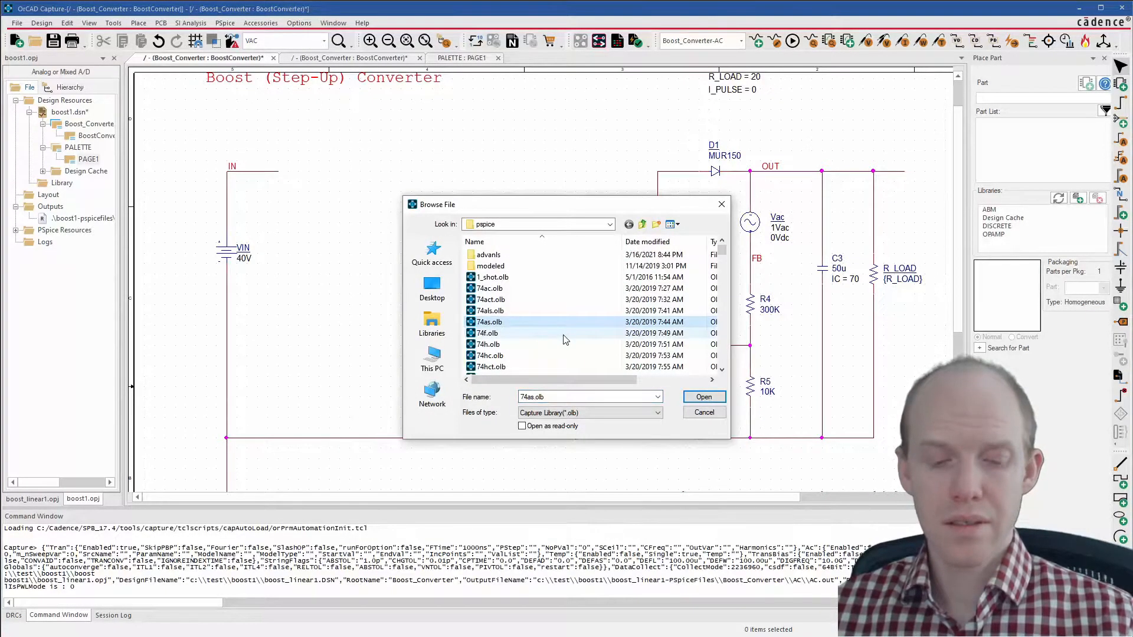
{"action": "key", "text": "a"}
{"action": "double_click", "coordinate": [493, 299]}
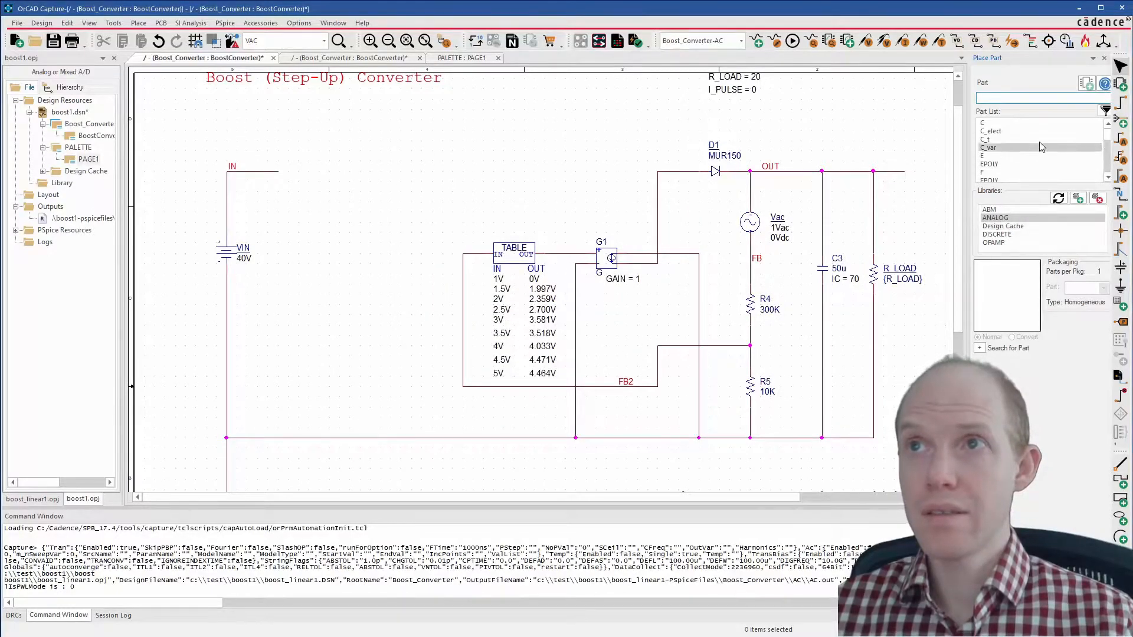
Place an OPAMP part from the ANALOG library in the free area between VIN and the TABLE block.
{"action": "scroll", "coordinate": [1025, 127], "scroll_direction": "down", "scroll_amount": 6}
{"action": "left_click", "coordinate": [1025, 126]}
{"action": "scroll", "coordinate": [1024, 127], "scroll_direction": "up", "scroll_amount": 1}
{"action": "double_click", "coordinate": [1024, 124]}
{"action": "left_click", "coordinate": [331, 311]}
{"action": "left_click", "coordinate": [372, 244]}
Examine the op-amp's properties, widening the value column to read the full PSpiceTemplate entry.
{"action": "double_click", "coordinate": [339, 352]}
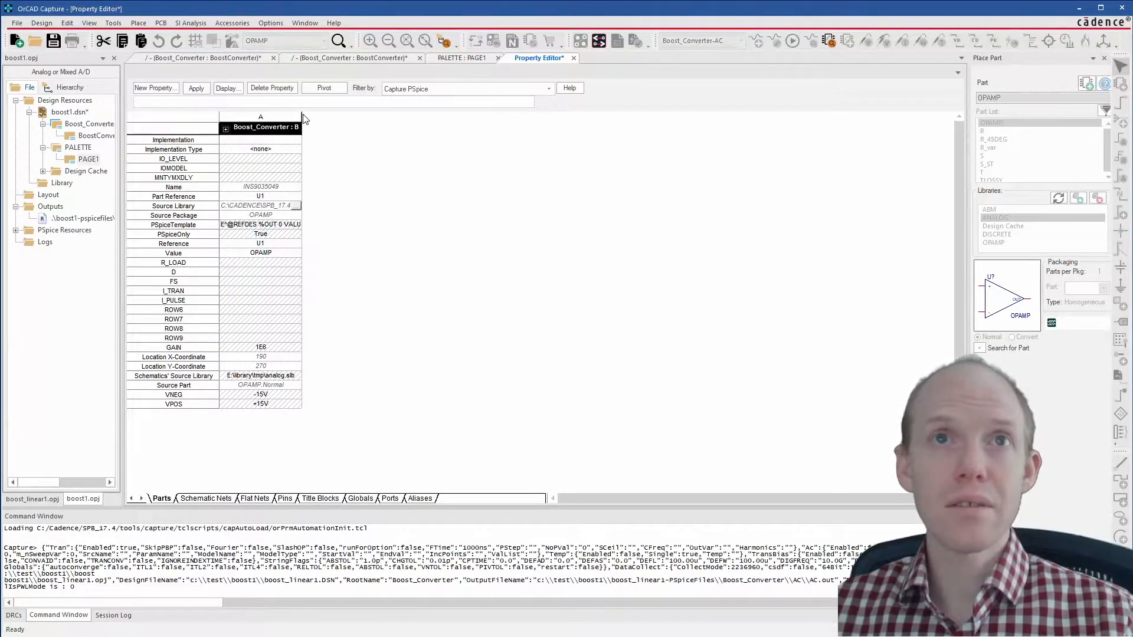
{"action": "left_click_drag", "start_coordinate": [302, 116], "coordinate": [482, 117]}
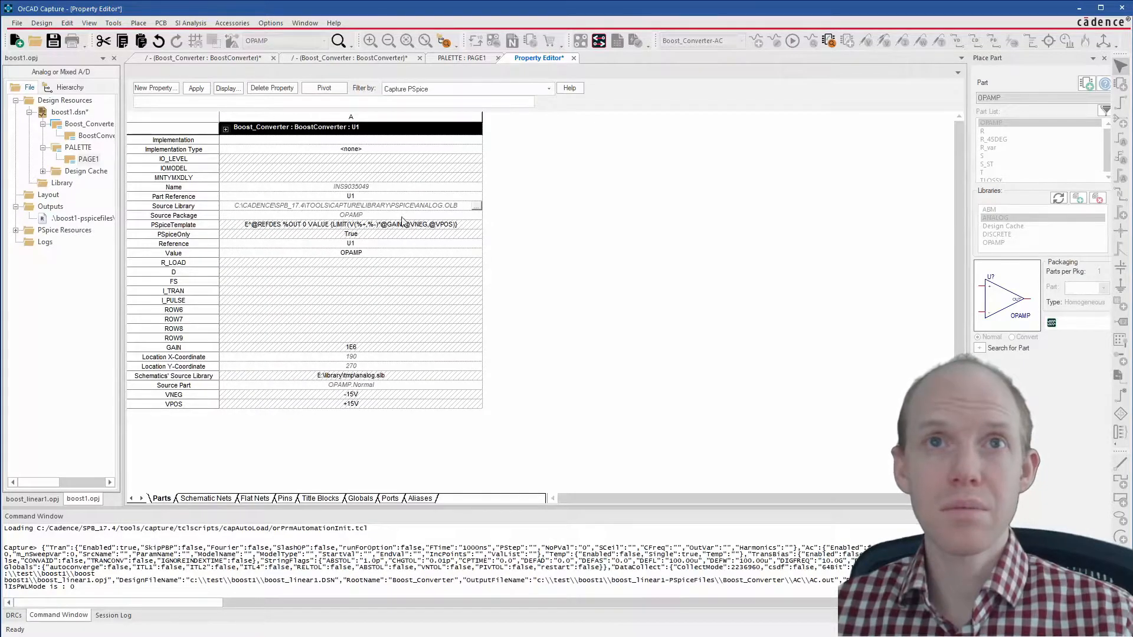
{"action": "left_click", "coordinate": [426, 224]}
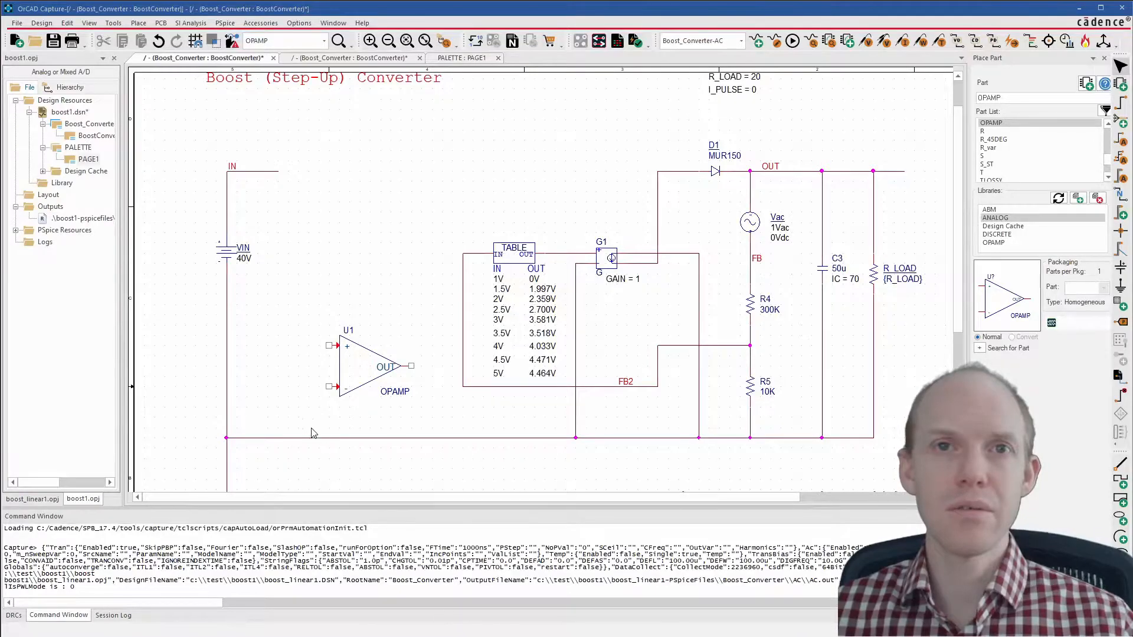
Move the op-amp up and to the left, and paste a copy of the VIN source below its inputs.
{"action": "left_click", "coordinate": [363, 368]}
{"action": "left_click_drag", "start_coordinate": [363, 369], "coordinate": [344, 293]}
{"action": "left_click", "coordinate": [227, 252]}
{"action": "key", "text": "ctrl+c"}
{"action": "key", "text": "ctrl+v"}
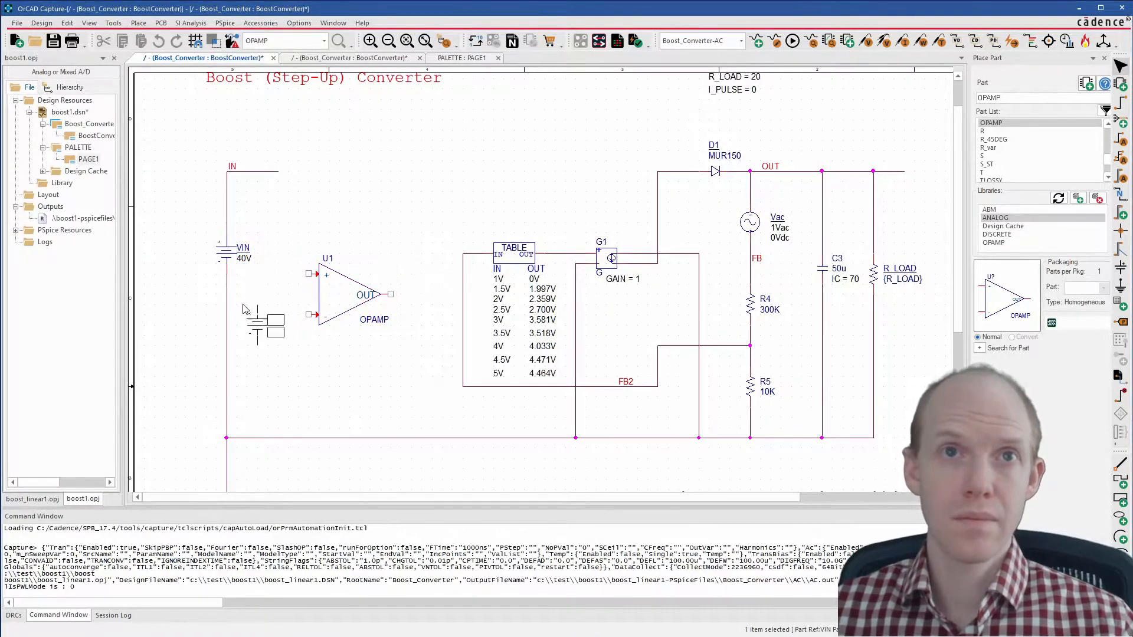
{"action": "left_click", "coordinate": [238, 317]}
Rename the copied voltage source REF and set its value to 2.5V.
{"action": "double_click", "coordinate": [263, 332]}
{"action": "type", "text": "REF"}
{"action": "key", "text": "Return"}
{"action": "double_click", "coordinate": [263, 342]}
{"action": "key", "text": "Return"}
Wire REF's positive pin to the op-amp's non-inverting input and its negative pin to the bottom rail.
{"action": "key", "text": "w"}
{"action": "left_click", "coordinate": [247, 315]}
{"action": "left_click", "coordinate": [309, 274]}
{"action": "left_click", "coordinate": [246, 356]}
{"action": "left_click", "coordinate": [247, 438]}
{"action": "key", "text": "Escape"}
Delete the FB2 wire section and reposition the op-amp and REF so U1's output feeds the TABLE input.
{"action": "left_click", "coordinate": [522, 387]}
{"action": "key", "text": "Delete"}
{"action": "left_click", "coordinate": [463, 383]}
{"action": "left_click_drag", "start_coordinate": [463, 387], "coordinate": [391, 294]}
{"action": "left_click_drag", "start_coordinate": [350, 294], "coordinate": [391, 254]}
{"action": "left_click_drag", "start_coordinate": [247, 333], "coordinate": [267, 333]}
{"action": "left_click", "coordinate": [374, 384]}
Copy the series compensation resistor and capacitor from the other schematic and paste them rotated horizontally below the op-amp.
{"action": "left_click", "coordinate": [344, 59]}
{"action": "left_click_drag", "start_coordinate": [531, 498], "coordinate": [424, 497]}
{"action": "left_click_drag", "start_coordinate": [239, 284], "coordinate": [289, 421]}
{"action": "key", "text": "ctrl+c"}
{"action": "left_click", "coordinate": [244, 59]}
{"action": "key", "text": "ctrl+v"}
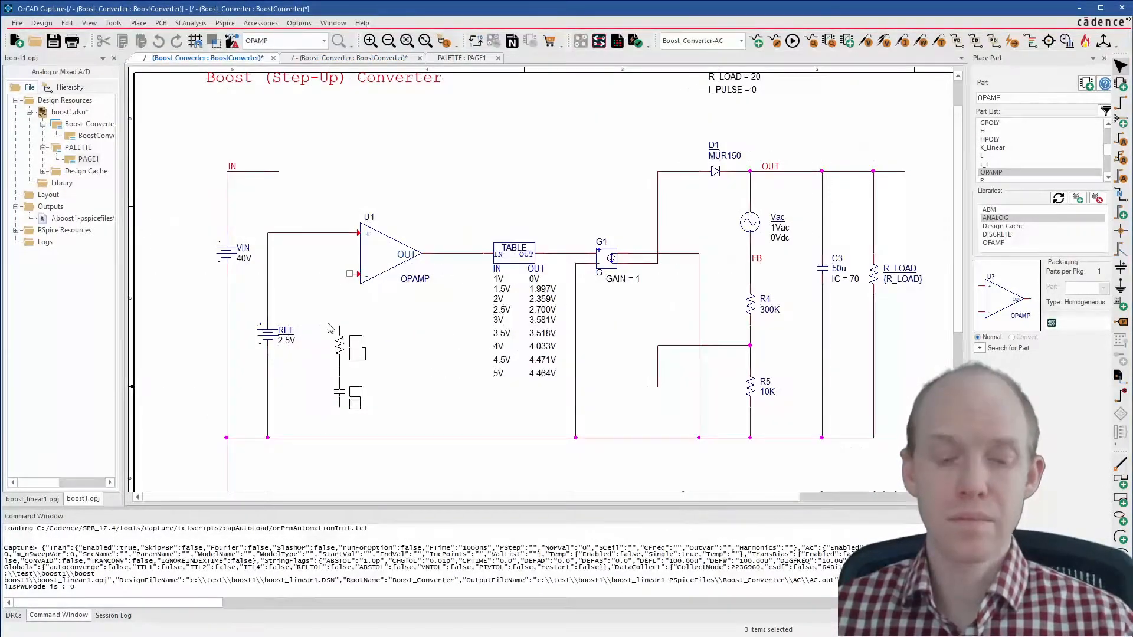
{"action": "key", "text": "r"}
{"action": "left_click", "coordinate": [368, 328]}
Move the reference and value labels of R8 and C6 below their symbols.
{"action": "left_click_drag", "start_coordinate": [367, 307], "coordinate": [367, 351]}
{"action": "left_click_drag", "start_coordinate": [416, 349], "coordinate": [417, 384]}
{"action": "left_click_drag", "start_coordinate": [417, 307], "coordinate": [417, 342]}
{"action": "left_click_drag", "start_coordinate": [416, 384], "coordinate": [416, 352]}
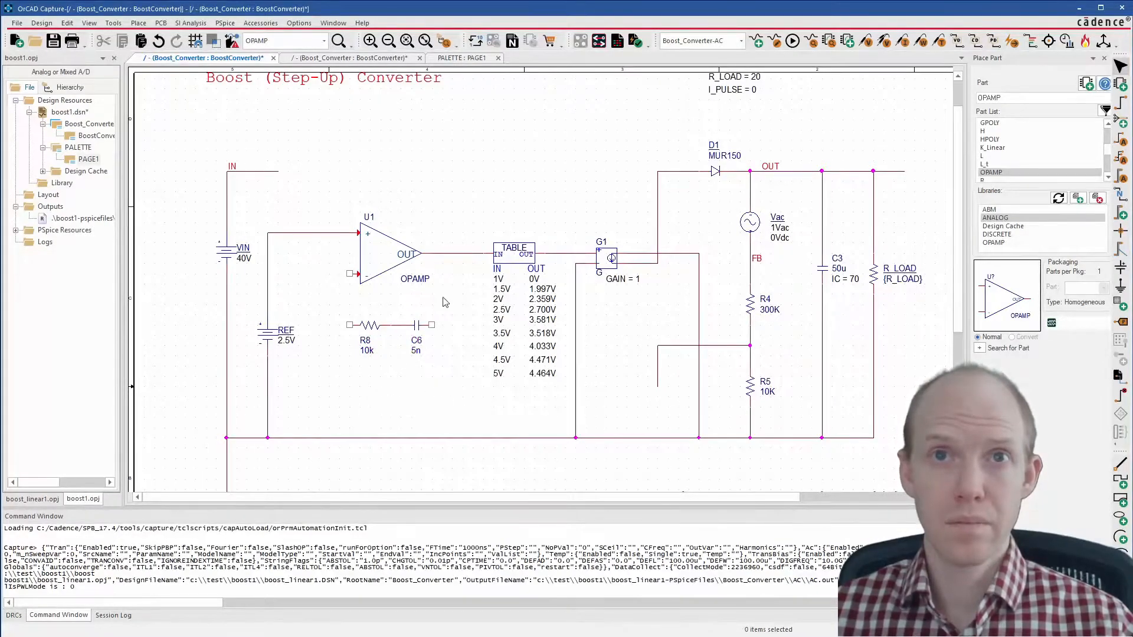
Wire C6's free end to the op-amp's output and R8's free end to its inverting input.
{"action": "key", "text": "w"}
{"action": "left_click", "coordinate": [432, 325]}
{"action": "left_click", "coordinate": [462, 254]}
{"action": "left_click", "coordinate": [349, 325]}
{"action": "left_click", "coordinate": [319, 275]}
{"action": "left_click", "coordinate": [349, 274]}
{"action": "key", "text": "Escape"}
Wire the R4/R5 divider's loose feedback end to the node between R8 and the inverting input, and save the design.
{"action": "key", "text": "w"}
{"action": "left_click", "coordinate": [658, 386]}
{"action": "left_click", "coordinate": [319, 325]}
{"action": "key", "text": "ctrl+s"}
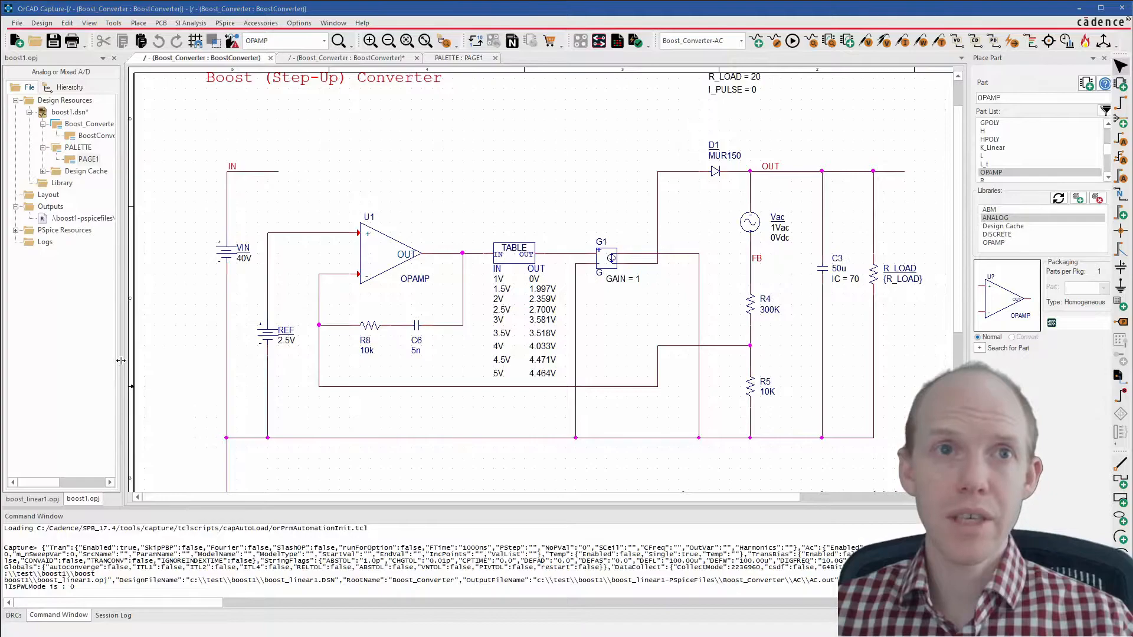
Make Boost_Converter-Transient the active simulation profile of the boost_linear1 project and run the transient simulation.
{"action": "left_click", "coordinate": [22, 500]}
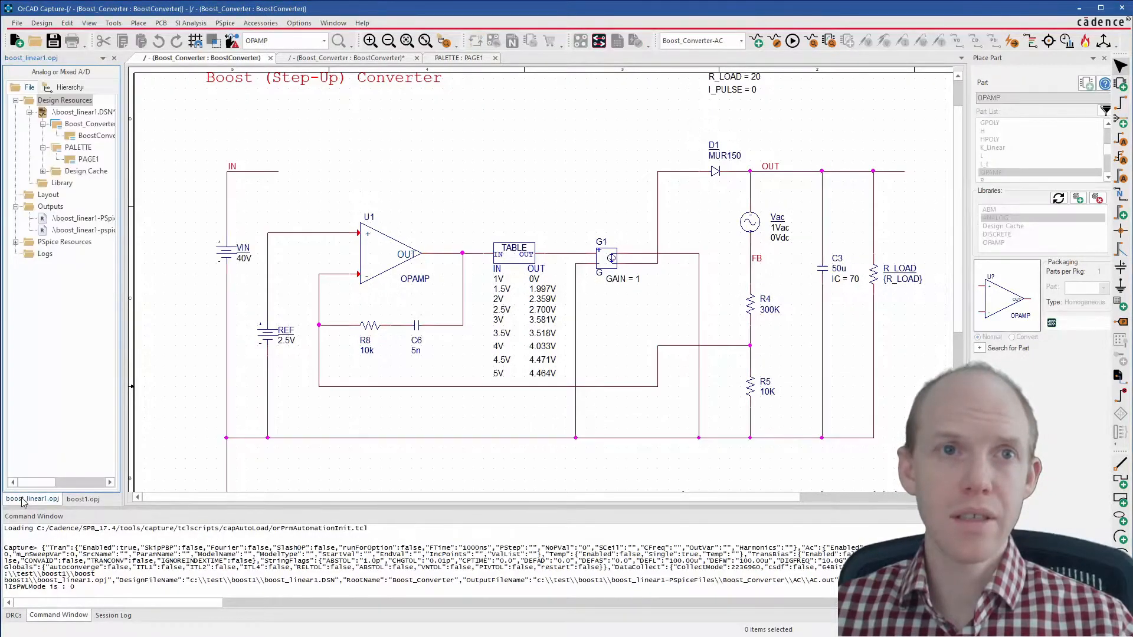
{"action": "left_click", "coordinate": [16, 242]}
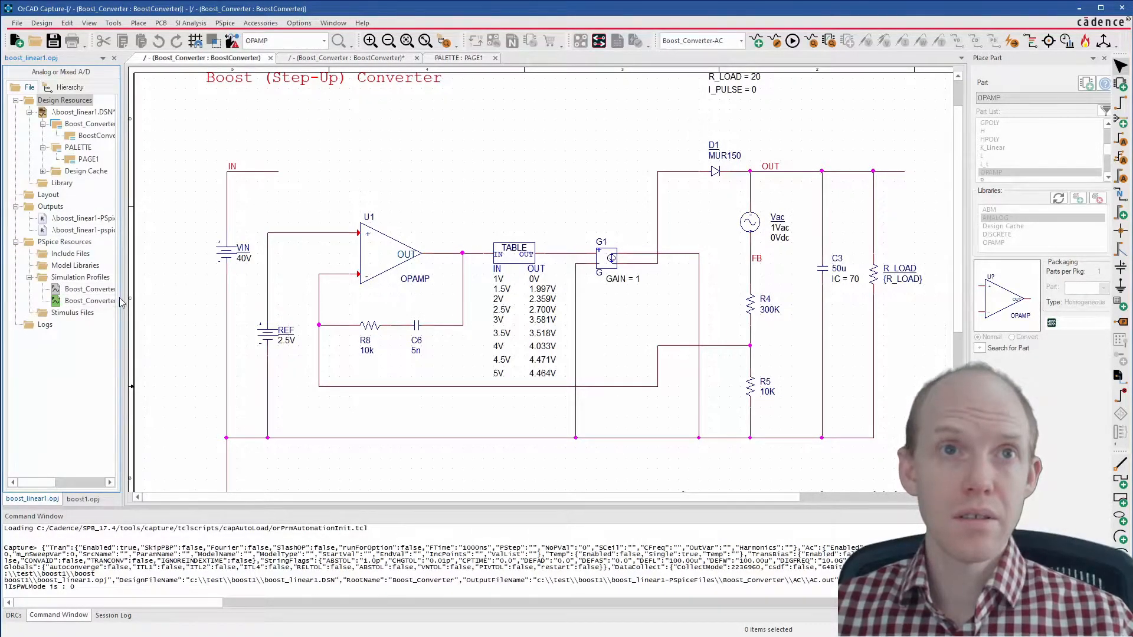
{"action": "left_click_drag", "start_coordinate": [122, 299], "coordinate": [150, 300]}
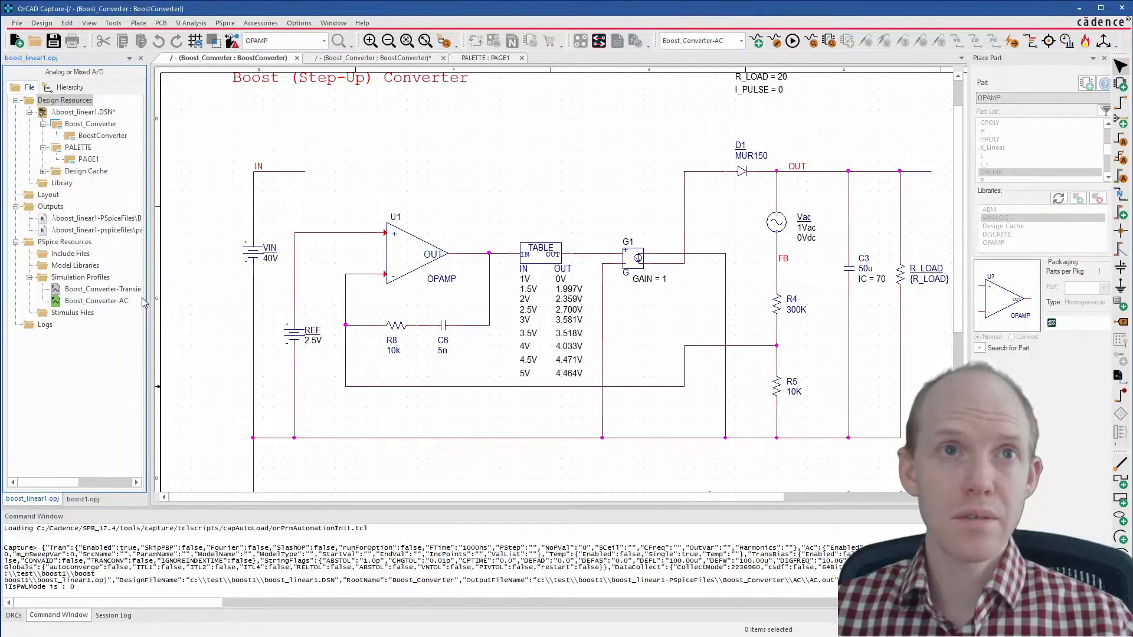
{"action": "left_click", "coordinate": [99, 294]}
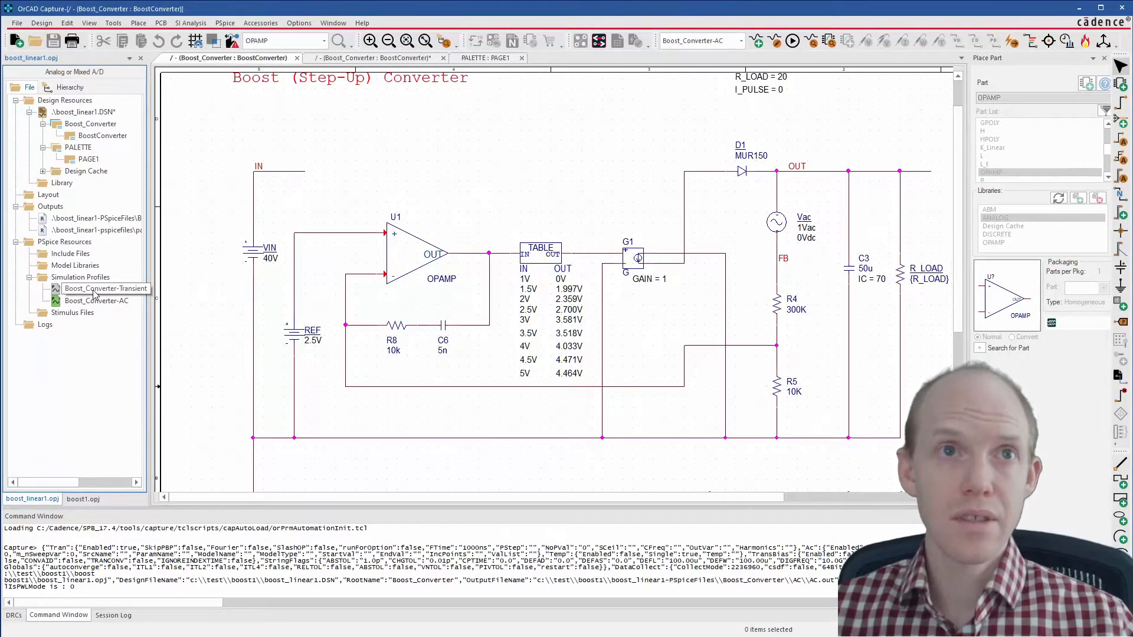
{"action": "right_click", "coordinate": [70, 292]}
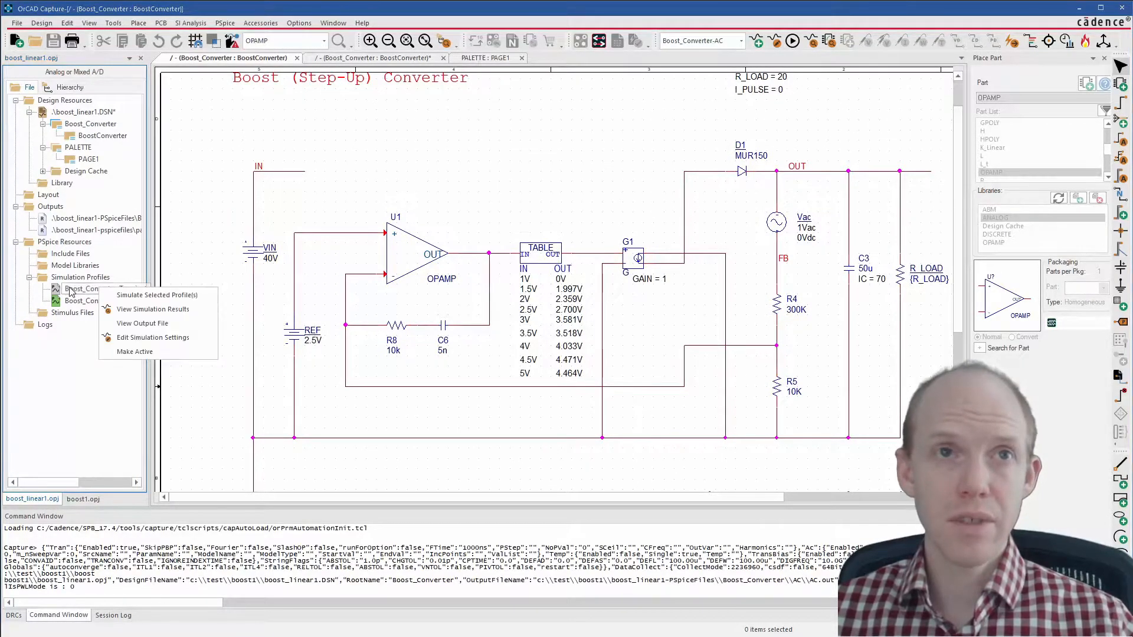
{"action": "left_click", "coordinate": [118, 358]}
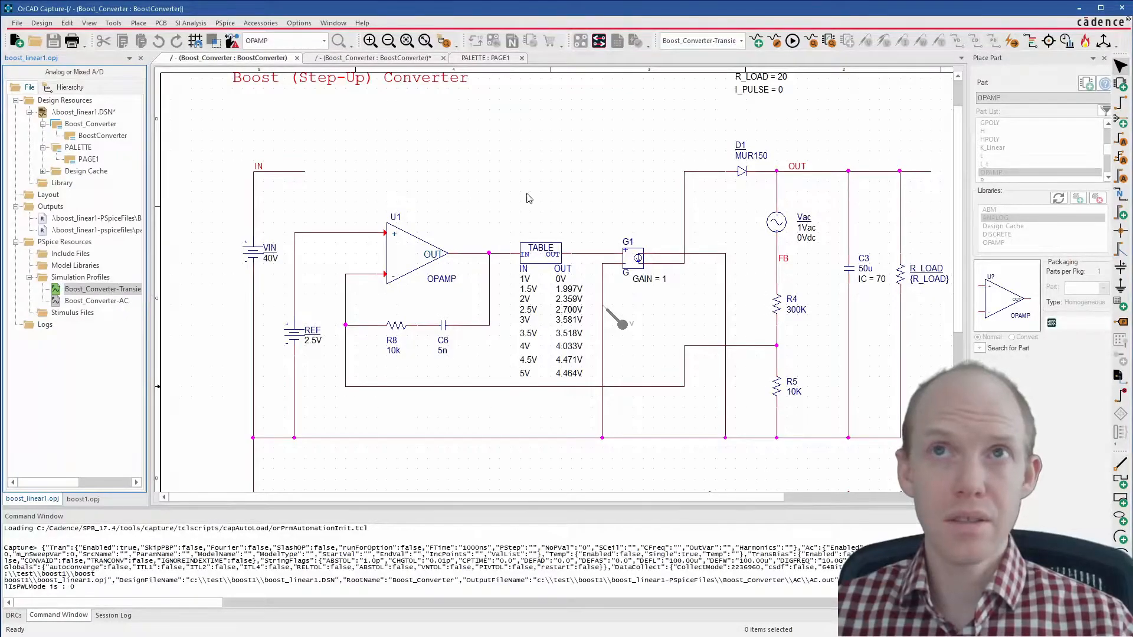
{"action": "left_click", "coordinate": [792, 41]}
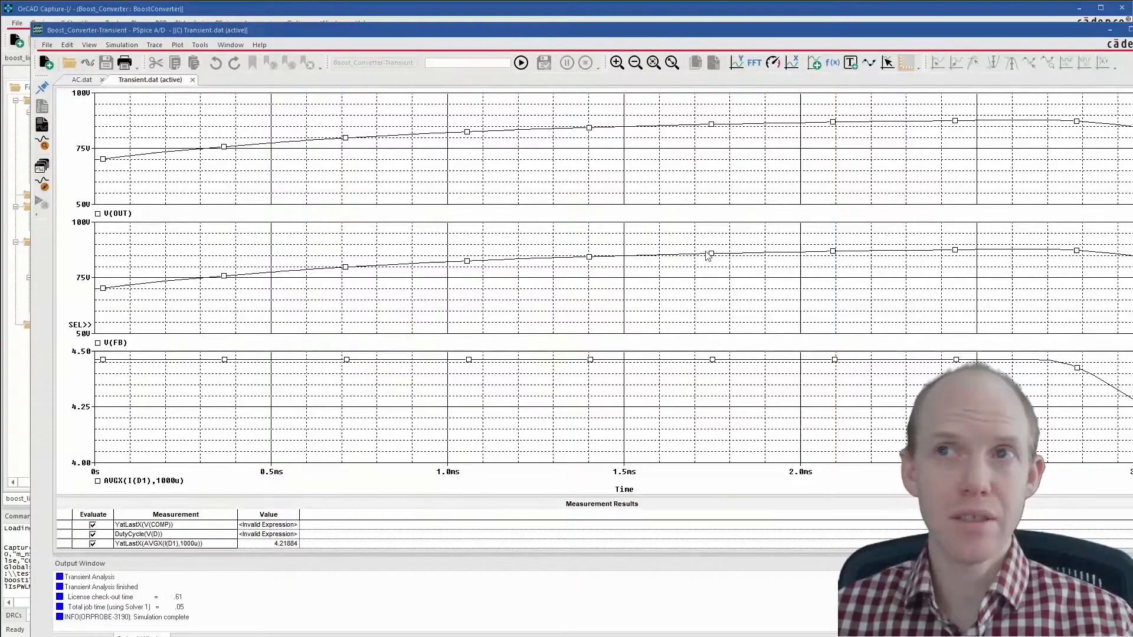
{"action": "double_click", "coordinate": [121, 343]}
{"action": "left_click", "coordinate": [546, 460]}
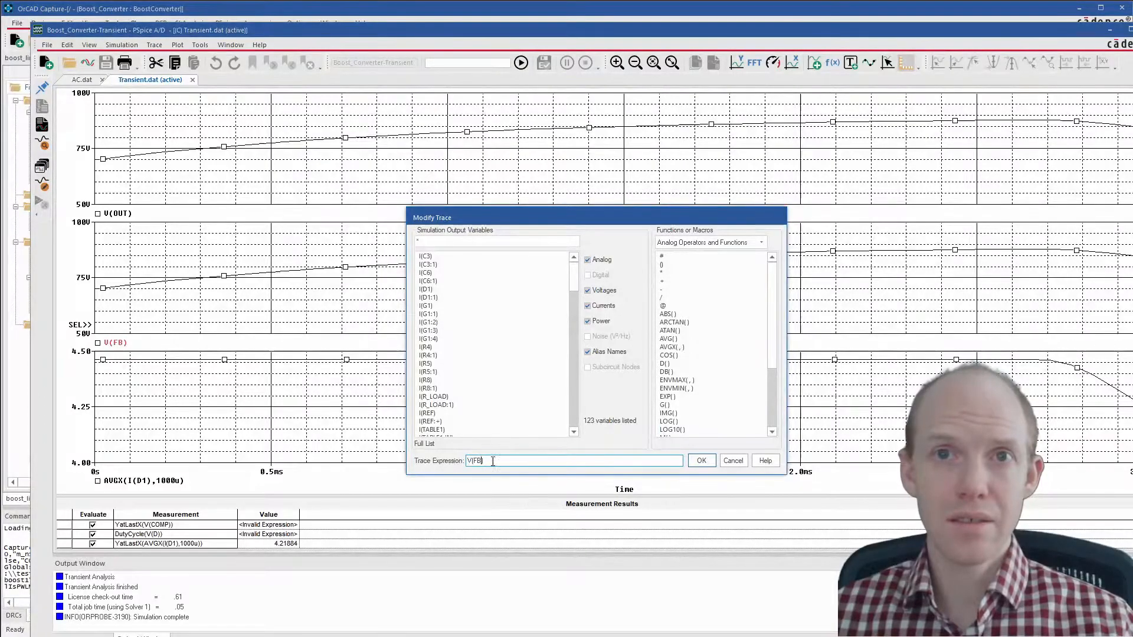
{"action": "key", "text": "Left"}
{"action": "type", "text": "2"}
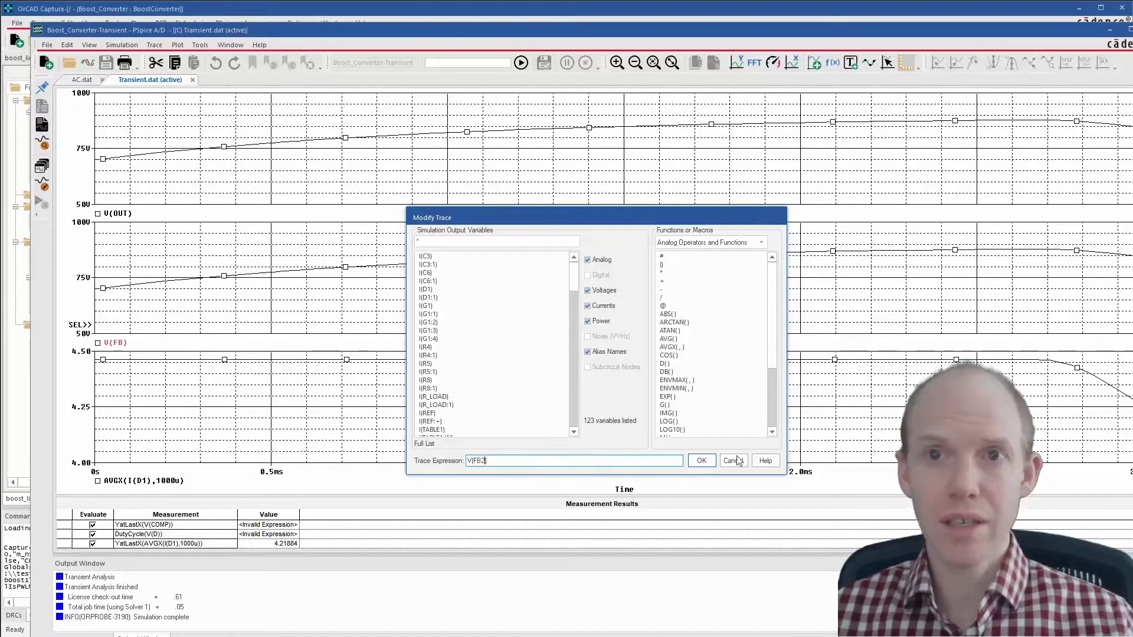
{"action": "left_click", "coordinate": [701, 461]}
{"action": "left_click", "coordinate": [678, 370]}
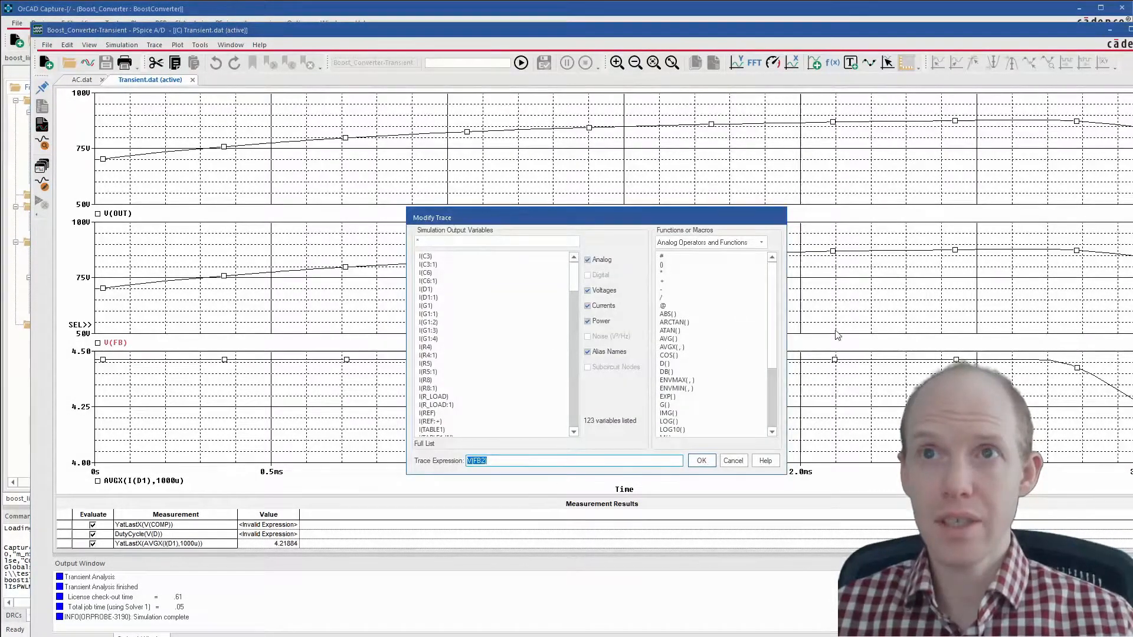
{"action": "left_click", "coordinate": [734, 461]}
Place the net alias FB2 on the wire from the R4/R5 divider to the op-amp's inverting input.
{"action": "left_click_drag", "start_coordinate": [1004, 31], "coordinate": [1130, 596]}
{"action": "left_click", "coordinate": [562, 169]}
{"action": "key", "text": "n"}
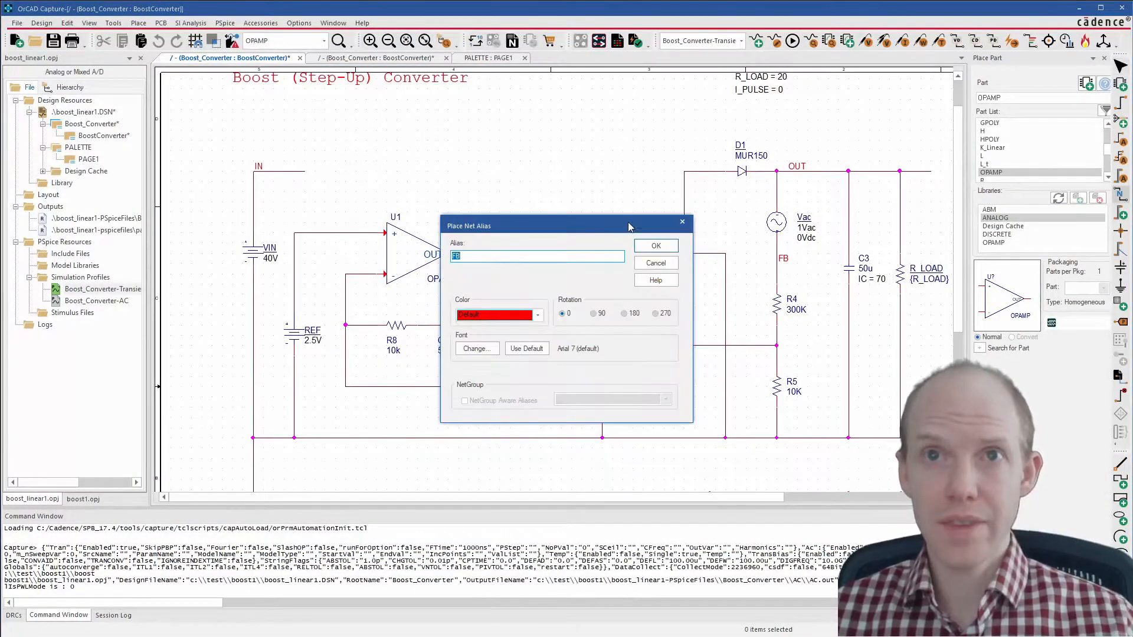
{"action": "type", "text": "FB"}
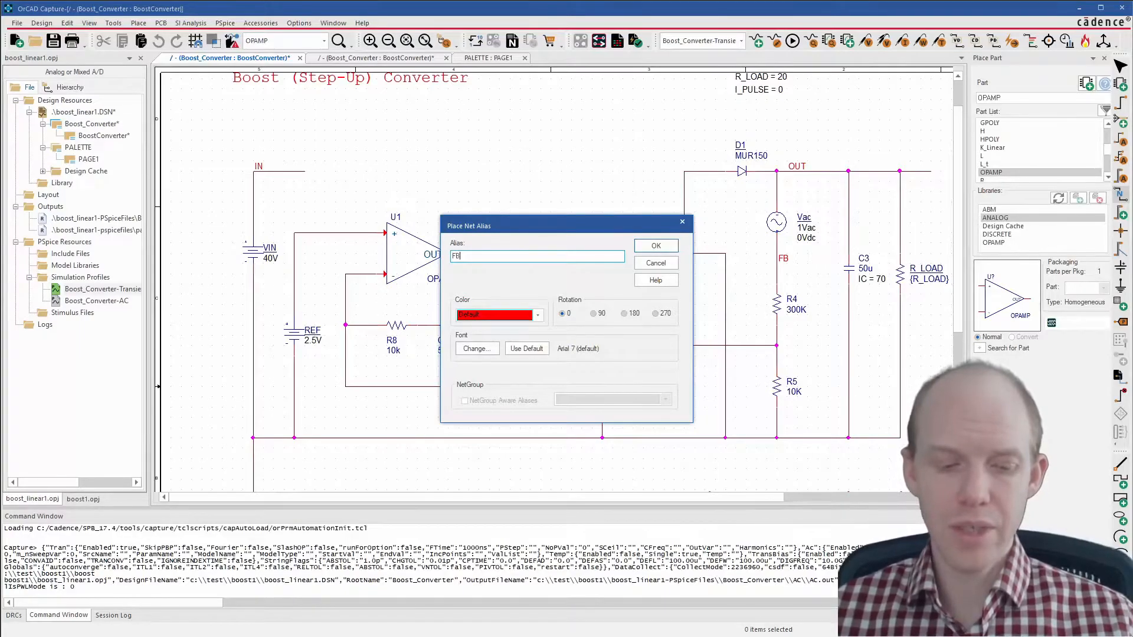
{"action": "left_click", "coordinate": [656, 245]}
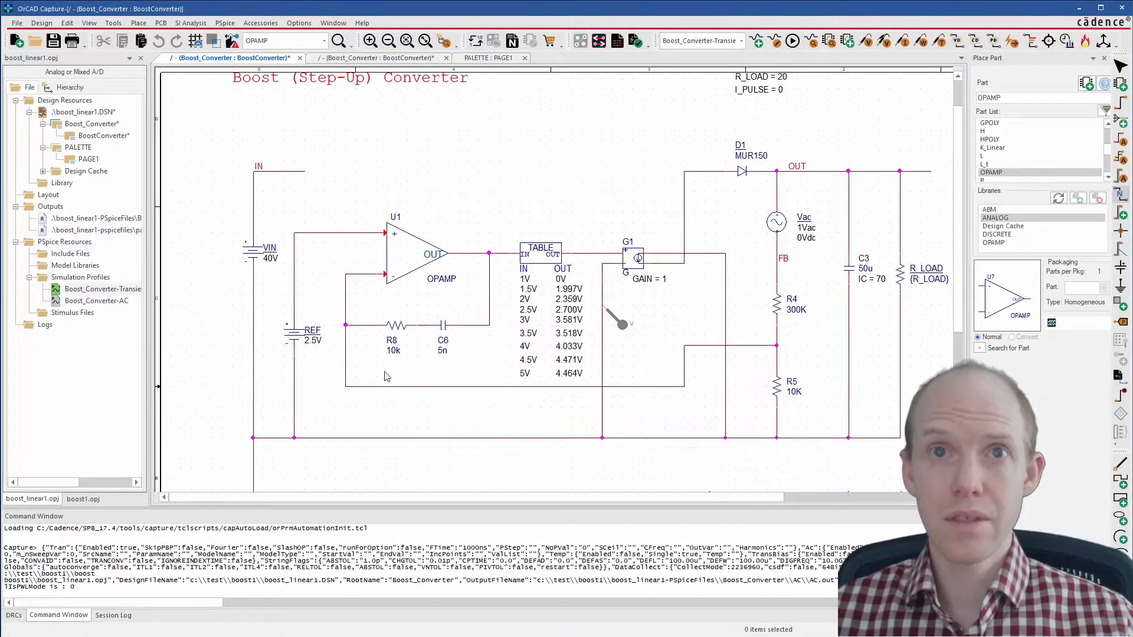
{"action": "left_click", "coordinate": [350, 390]}
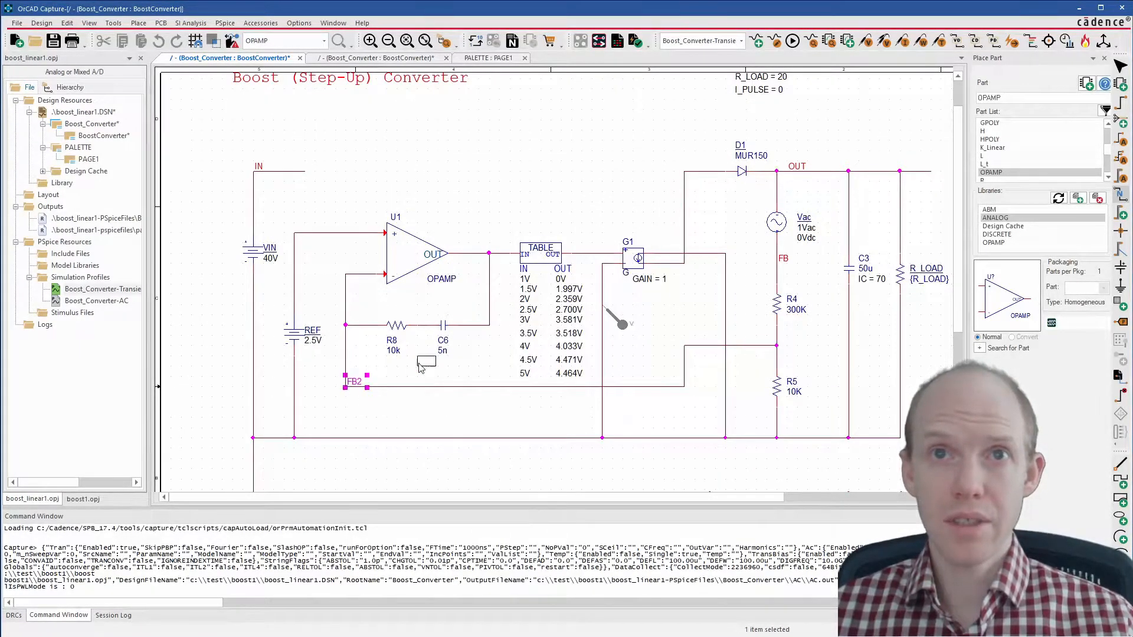
Rerun the transient simulation and change the V(FB) trace in the middle plot to V(FB2).
{"action": "left_click", "coordinate": [793, 40]}
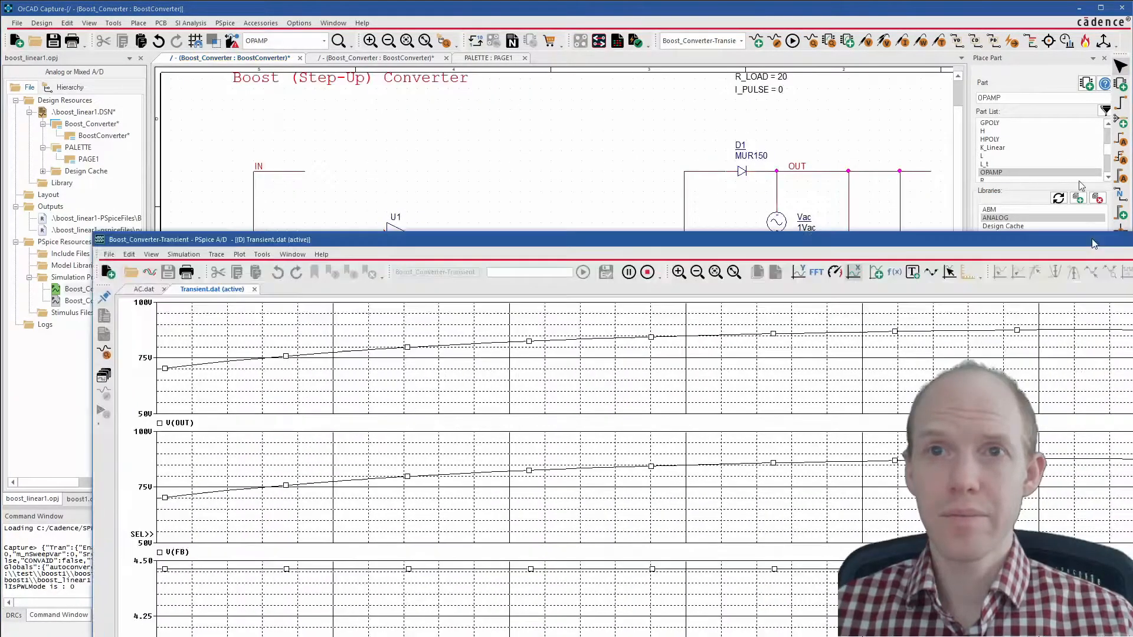
{"action": "left_click_drag", "start_coordinate": [1094, 244], "coordinate": [1055, 45]}
{"action": "double_click", "coordinate": [148, 355]}
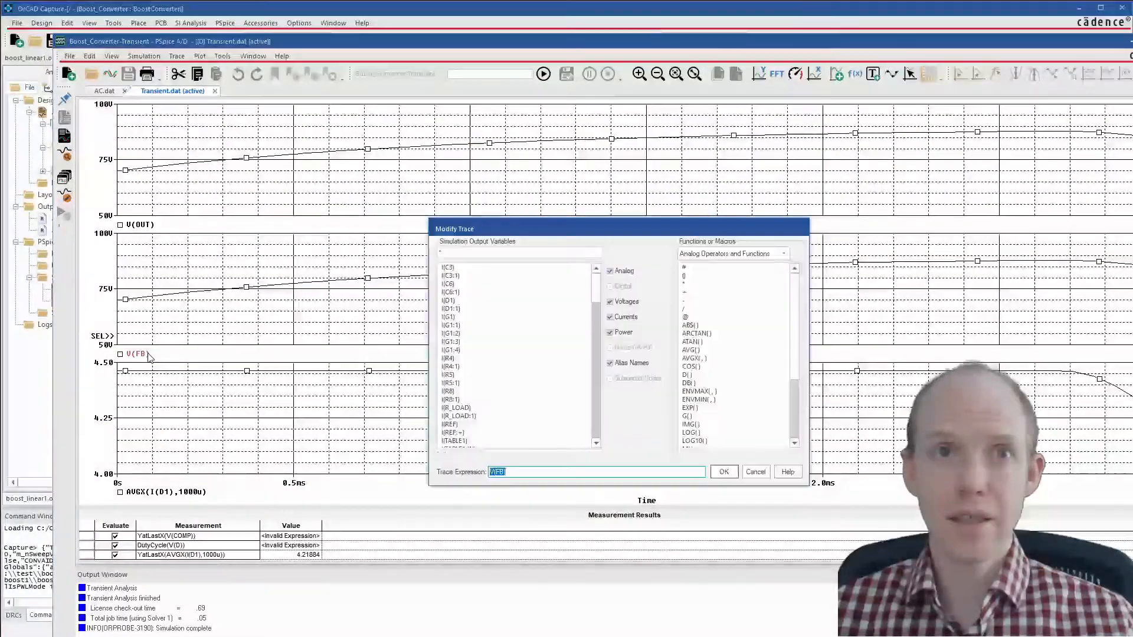
{"action": "left_click", "coordinate": [502, 474]}
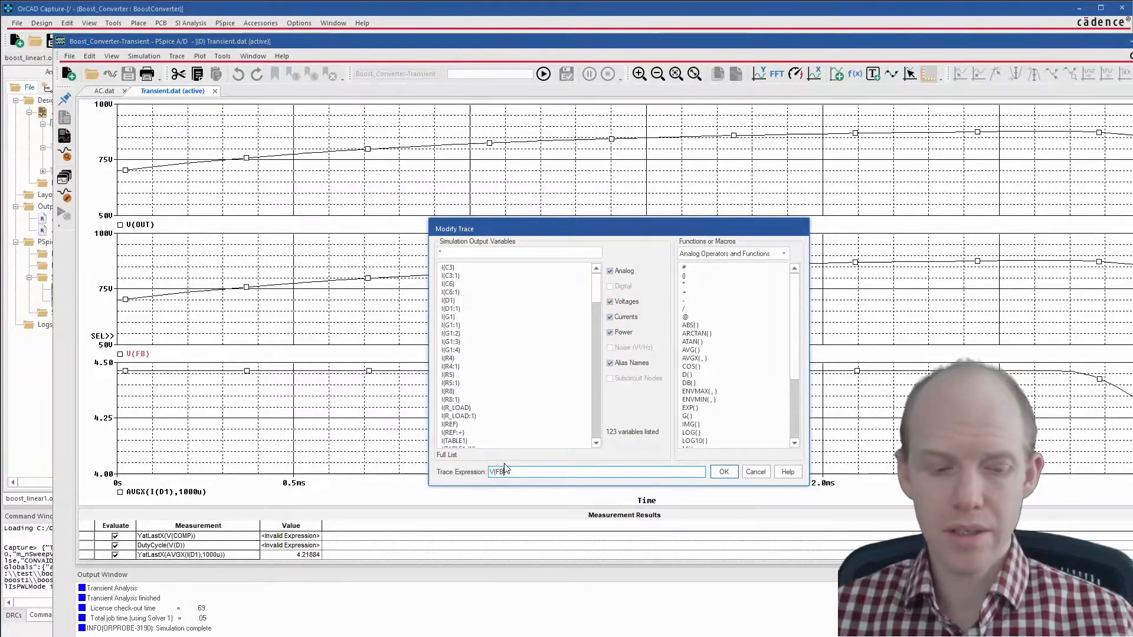
{"action": "left_click", "coordinate": [724, 472]}
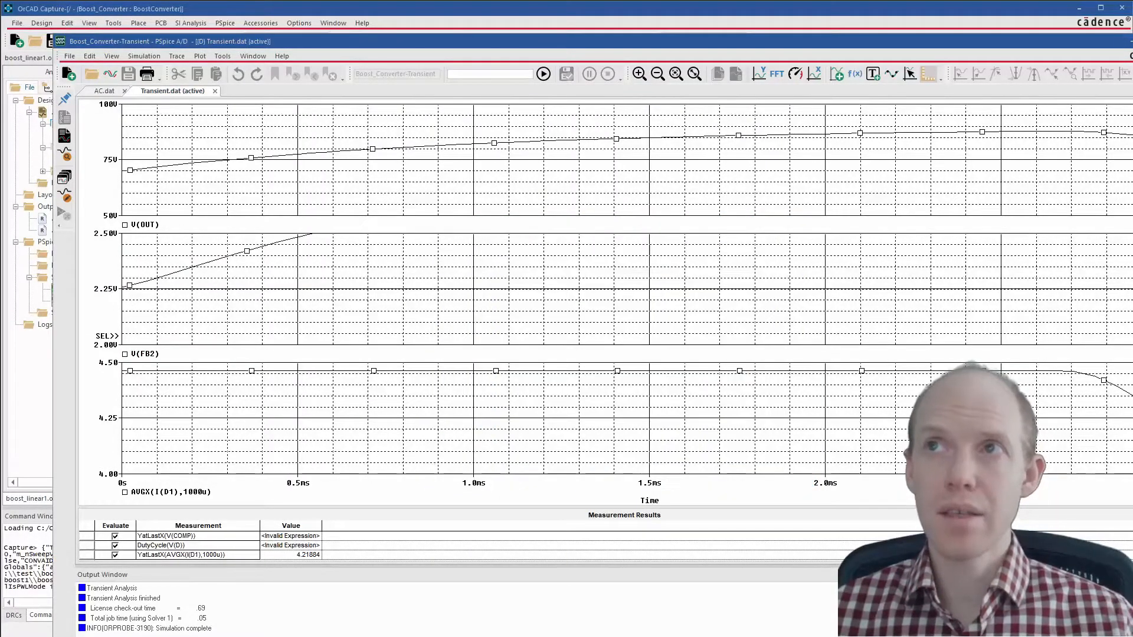
Set the transient analysis run-to time to 10m seconds and rerun the simulation.
{"action": "left_click", "coordinate": [1129, 42]}
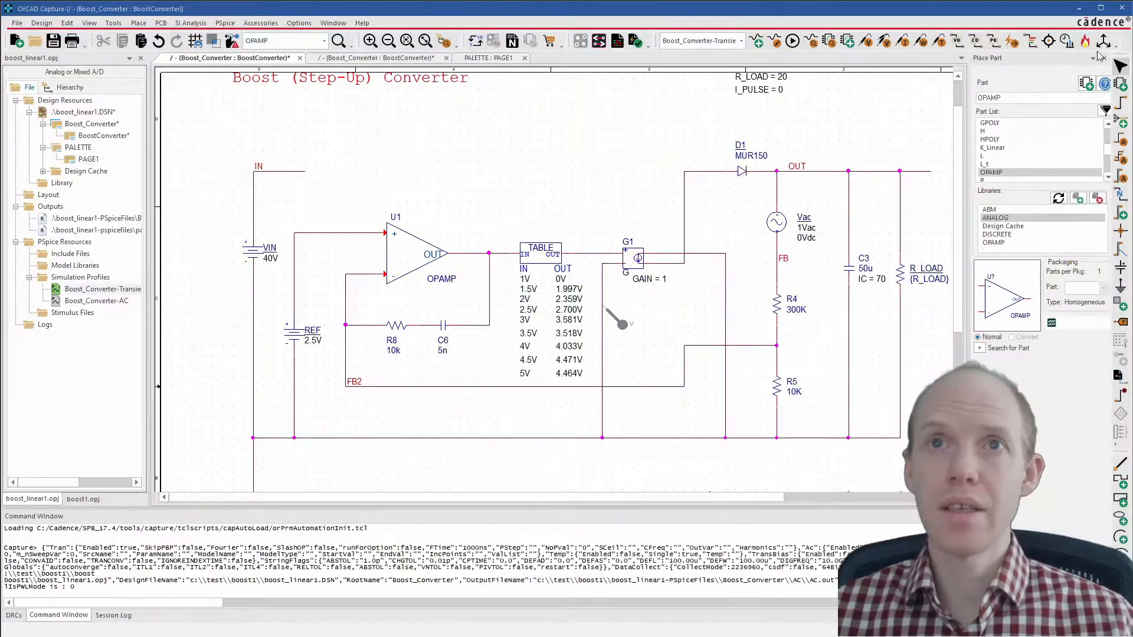
{"action": "left_click", "coordinate": [775, 41]}
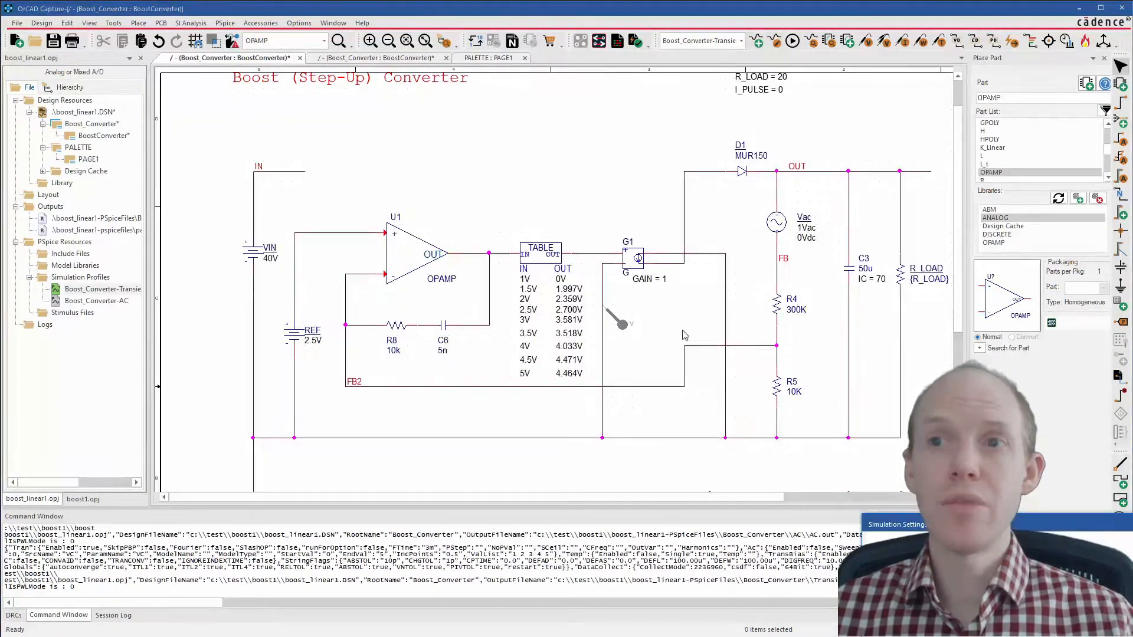
{"action": "left_click_drag", "start_coordinate": [1035, 525], "coordinate": [322, 183]}
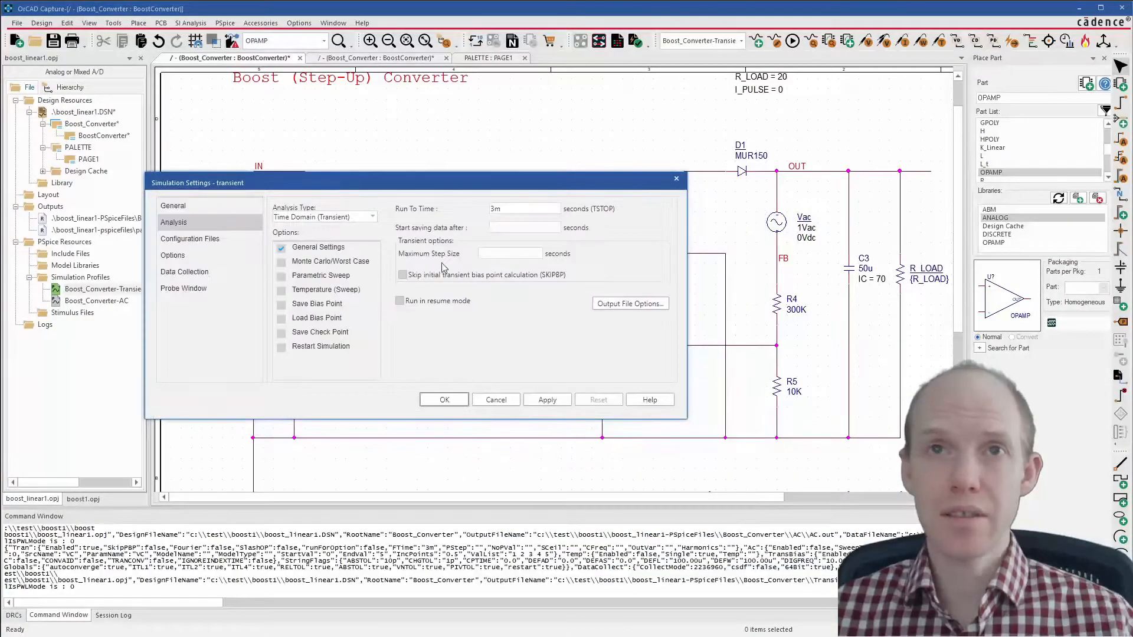
{"action": "double_click", "coordinate": [496, 211]}
{"action": "left_click", "coordinate": [445, 399]}
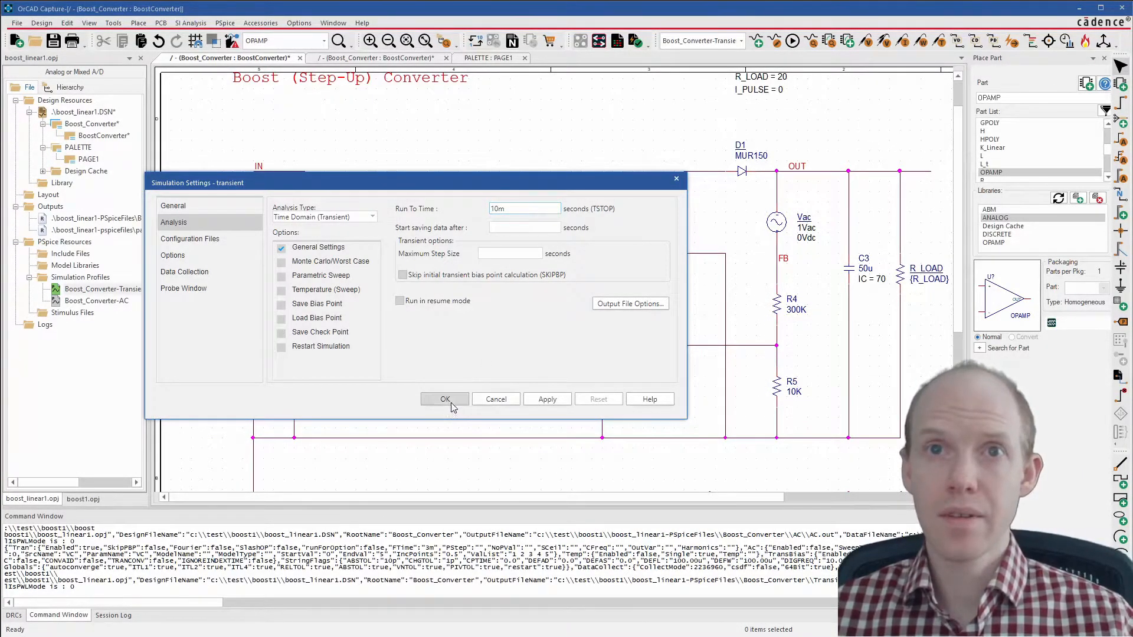
{"action": "left_click", "coordinate": [791, 42]}
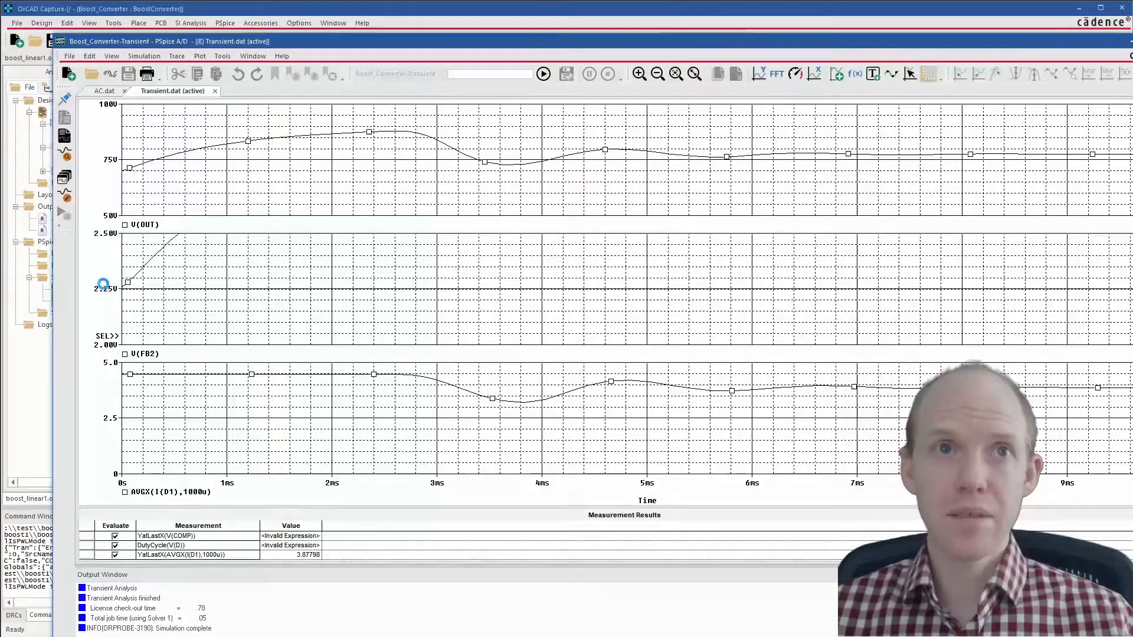
Give the V(FB2) plot a user-defined Y-axis range from 0 V to 5 V.
{"action": "double_click", "coordinate": [105, 289]}
{"action": "left_click", "coordinate": [525, 309]}
{"action": "double_click", "coordinate": [584, 326]}
{"action": "type", "text": "5"}
{"action": "left_click_drag", "start_coordinate": [525, 322], "coordinate": [514, 322]}
{"action": "type", "text": "0.00V"}
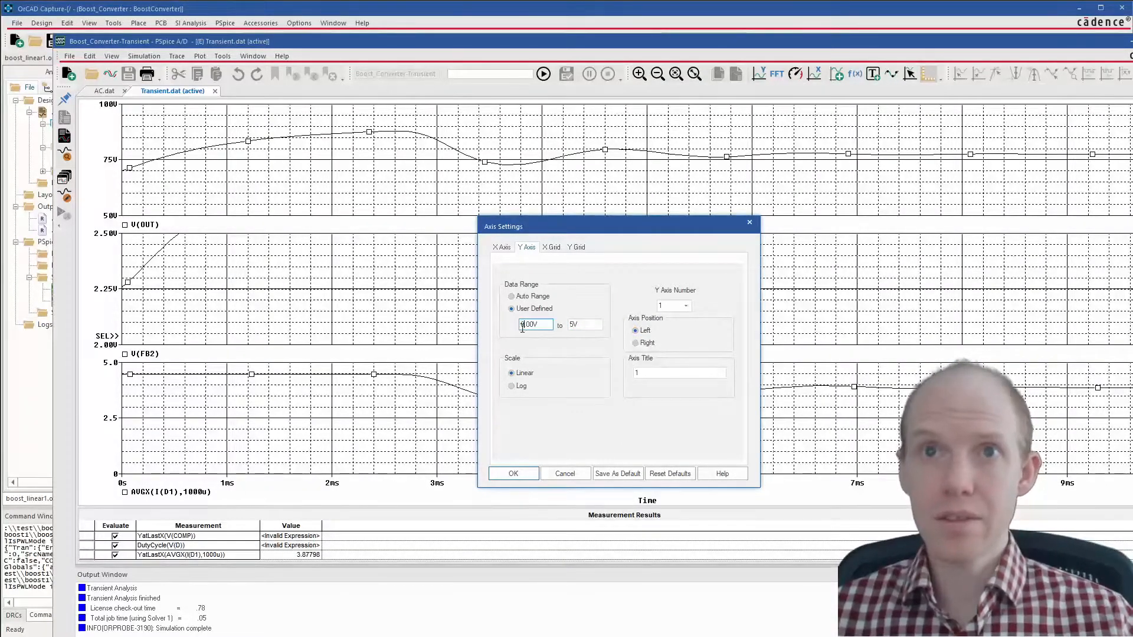
{"action": "left_click", "coordinate": [524, 472]}
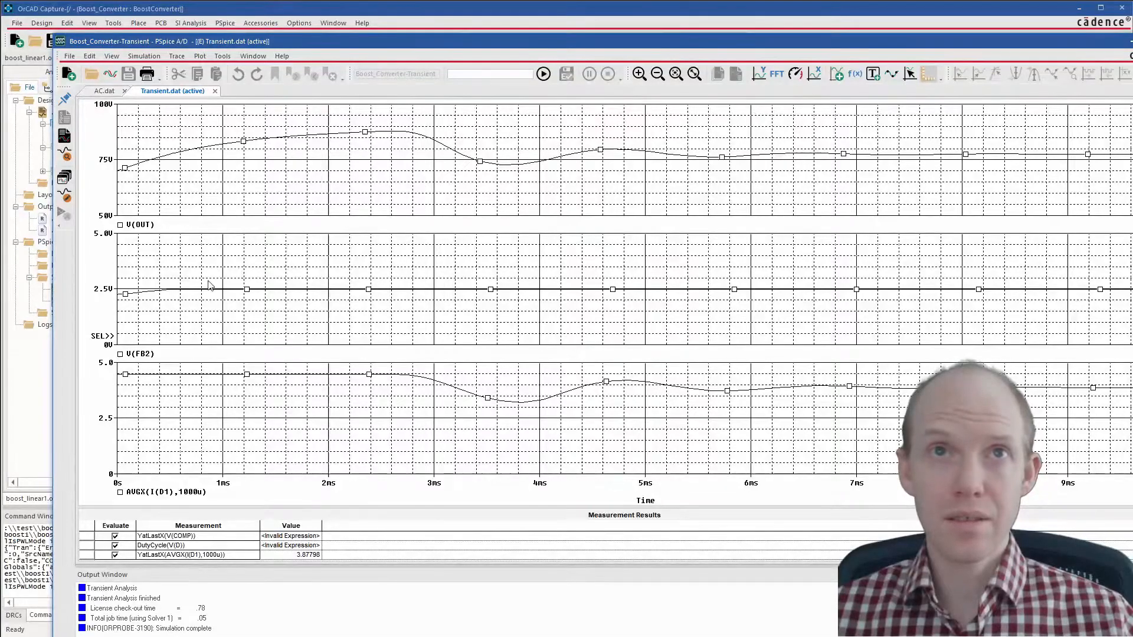
Return to the schematic, make Boost_Converter-AC the active simulation profile and run the AC sweep.
{"action": "left_click_drag", "start_coordinate": [1100, 49], "coordinate": [1131, 602]}
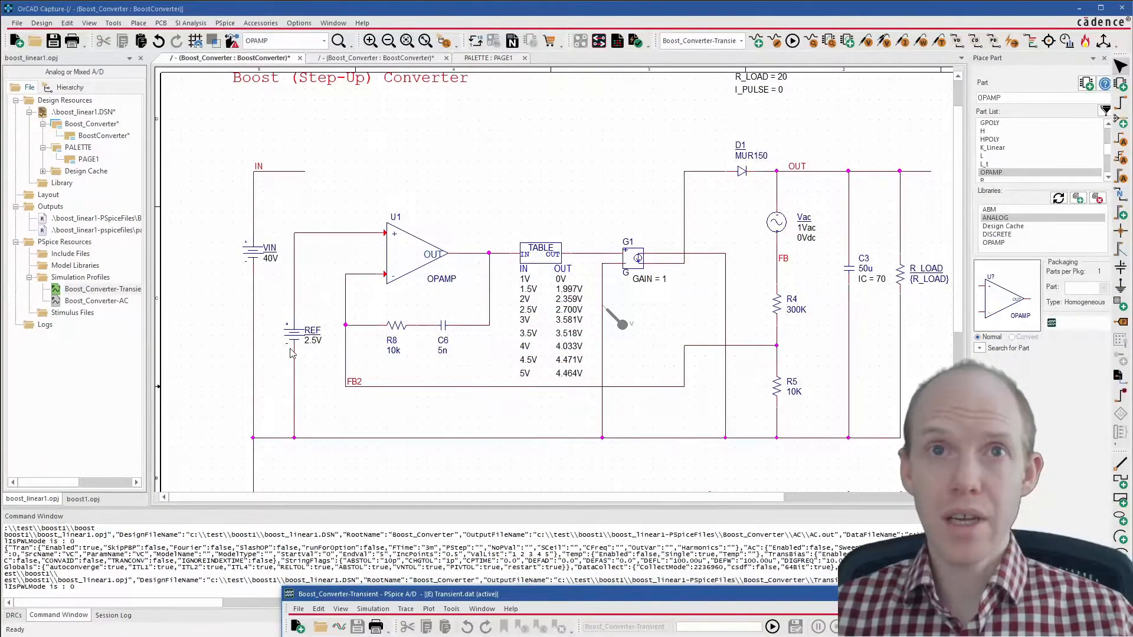
{"action": "left_click", "coordinate": [429, 211]}
{"action": "left_click_drag", "start_coordinate": [1131, 602], "coordinate": [989, 125]}
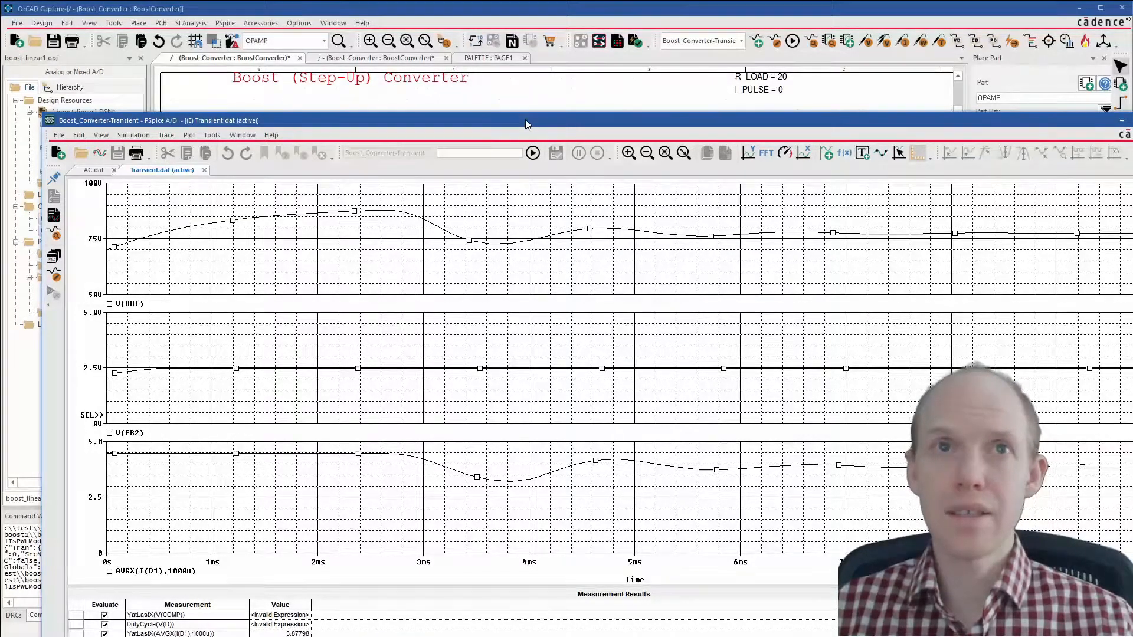
{"action": "left_click_drag", "start_coordinate": [528, 126], "coordinate": [745, 636]}
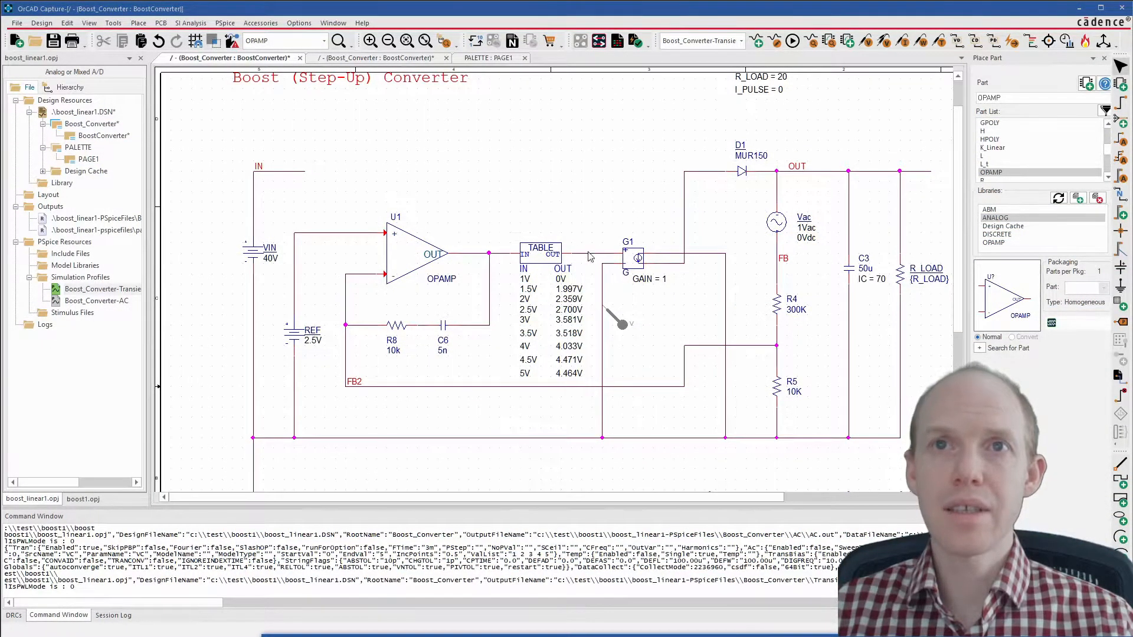
{"action": "left_click", "coordinate": [555, 162]}
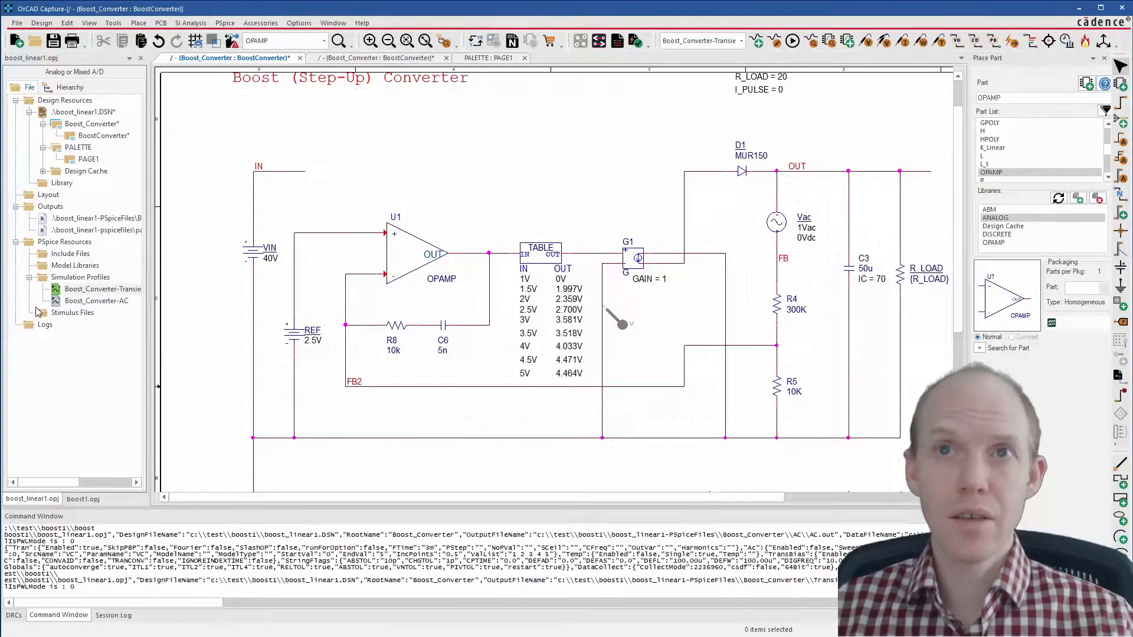
{"action": "right_click", "coordinate": [115, 302]}
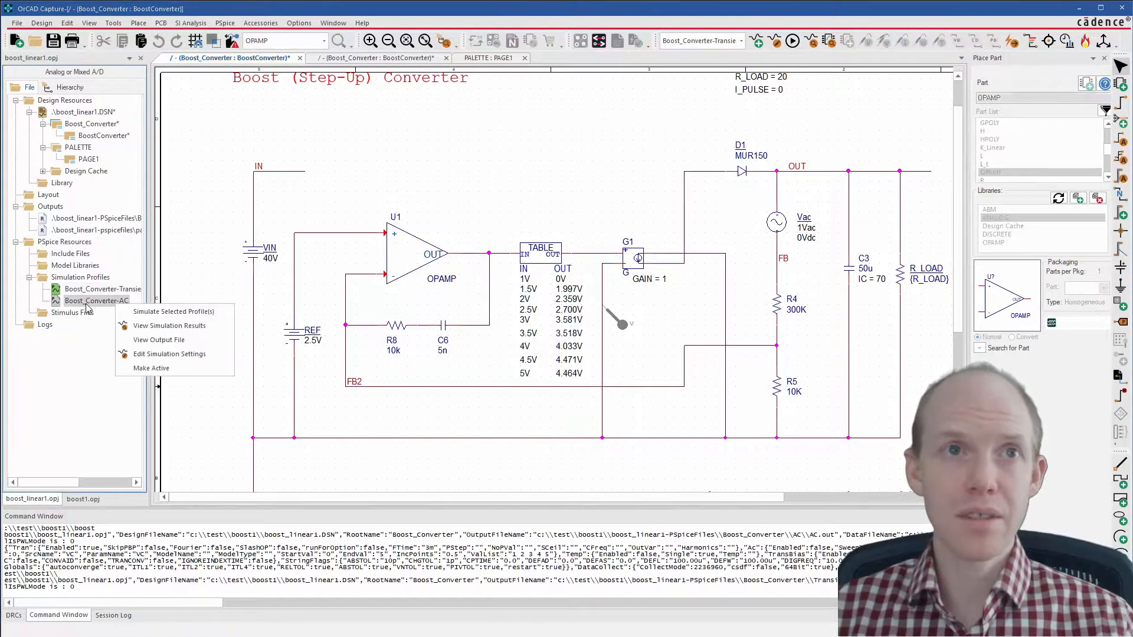
{"action": "left_click", "coordinate": [151, 368]}
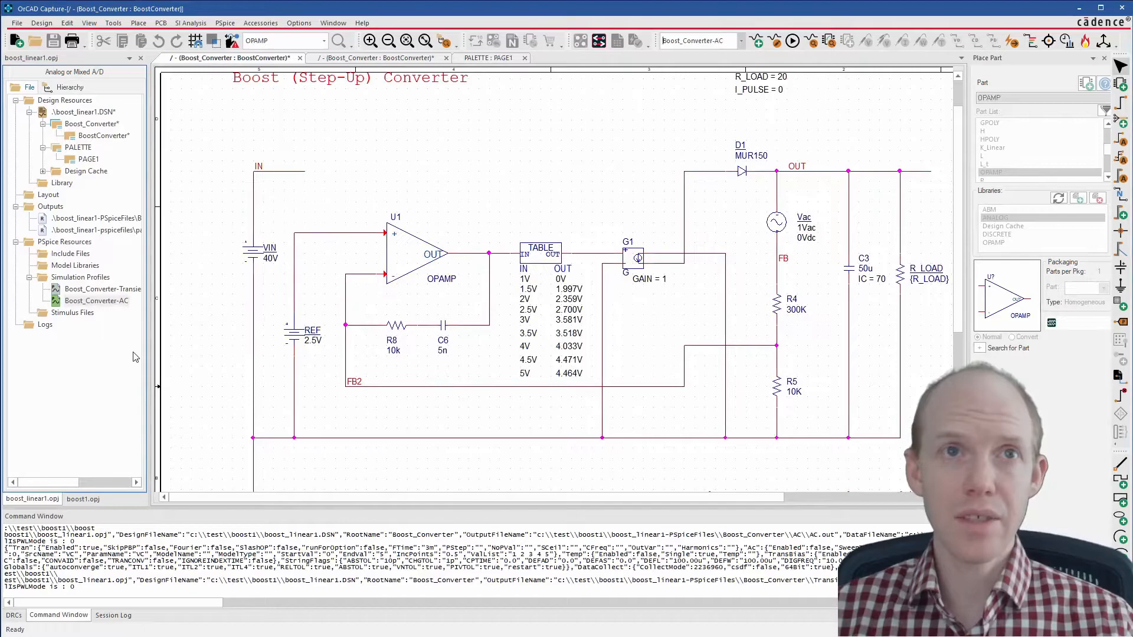
{"action": "left_click", "coordinate": [792, 41]}
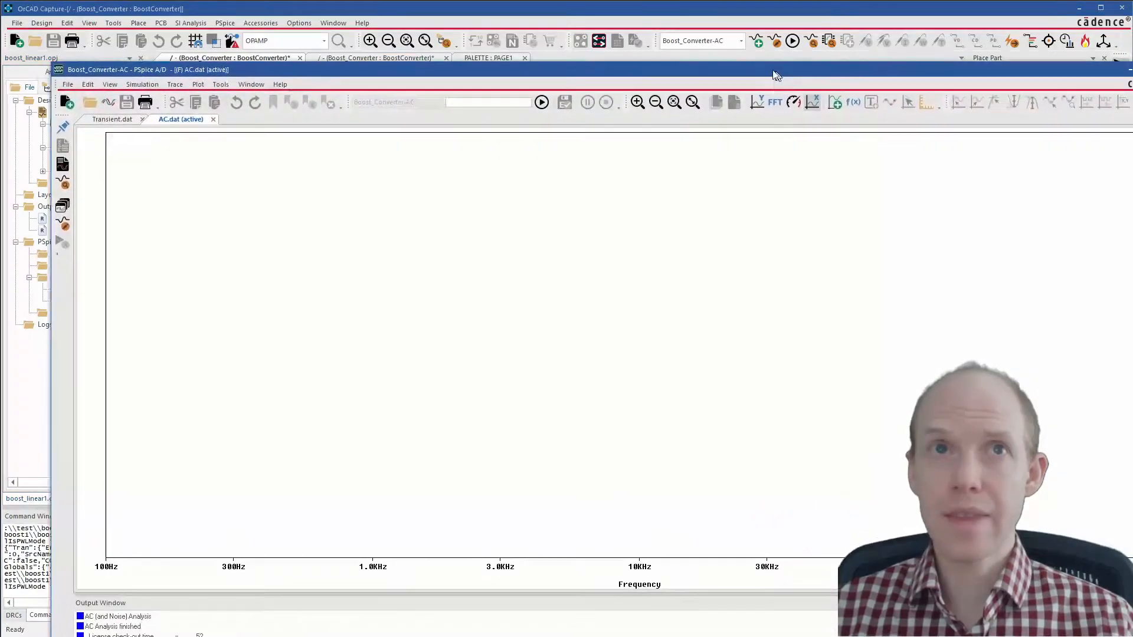
Set the AC profile's probe window to show the last plot, and plot DB(V(OUT)/V(FB)) and P(V(OUT)/V(FB)).
{"action": "left_click_drag", "start_coordinate": [717, 28], "coordinate": [728, 27]}
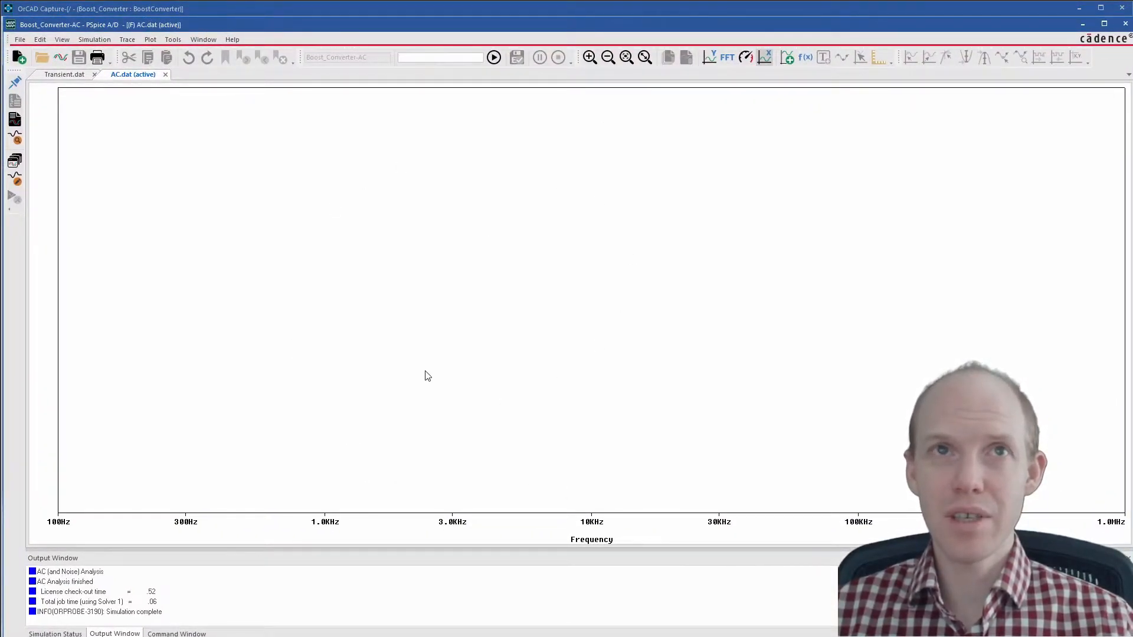
{"action": "left_click_drag", "start_coordinate": [488, 26], "coordinate": [517, 27]}
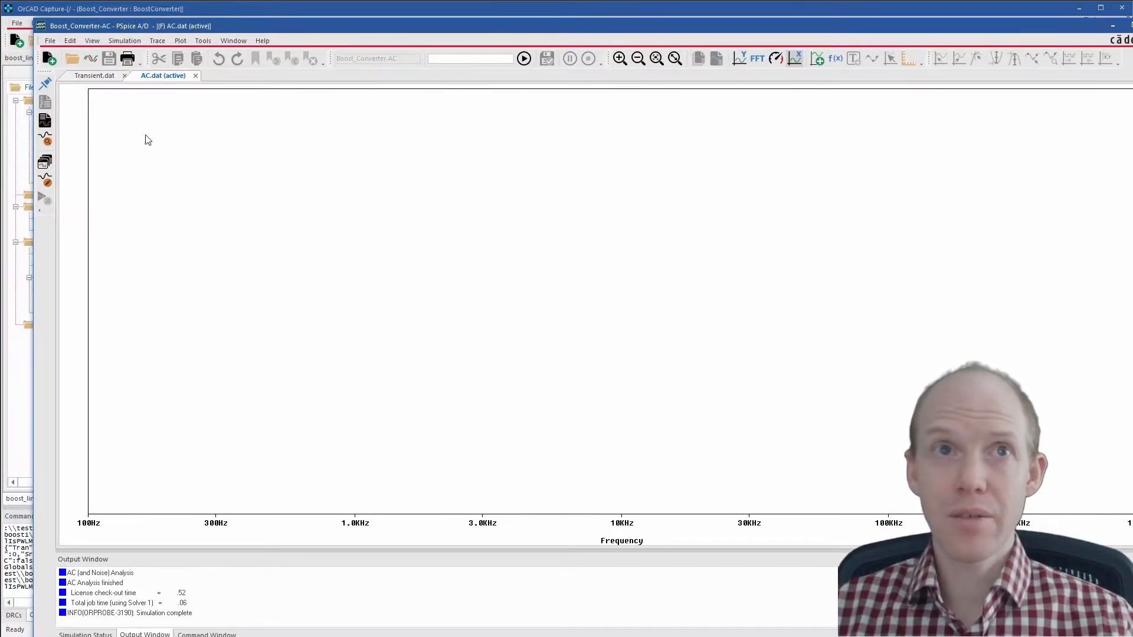
{"action": "left_click", "coordinate": [52, 187]}
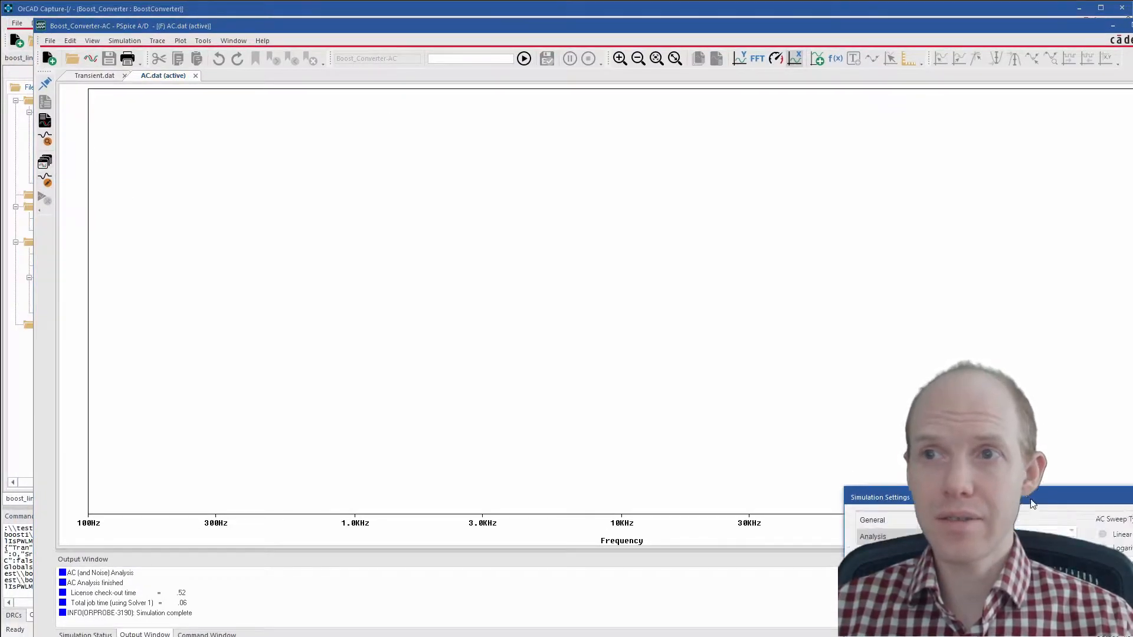
{"action": "left_click", "coordinate": [147, 228]}
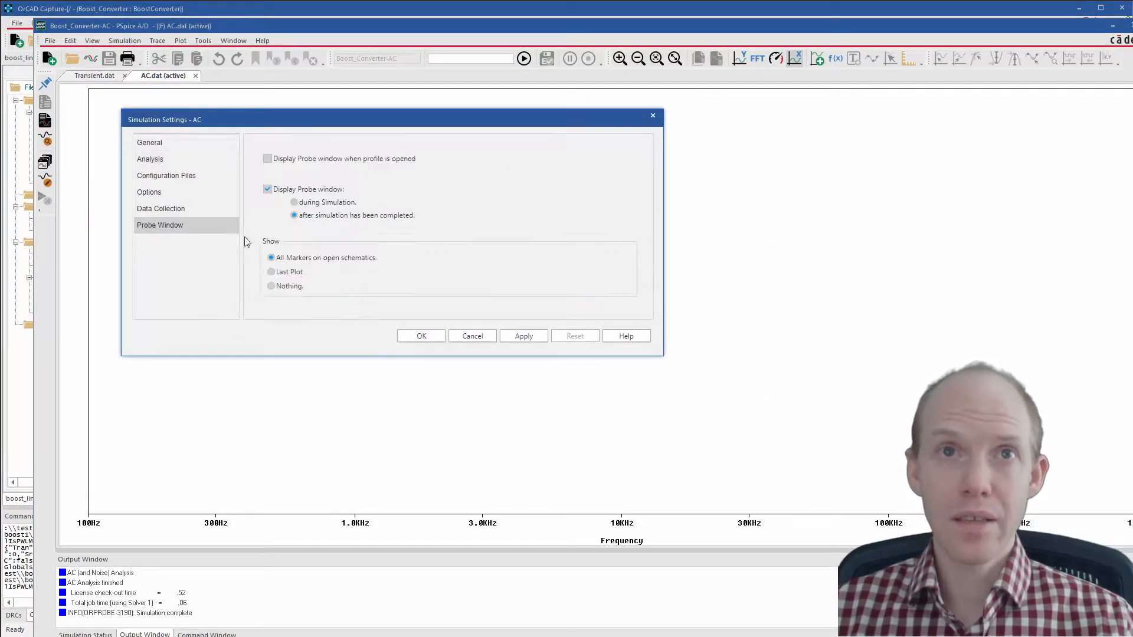
{"action": "left_click", "coordinate": [271, 273]}
{"action": "left_click", "coordinate": [435, 336]}
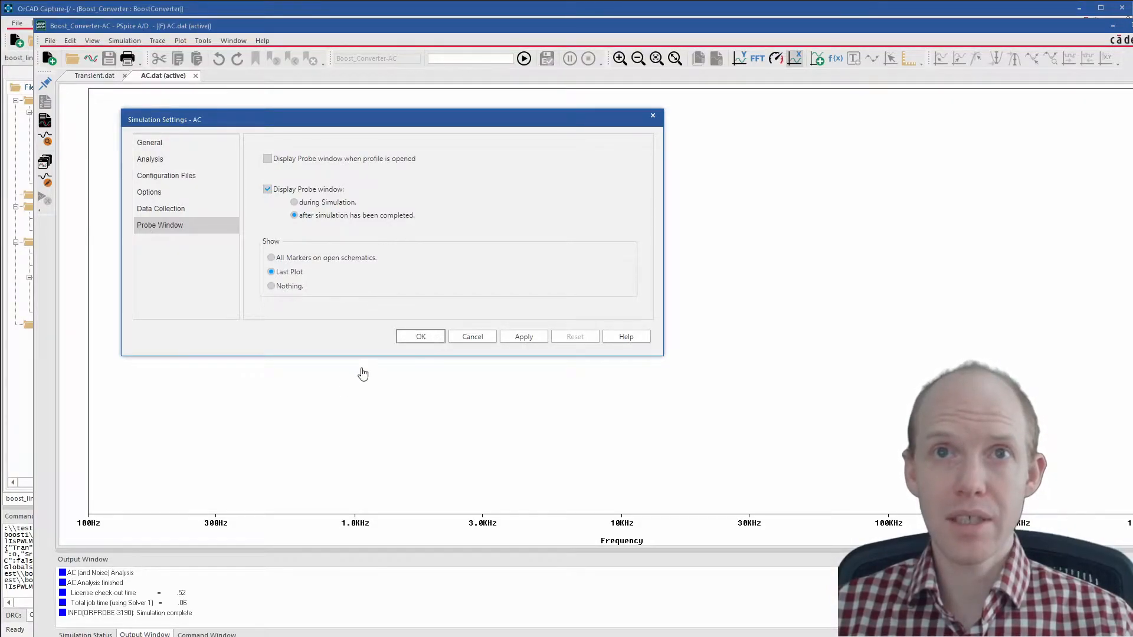
{"action": "key", "text": "Insert"}
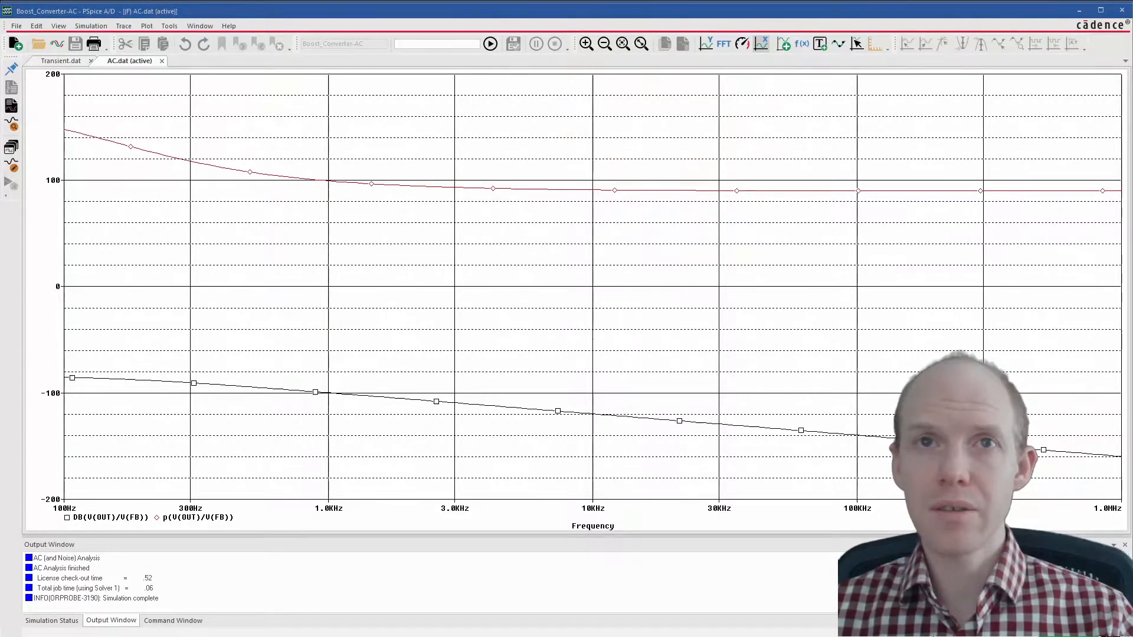
Return to the schematic, display the bias point voltages and check the op-amp output node against the table's 5 V row.
{"action": "left_click_drag", "start_coordinate": [487, 17], "coordinate": [557, 636]}
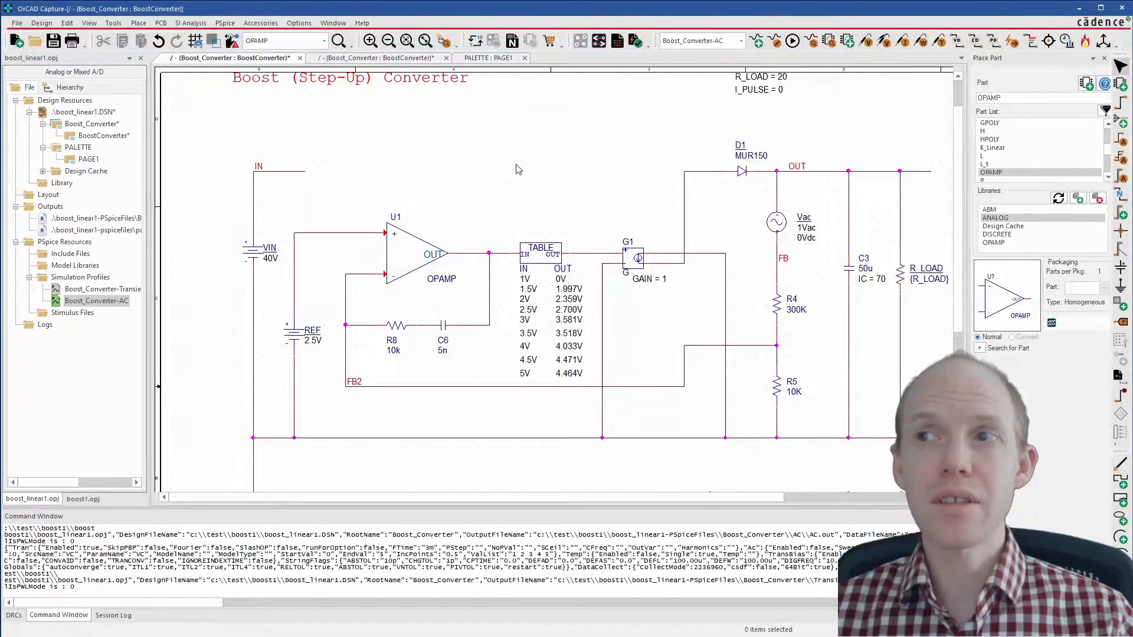
{"action": "left_click", "coordinate": [957, 43]}
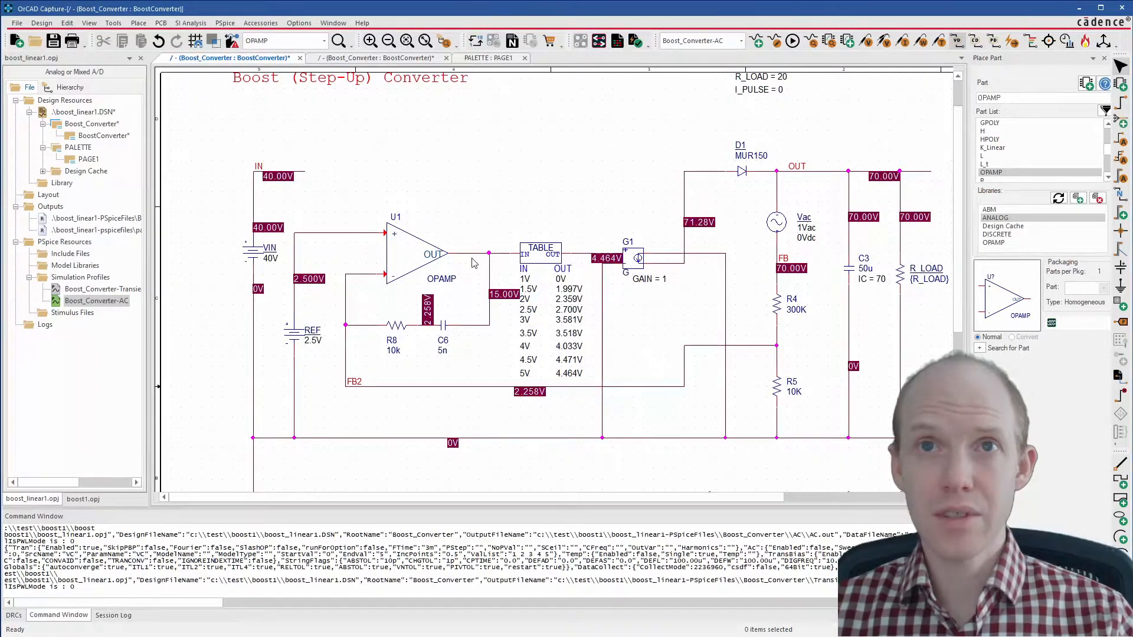
{"action": "left_click", "coordinate": [499, 298]}
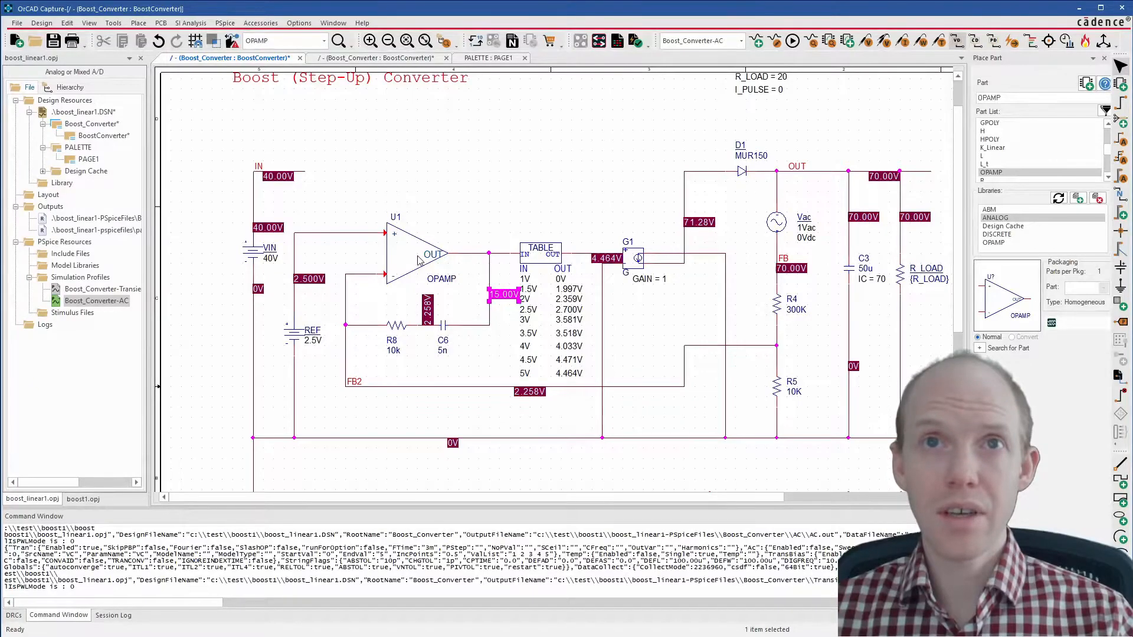
{"action": "left_click", "coordinate": [526, 374]}
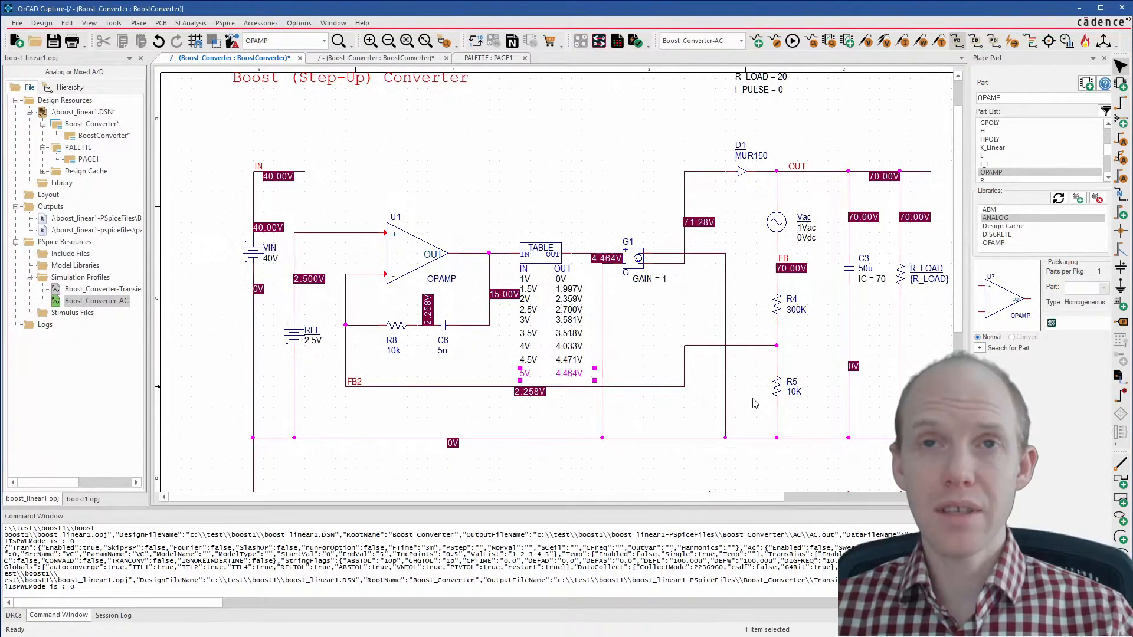
{"action": "left_click", "coordinate": [685, 479]}
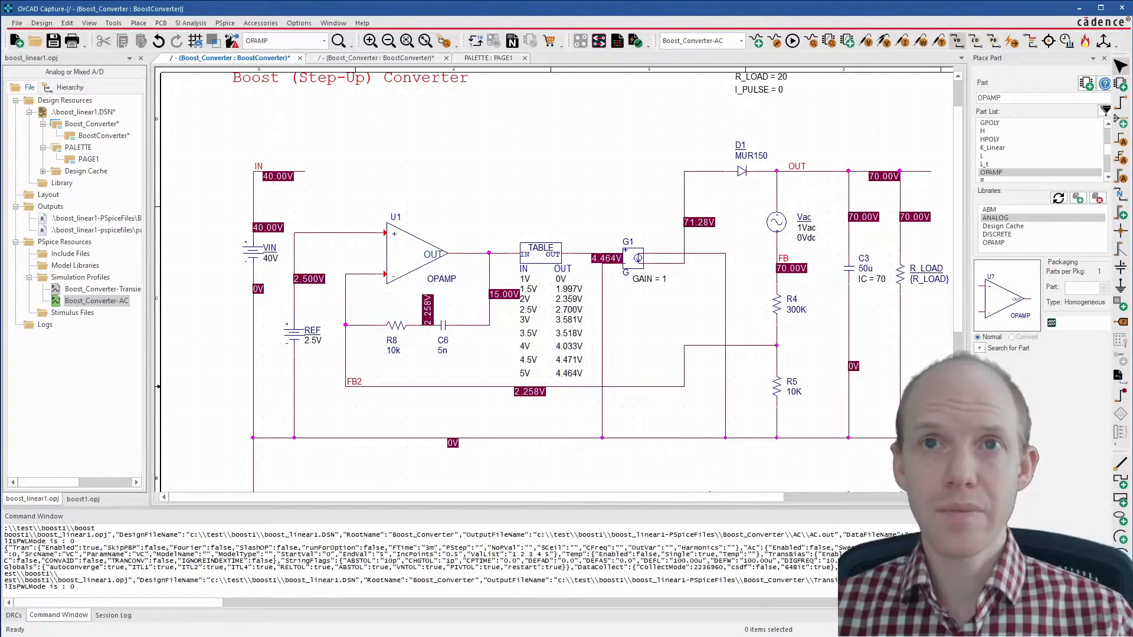
Make Boost_Converter-Transient the active simulation profile and look at the properties of compensation capacitor C6.
{"action": "right_click", "coordinate": [110, 297]}
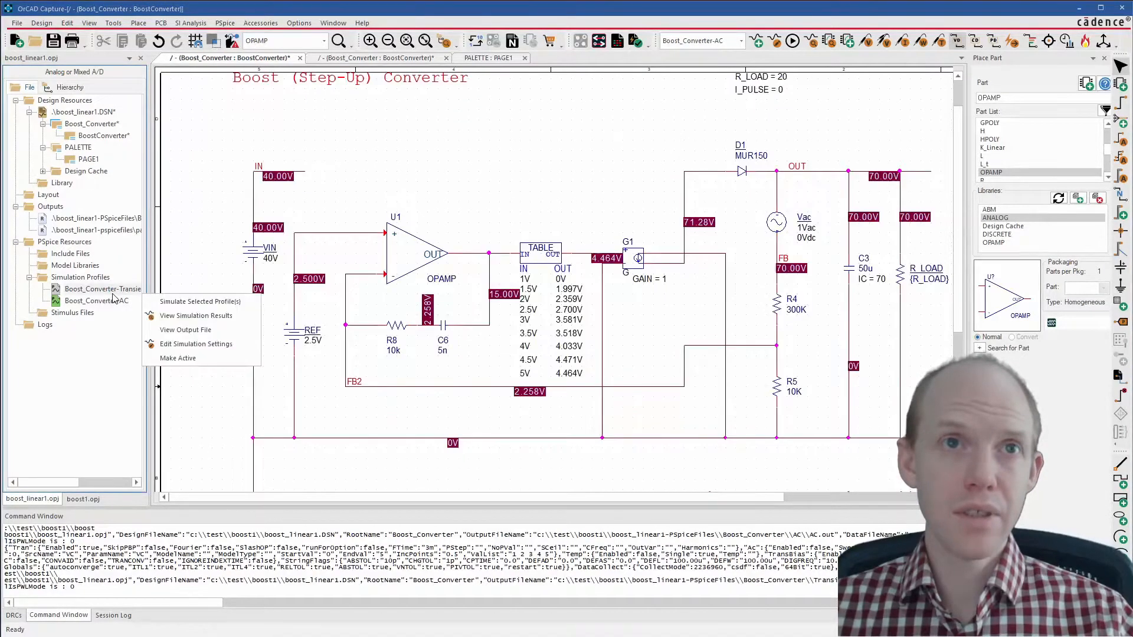
{"action": "left_click", "coordinate": [177, 359]}
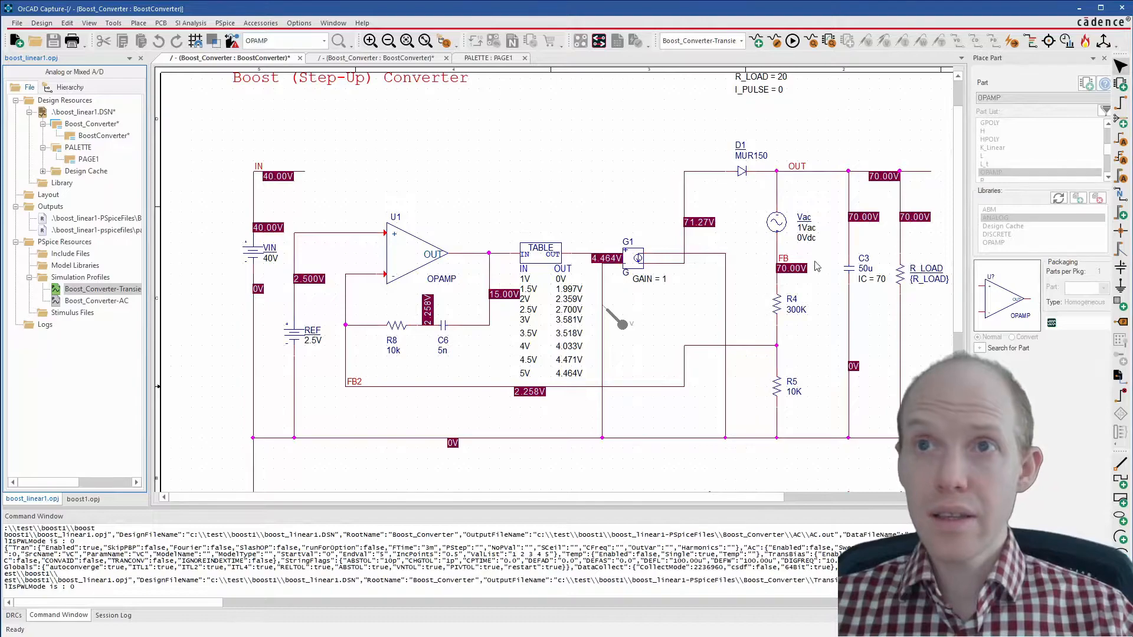
{"action": "left_click", "coordinate": [441, 325]}
{"action": "double_click", "coordinate": [442, 325]}
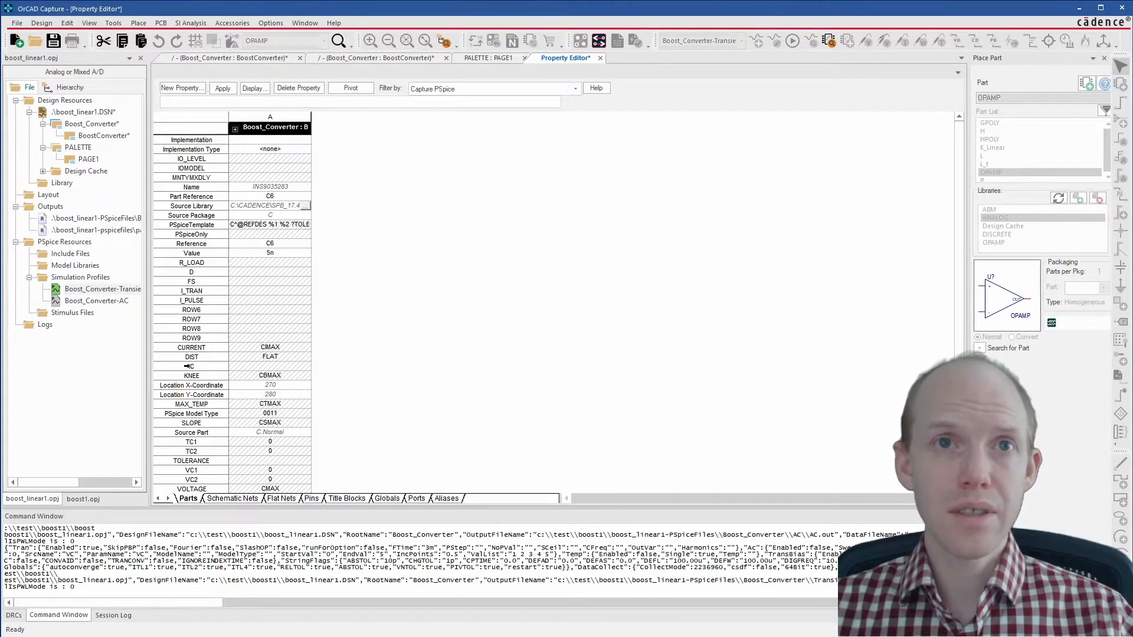
{"action": "left_click", "coordinate": [600, 59]}
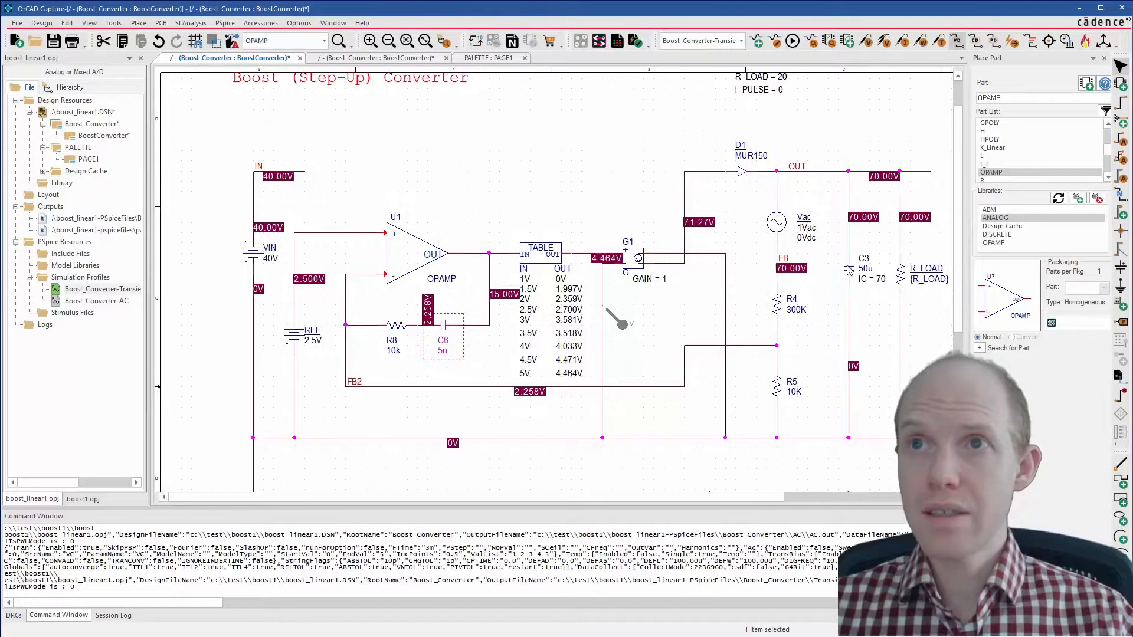
Delete the IC property from output capacitor C3 and return to the schematic.
{"action": "double_click", "coordinate": [849, 269]}
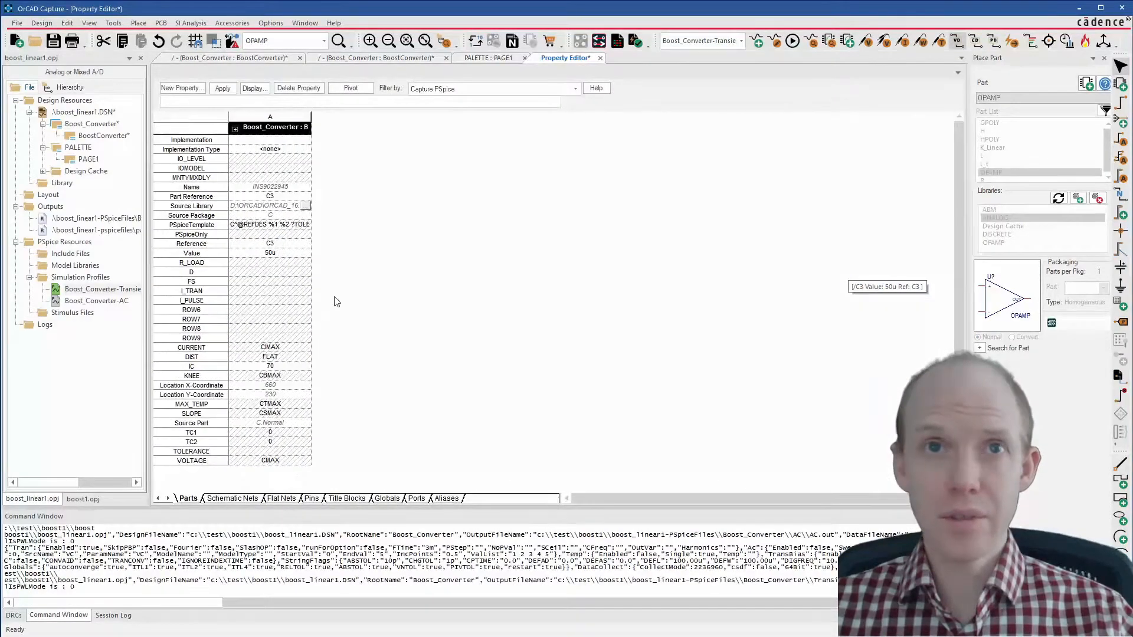
{"action": "left_click", "coordinate": [203, 366]}
{"action": "right_click", "coordinate": [202, 367]}
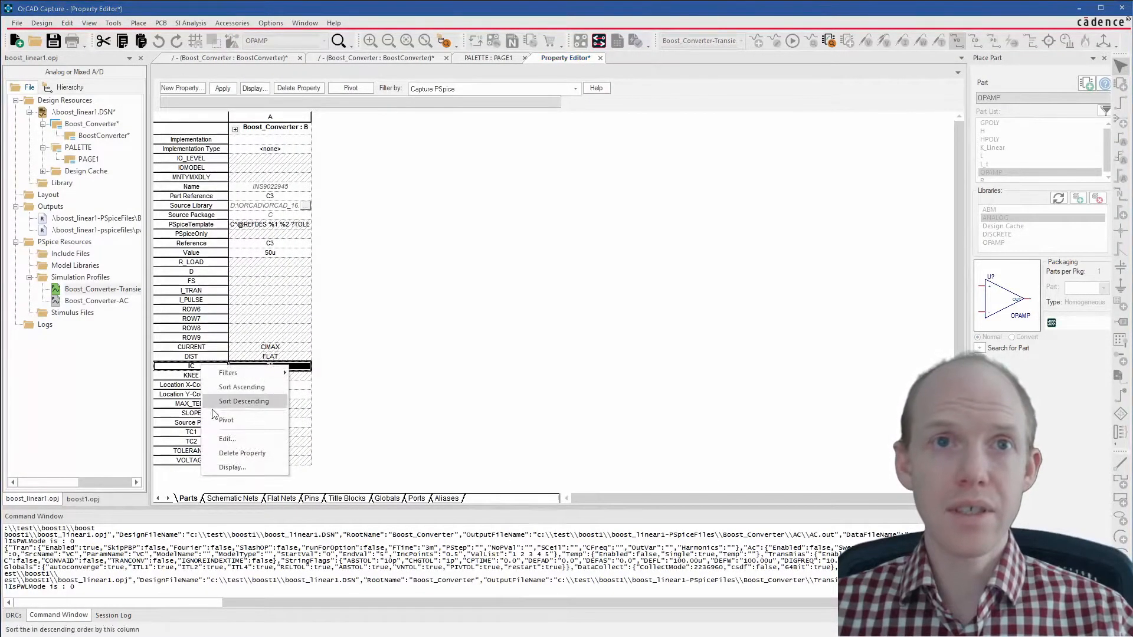
{"action": "left_click", "coordinate": [245, 452]}
{"action": "left_click", "coordinate": [596, 354]}
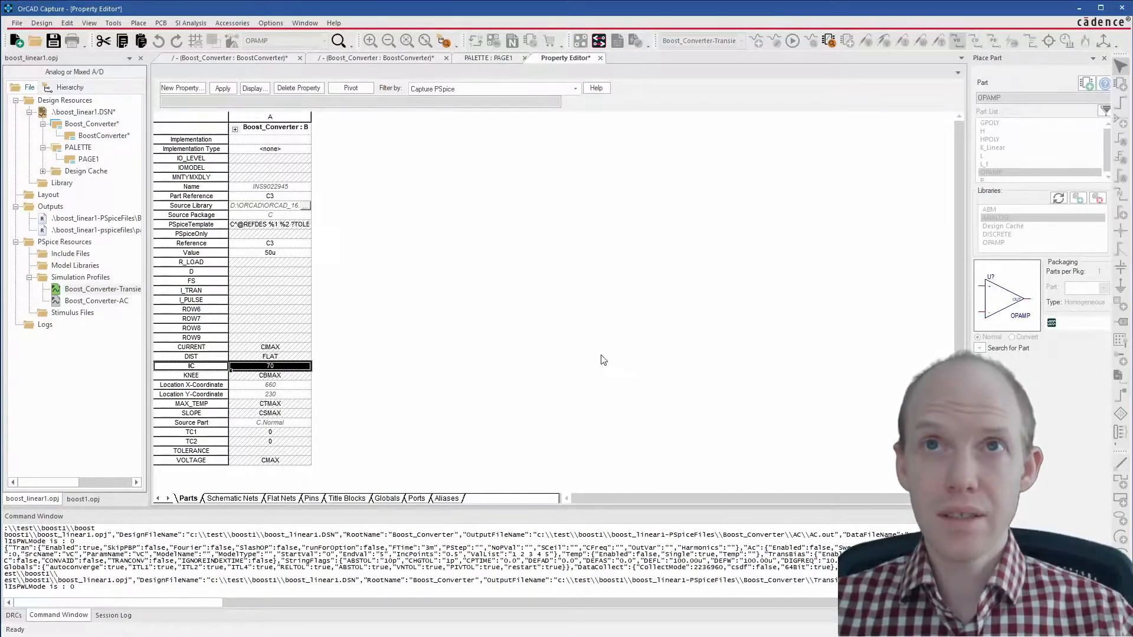
{"action": "left_click", "coordinate": [601, 58]}
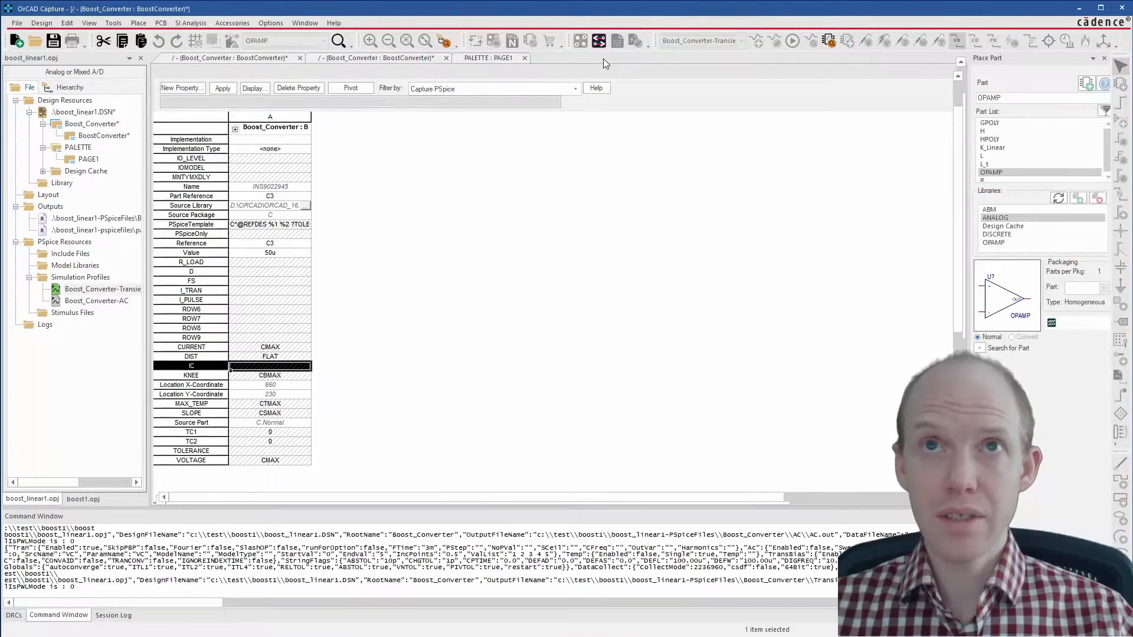
{"action": "left_click", "coordinate": [567, 172]}
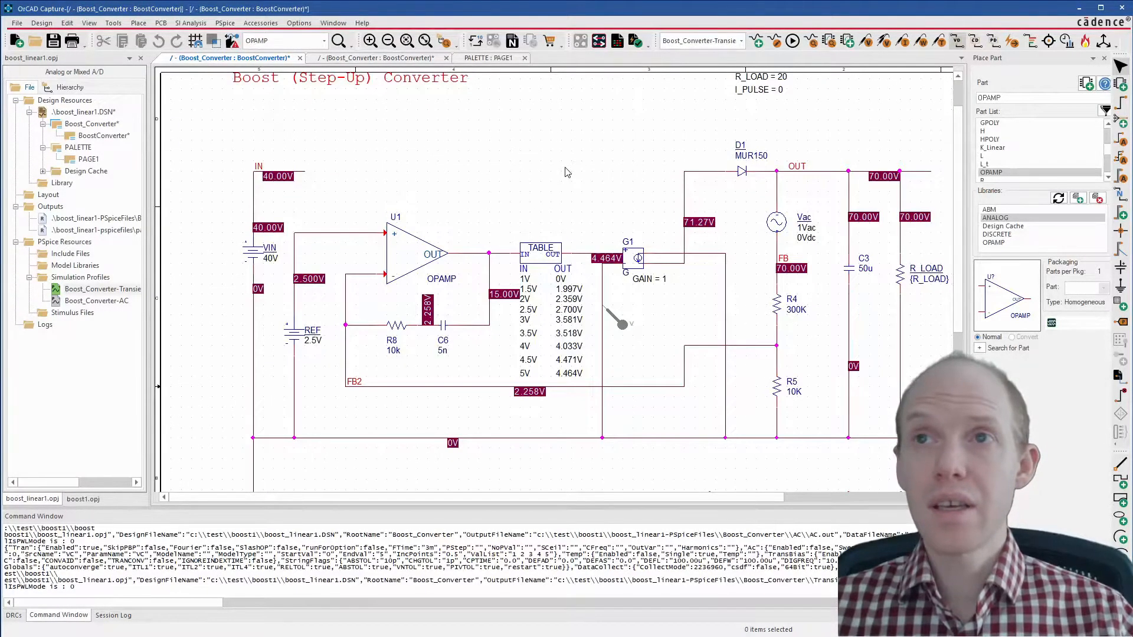
Rerun the transient simulation, view the waveforms, and return to the schematic to review capacitors C3 and C6.
{"action": "left_click", "coordinate": [792, 40]}
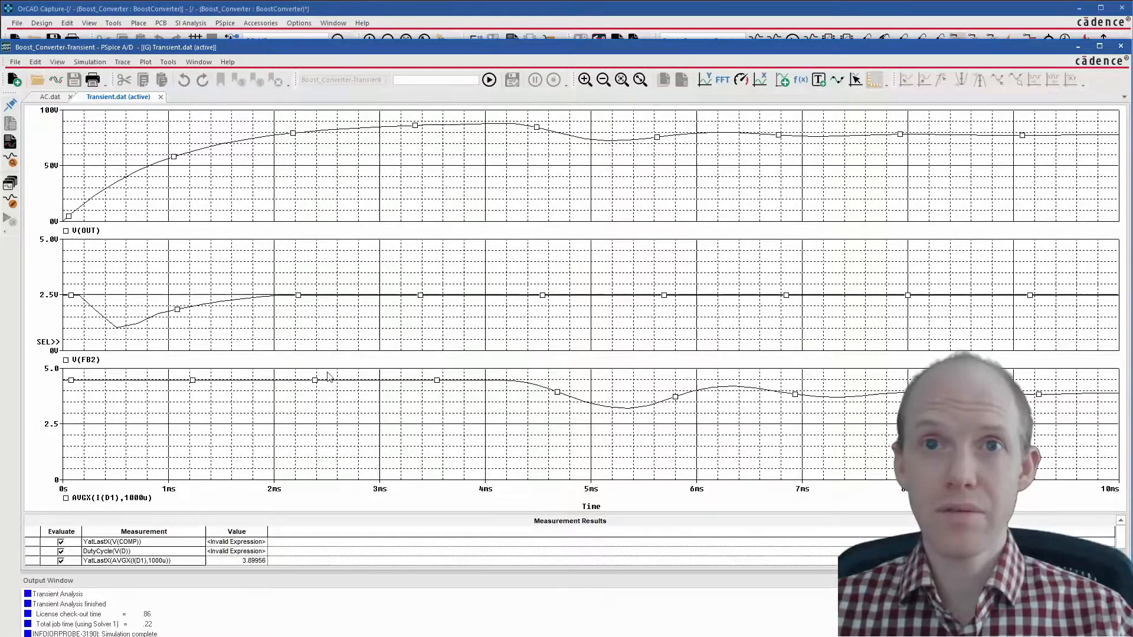
{"action": "left_click", "coordinate": [1016, 39]}
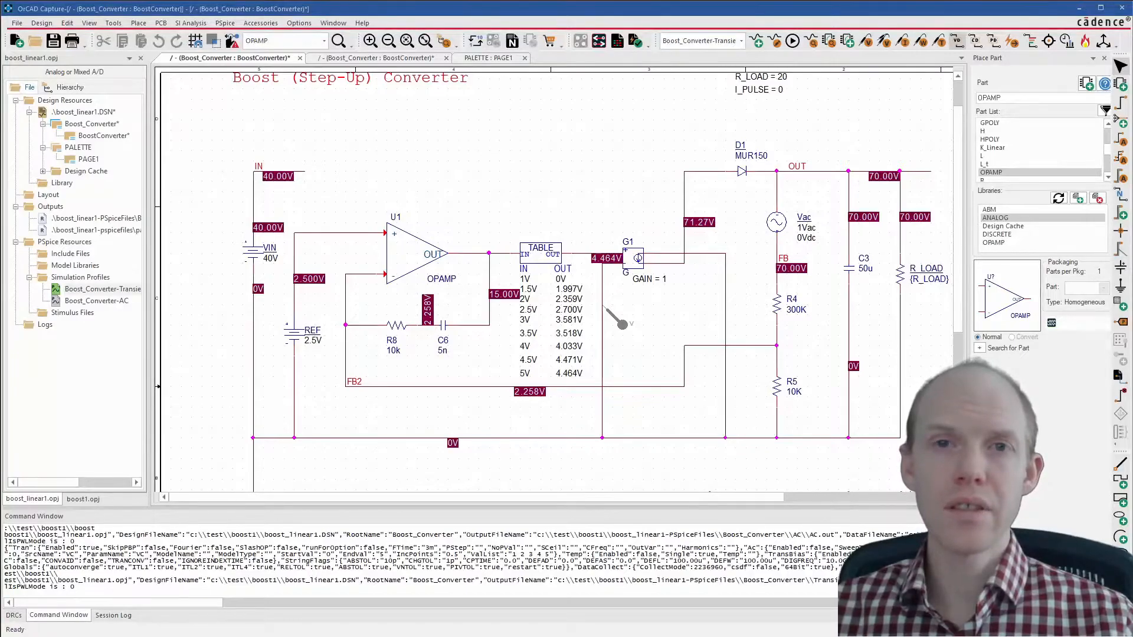
{"action": "left_click", "coordinate": [849, 272]}
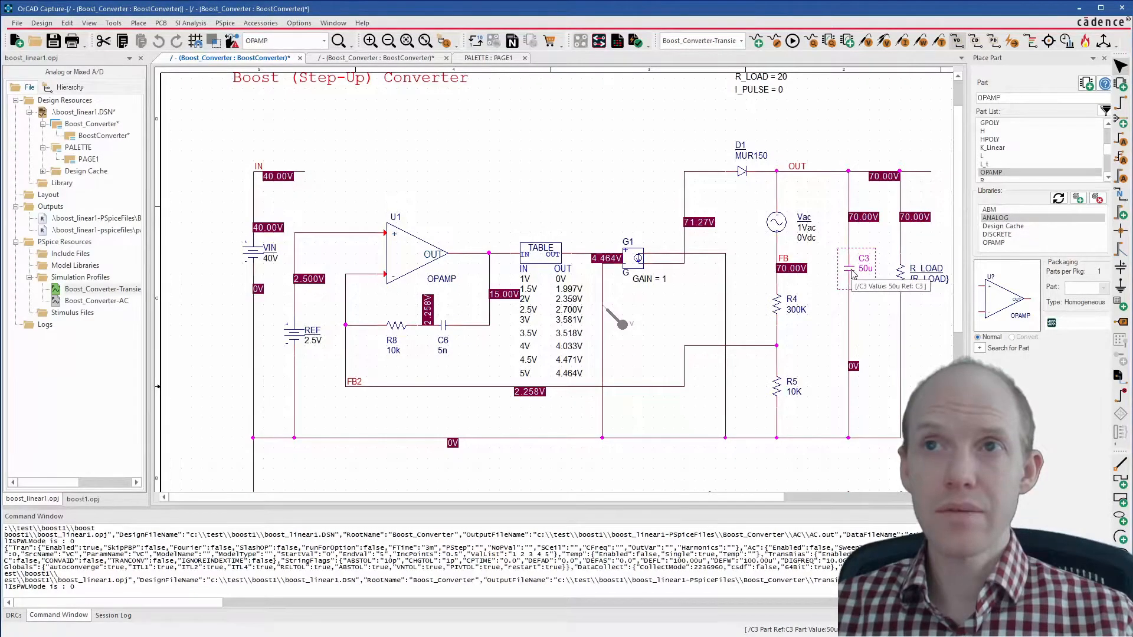
{"action": "left_click", "coordinate": [445, 328]}
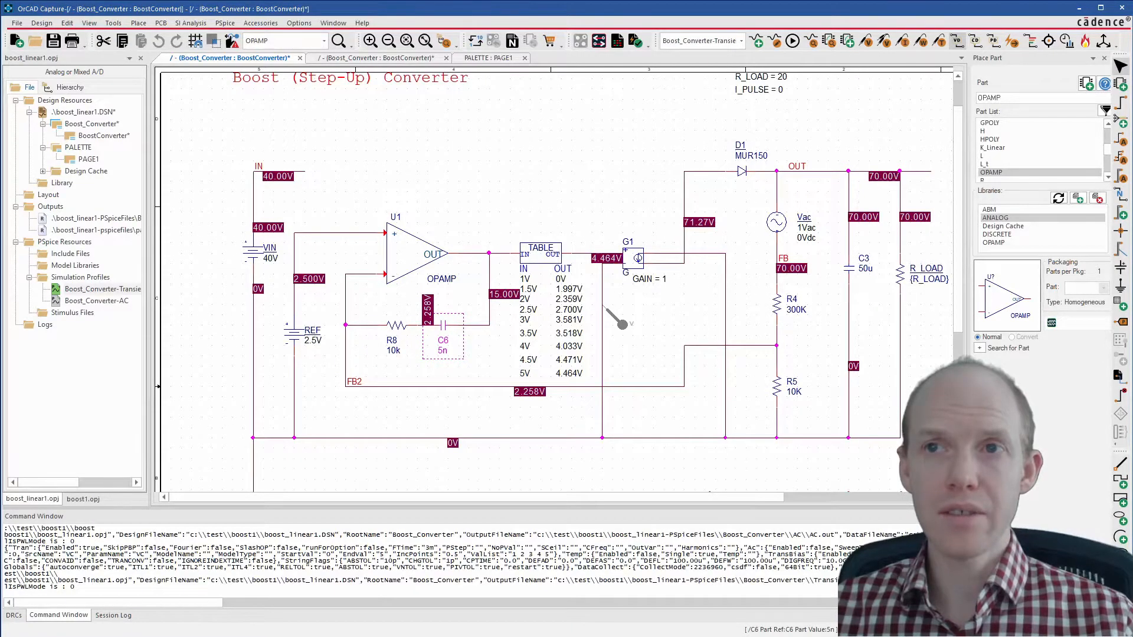
Place a pair of differential voltage markers across compensation capacitor C6, with the positive one on the op-amp output side.
{"action": "left_click", "coordinate": [477, 356]}
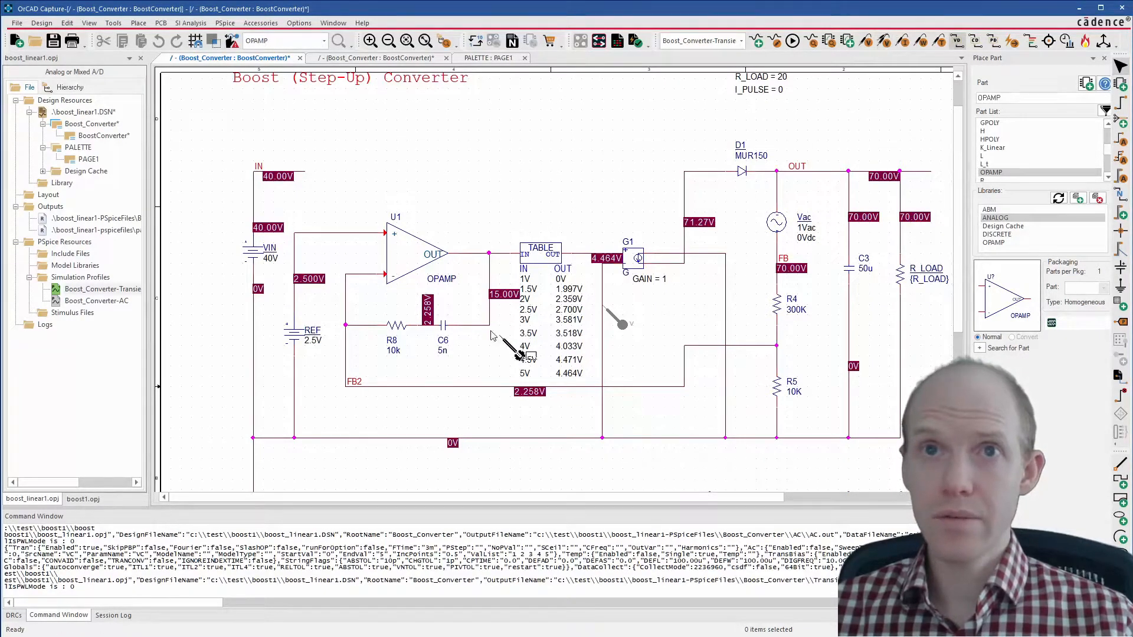
{"action": "left_click", "coordinate": [471, 327]}
{"action": "left_click", "coordinate": [427, 326]}
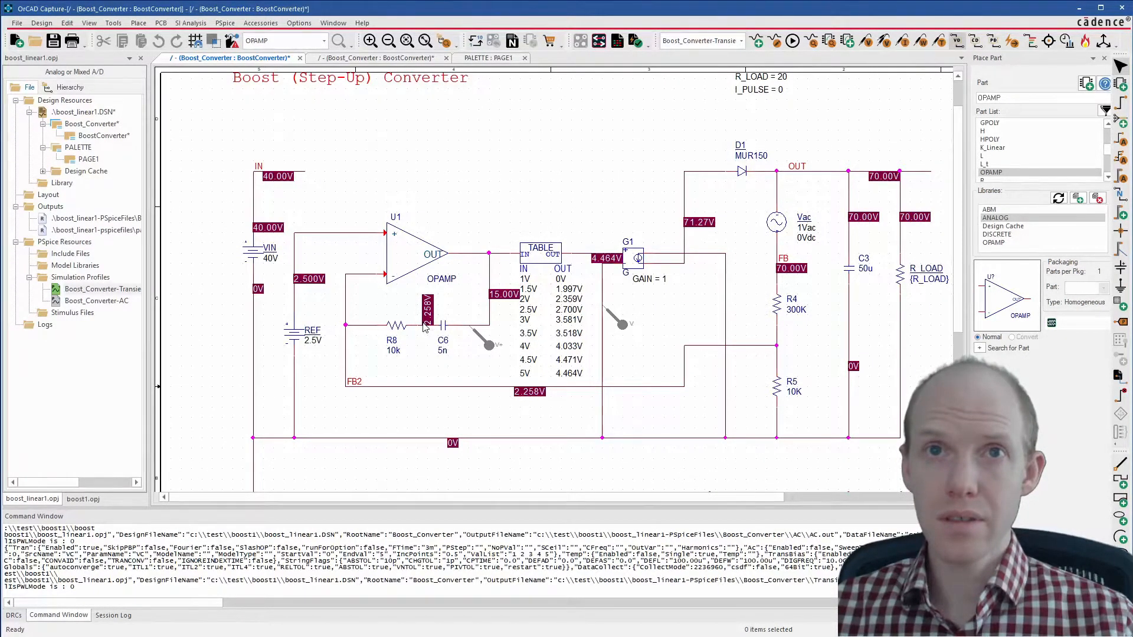
Bring up the transient waveforms and remove the AVGX(I(D1),1000u) trace from the lowest plot.
{"action": "left_click_drag", "start_coordinate": [1132, 98], "coordinate": [714, 58]}
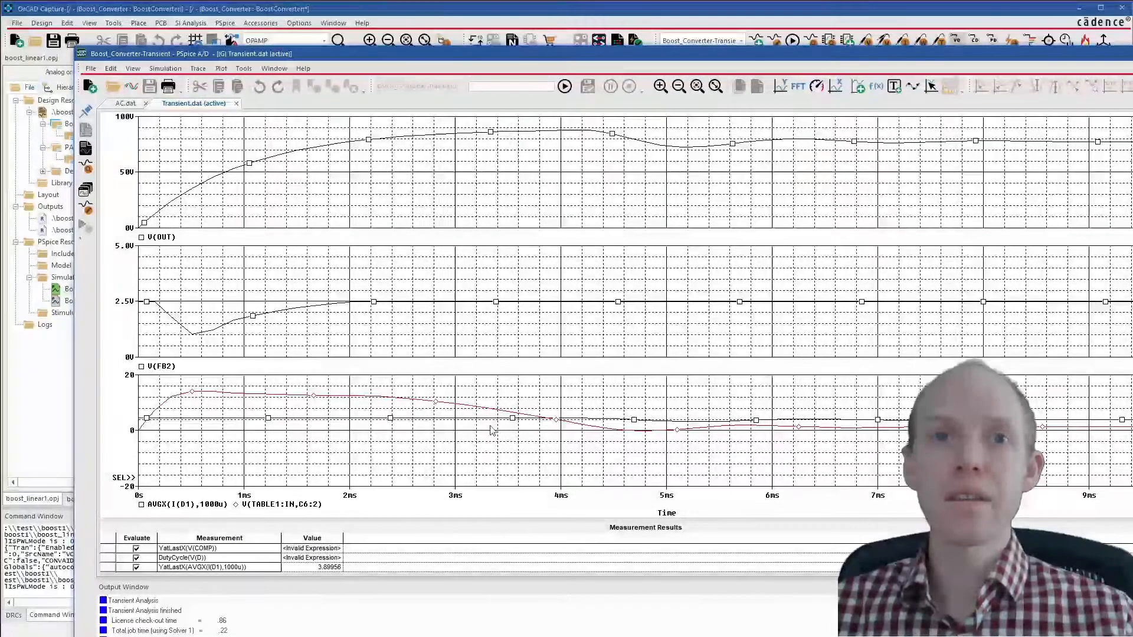
{"action": "left_click", "coordinate": [187, 505]}
{"action": "key", "text": "Delete"}
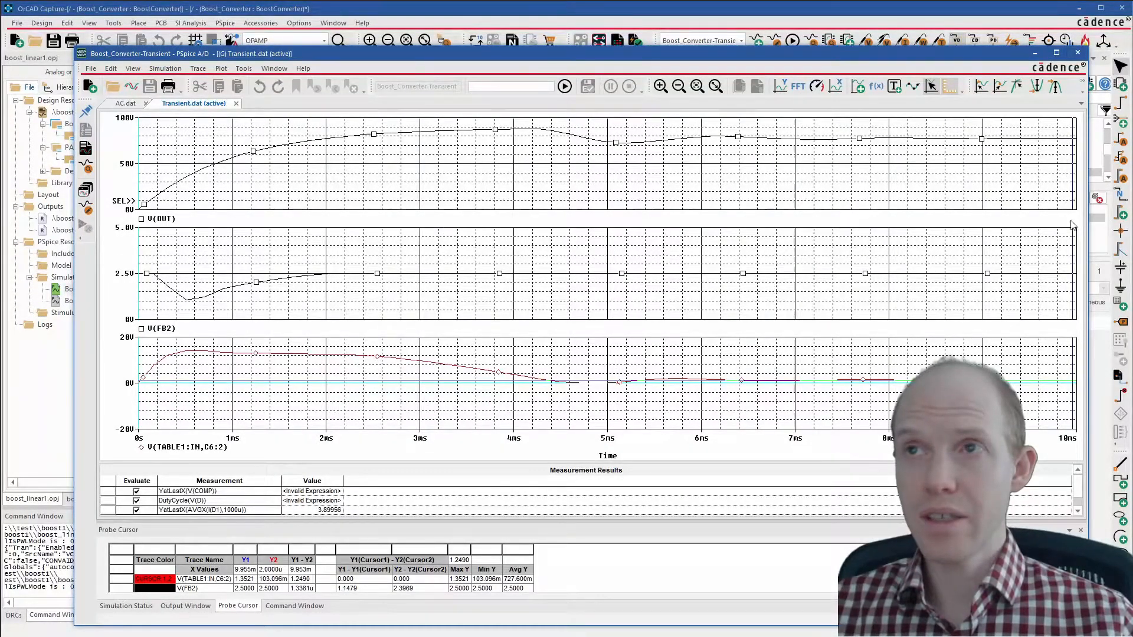
Position both cursors near the end of the transient run and read V(OUT), V(FB2) and the voltage across C6 in an enlarged cursor table.
{"action": "left_click_drag", "start_coordinate": [1071, 141], "coordinate": [1075, 145]}
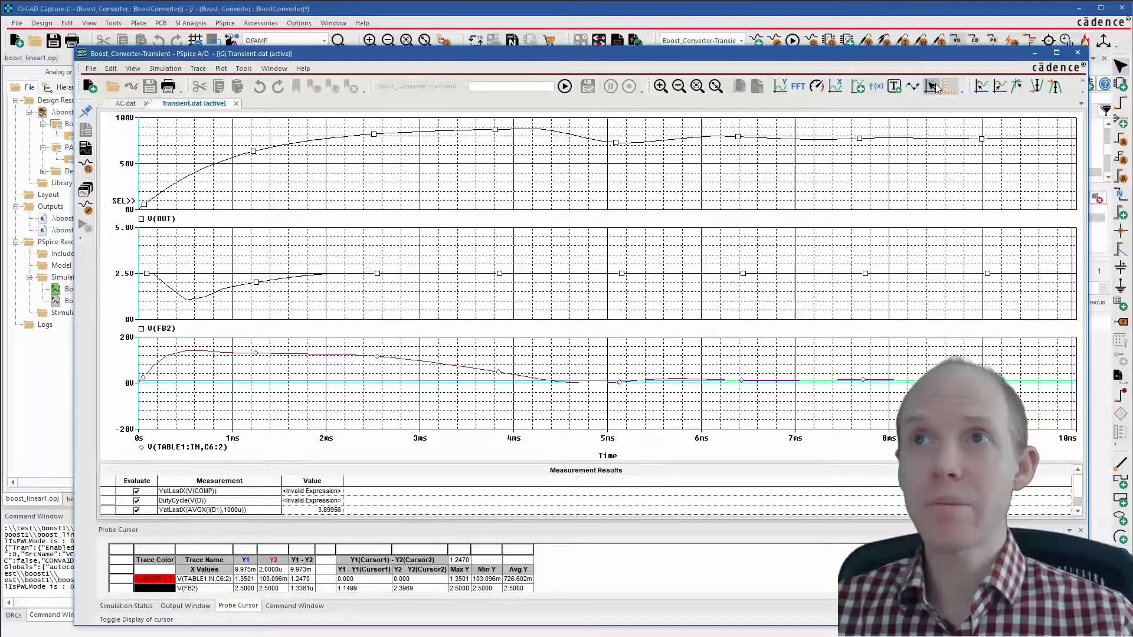
{"action": "left_click_drag", "start_coordinate": [494, 519], "coordinate": [495, 438]}
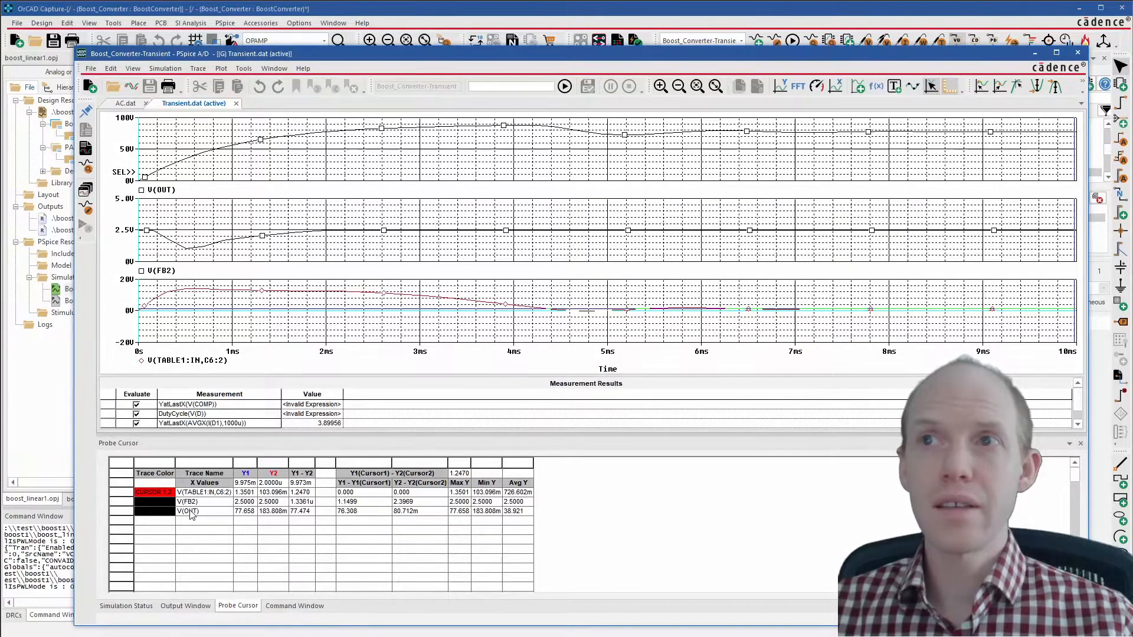
{"action": "right_click", "coordinate": [1066, 141]}
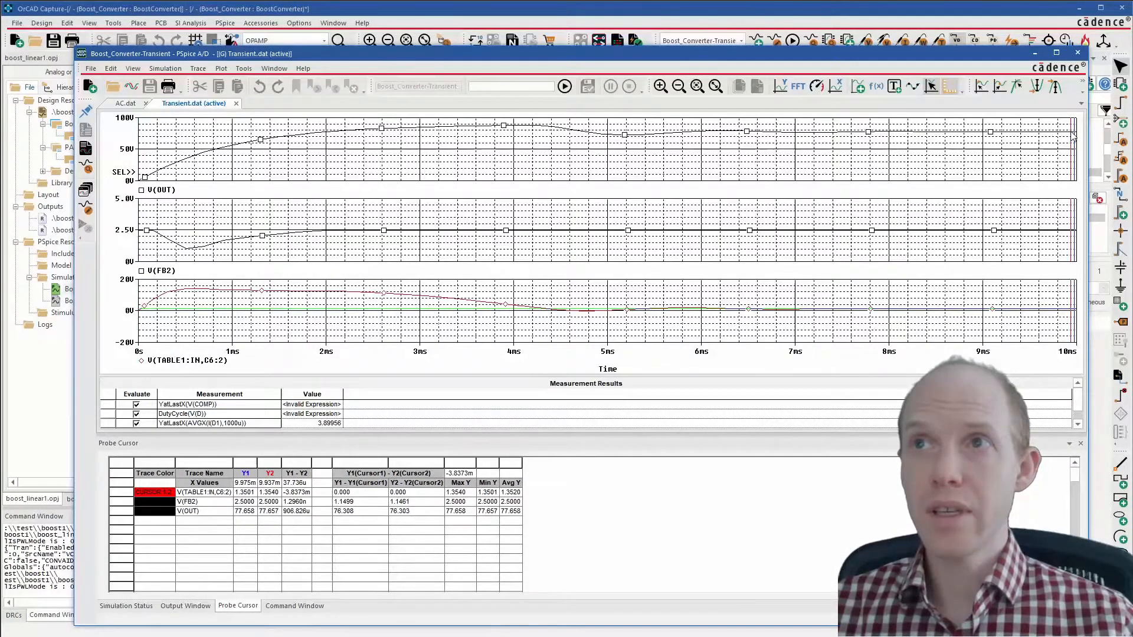
{"action": "right_click", "coordinate": [1070, 139]}
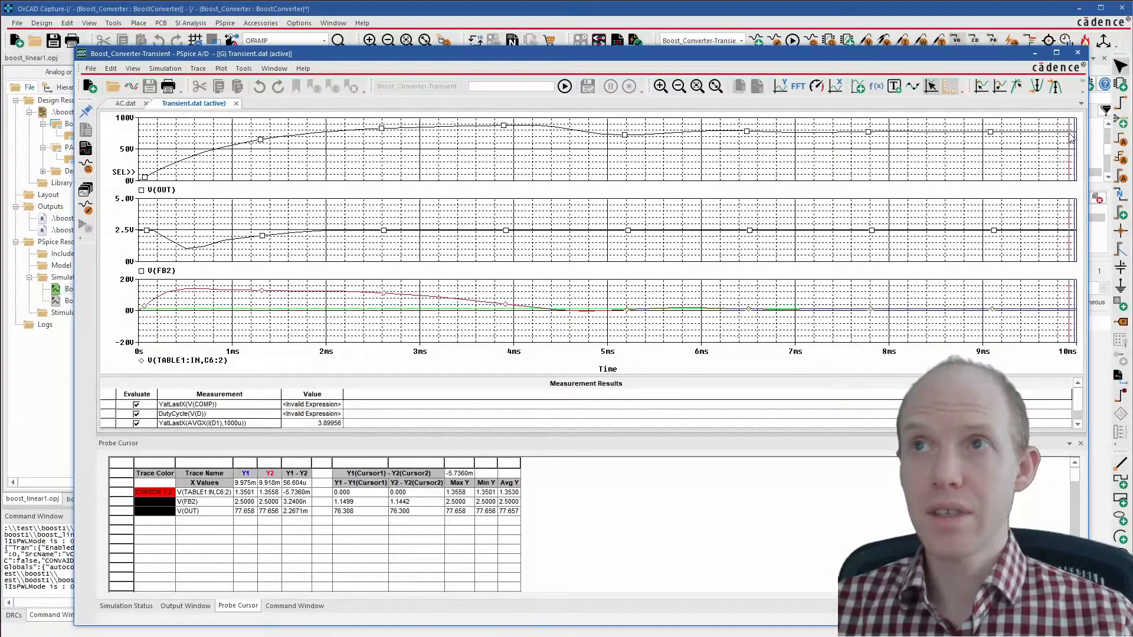
{"action": "left_click", "coordinate": [247, 503]}
{"action": "left_click", "coordinate": [247, 512]}
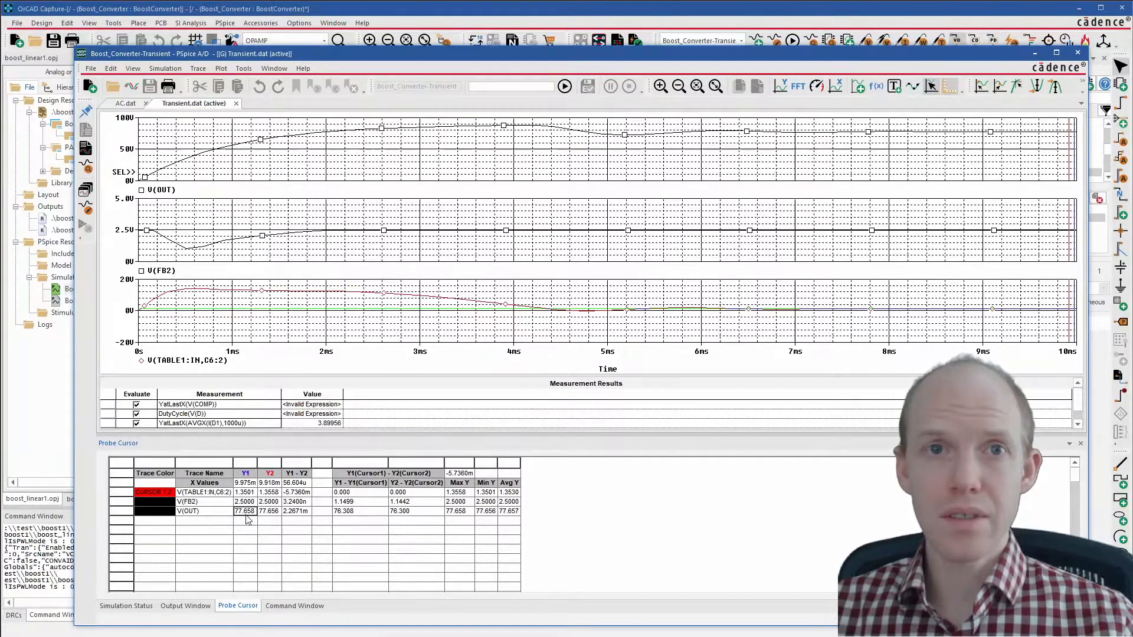
{"action": "left_click", "coordinate": [255, 496]}
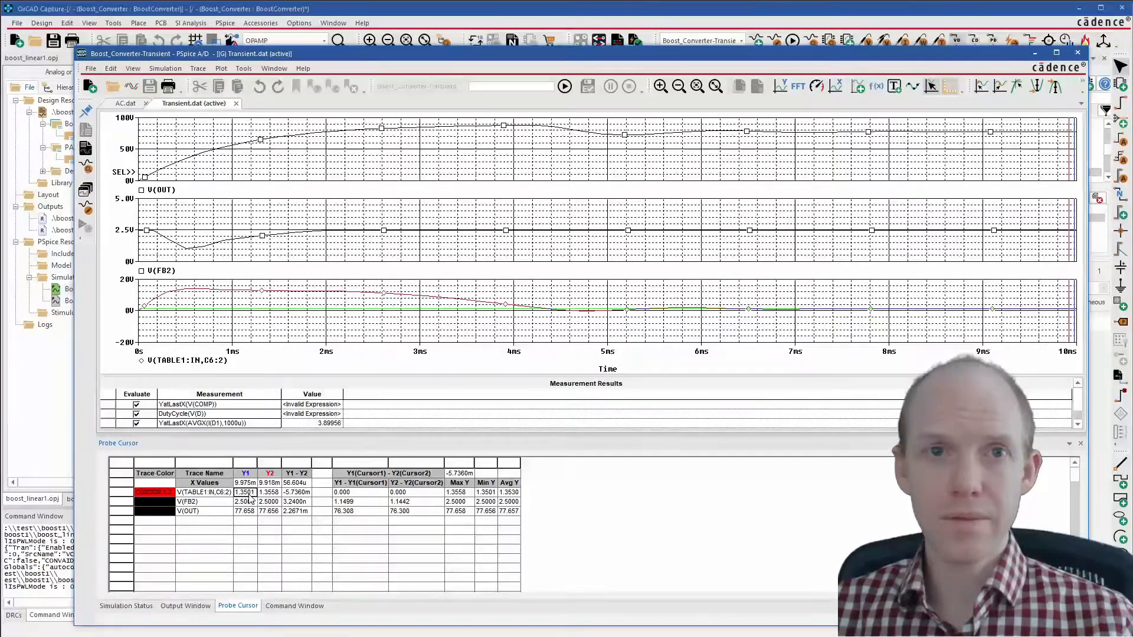
{"action": "left_click", "coordinate": [1075, 142]}
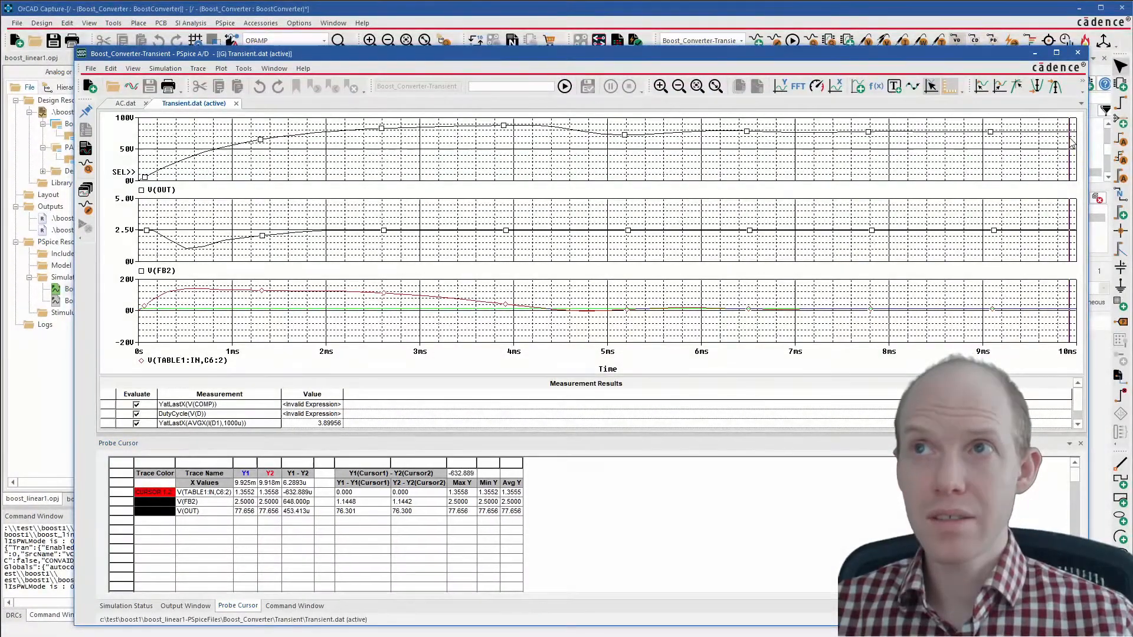
Give compensation capacitor C6 an initial condition (IC) of 1.3475 and display the property's name and value on the schematic.
{"action": "right_click", "coordinate": [1062, 141]}
{"action": "right_click", "coordinate": [1070, 142]}
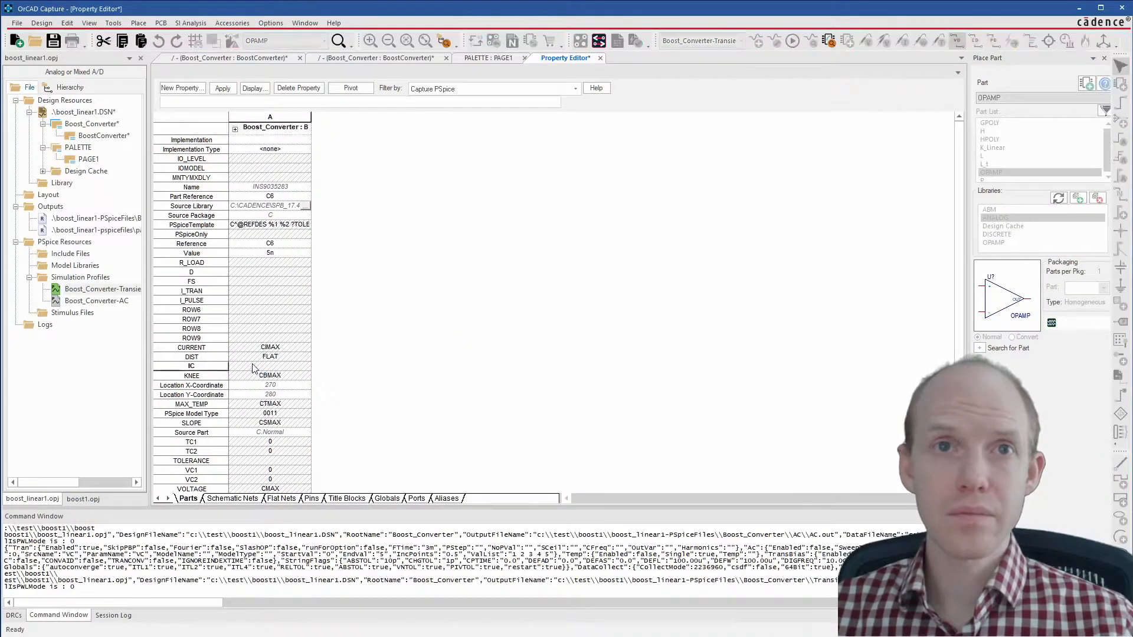
{"action": "left_click", "coordinate": [270, 365]}
{"action": "right_click", "coordinate": [206, 369]}
{"action": "left_click", "coordinate": [232, 468]}
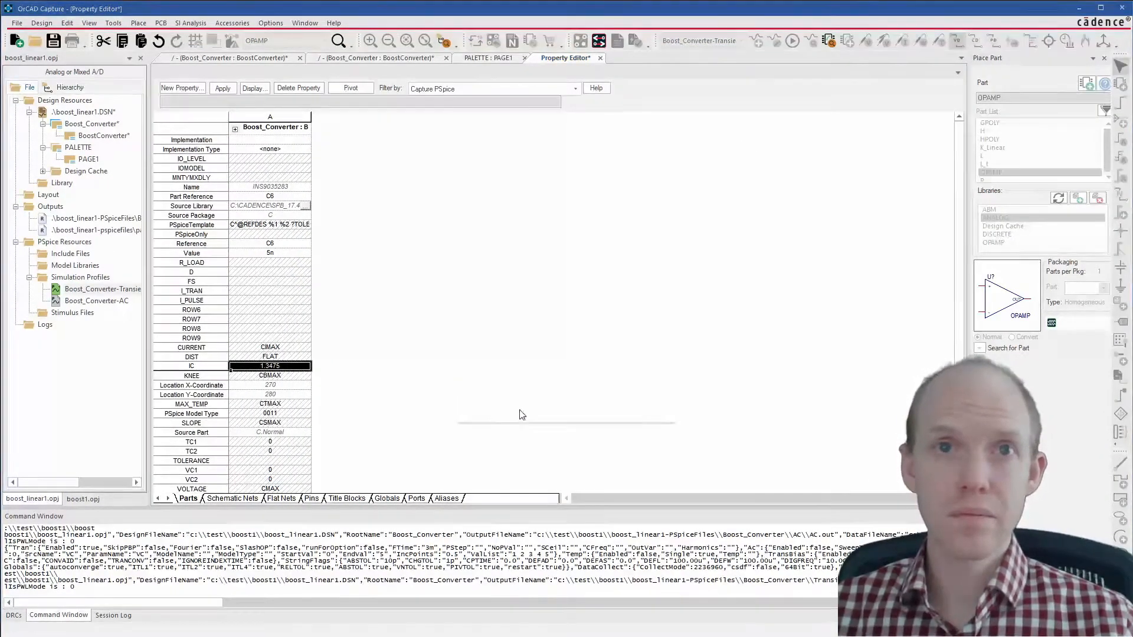
{"action": "left_click", "coordinate": [513, 405]}
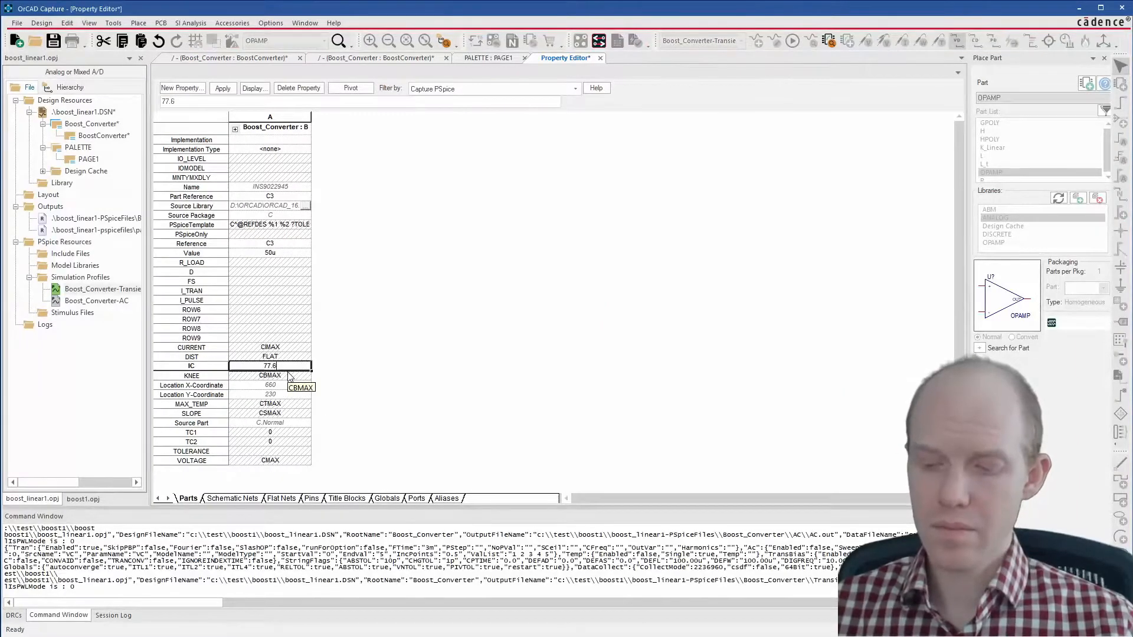
Set and display an initial condition of 77.658 on output capacitor C3, and rerun the transient simulation to check the waveforms.
{"action": "left_click", "coordinate": [270, 366]}
{"action": "left_click", "coordinate": [253, 88]}
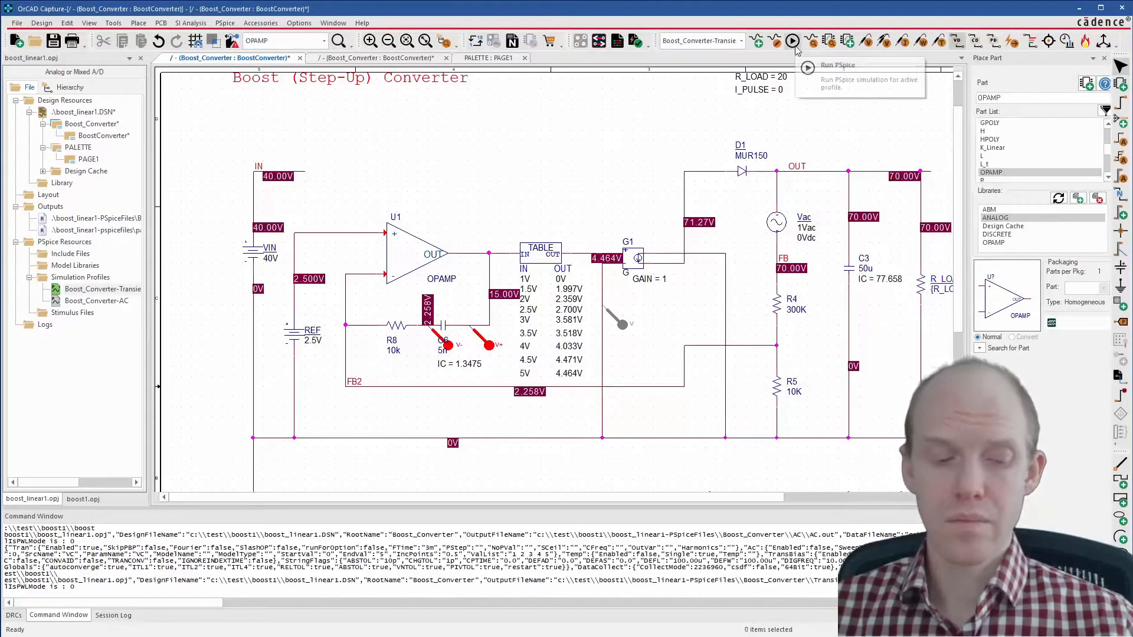
{"action": "left_click", "coordinate": [792, 40]}
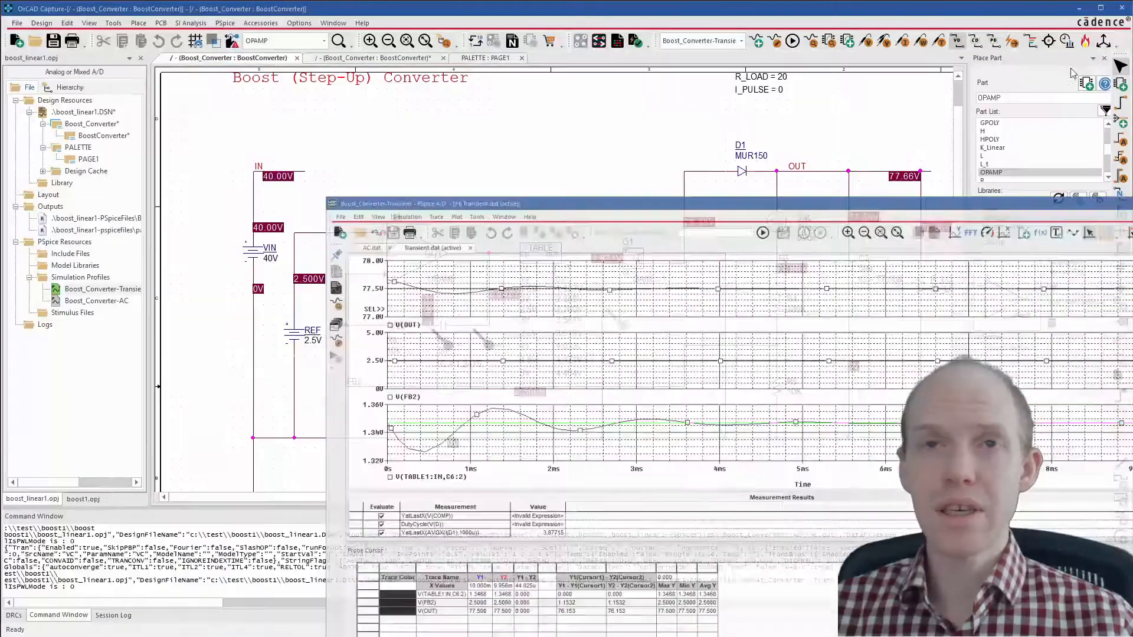
{"action": "left_click", "coordinate": [1070, 70]}
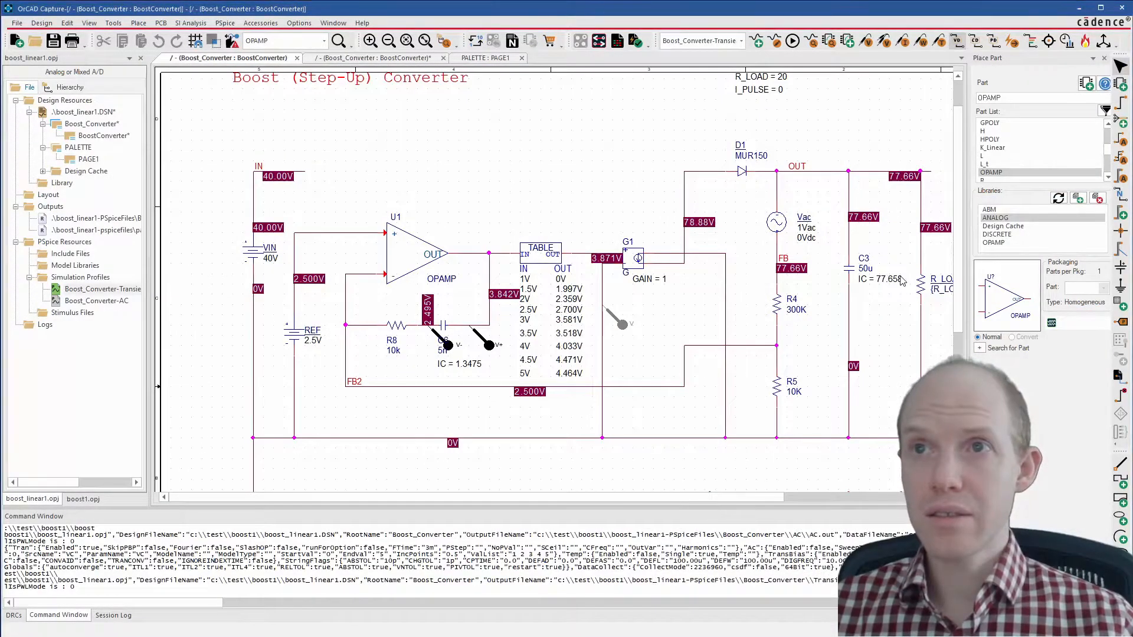
Change C3's initial condition to 77.5, rerun the transient simulation and read the settled voltage across C6.
{"action": "double_click", "coordinate": [882, 280]}
{"action": "left_click", "coordinate": [508, 266]}
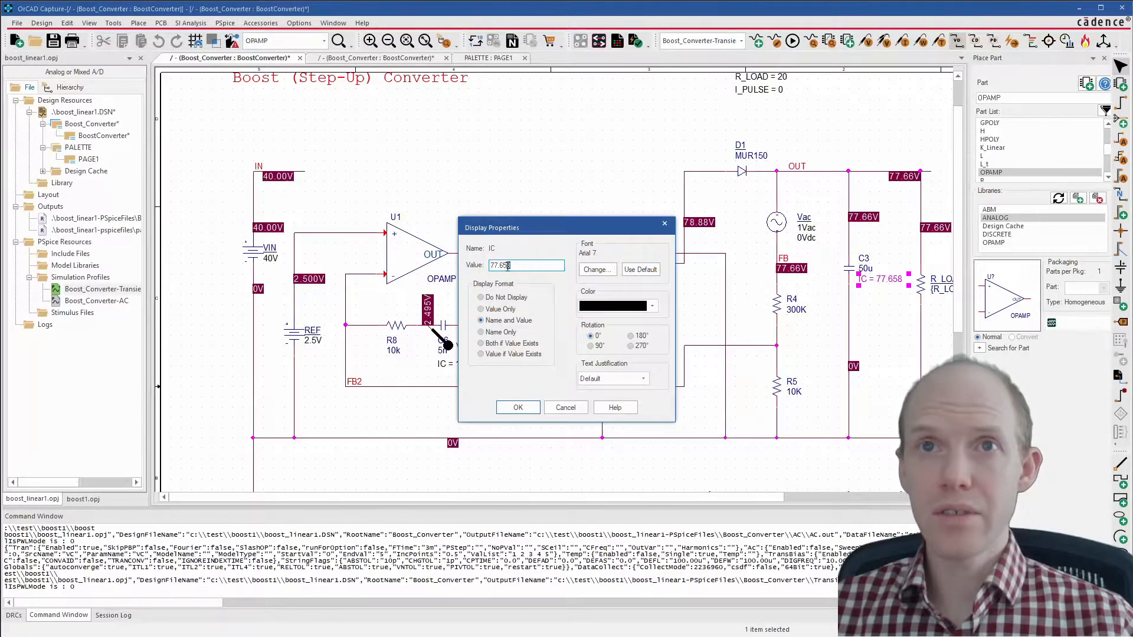
{"action": "type", "text": "5"}
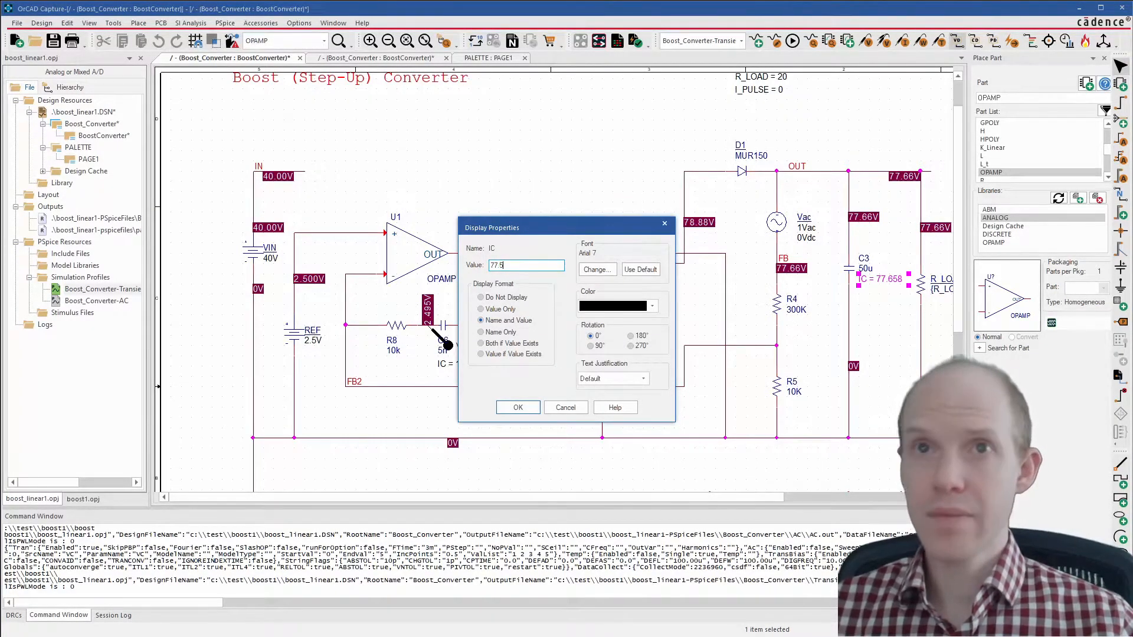
{"action": "left_click", "coordinate": [517, 407]}
{"action": "key", "text": "F11"}
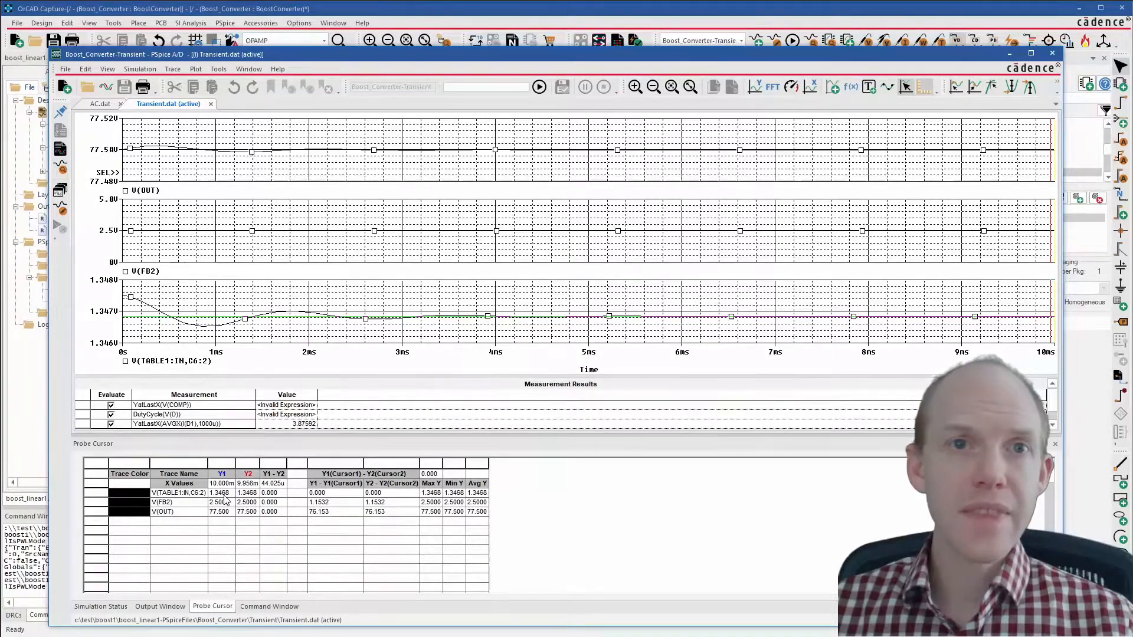
{"action": "left_click_drag", "start_coordinate": [568, 56], "coordinate": [761, 632]}
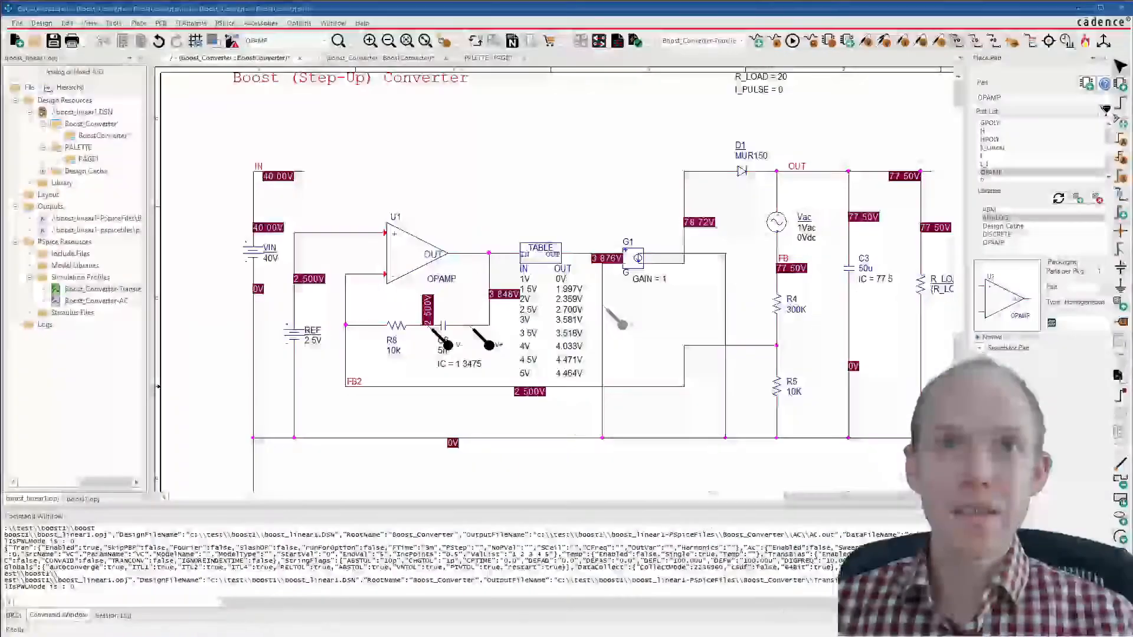
Change C6's initial condition to 1.3468, rerun the transient simulation and review the waveforms.
{"action": "double_click", "coordinate": [442, 364]}
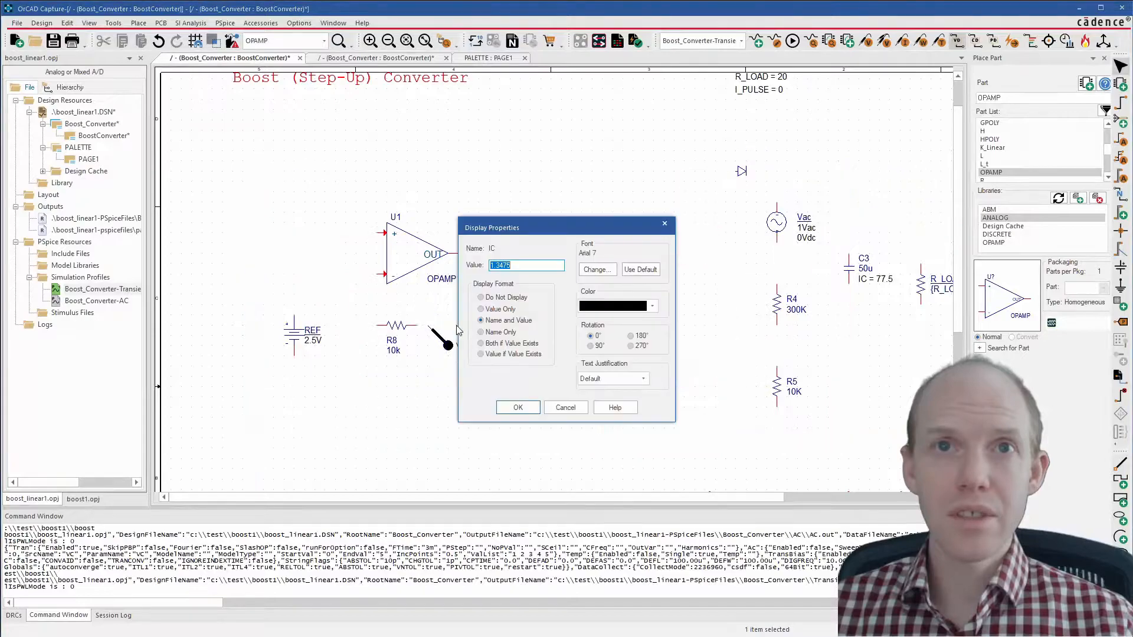
{"action": "left_click", "coordinate": [516, 266]}
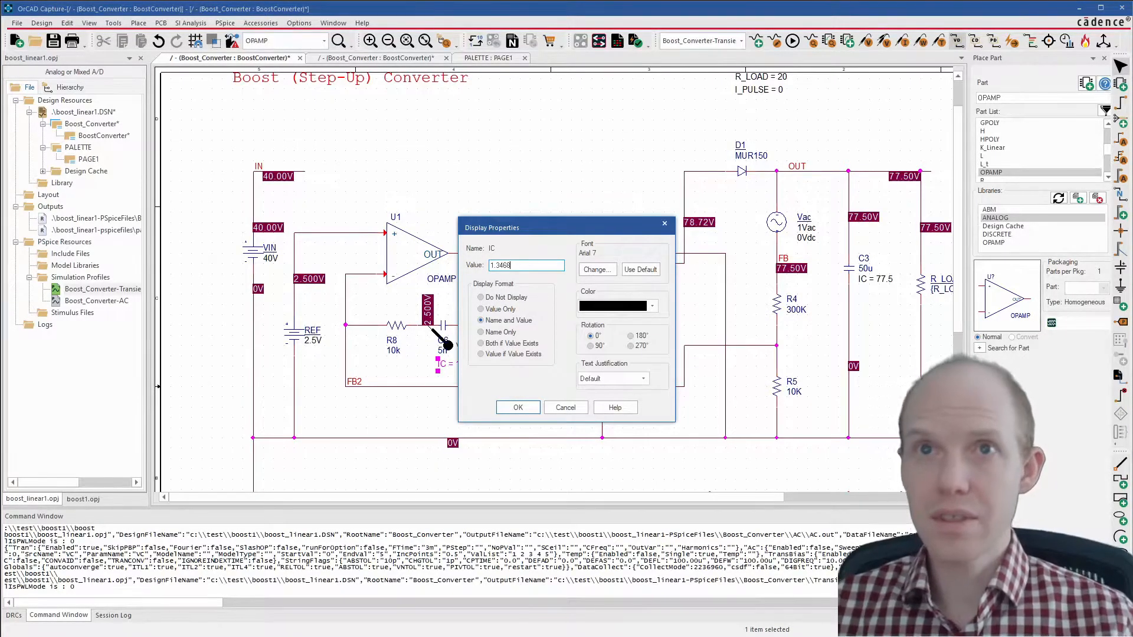
{"action": "left_click", "coordinate": [517, 407]}
{"action": "left_click", "coordinate": [792, 41]}
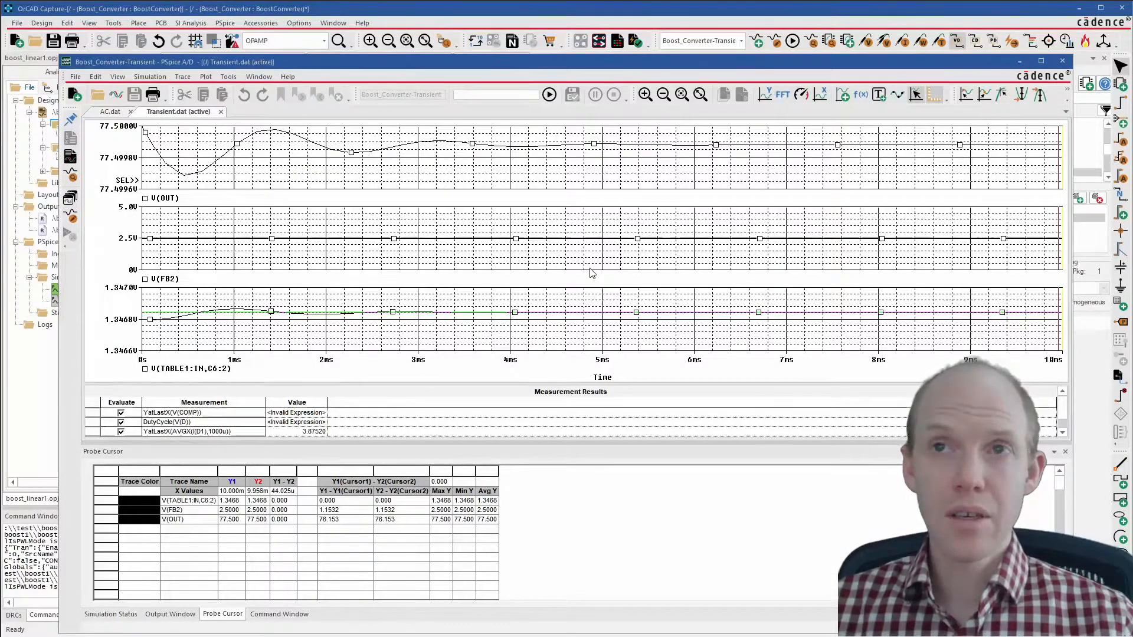
{"action": "left_click", "coordinate": [1019, 62]}
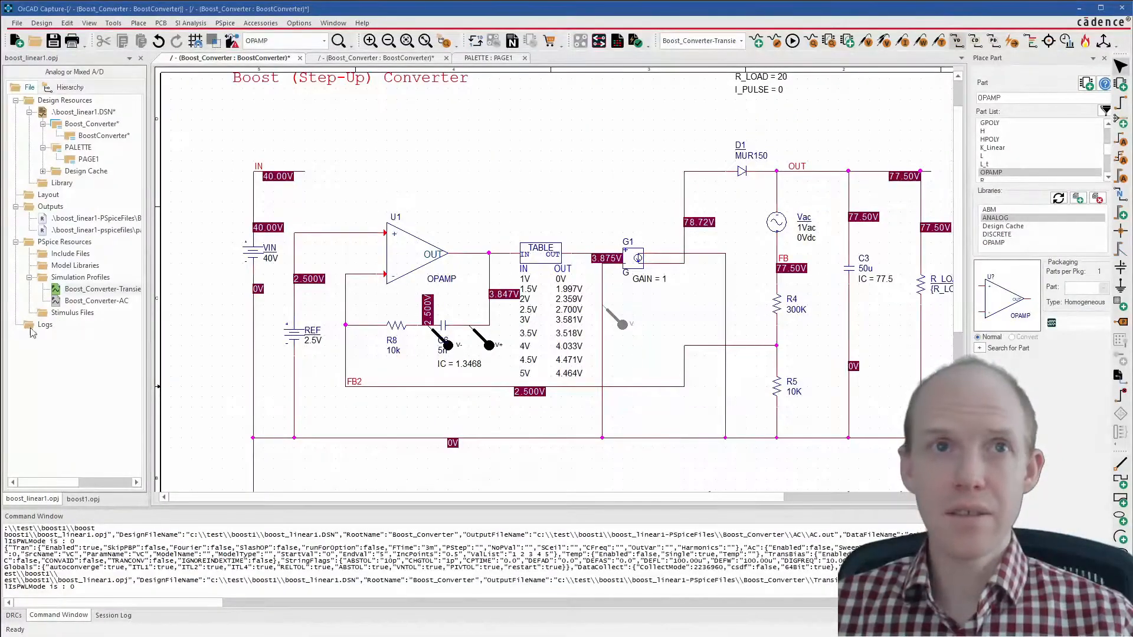
Make the Boost_Converter-AC simulation profile active and run it to plot loop gain and phase.
{"action": "right_click", "coordinate": [96, 299]}
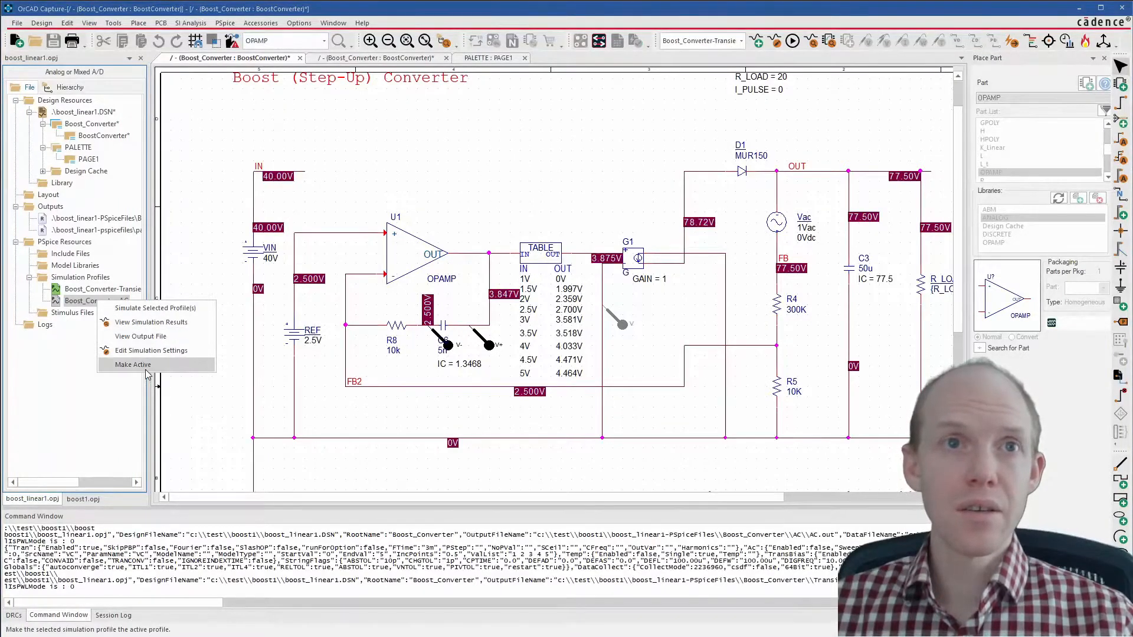
{"action": "left_click", "coordinate": [121, 367]}
{"action": "left_click", "coordinate": [793, 40]}
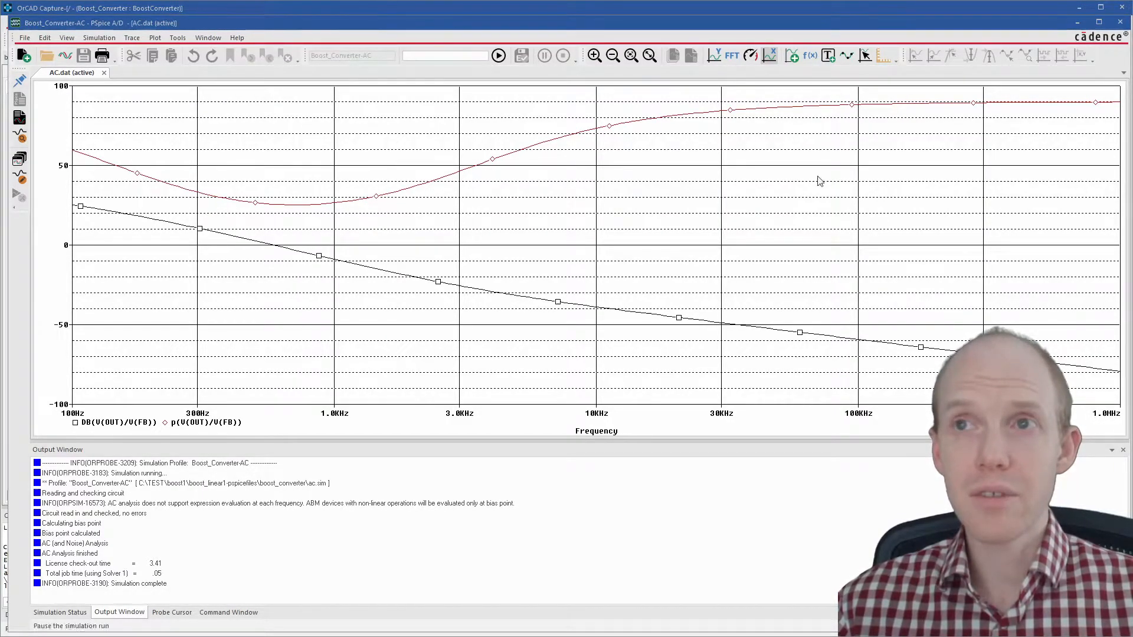
Return to the schematic and delete the ideal op-amp U1 from the compensator.
{"action": "left_click", "coordinate": [1078, 23]}
{"action": "left_click", "coordinate": [385, 269]}
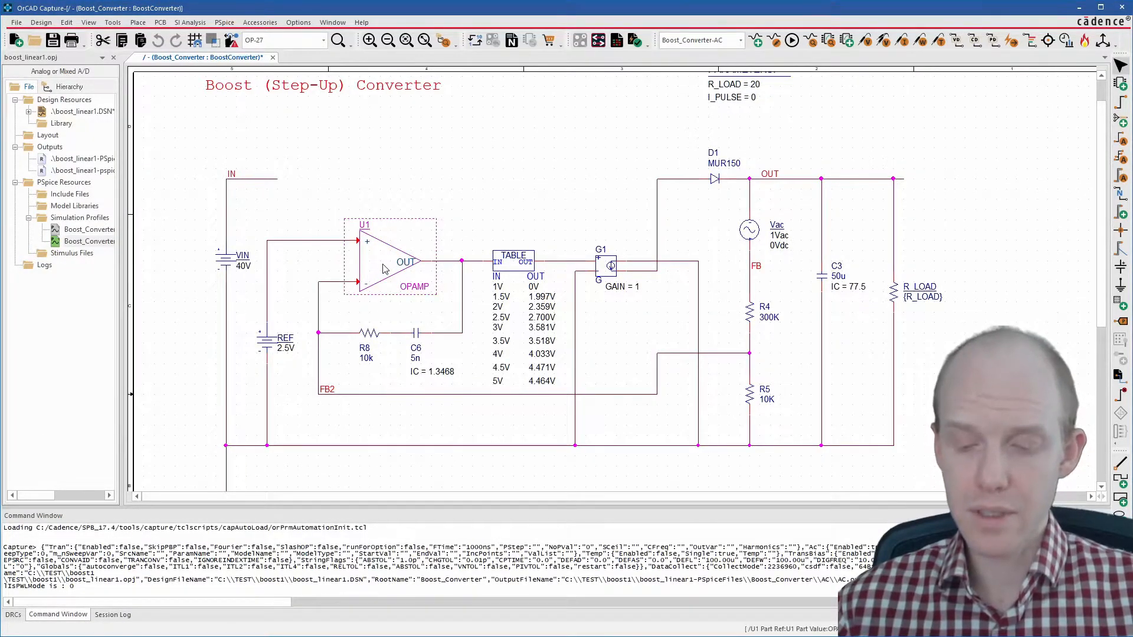
{"action": "key", "text": "Delete"}
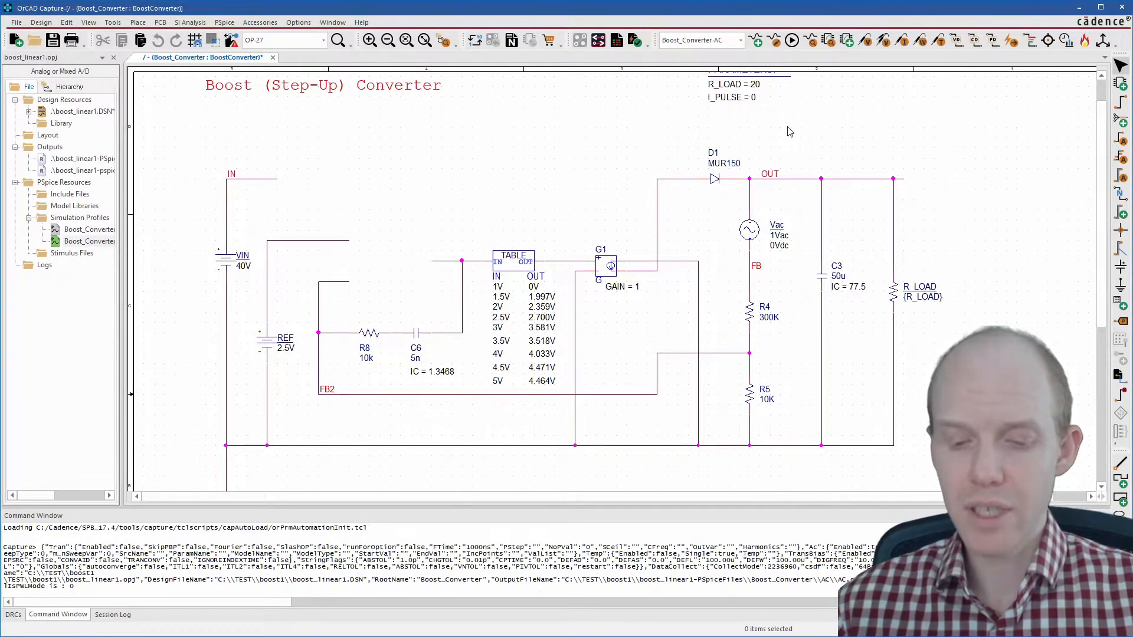
Try to load a replacement op-amp part from the component libraries.
{"action": "key", "text": "p"}
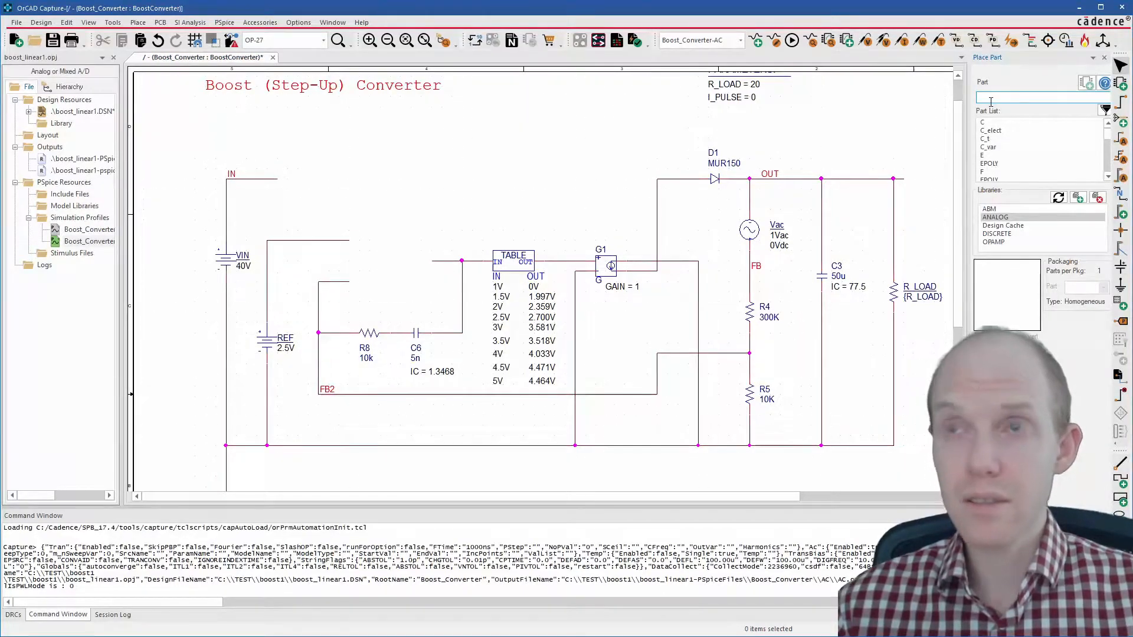
{"action": "left_click", "coordinate": [1004, 243]}
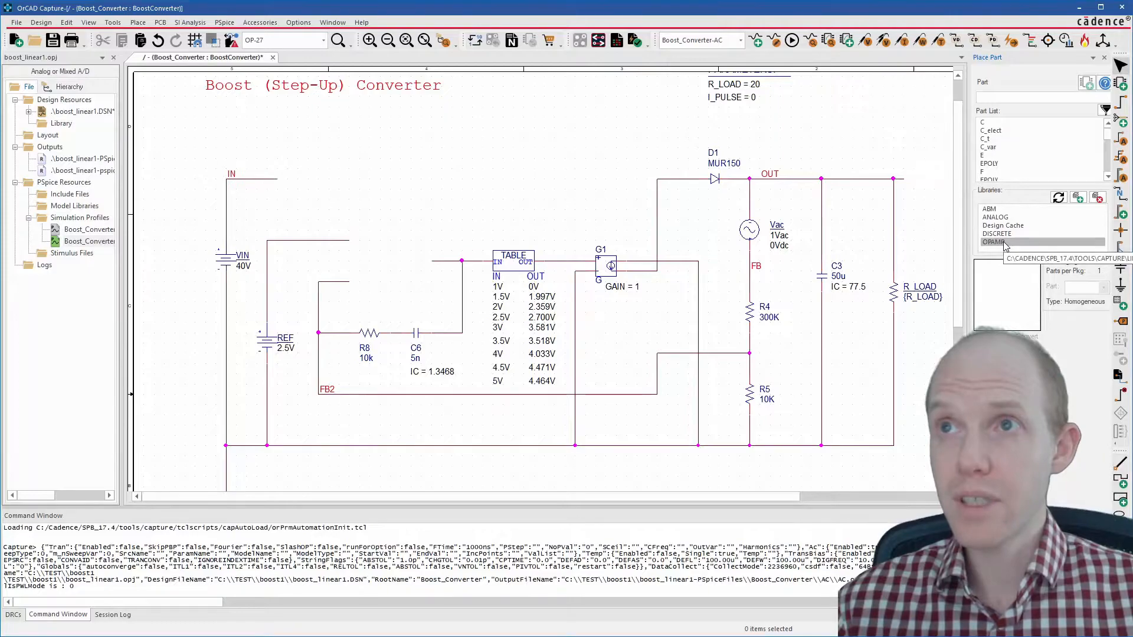
{"action": "scroll", "coordinate": [1016, 137], "scroll_direction": "down", "scroll_amount": 5}
{"action": "left_click", "coordinate": [995, 218]}
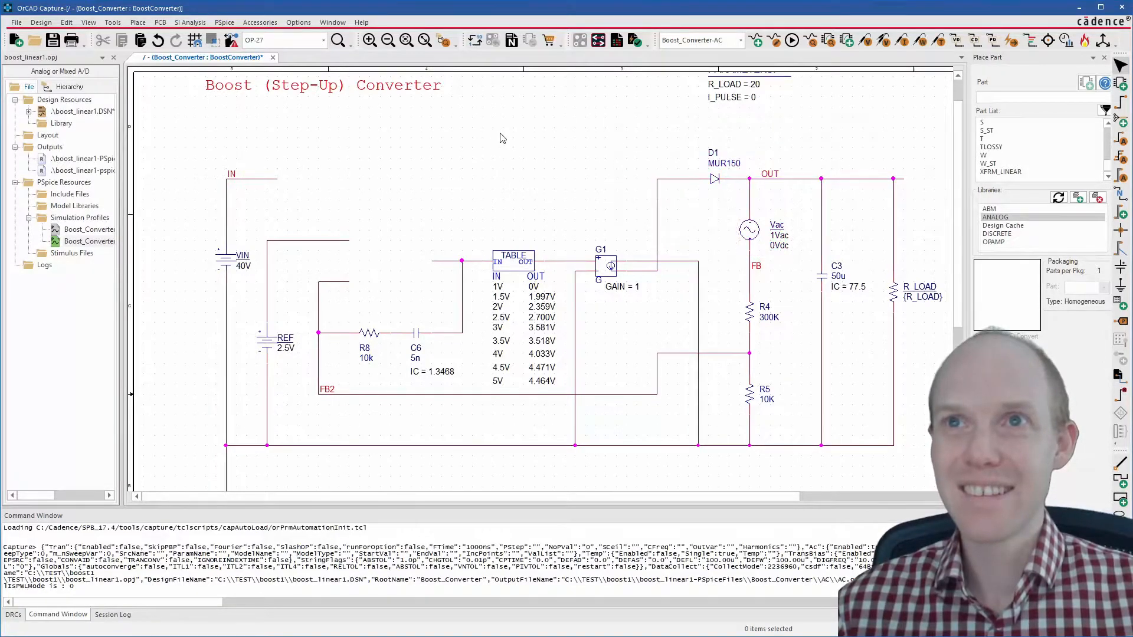
{"action": "left_click", "coordinate": [1009, 234]}
{"action": "left_click", "coordinate": [990, 147]}
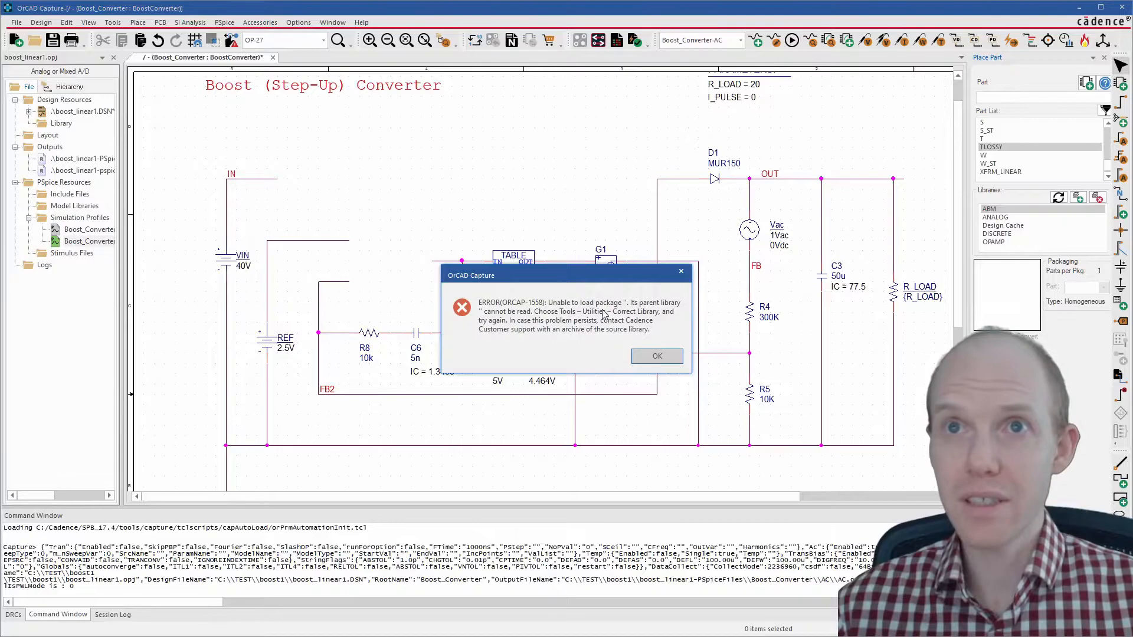
{"action": "left_click", "coordinate": [670, 358]}
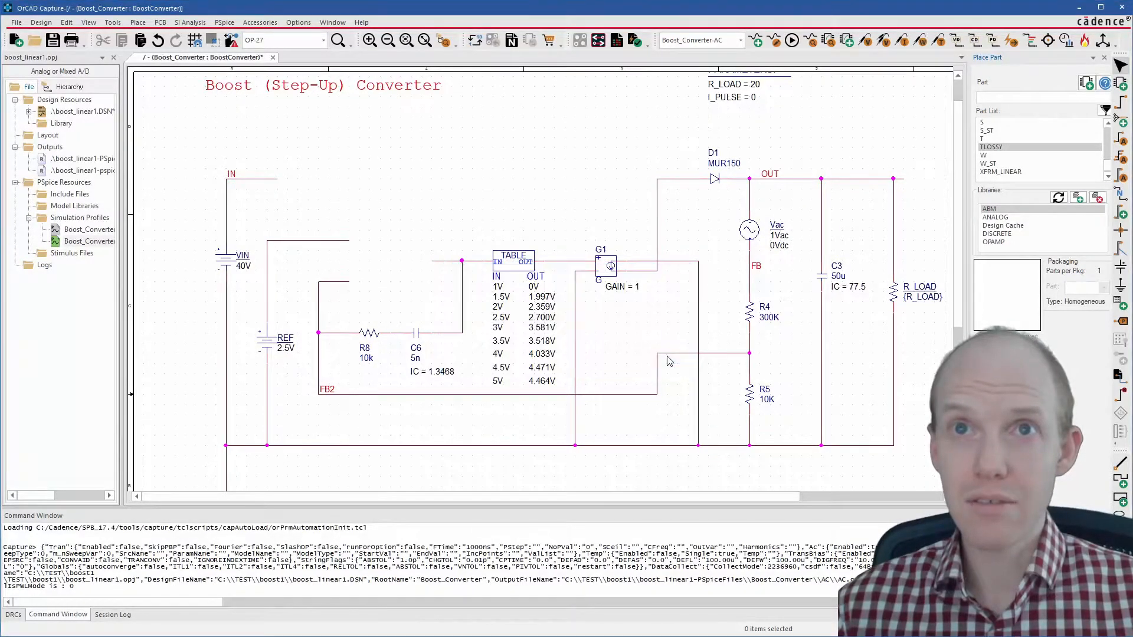
{"action": "left_click", "coordinate": [1104, 58]}
{"action": "key", "text": "p"}
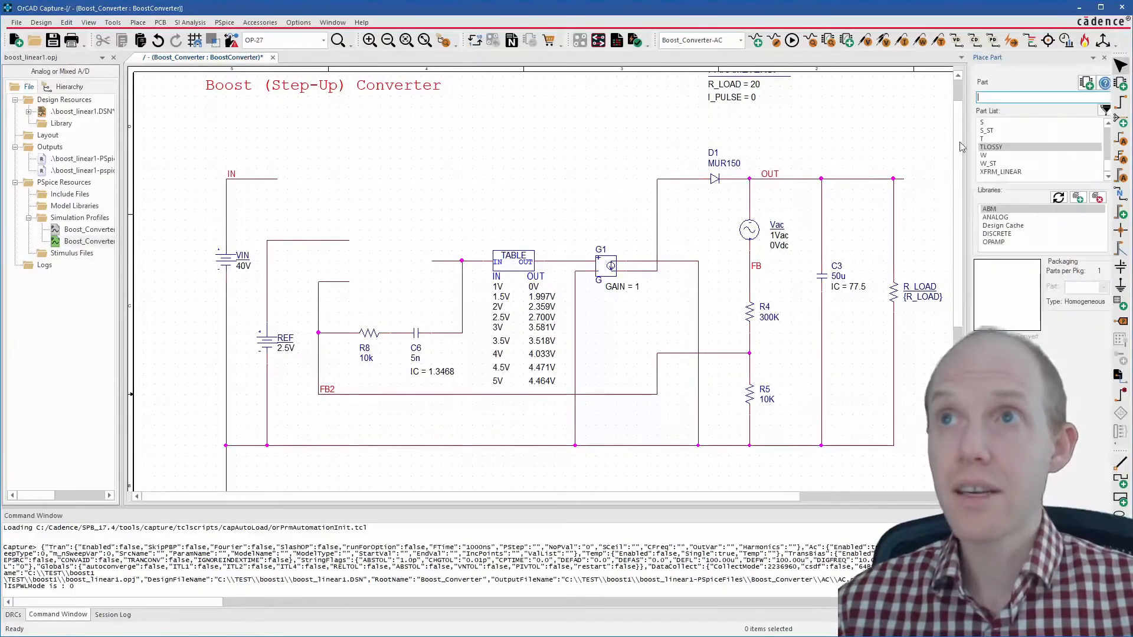
{"action": "left_click", "coordinate": [1005, 161]}
{"action": "left_click", "coordinate": [656, 357]}
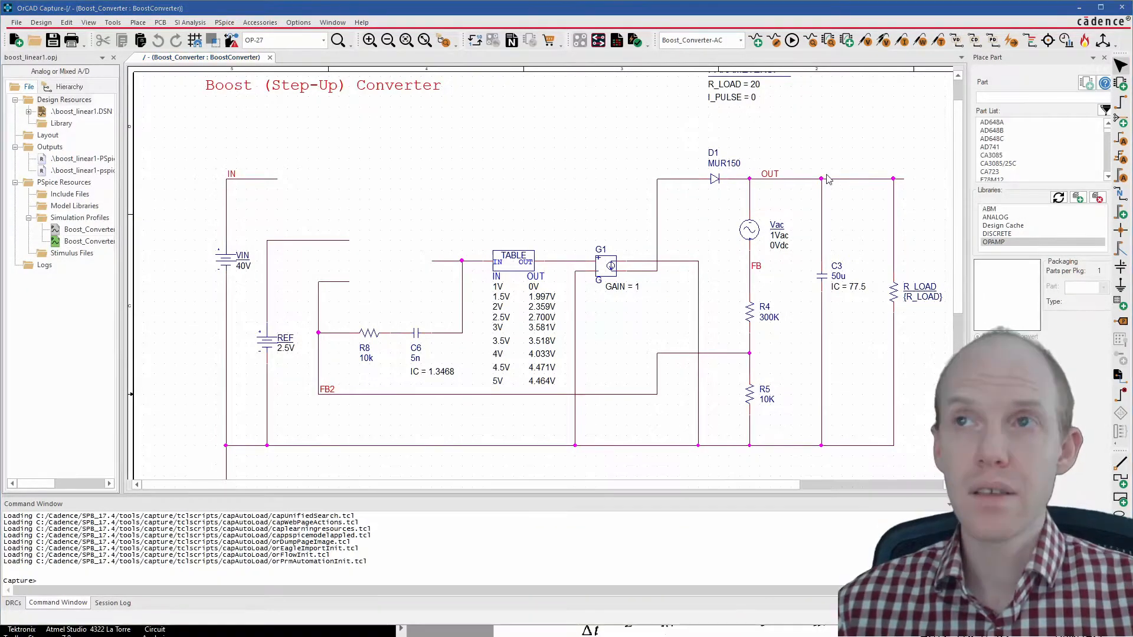
Place an OP-27 from the OPAMP library where the ideal op-amp was, connecting its inputs and output to the existing wires.
{"action": "left_click", "coordinate": [1000, 242]}
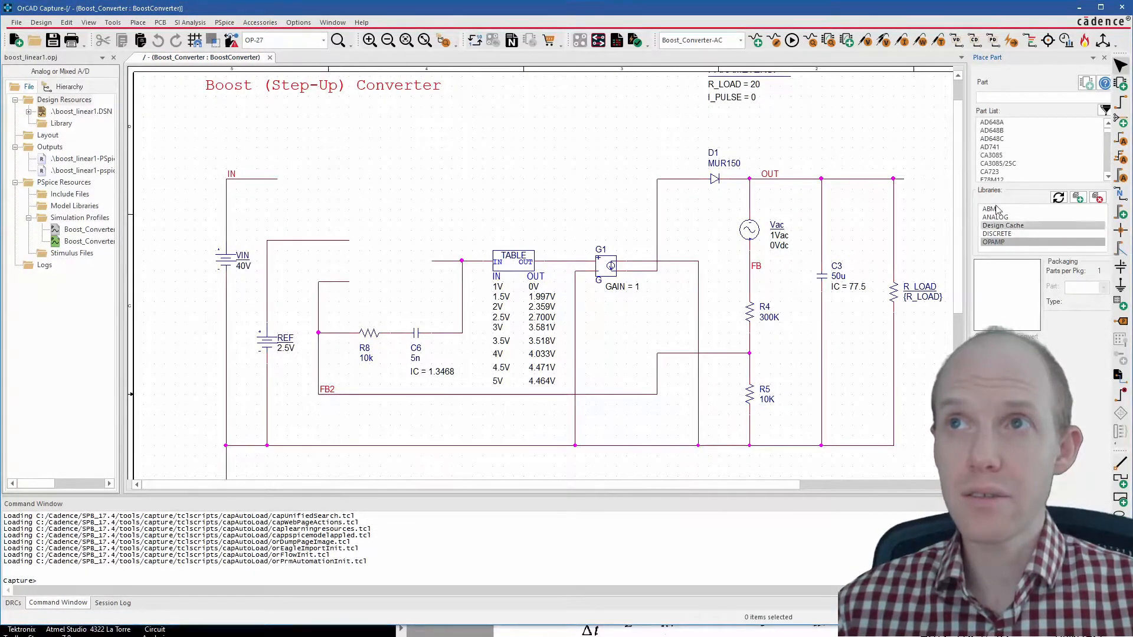
{"action": "scroll", "coordinate": [1024, 154], "scroll_direction": "down", "scroll_amount": 2}
{"action": "scroll", "coordinate": [1023, 154], "scroll_direction": "down", "scroll_amount": 10}
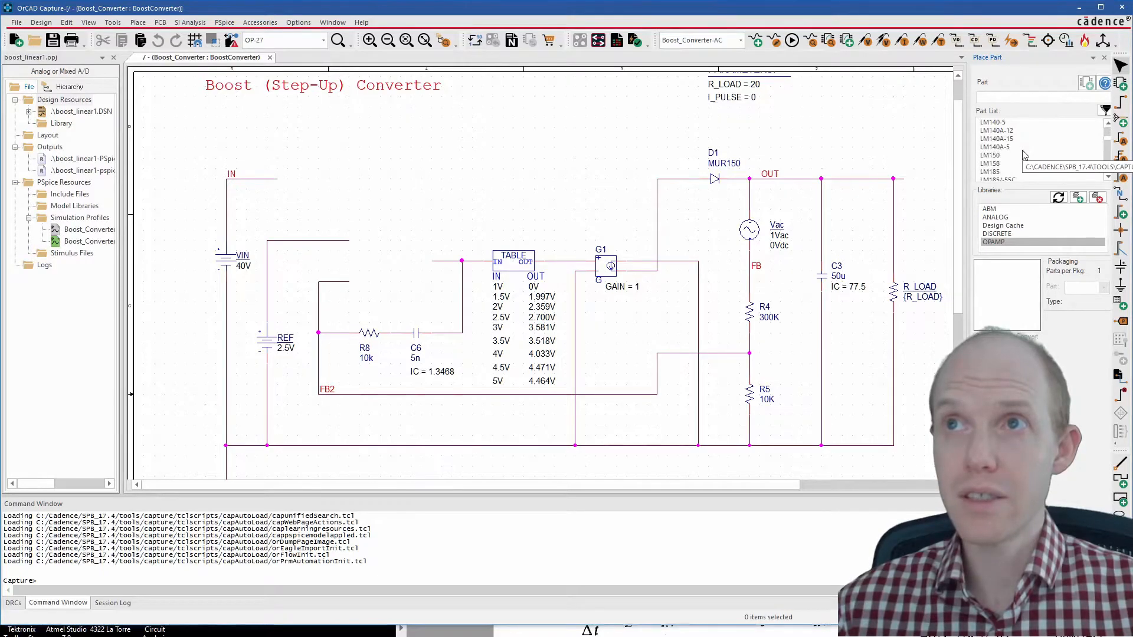
{"action": "scroll", "coordinate": [1024, 154], "scroll_direction": "down", "scroll_amount": 5}
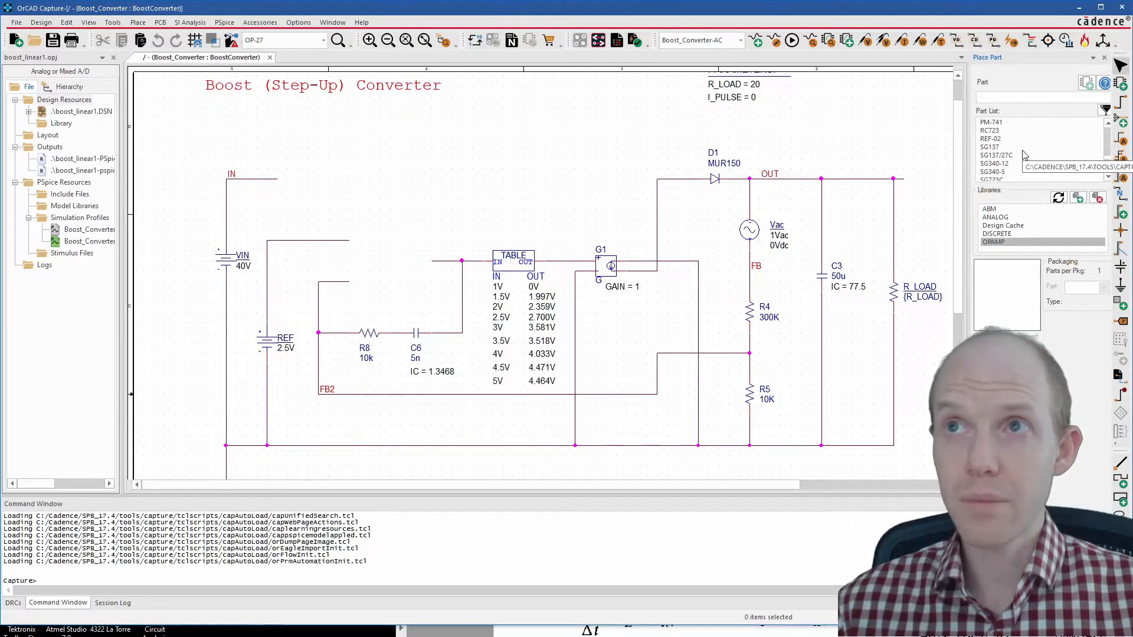
{"action": "left_click", "coordinate": [1024, 148]}
{"action": "scroll", "coordinate": [1024, 152], "scroll_direction": "up", "scroll_amount": 2}
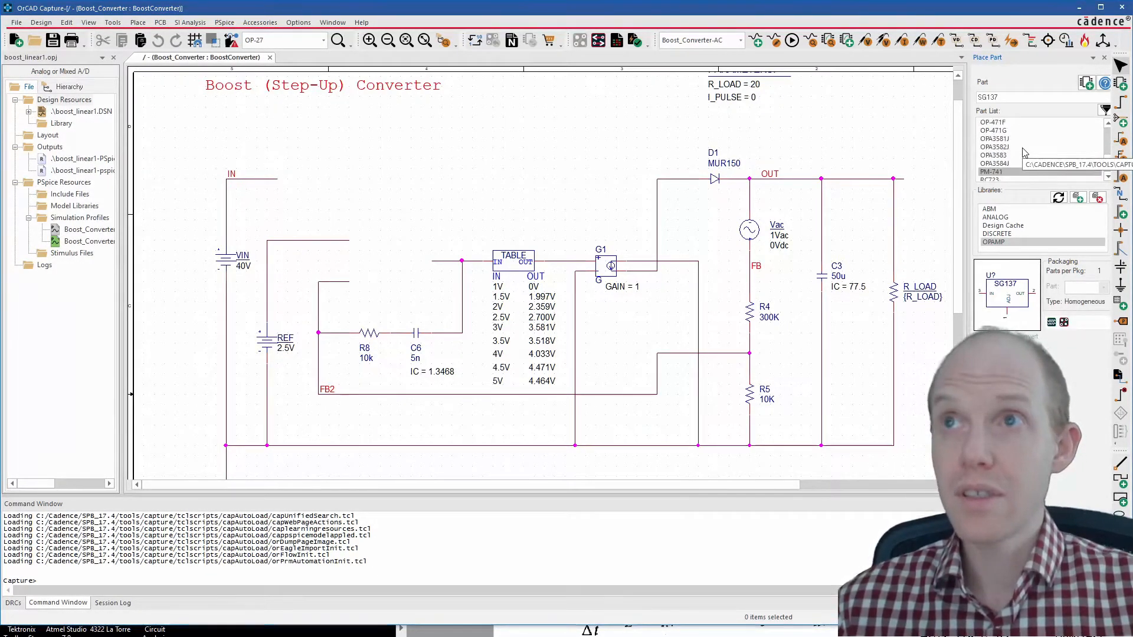
{"action": "left_click_drag", "start_coordinate": [1005, 154], "coordinate": [363, 230]}
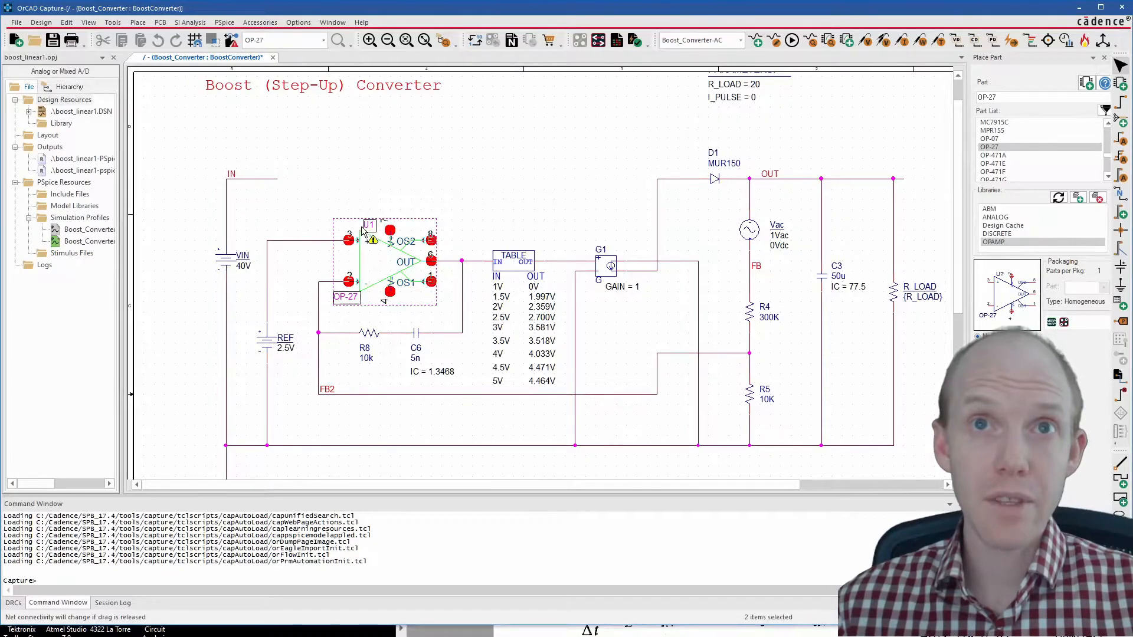
{"action": "key", "text": "Escape"}
{"action": "left_click", "coordinate": [413, 150]}
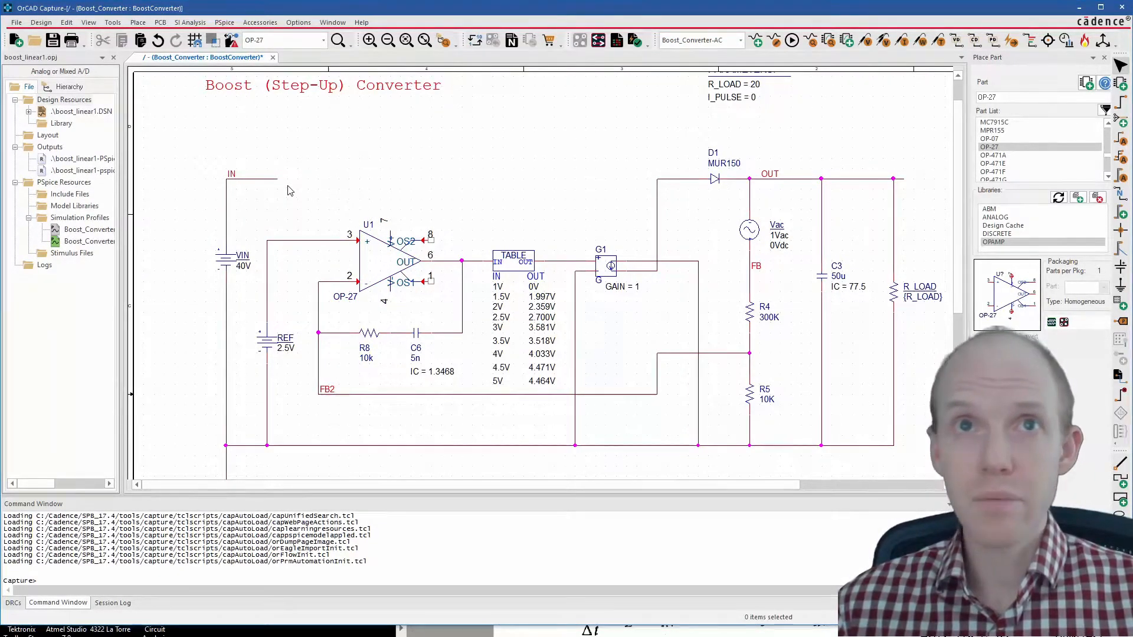
Wire the OP-27's positive supply pin 7 to the IN net and its negative supply pin 4 to the ground rail.
{"action": "key", "text": "w"}
{"action": "left_click", "coordinate": [277, 179]}
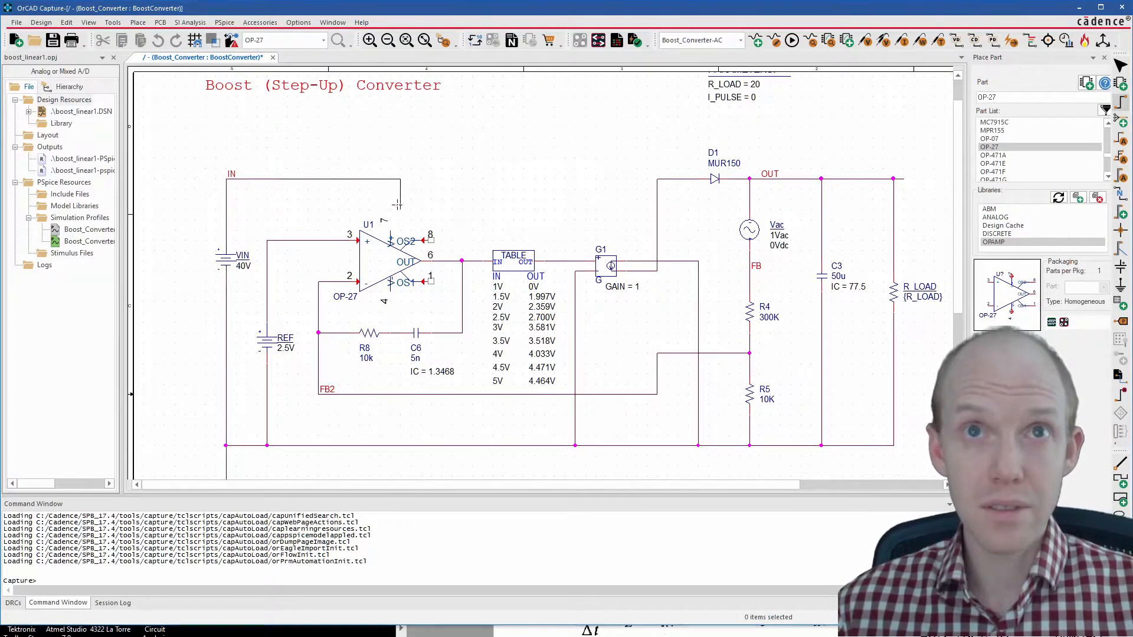
{"action": "left_click", "coordinate": [390, 230]}
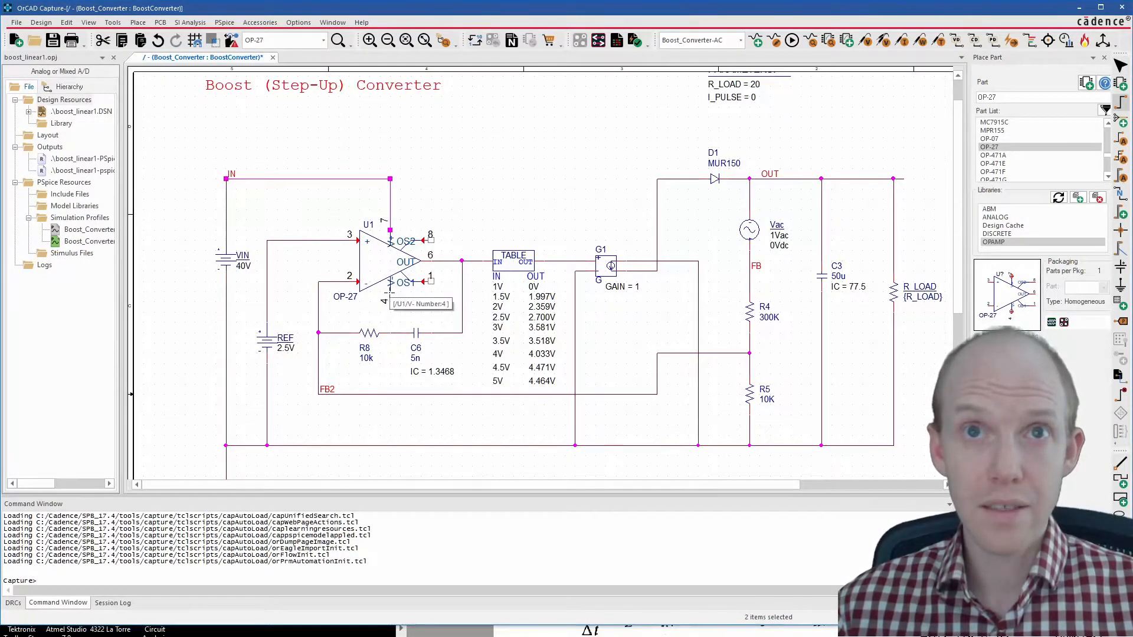
{"action": "left_click", "coordinate": [390, 293]}
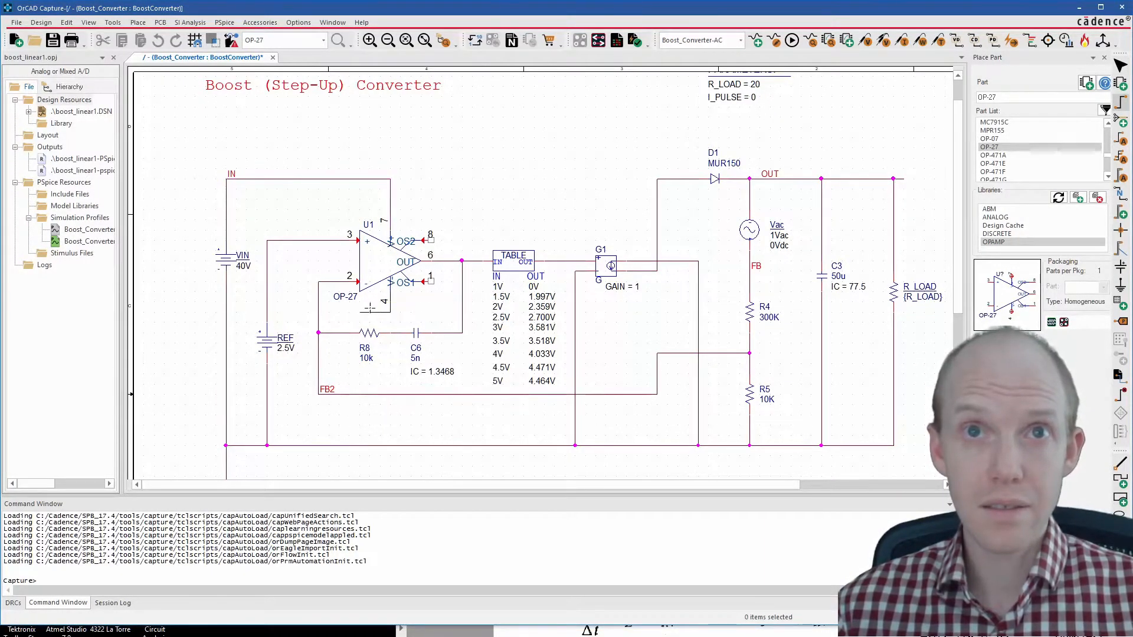
{"action": "left_click", "coordinate": [370, 445]}
{"action": "key", "text": "Escape"}
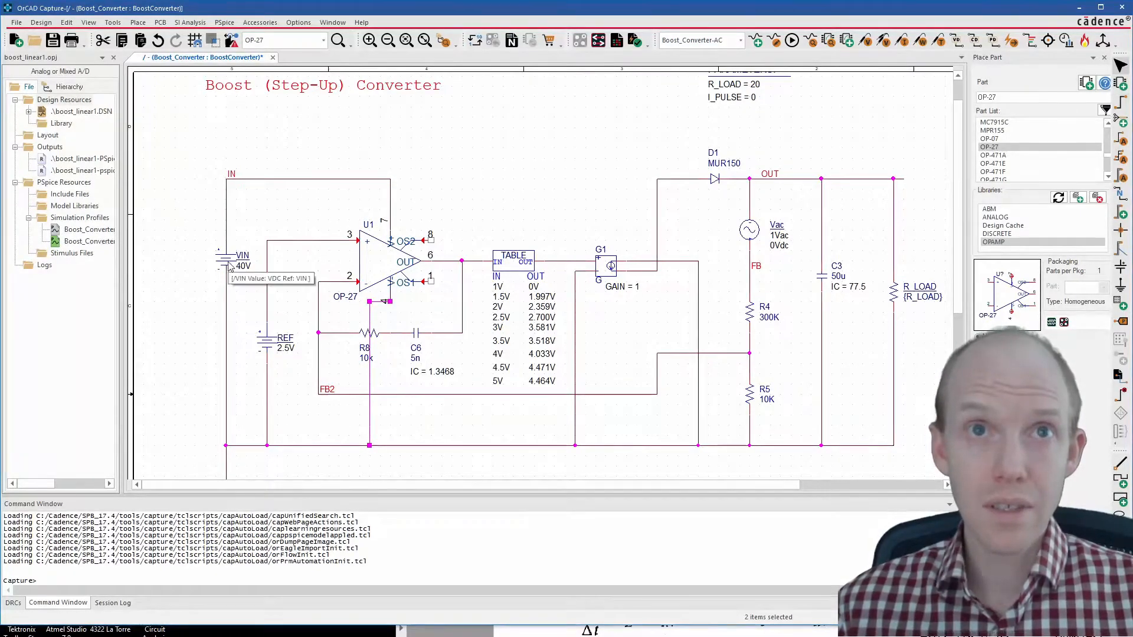
Set the VIN source to 15V and run the AC simulation.
{"action": "double_click", "coordinate": [242, 266]}
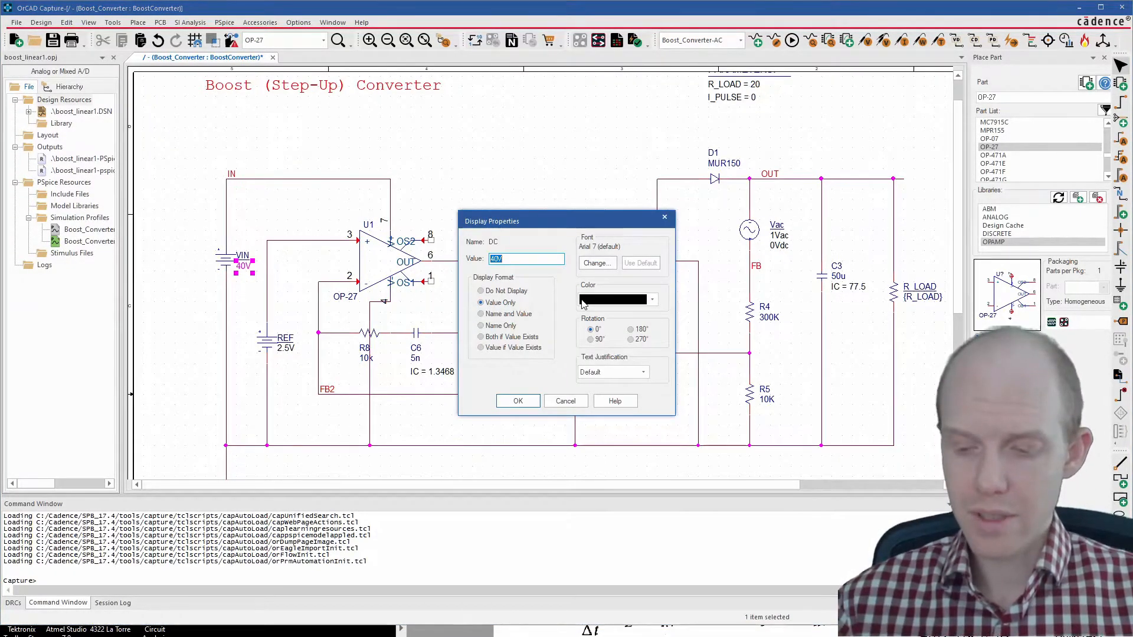
{"action": "key", "text": "Return"}
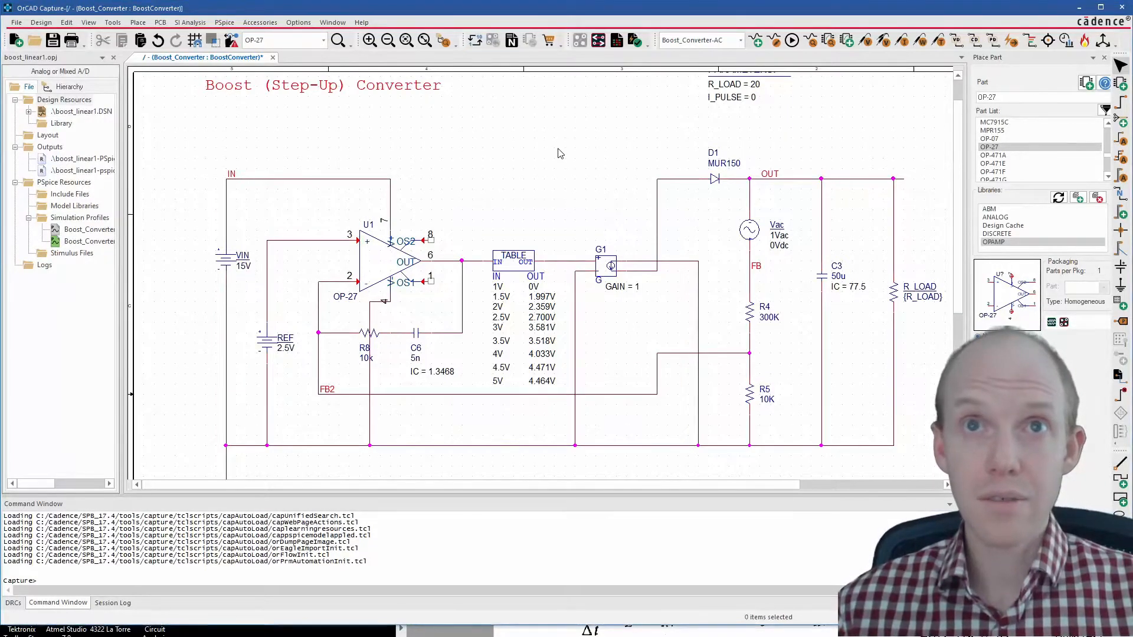
{"action": "left_click", "coordinate": [793, 40]}
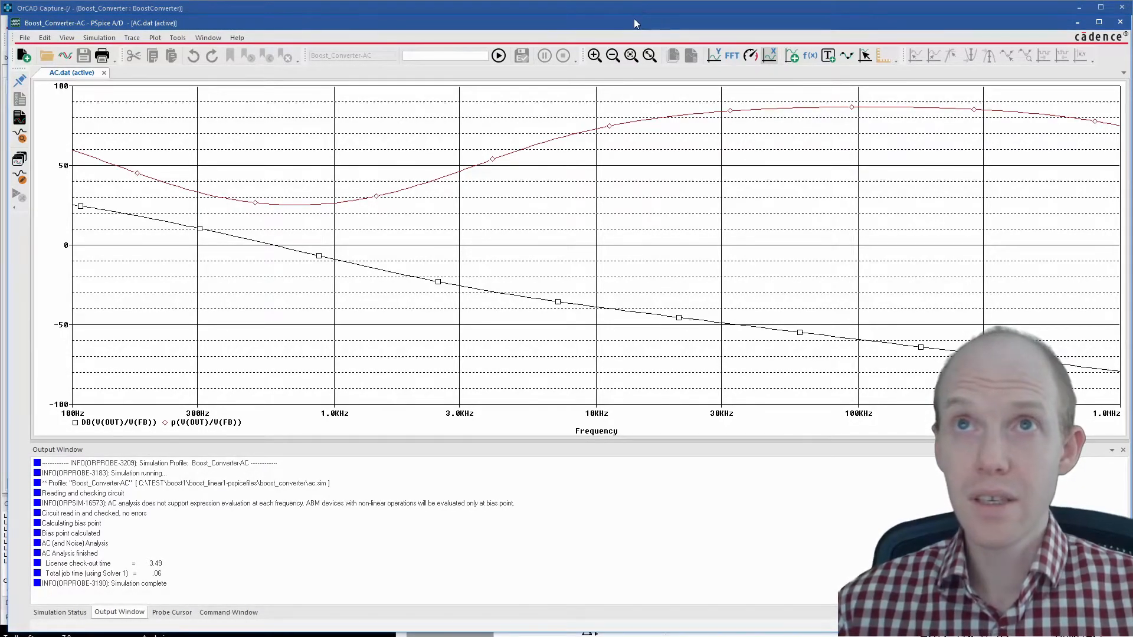
Extend the logarithmic AC sweep's end frequency to 100Meg and rerun the simulation.
{"action": "left_click_drag", "start_coordinate": [636, 22], "coordinate": [957, 399]}
{"action": "left_click", "coordinate": [778, 44]}
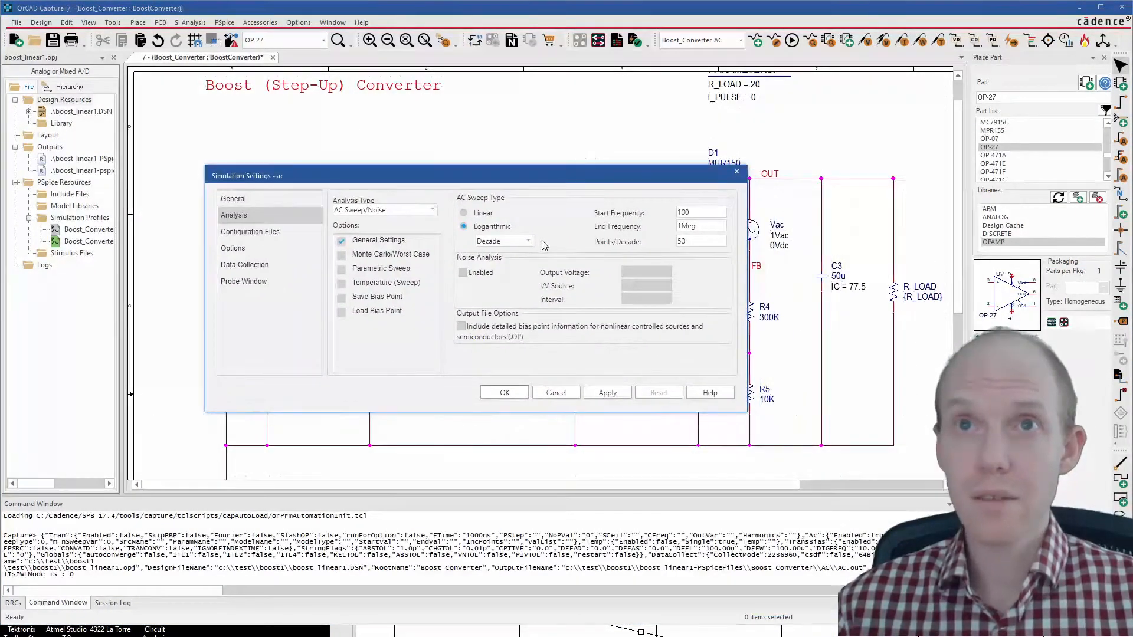
{"action": "left_click", "coordinate": [682, 229]}
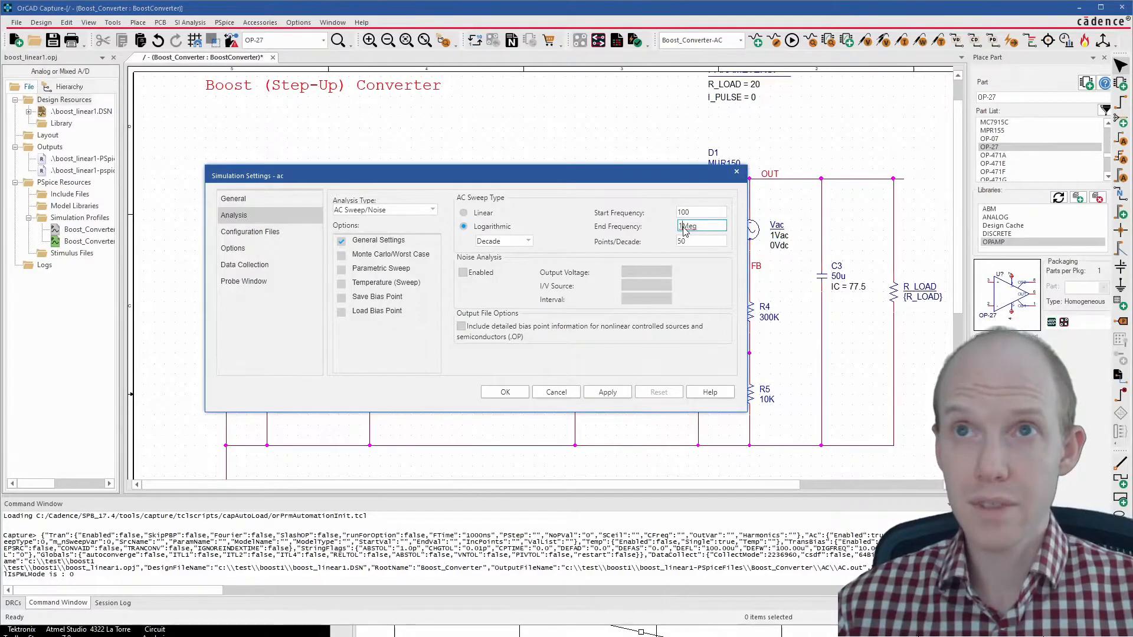
{"action": "type", "text": "00"}
{"action": "left_click", "coordinate": [506, 392]}
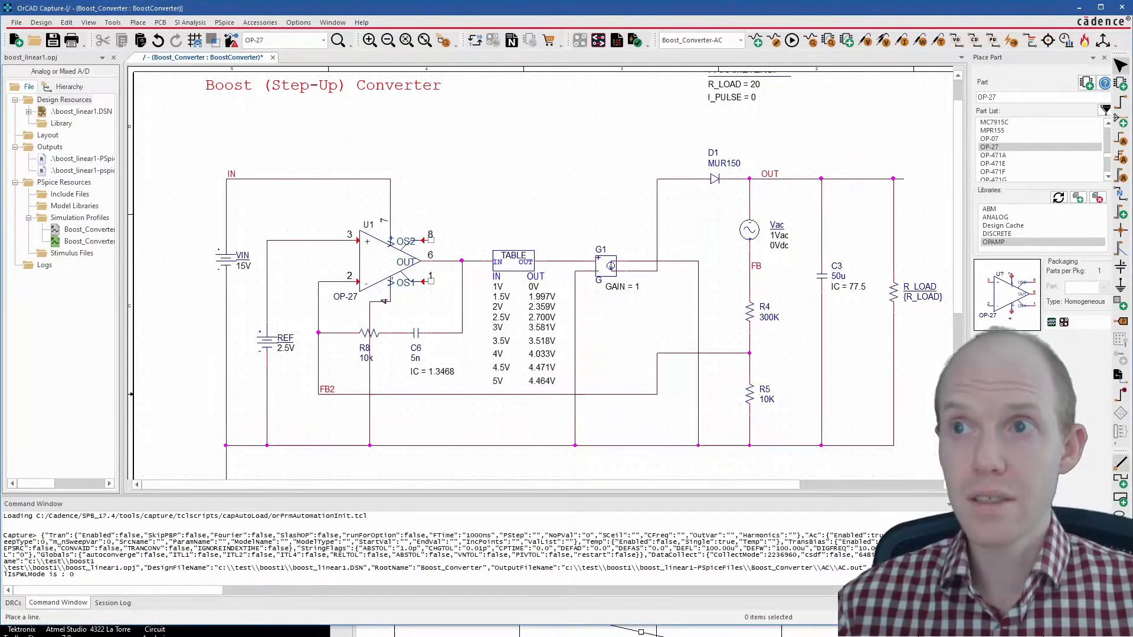
{"action": "left_click", "coordinate": [797, 40]}
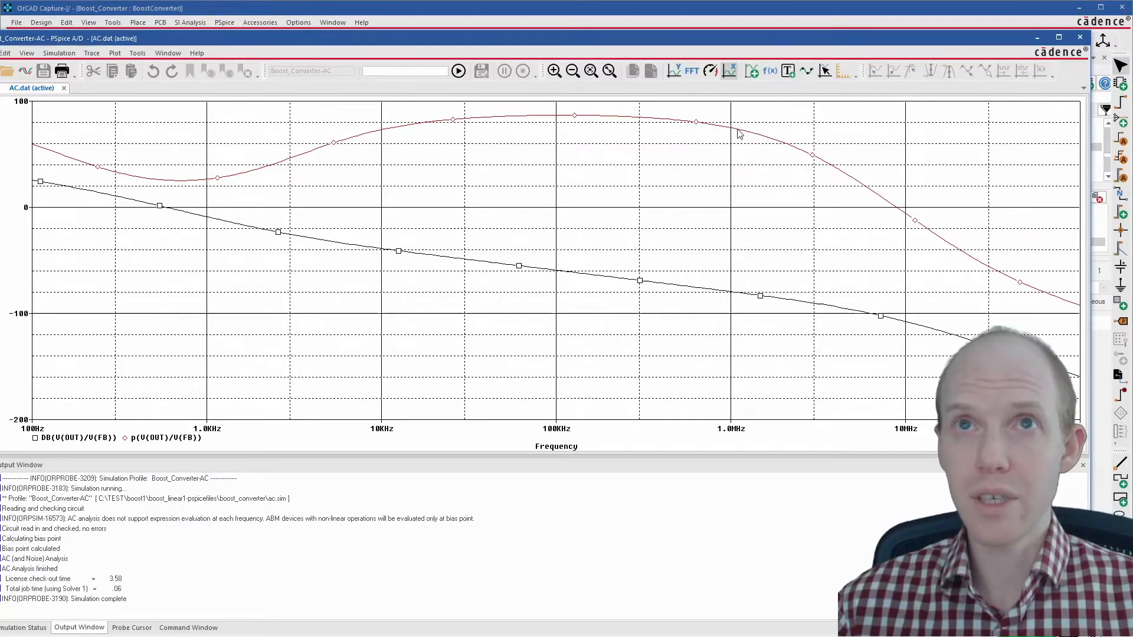
Return to the schematic and delete the wire between output capacitor C3 and the ground rail.
{"action": "left_click_drag", "start_coordinate": [573, 40], "coordinate": [900, 636]}
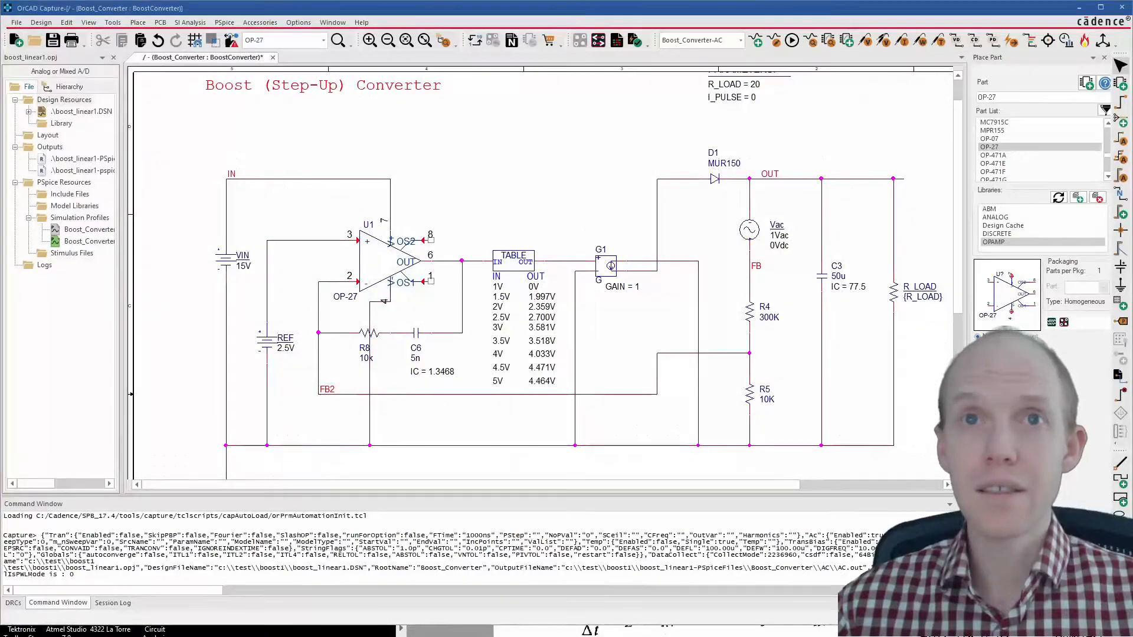
{"action": "left_click", "coordinate": [531, 182]}
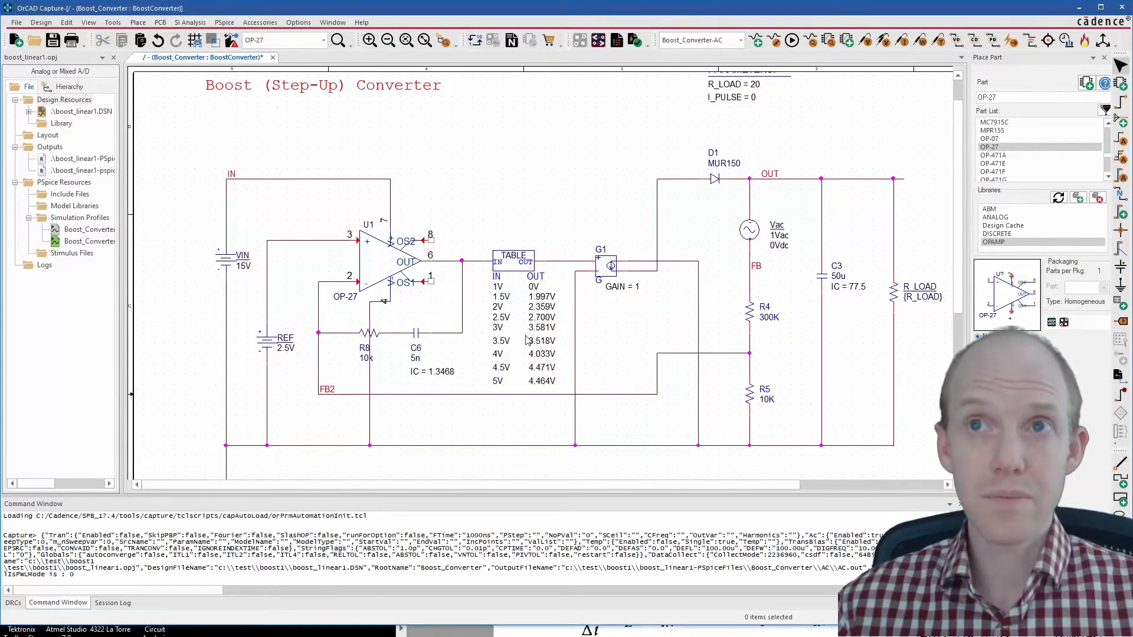
{"action": "left_click", "coordinate": [825, 346]}
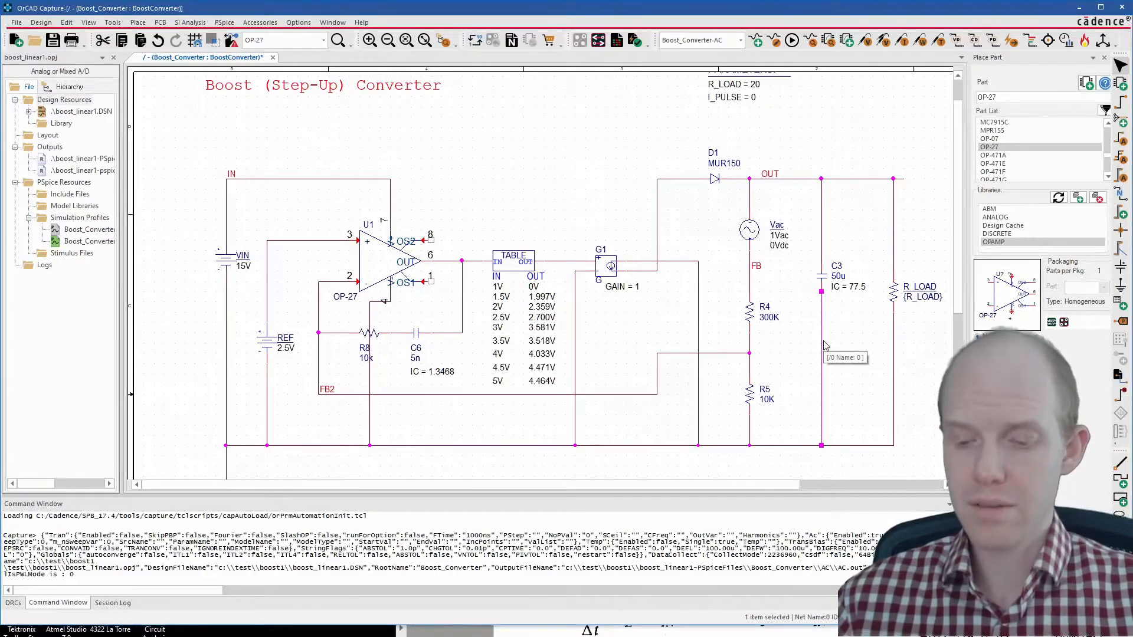
{"action": "key", "text": "Delete"}
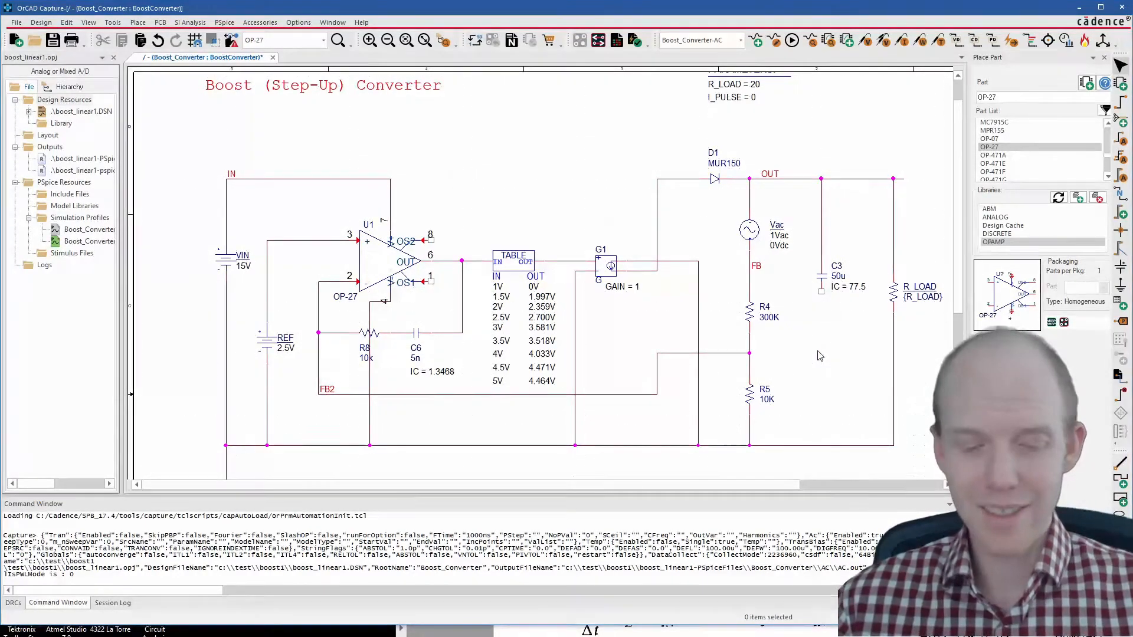
Place a copy of R4 below C3 and wire it in series between C3 and the ground rail.
{"action": "left_click", "coordinate": [748, 309]}
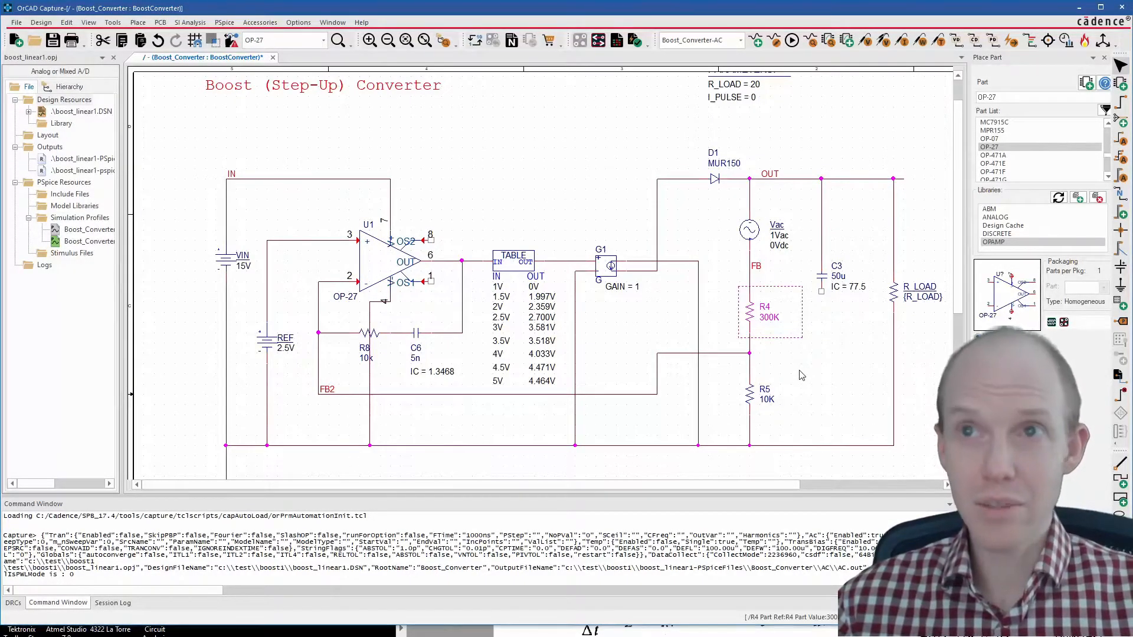
{"action": "key", "text": "ctrl+c"}
{"action": "key", "text": "ctrl+v"}
{"action": "left_click", "coordinate": [821, 352]}
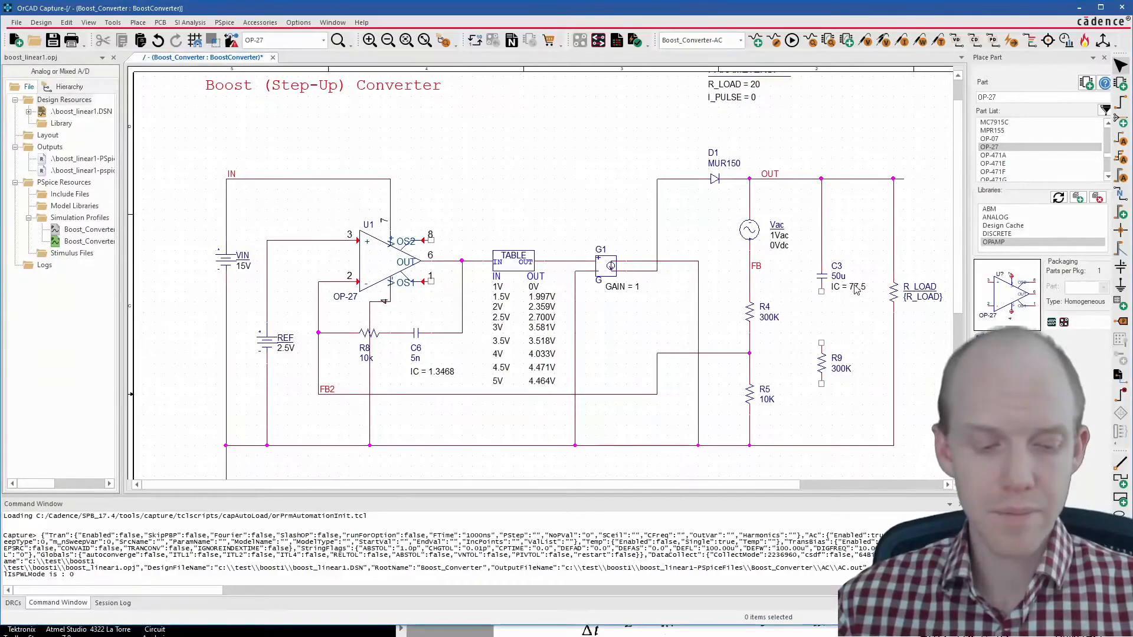
{"action": "left_click", "coordinate": [821, 293]}
{"action": "left_click", "coordinate": [821, 342]}
{"action": "left_click", "coordinate": [821, 383]}
{"action": "left_click", "coordinate": [821, 446]}
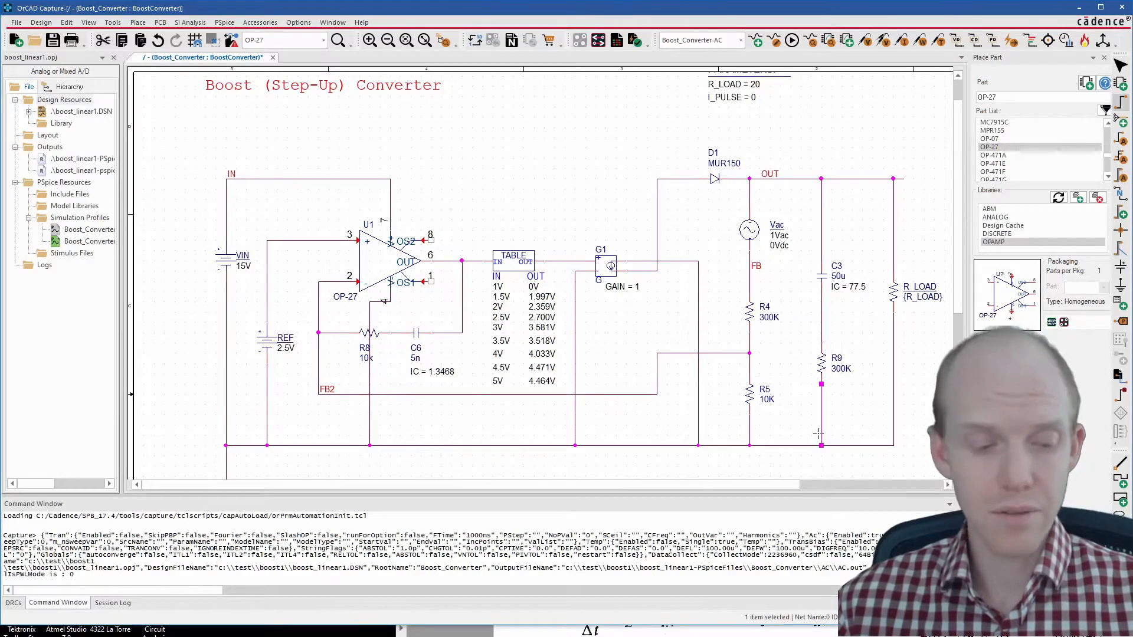
Set the series resistor R9 below C3 to 50m and rerun the AC simulation.
{"action": "double_click", "coordinate": [838, 374]}
{"action": "type", "text": "50m"}
{"action": "key", "text": "Return"}
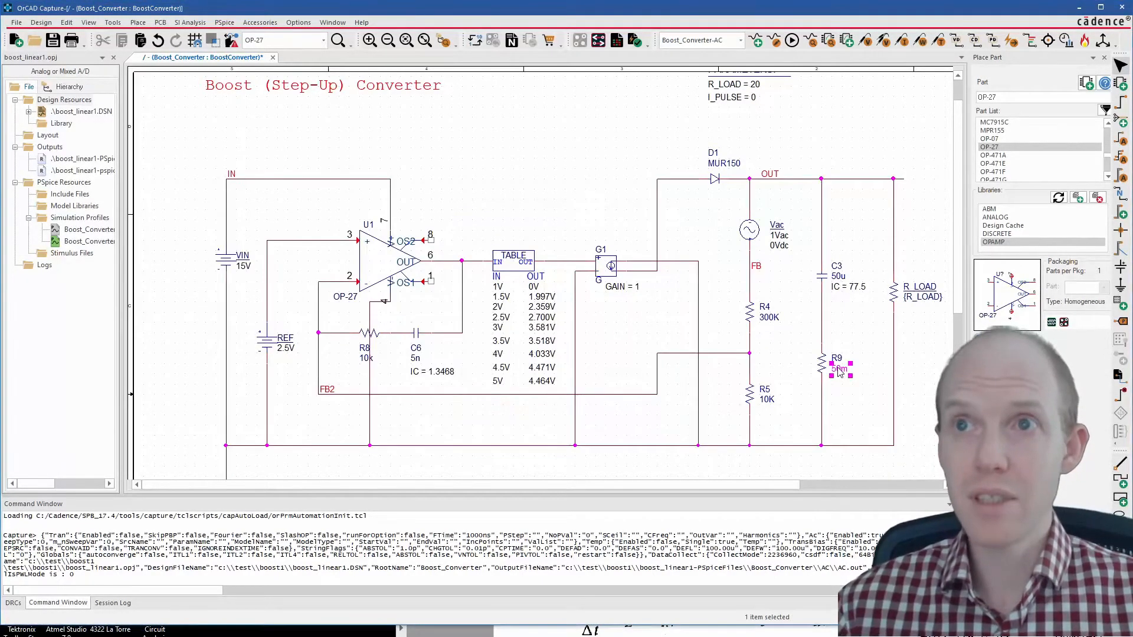
{"action": "left_click", "coordinate": [843, 332]}
{"action": "left_click_drag", "start_coordinate": [826, 635], "coordinate": [639, 79]}
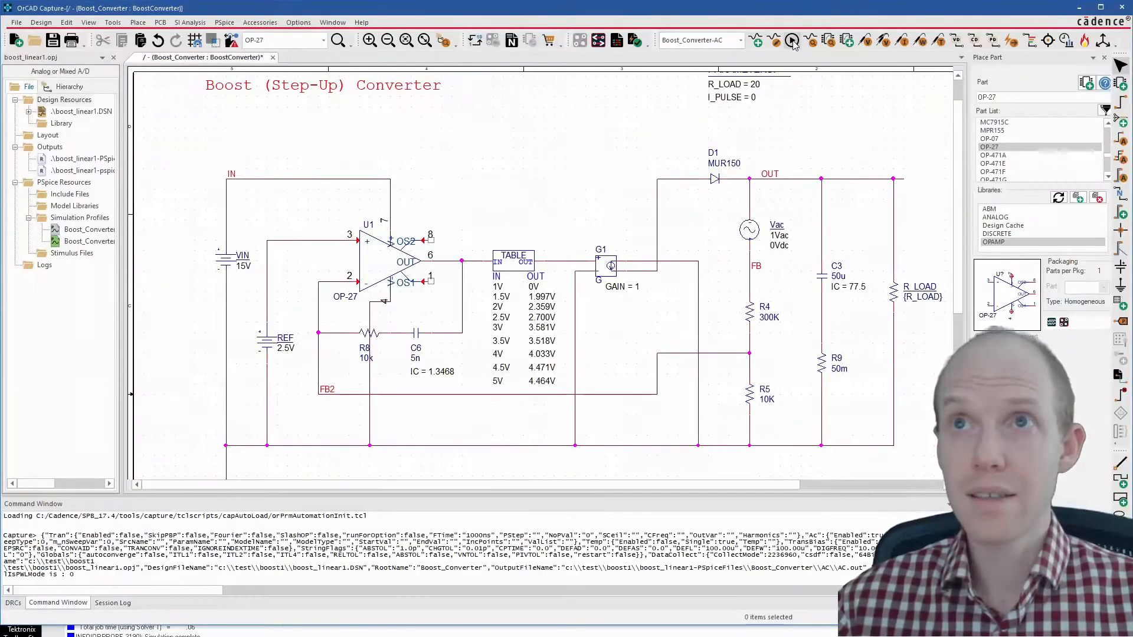
{"action": "left_click", "coordinate": [792, 40]}
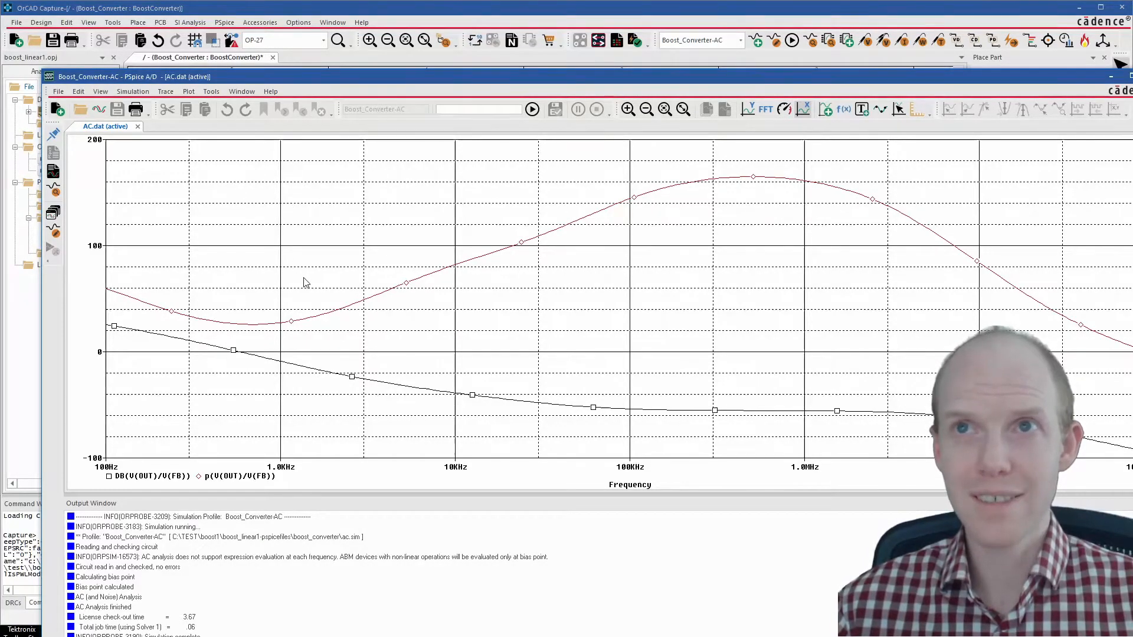
Shift the horizontal FB2 wire down and place a copy of C6 beneath the R8-C6 feedback branch.
{"action": "left_click_drag", "start_coordinate": [565, 79], "coordinate": [716, 582]}
{"action": "left_click", "coordinate": [525, 194]}
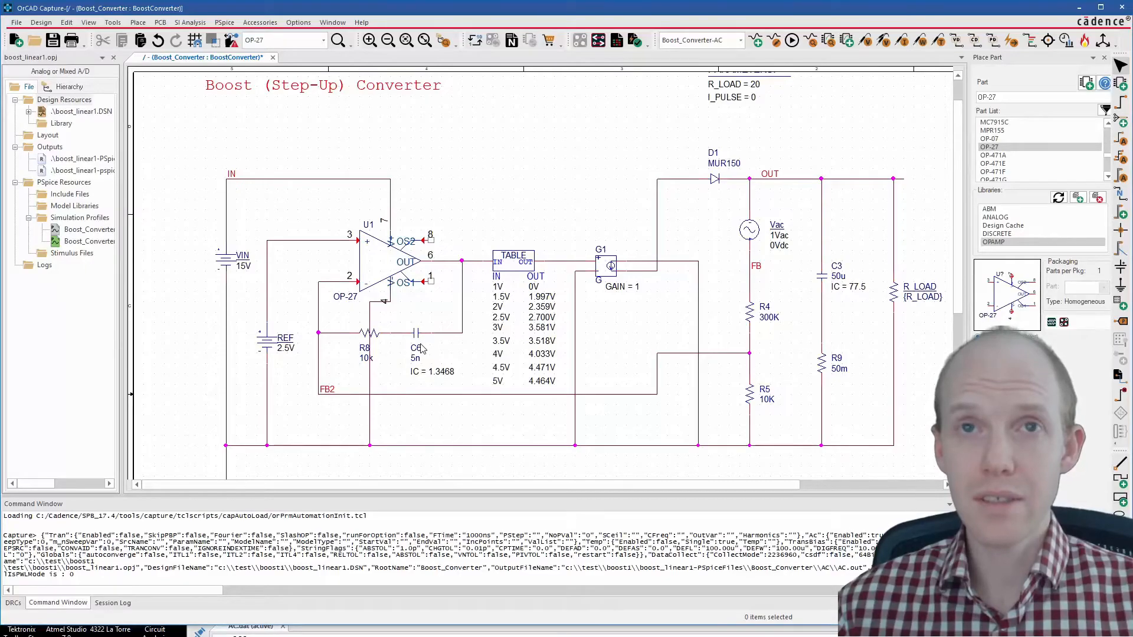
{"action": "left_click_drag", "start_coordinate": [404, 395], "coordinate": [406, 415]}
{"action": "left_click", "coordinate": [401, 395]}
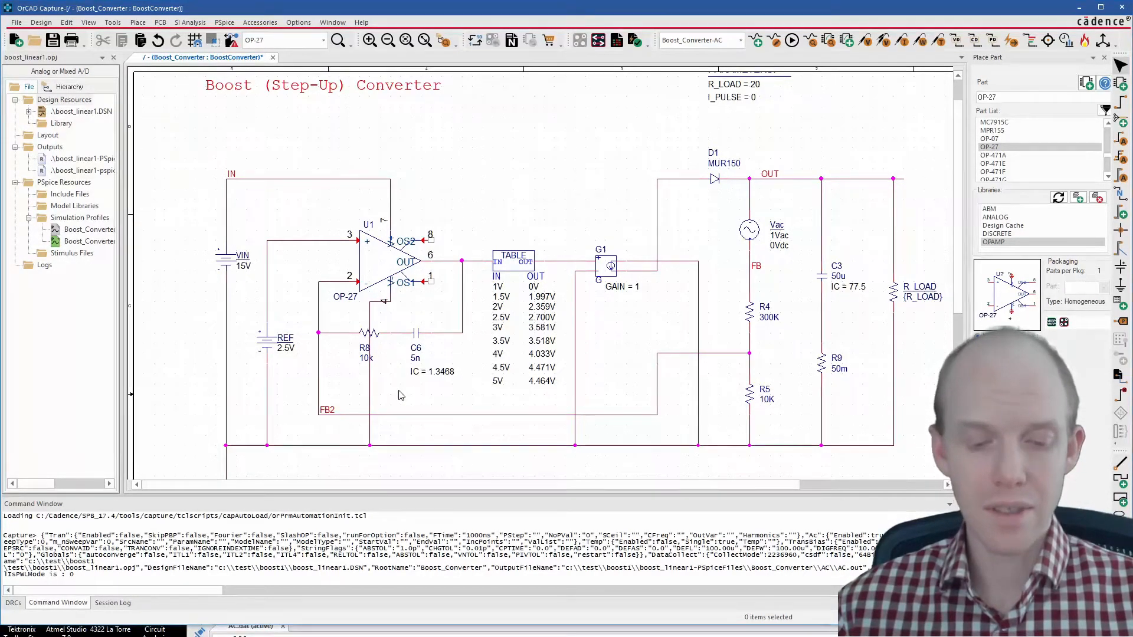
{"action": "left_click", "coordinate": [419, 335]}
{"action": "left_click_drag", "start_coordinate": [417, 337], "coordinate": [388, 385]}
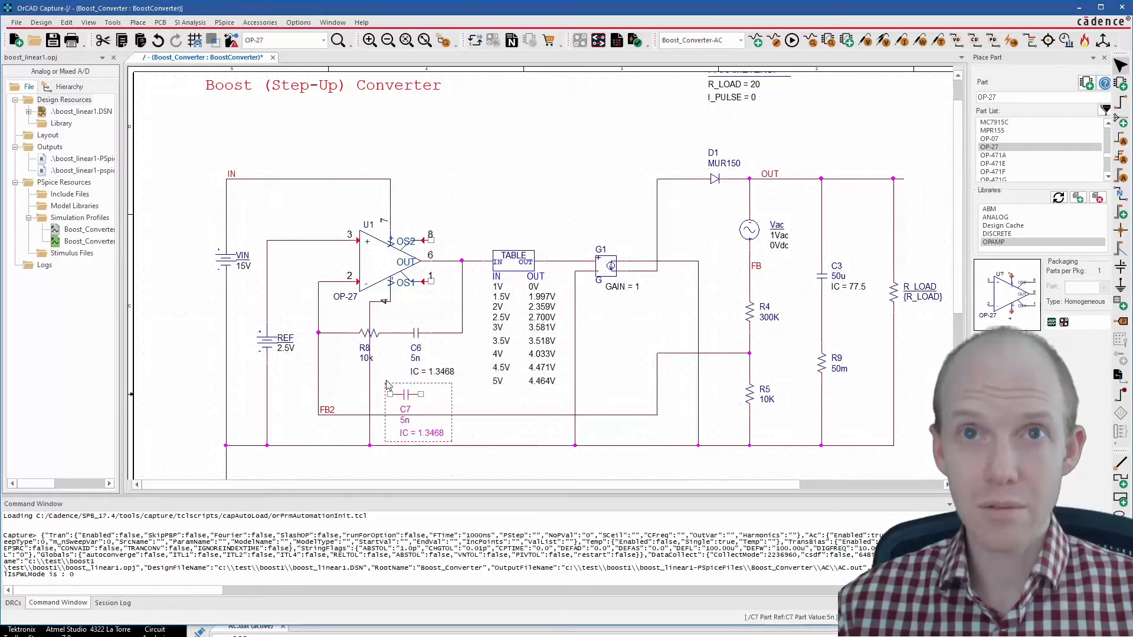
Wire the copied capacitor in parallel with the R8-C6 branch, between the op-amp output net and FB2.
{"action": "left_click", "coordinate": [472, 394]}
{"action": "key", "text": "w"}
{"action": "left_click", "coordinate": [421, 394]}
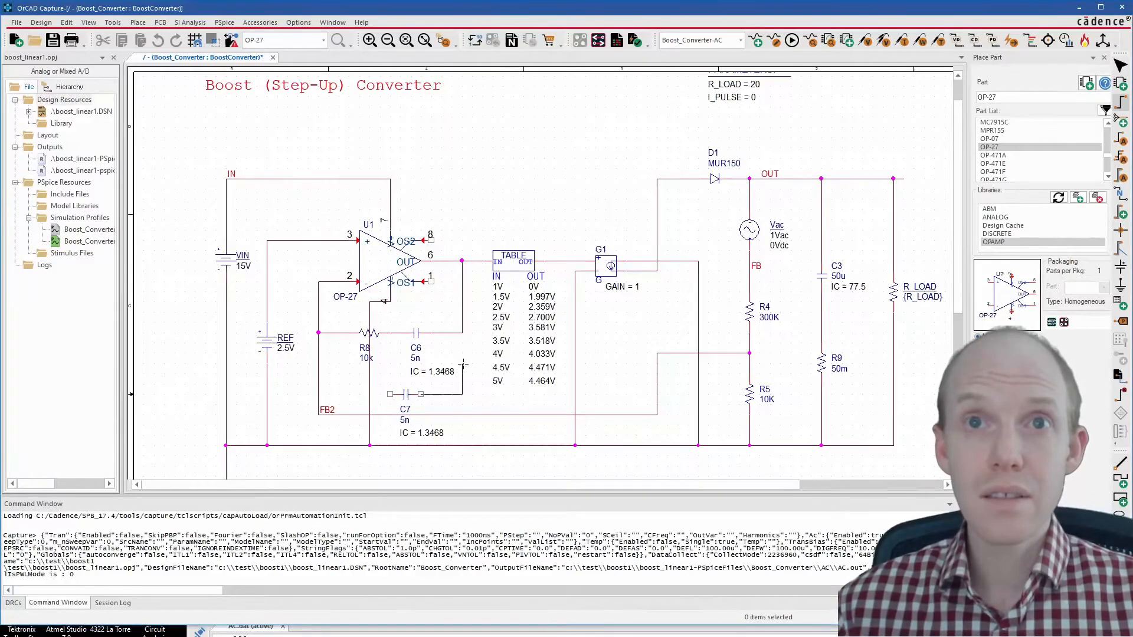
{"action": "left_click", "coordinate": [462, 333]}
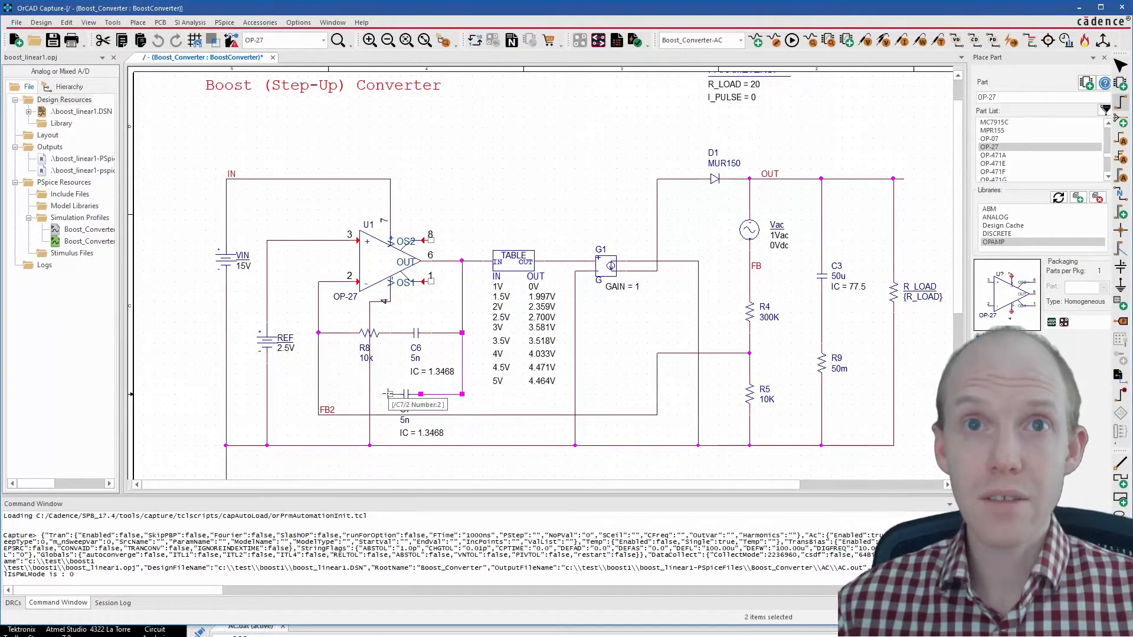
{"action": "left_click", "coordinate": [390, 393]}
{"action": "left_click", "coordinate": [318, 394]}
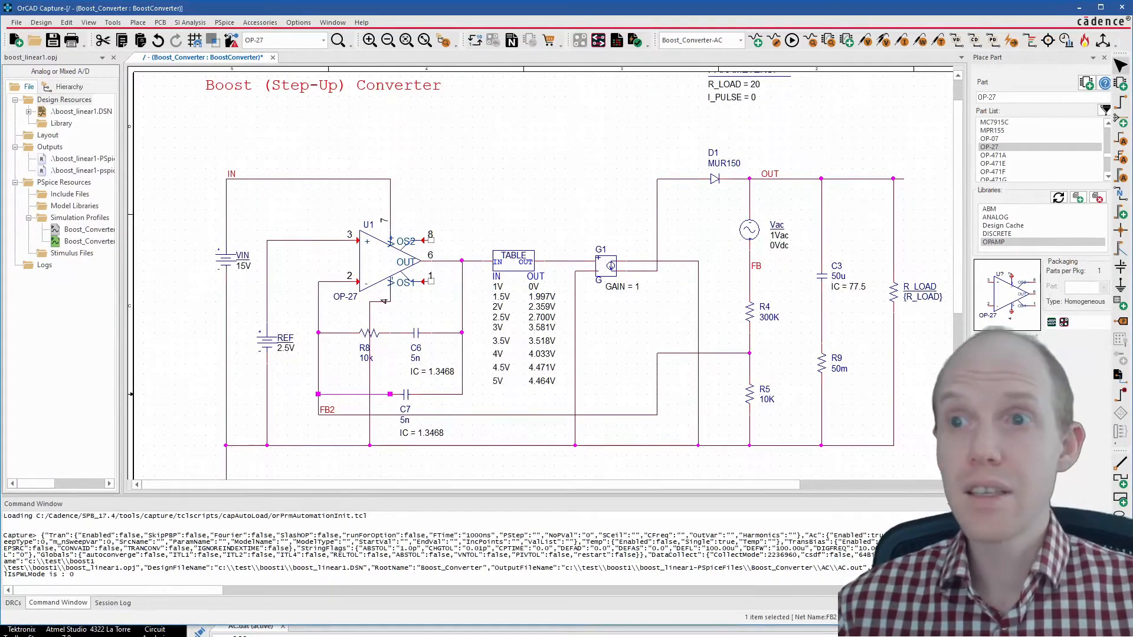
Check the AC plot briefly and set capacitor C7's value to 100p.
{"action": "left_click", "coordinate": [378, 631]}
{"action": "left_click_drag", "start_coordinate": [378, 577], "coordinate": [308, 503]}
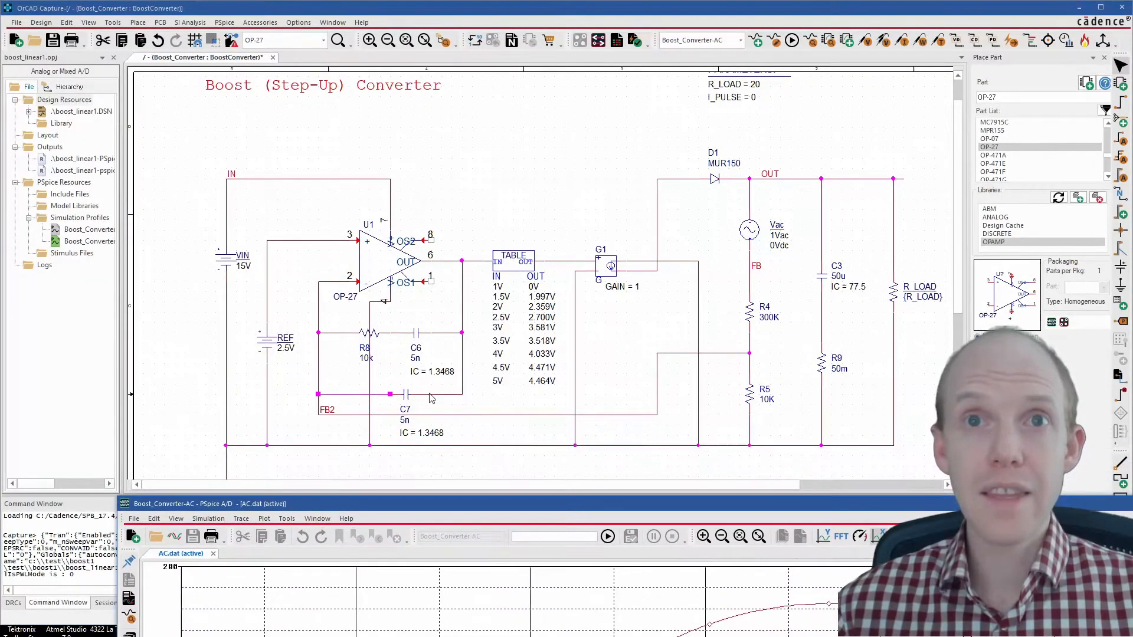
{"action": "left_click", "coordinate": [406, 426]}
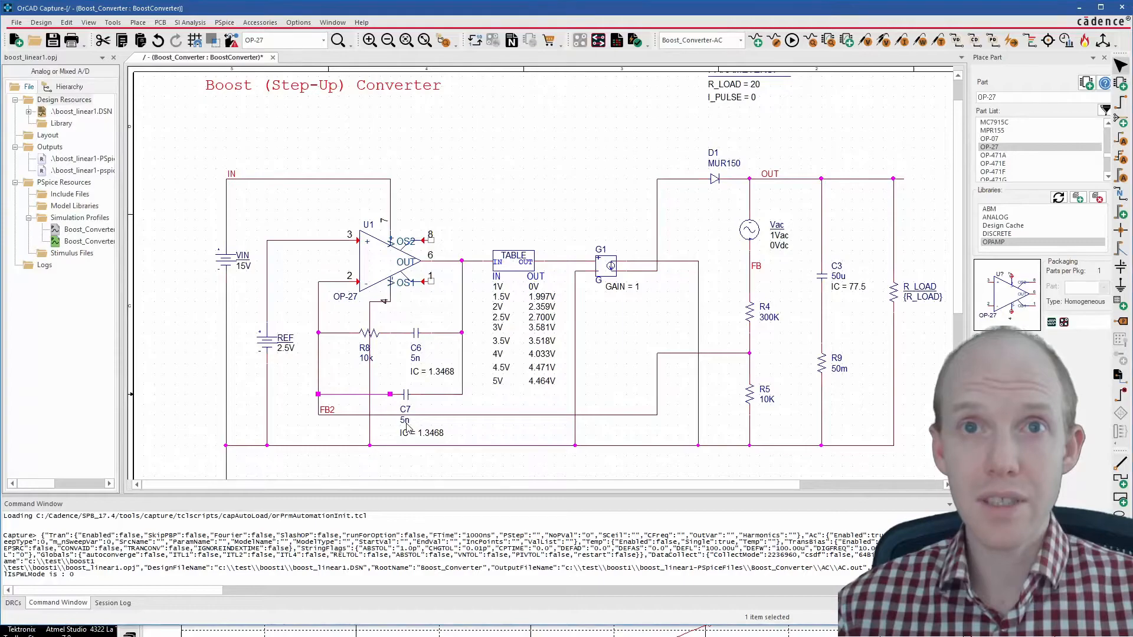
{"action": "double_click", "coordinate": [405, 421]}
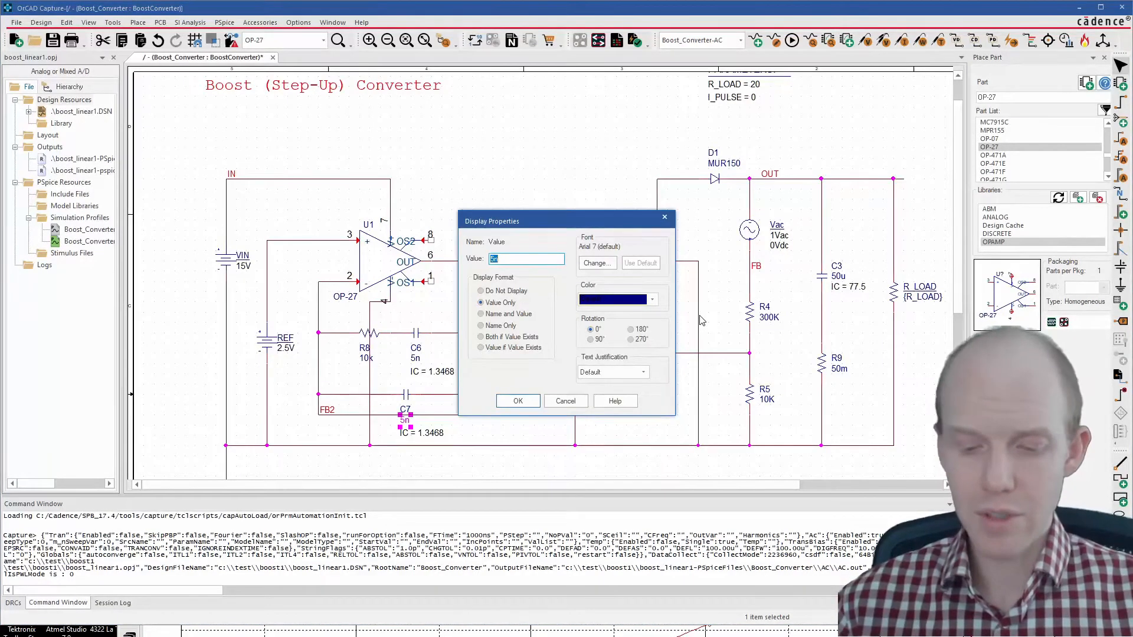
{"action": "key", "text": "Return"}
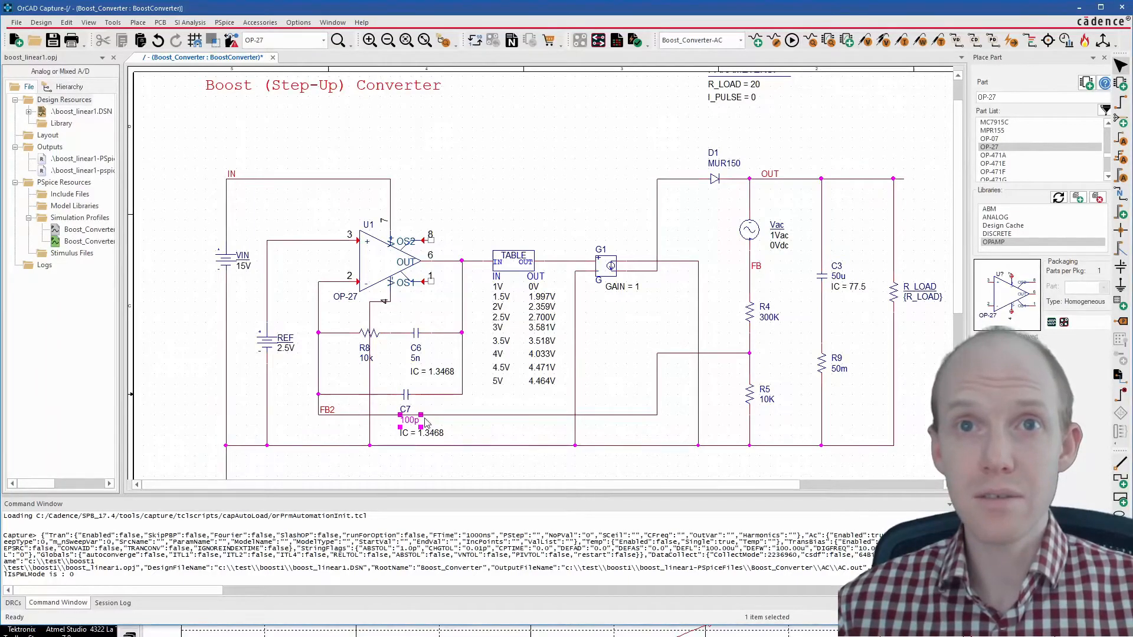
Delete the IC property from capacitor C7 and close its property editor.
{"action": "double_click", "coordinate": [407, 396]}
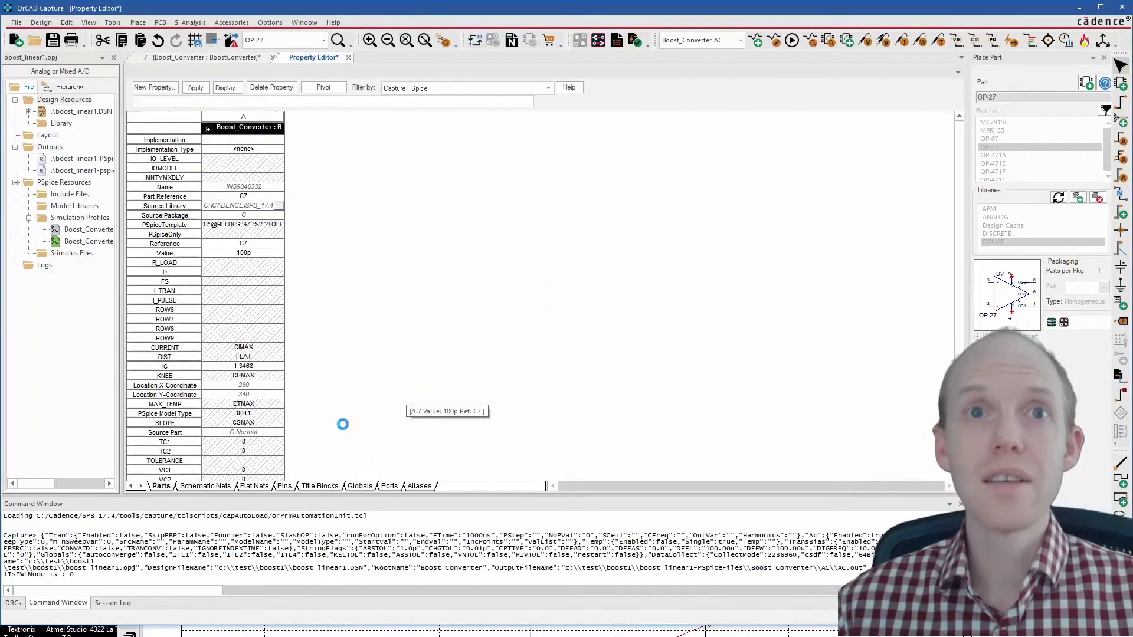
{"action": "right_click", "coordinate": [160, 366]}
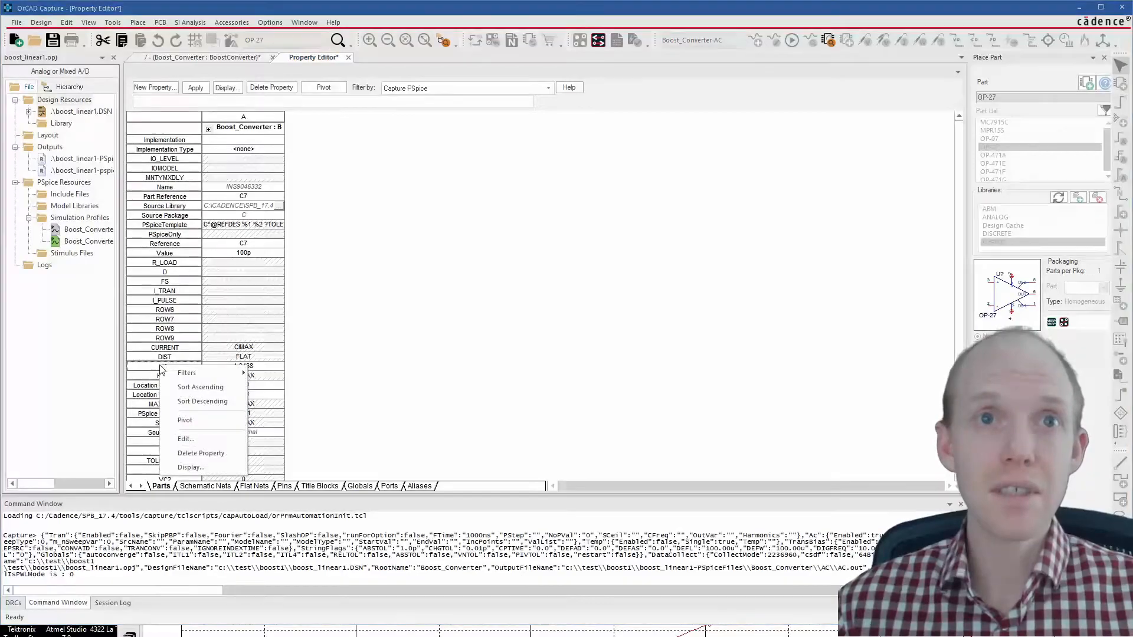
{"action": "left_click", "coordinate": [154, 367]}
{"action": "left_click_drag", "start_coordinate": [151, 363], "coordinate": [152, 367]}
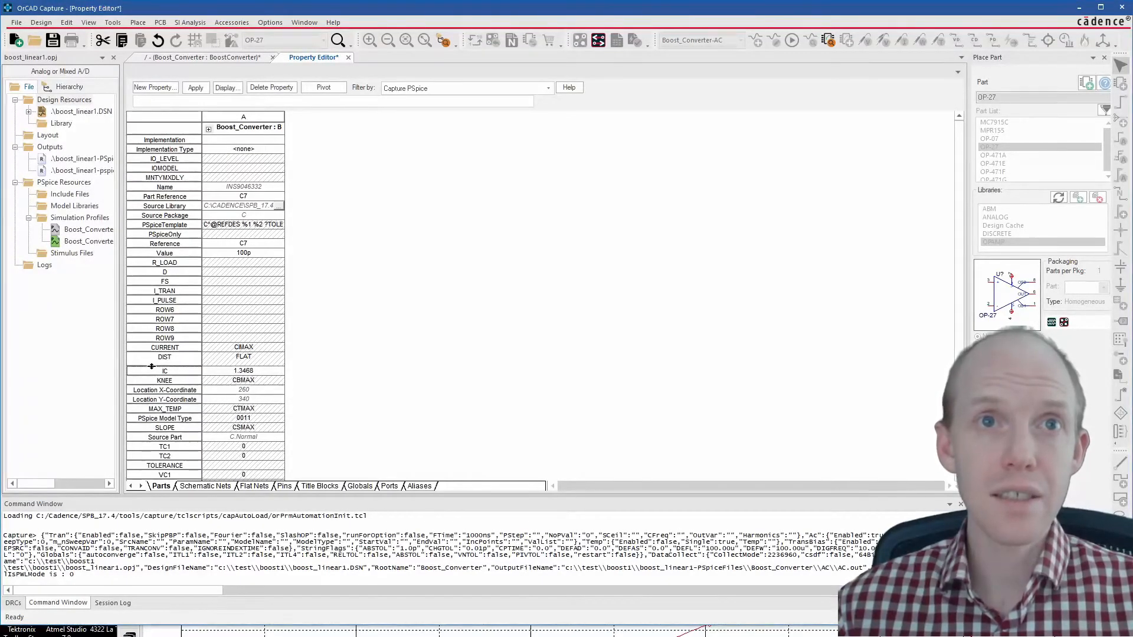
{"action": "left_click", "coordinate": [155, 370]}
{"action": "right_click", "coordinate": [155, 369]}
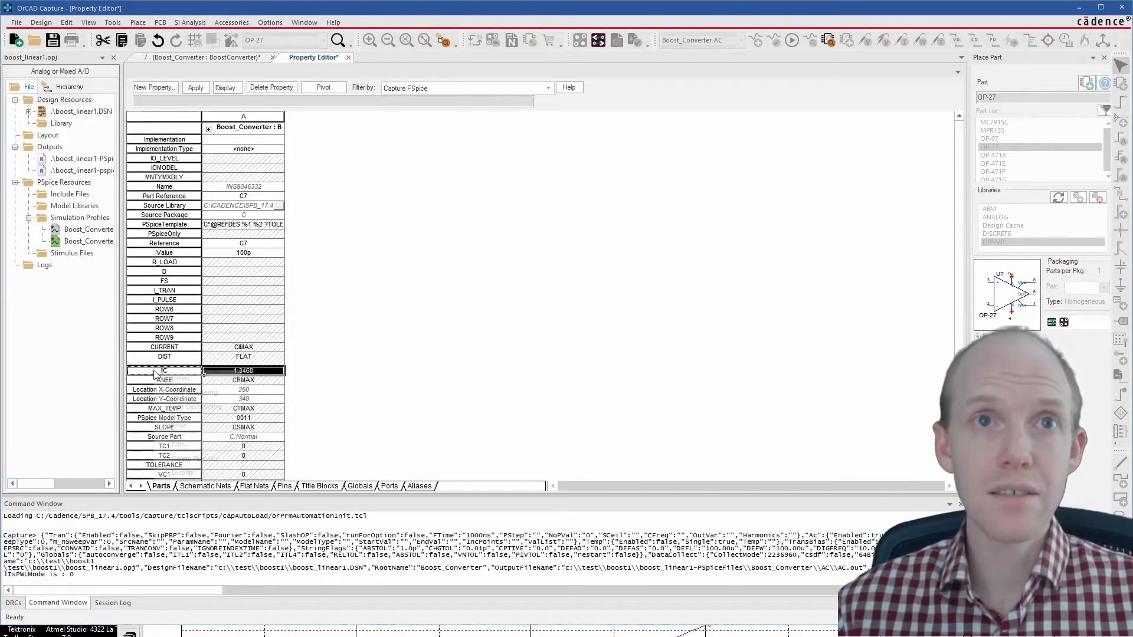
{"action": "left_click", "coordinate": [189, 462]}
{"action": "left_click", "coordinate": [592, 347]}
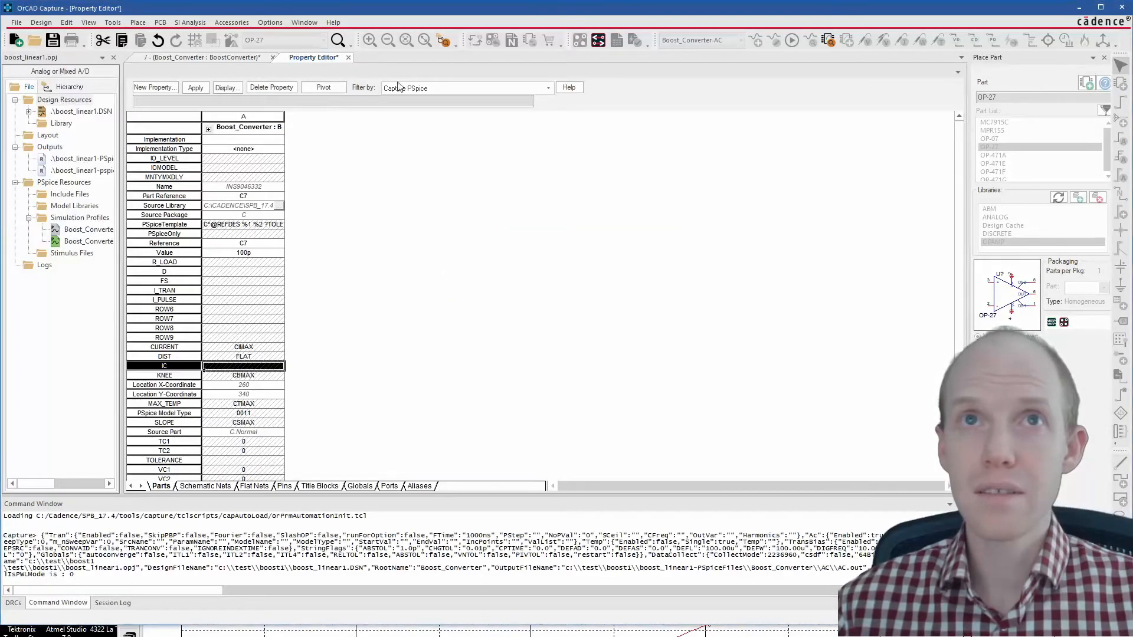
{"action": "left_click", "coordinate": [349, 57]}
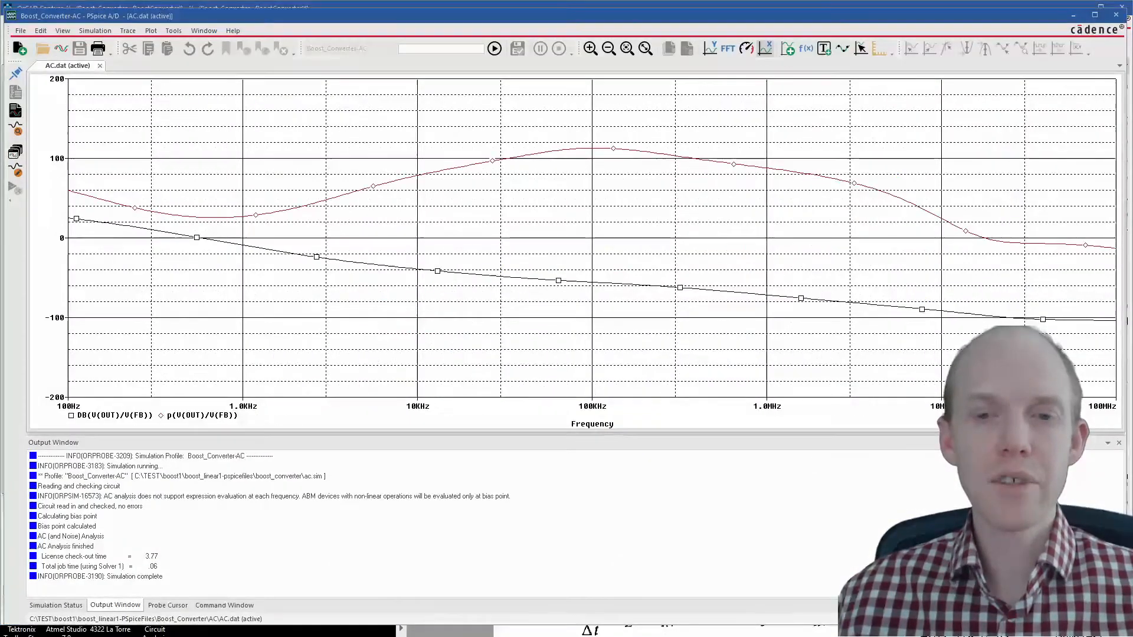